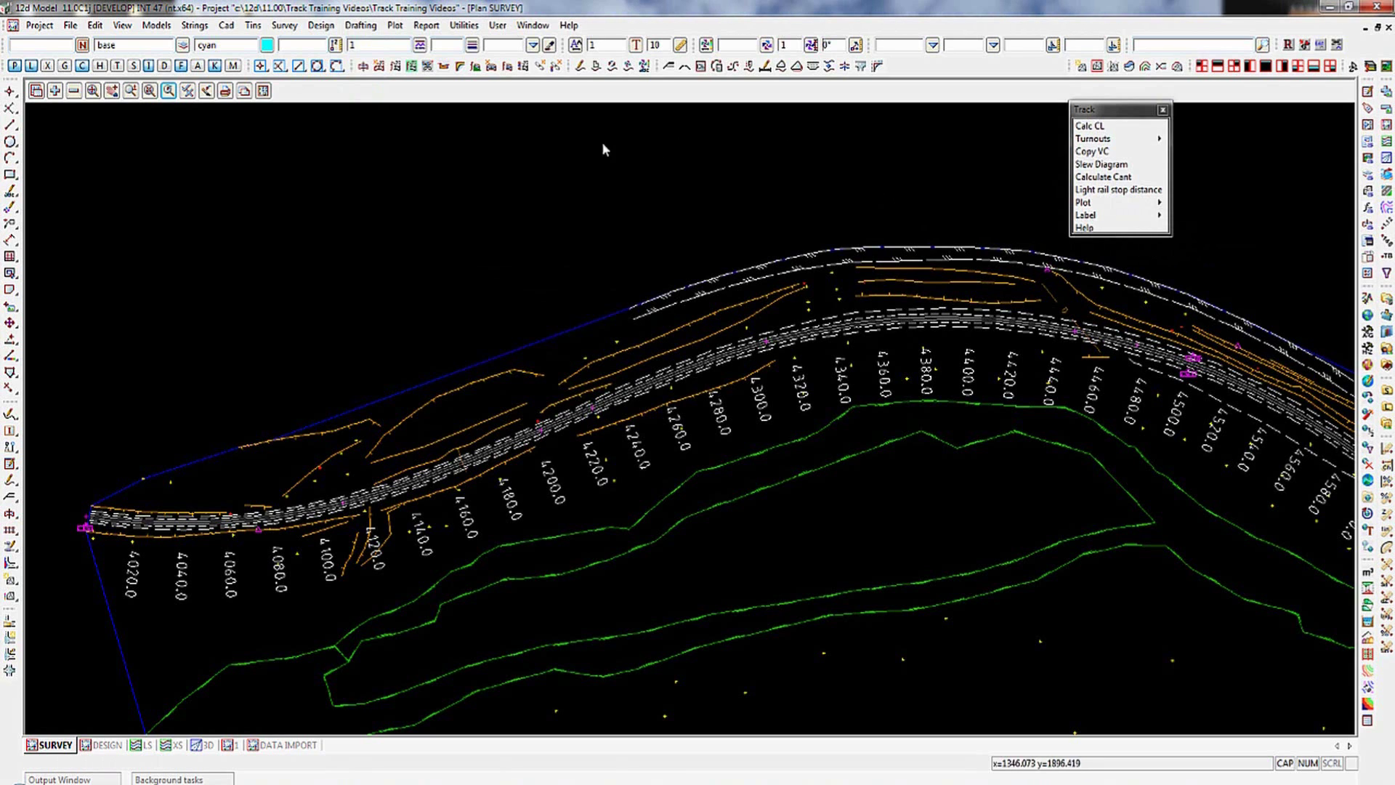
# Step: Switch on the Track toolbar under View > Toolbars and dock it in the top toolbar row
pyautogui.click(122, 26)
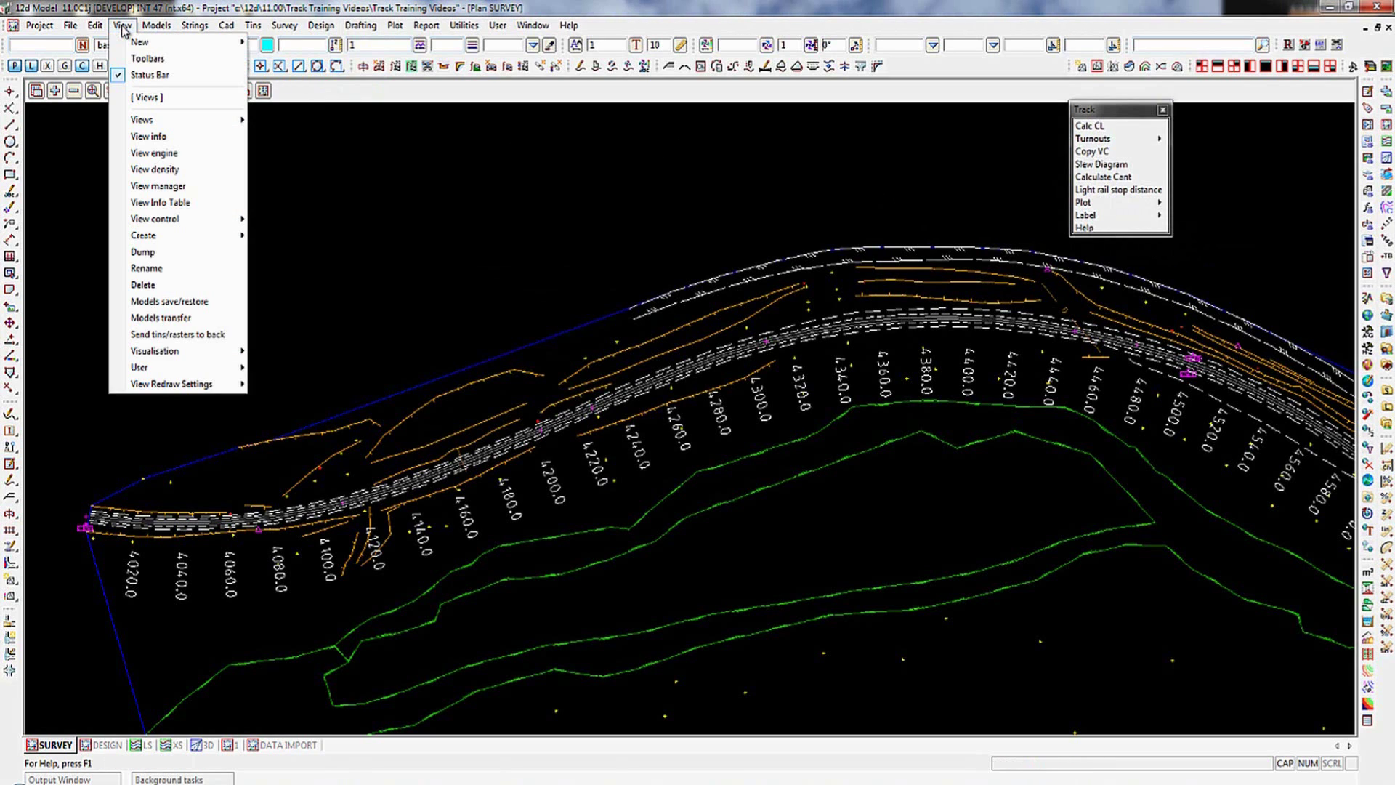
pyautogui.click(140, 55)
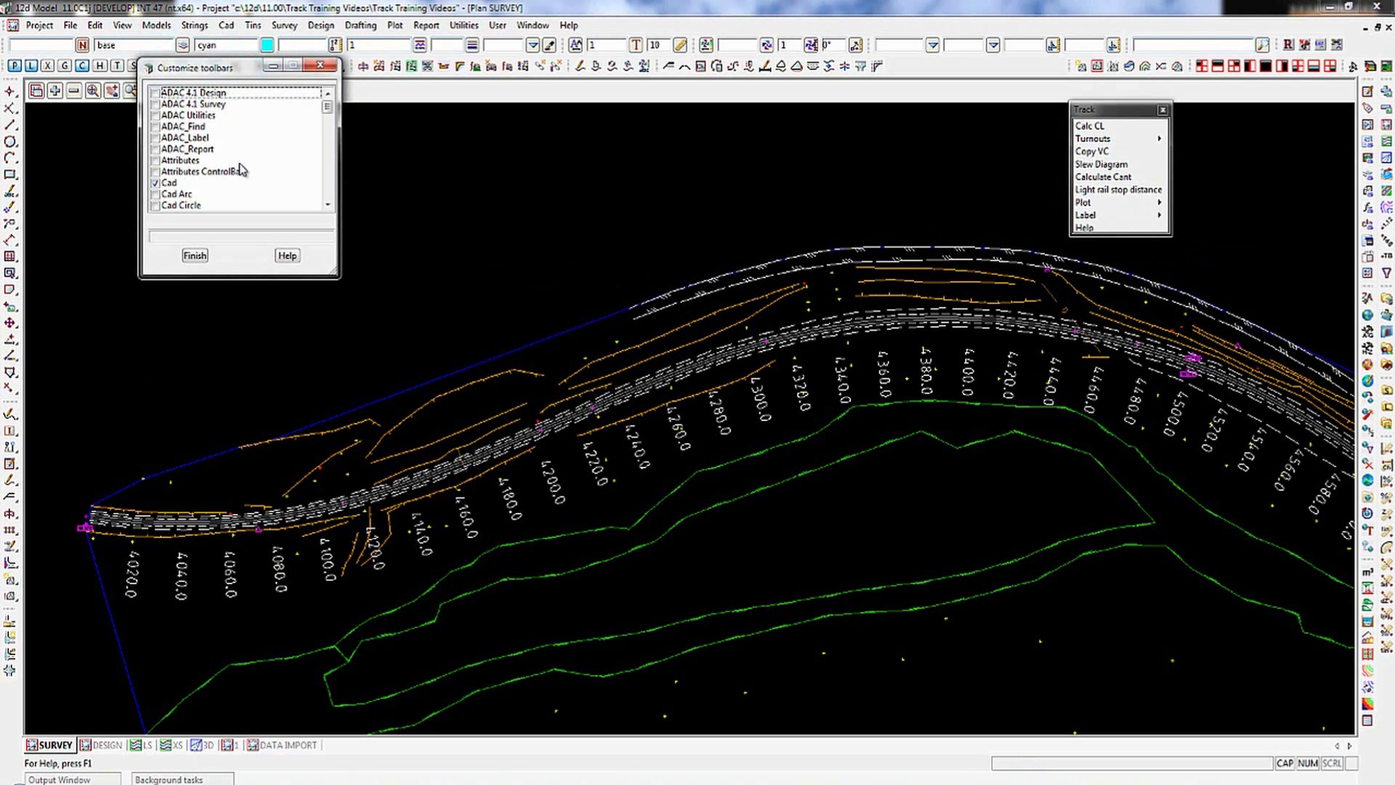
pyautogui.write('track')
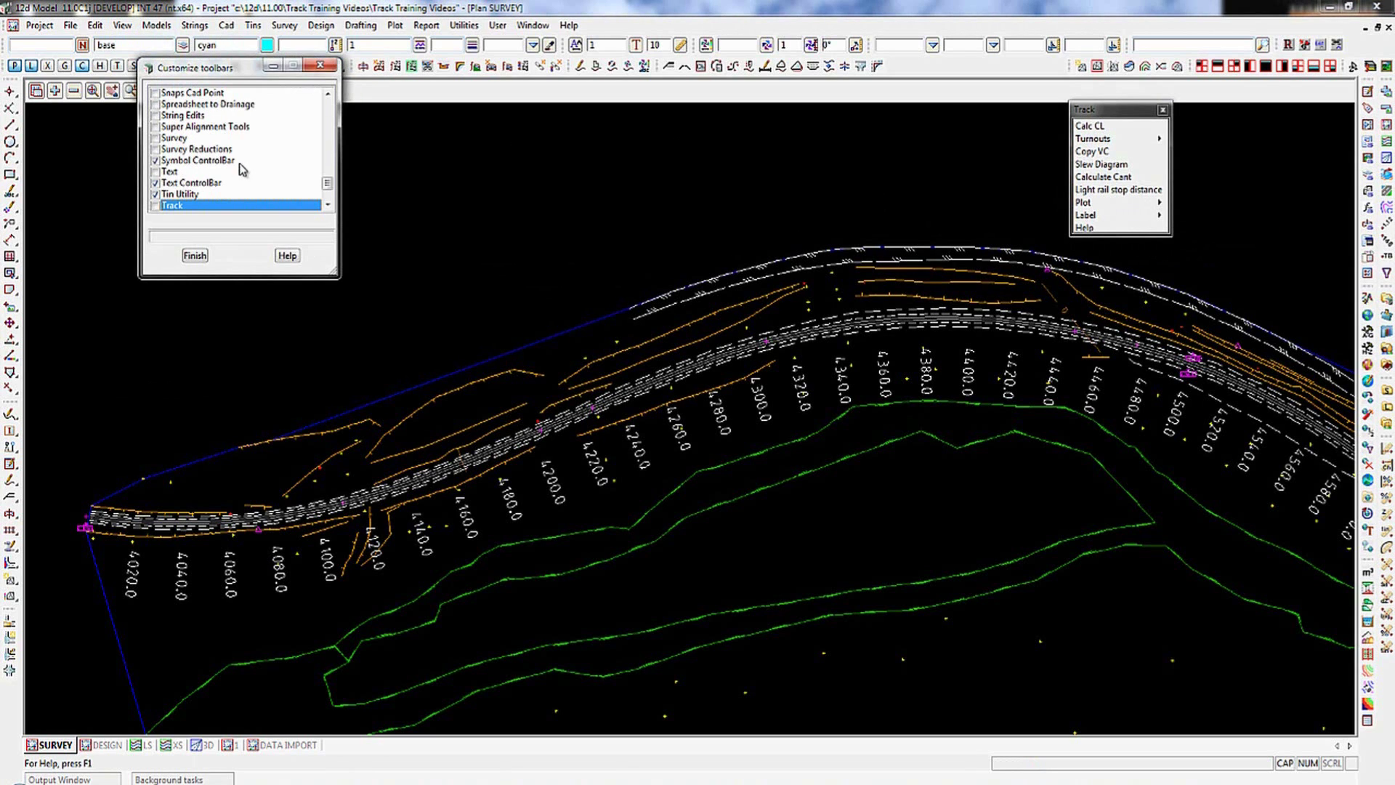
pyautogui.click(155, 207)
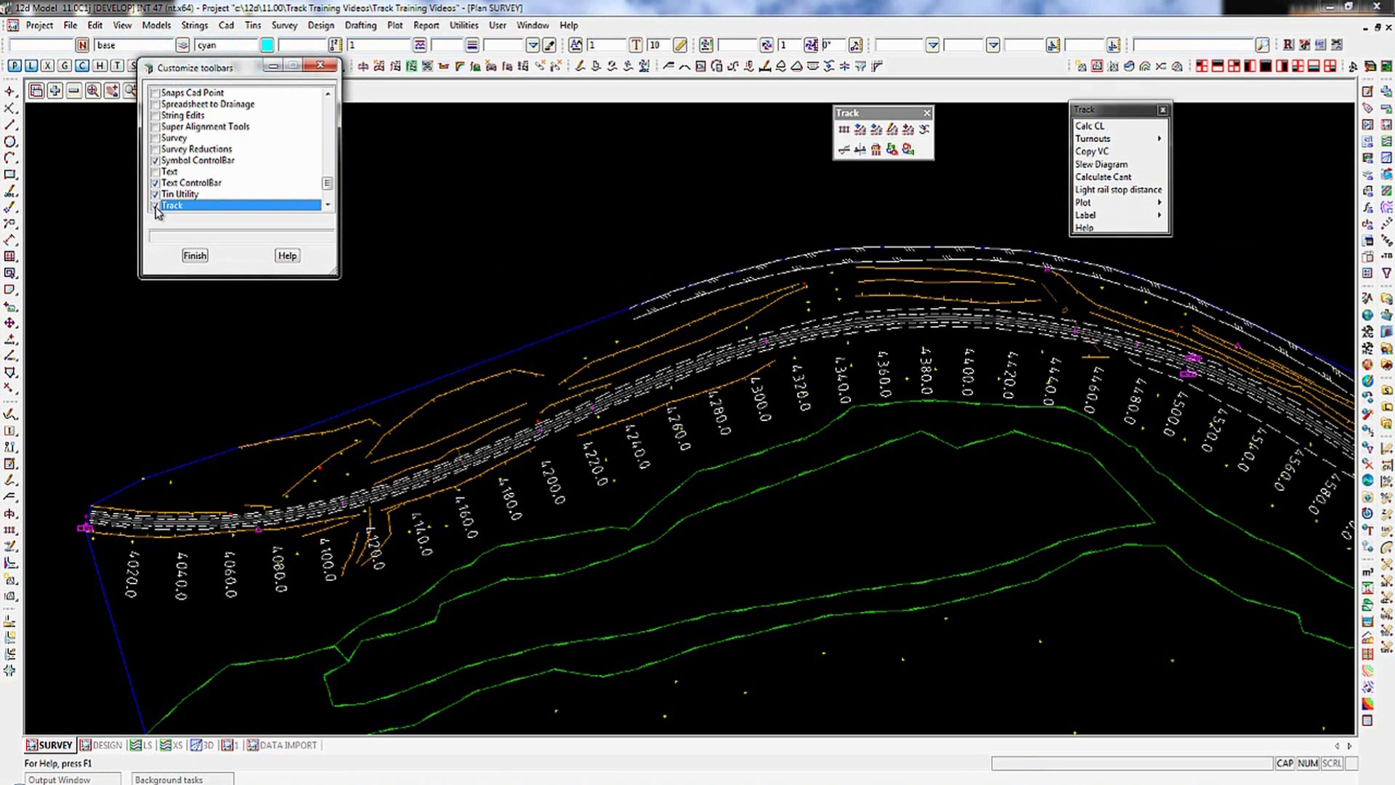
pyautogui.click(197, 257)
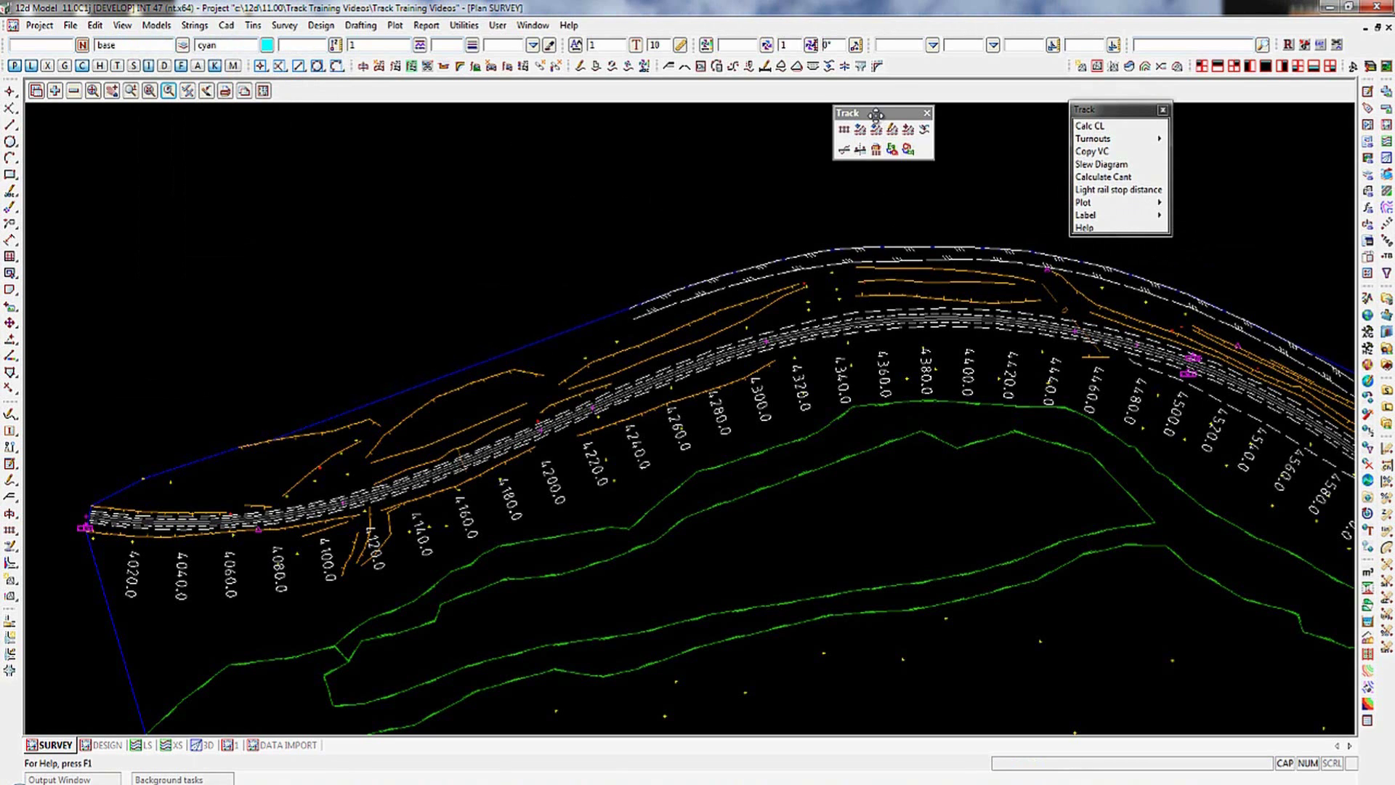
pyautogui.moveTo(875, 114); pyautogui.dragTo(936, 69)
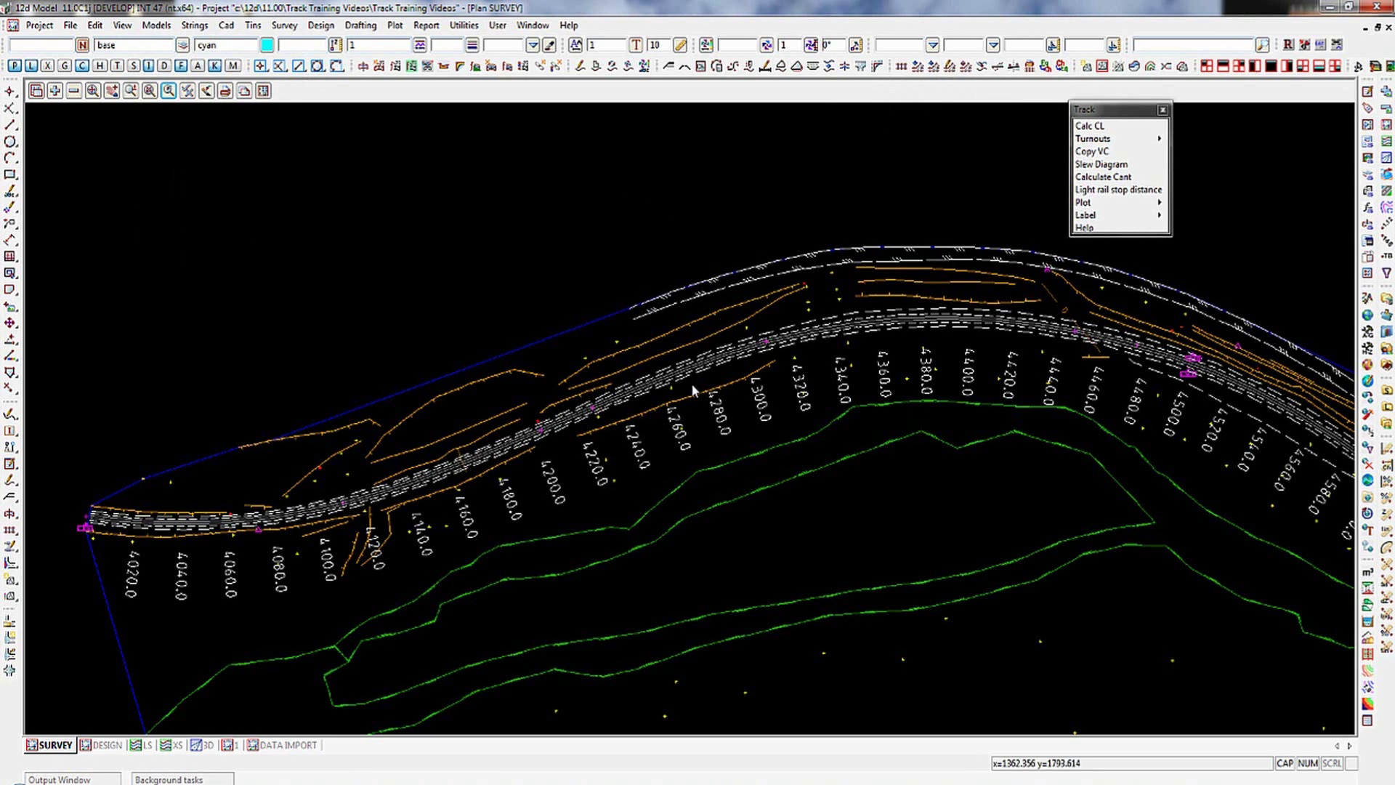
# Step: Zoom the survey plan in on the rails between chainages 4080 and 4160
pyautogui.scroll(2, 220, 520)
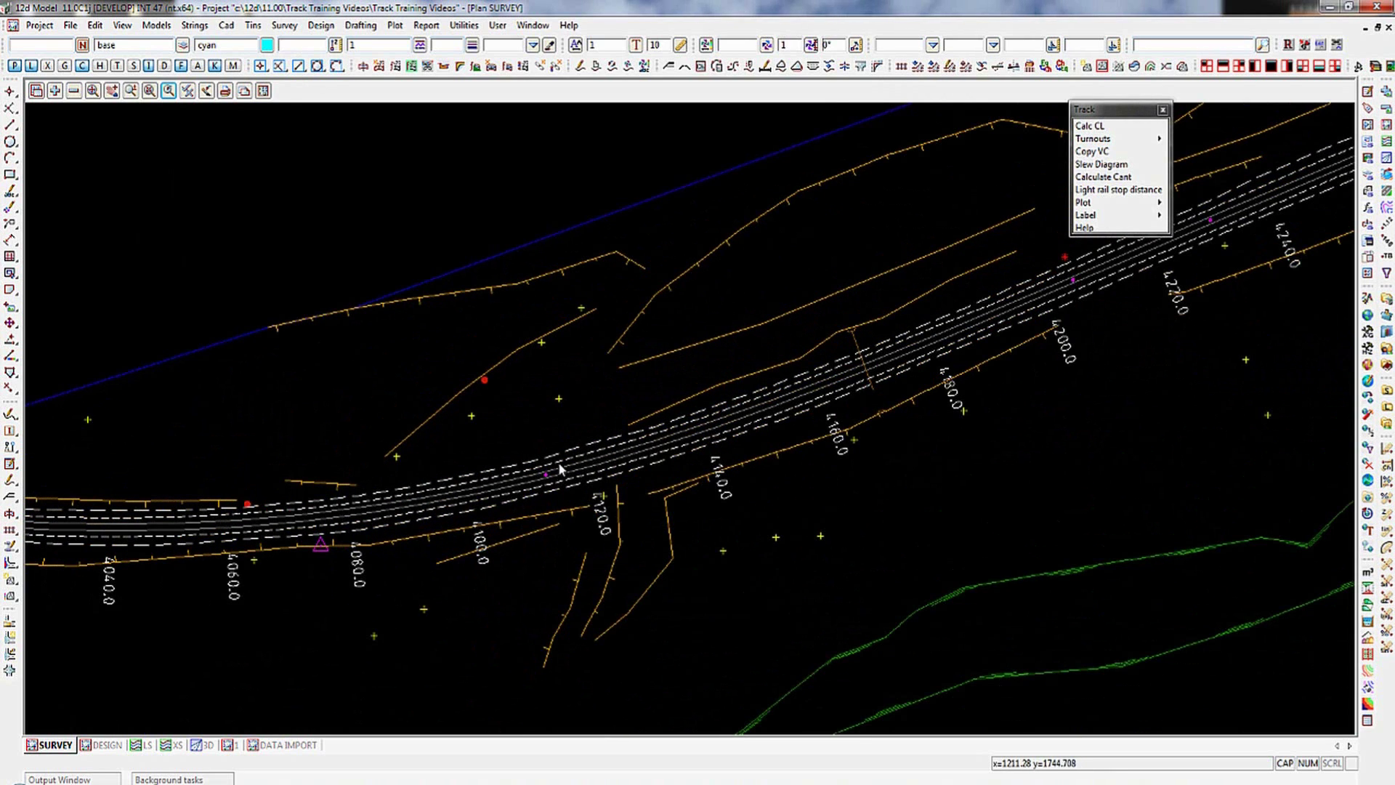
pyautogui.scroll(2, 505, 473)
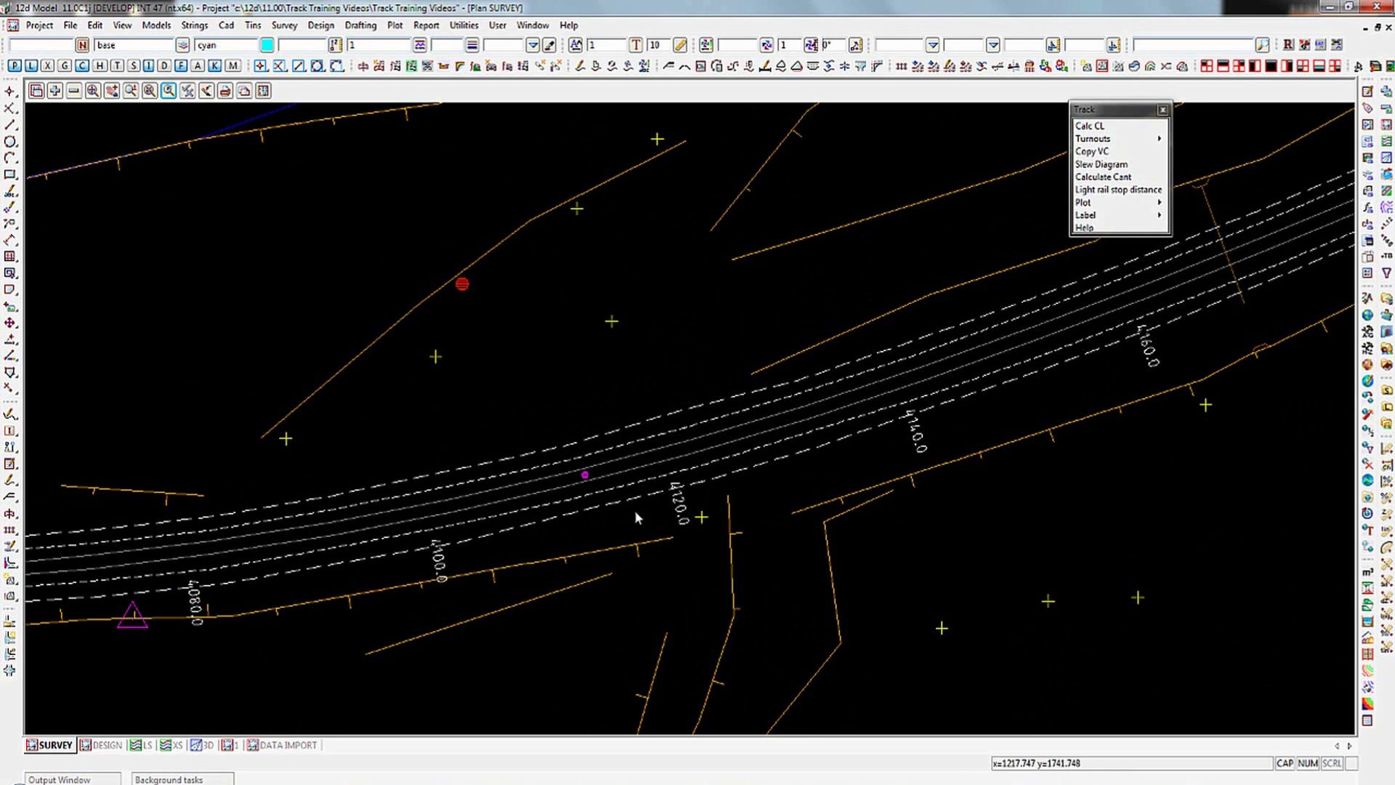
# Step: Switch to the DESIGN plan view and turn on Vertices display for both rail strings
pyautogui.click(107, 745)
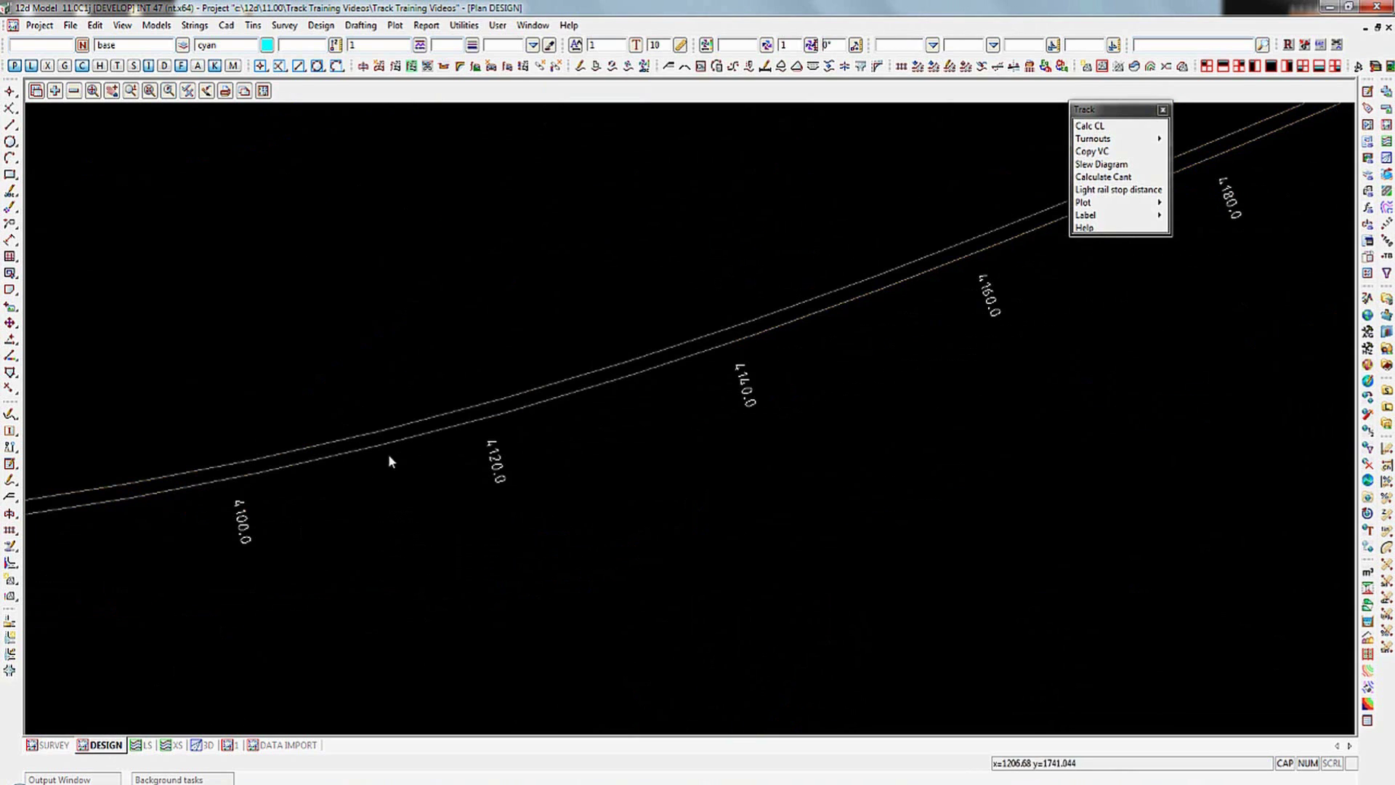
pyautogui.click(187, 93)
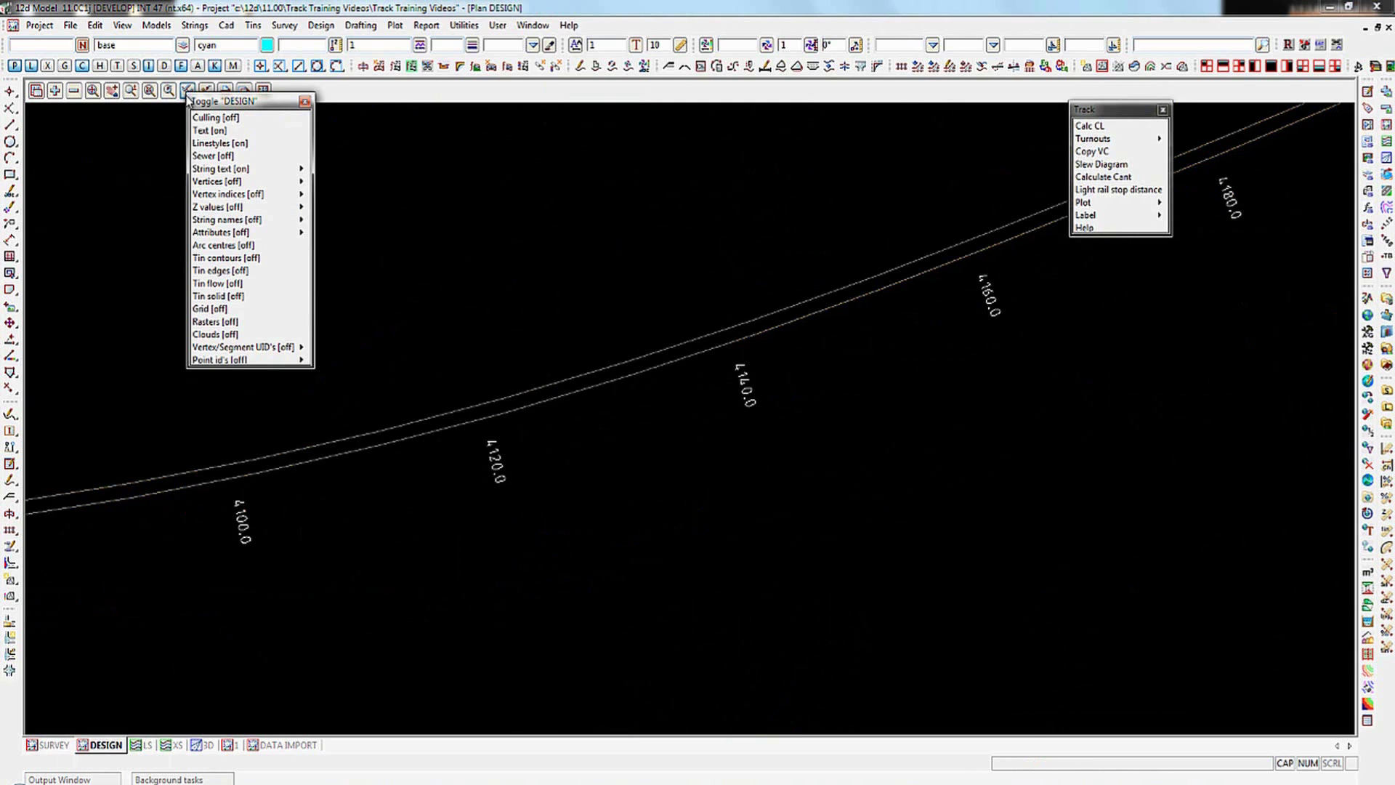
pyautogui.click(210, 181)
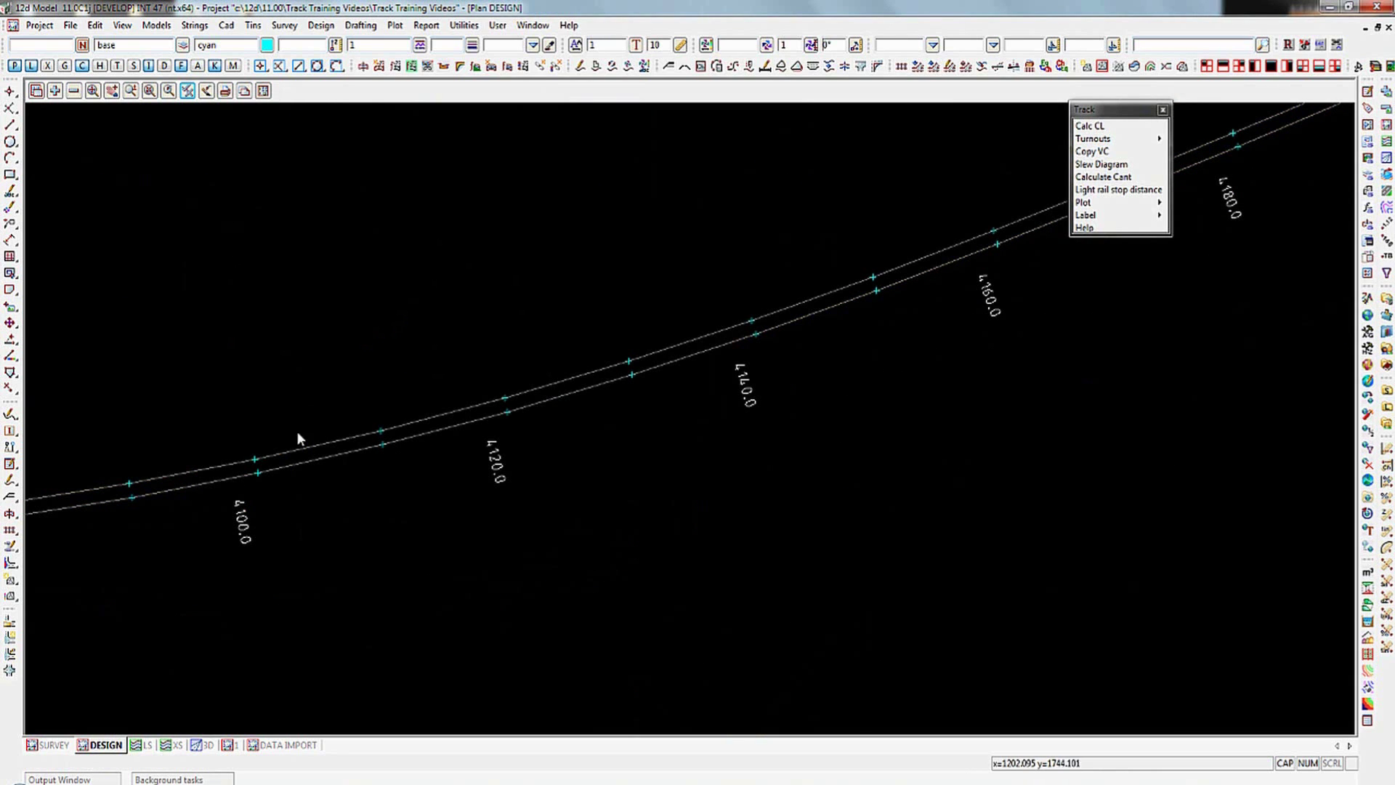
pyautogui.scroll(3, 250, 455)
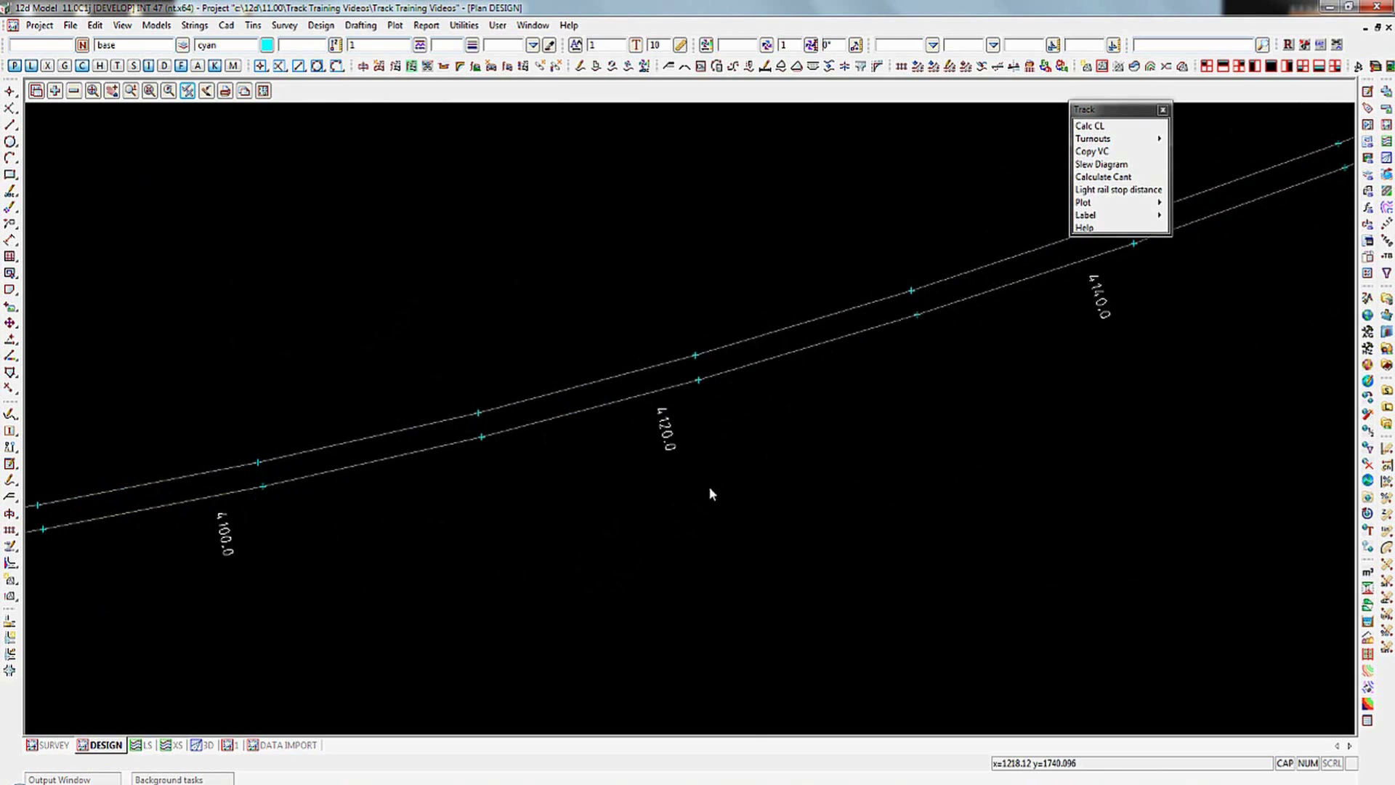
pyautogui.scroll(-1, 673, 527)
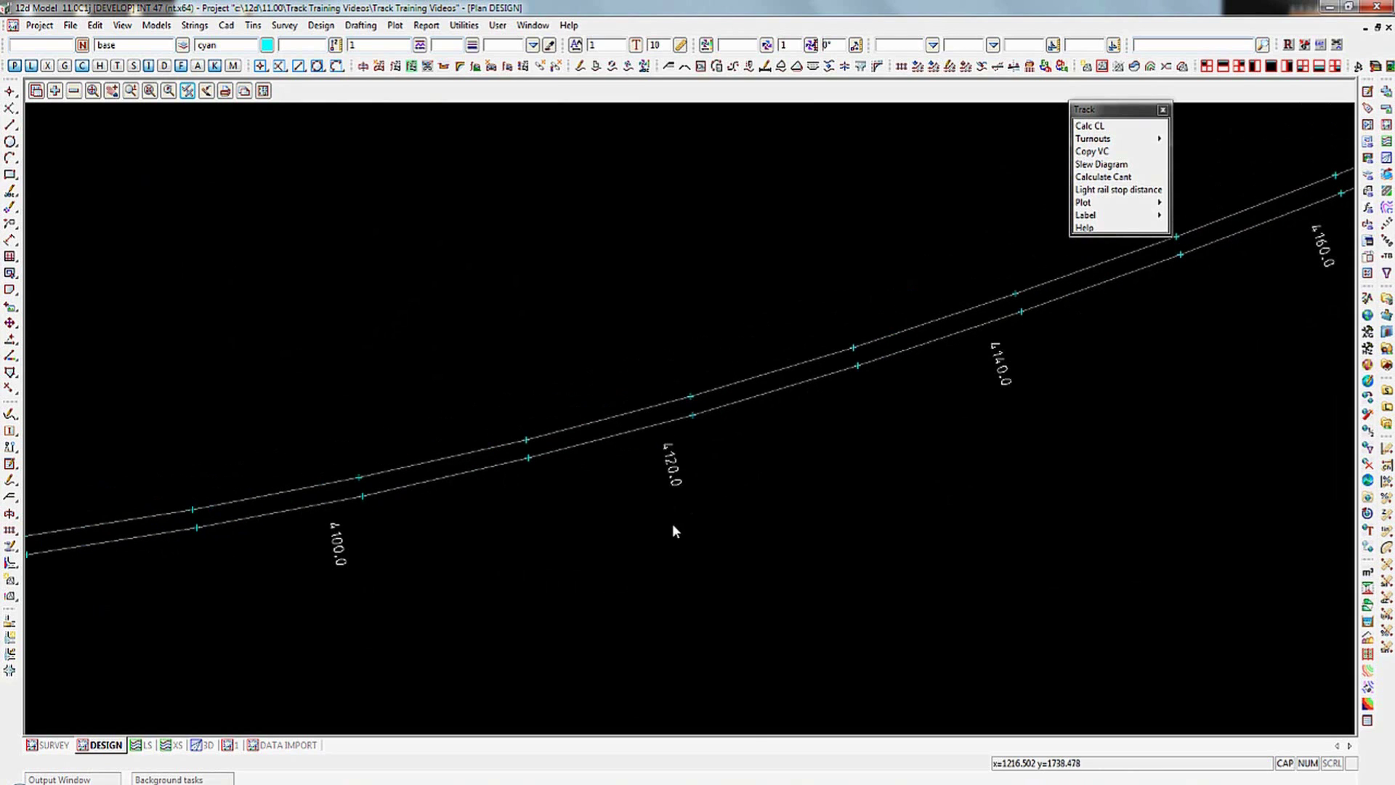
pyautogui.scroll(1, 629, 474)
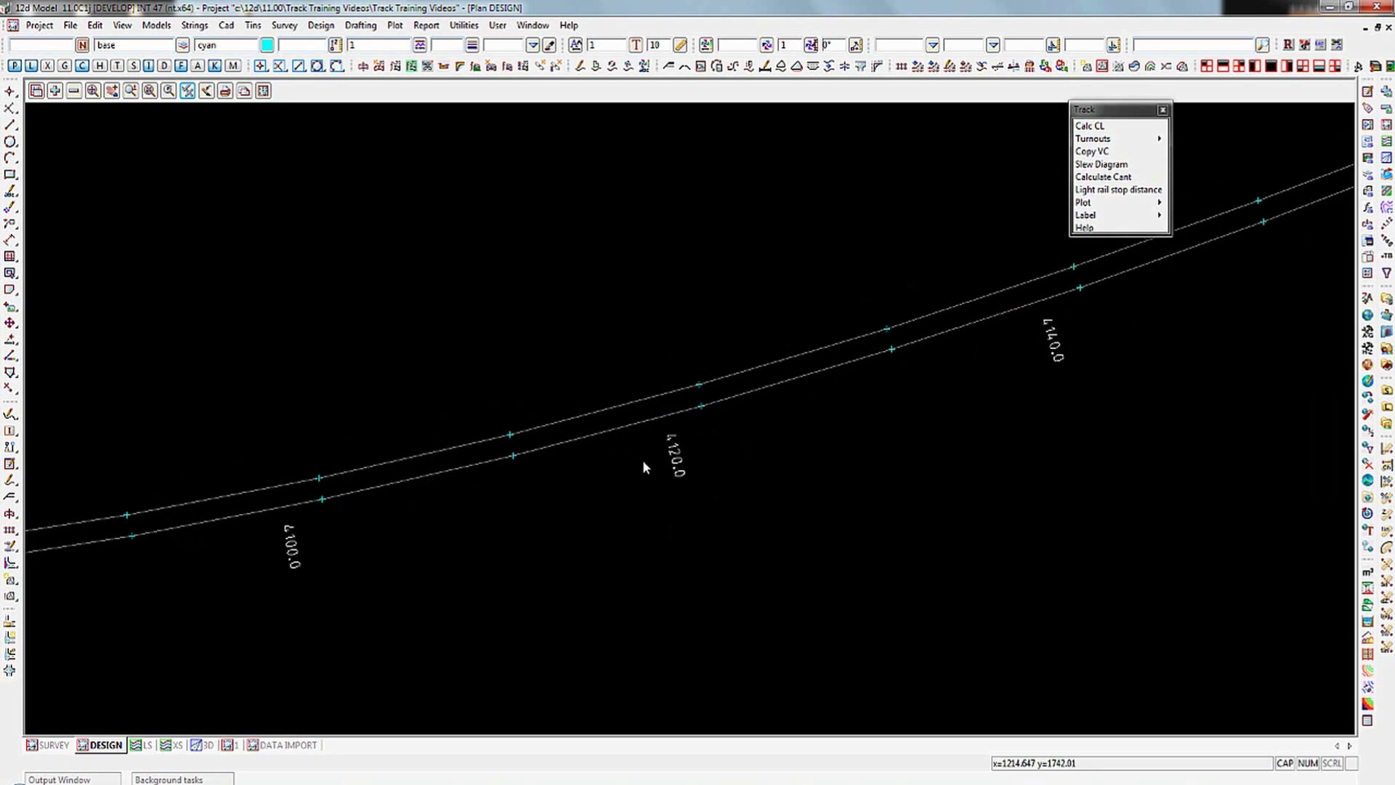
# Step: Open the Calc CL panel from the Track toolbar and move it left of the rails
pyautogui.click(1091, 127)
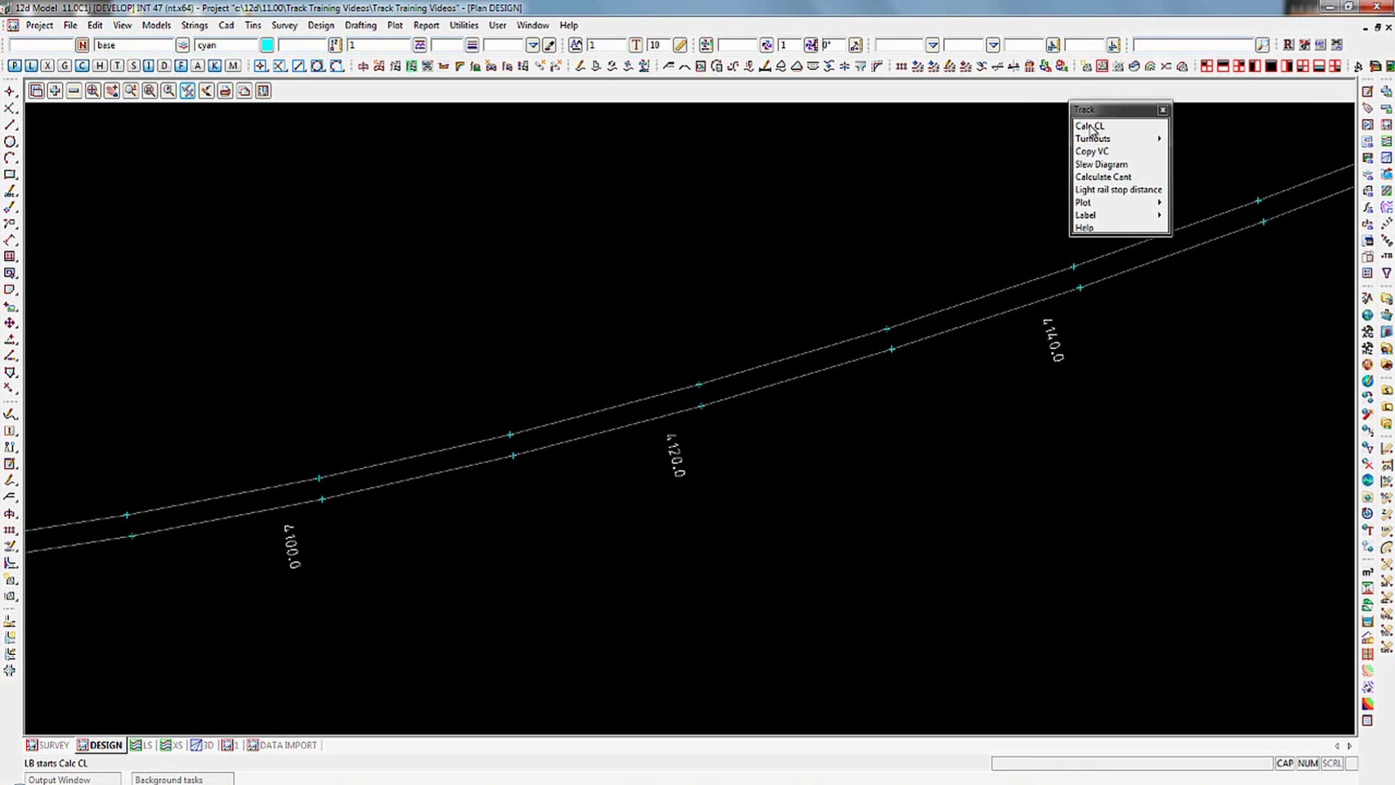
pyautogui.click(1091, 127)
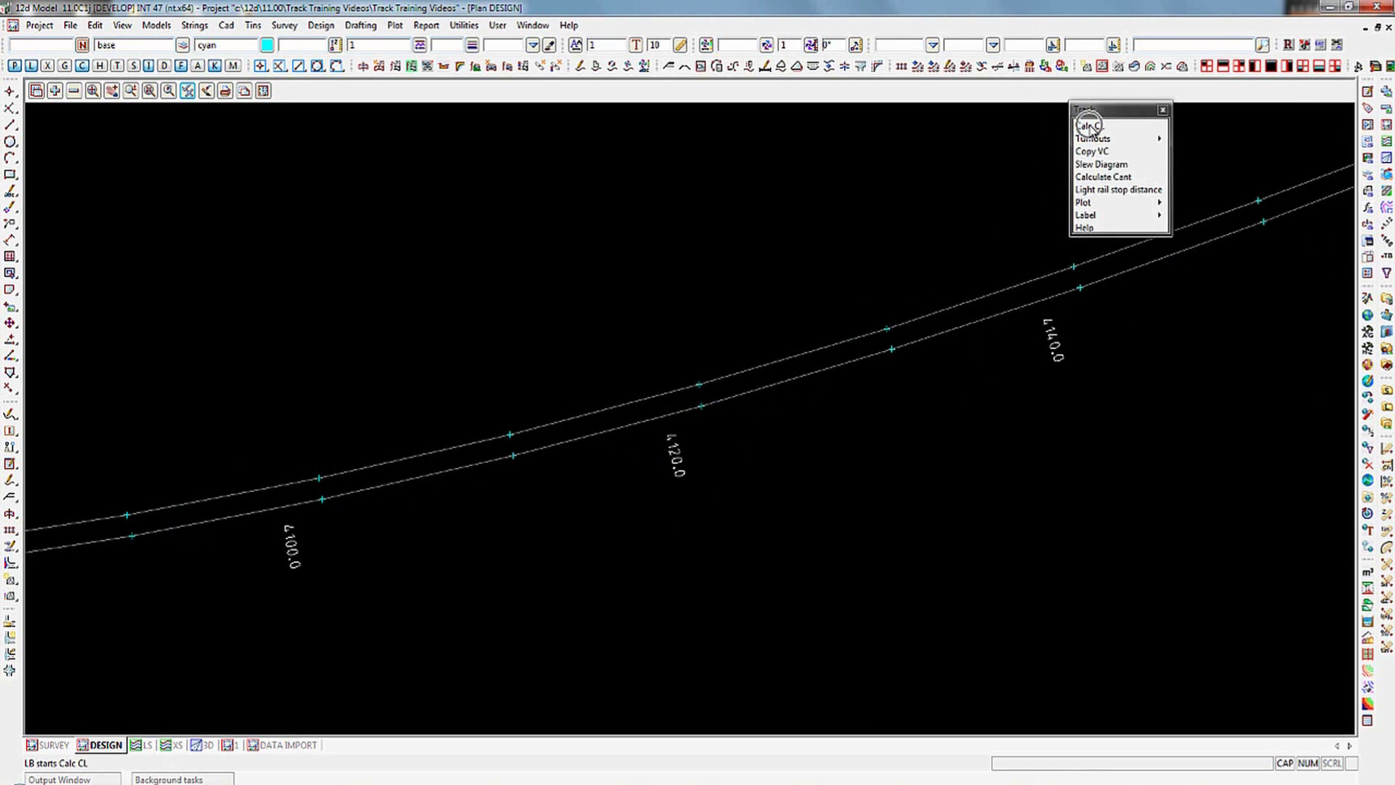
pyautogui.click(900, 68)
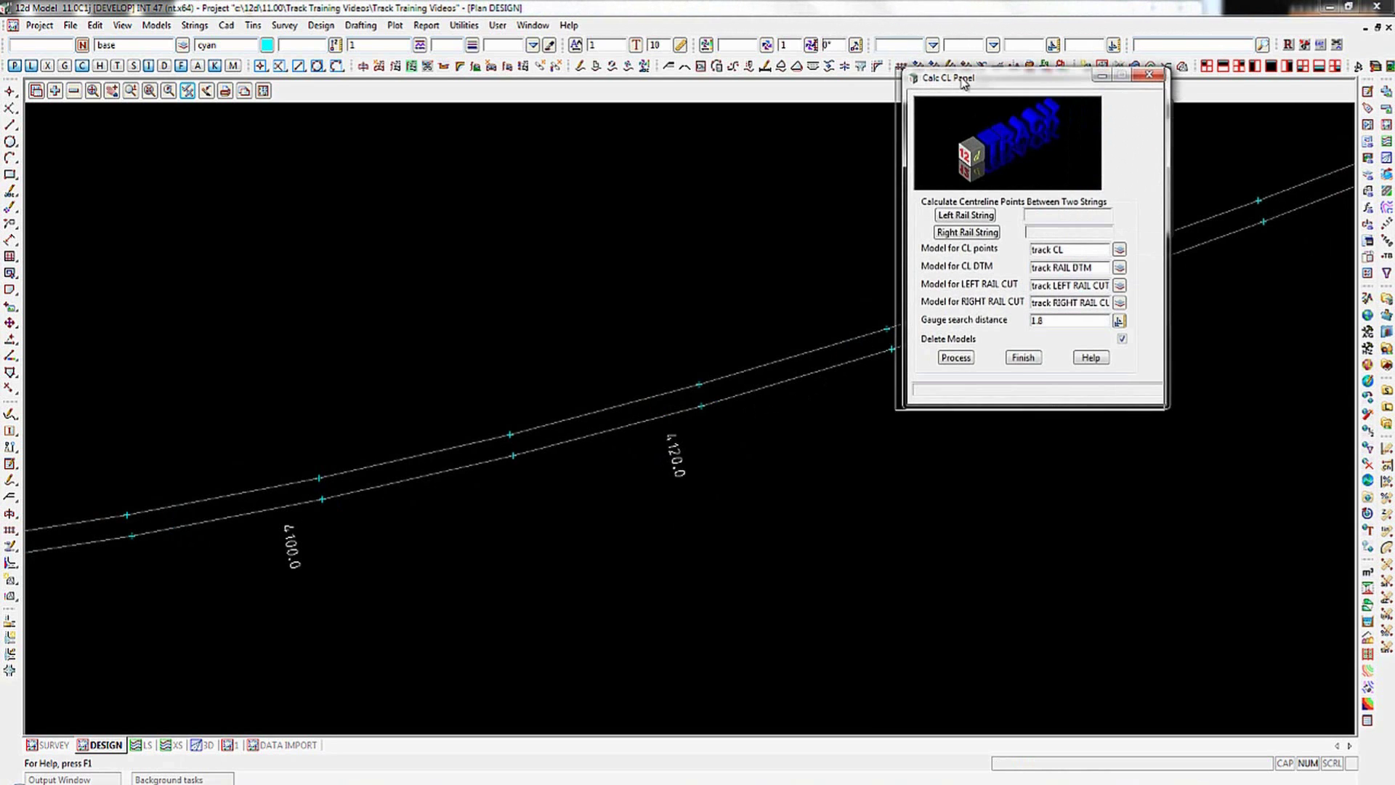
pyautogui.moveTo(962, 82); pyautogui.dragTo(156, 132)
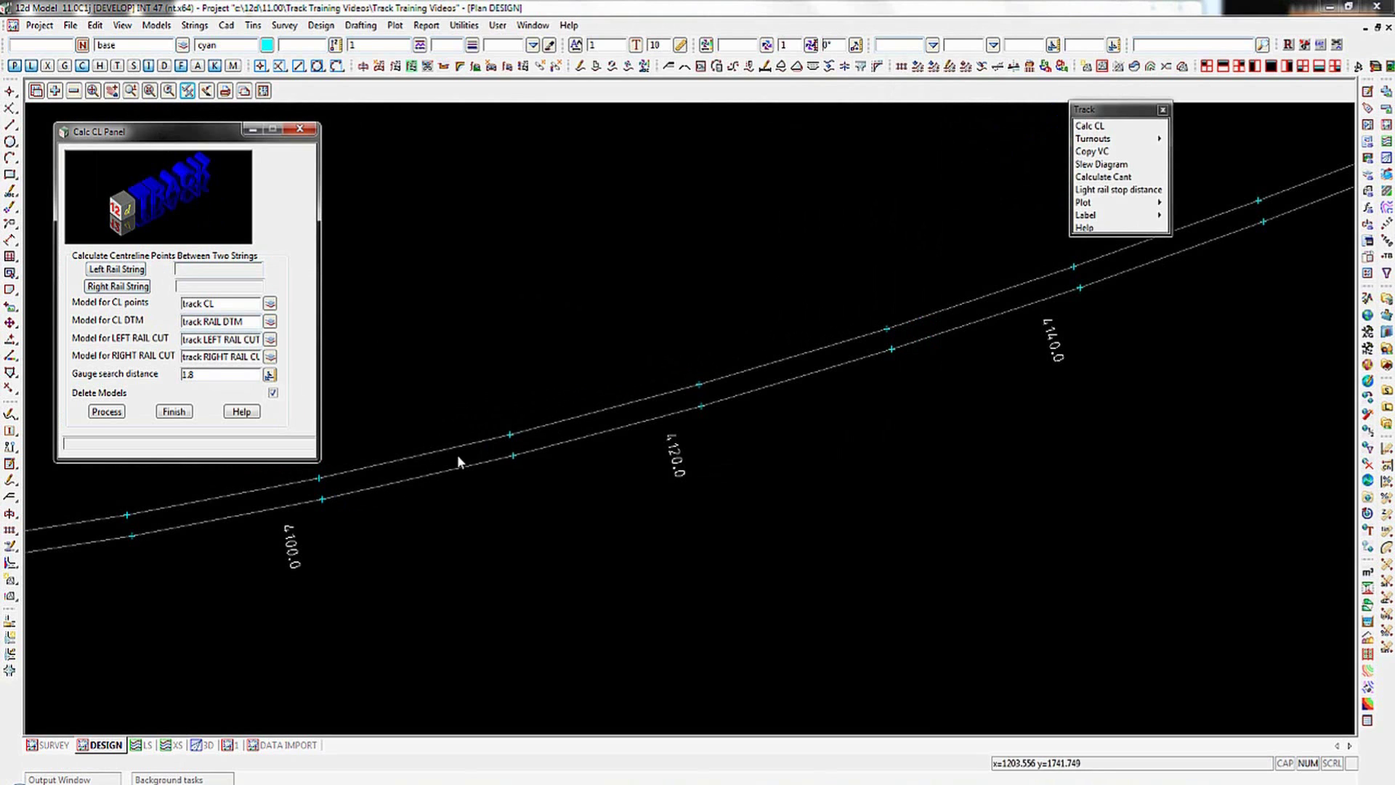
# Step: Pick the upper rail as the Left Rail String and the lower rail as the Right Rail String
pyautogui.click(125, 269)
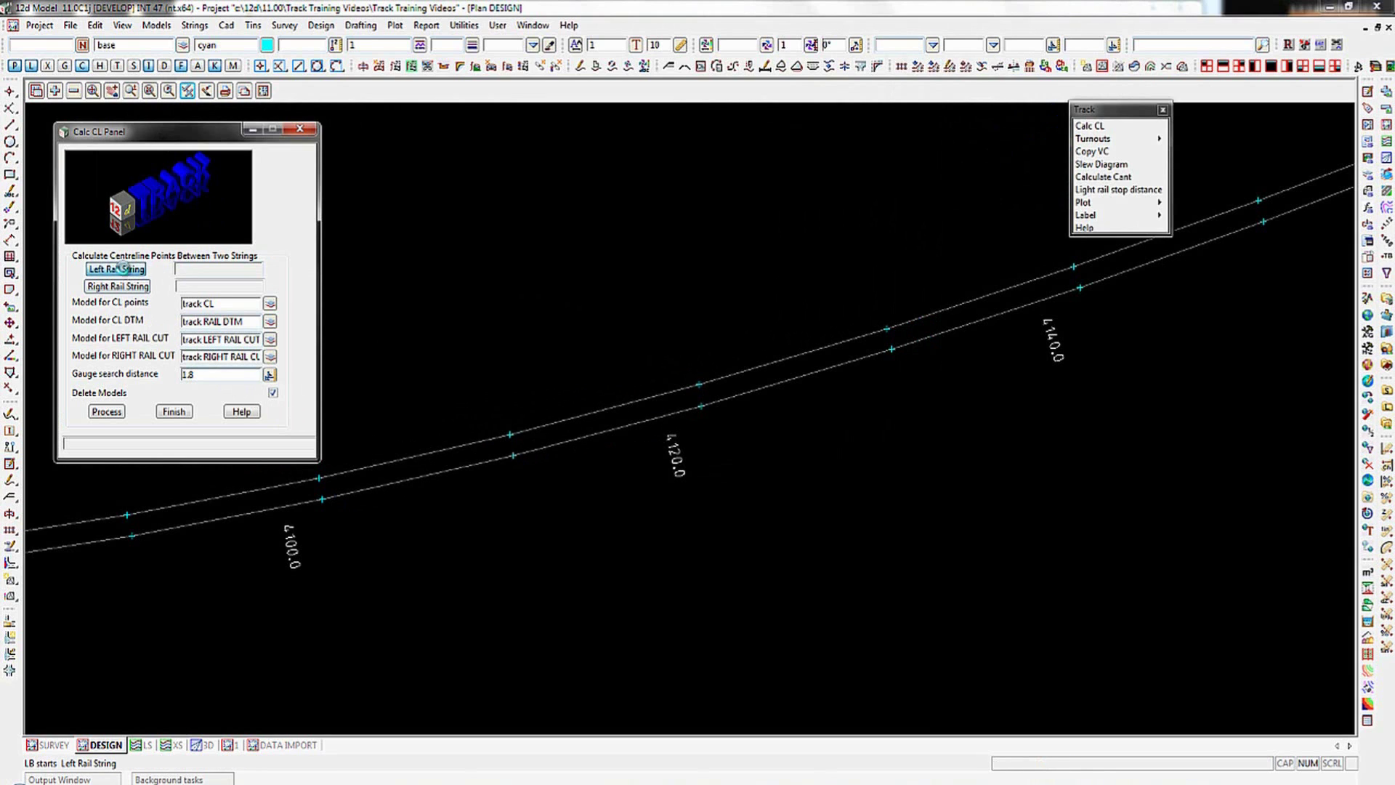
pyautogui.click(511, 433)
pyautogui.click(511, 433)
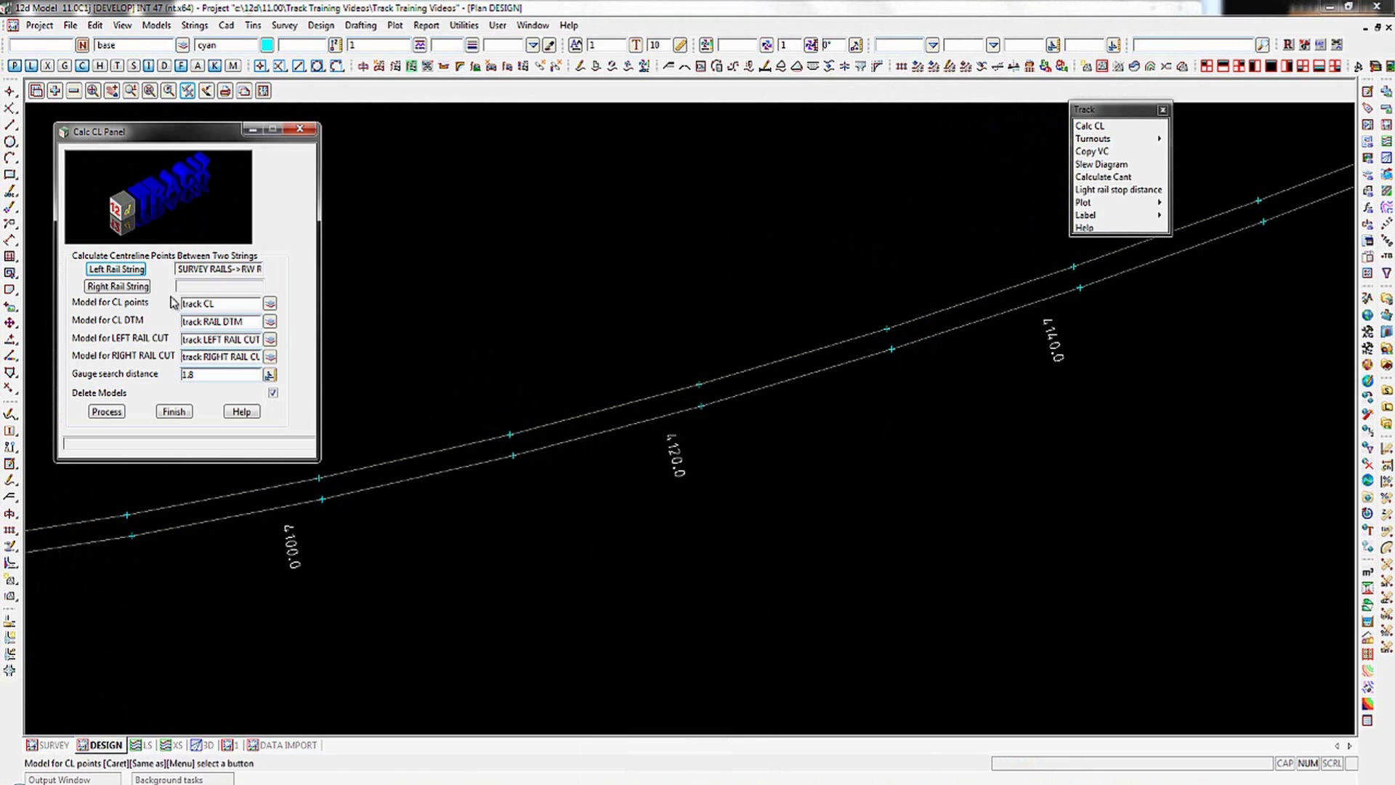
pyautogui.click(118, 286)
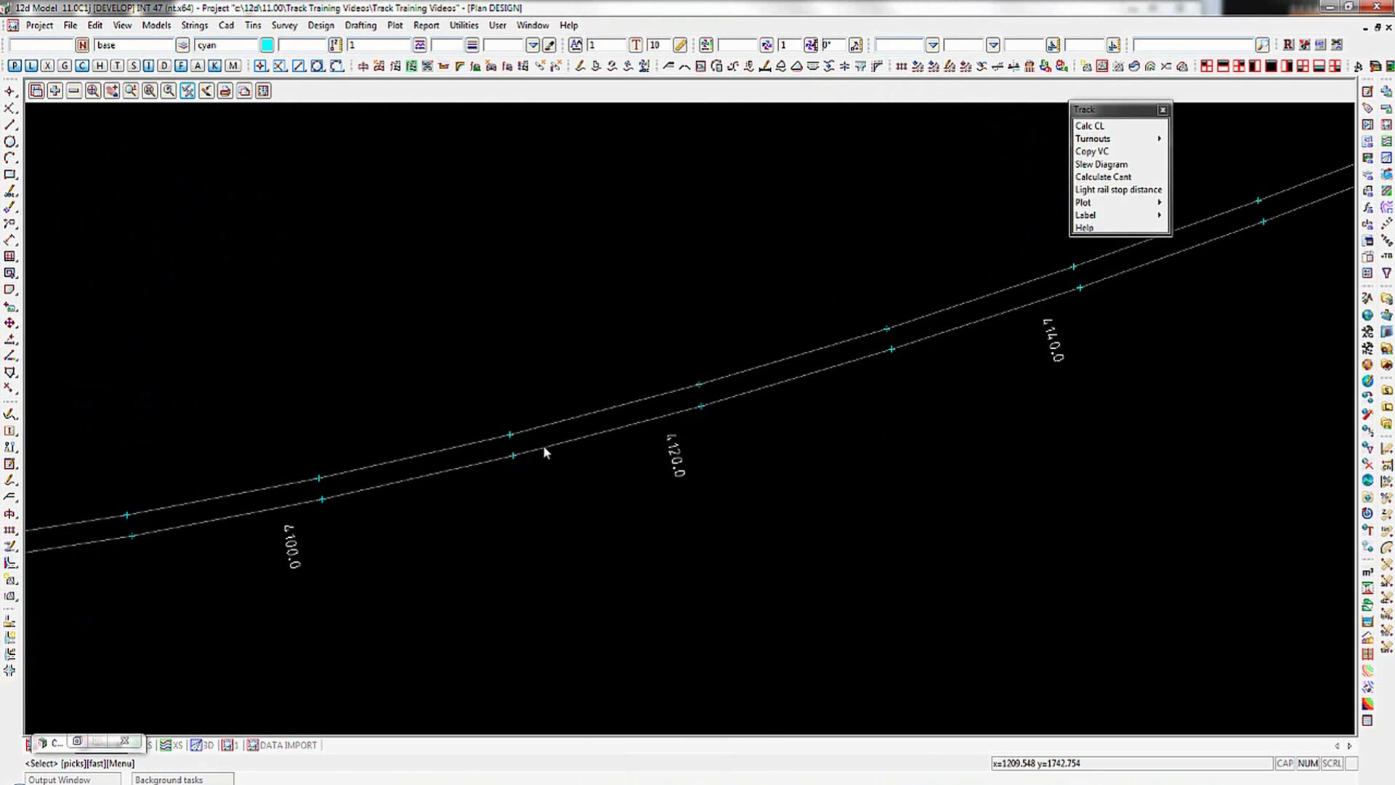
pyautogui.click(543, 447)
pyautogui.click(543, 448)
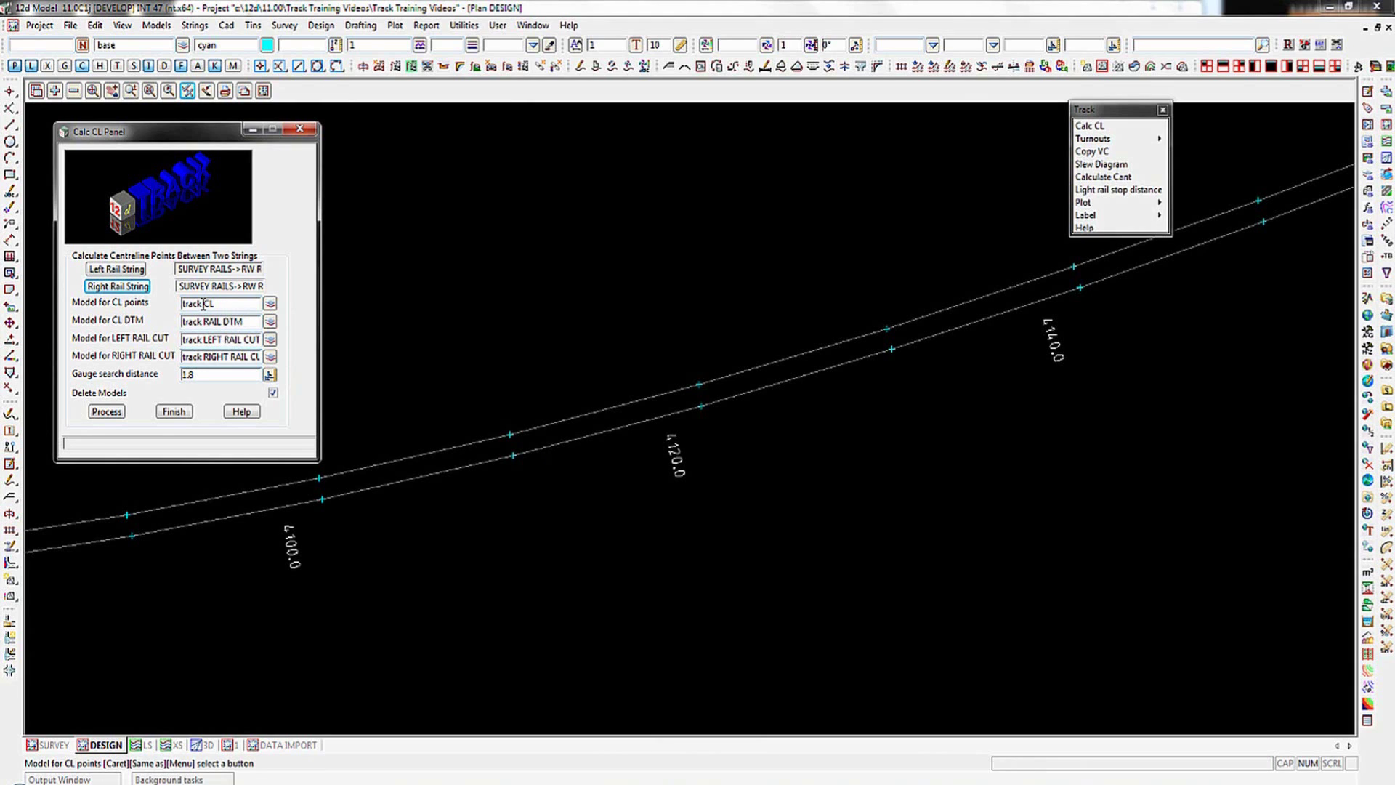
# Step: Replace 'track' with 'Main Line' in all four output model names, then process the centreline
pyautogui.moveTo(204, 303); pyautogui.dragTo(170, 308)
pyautogui.write('Main')
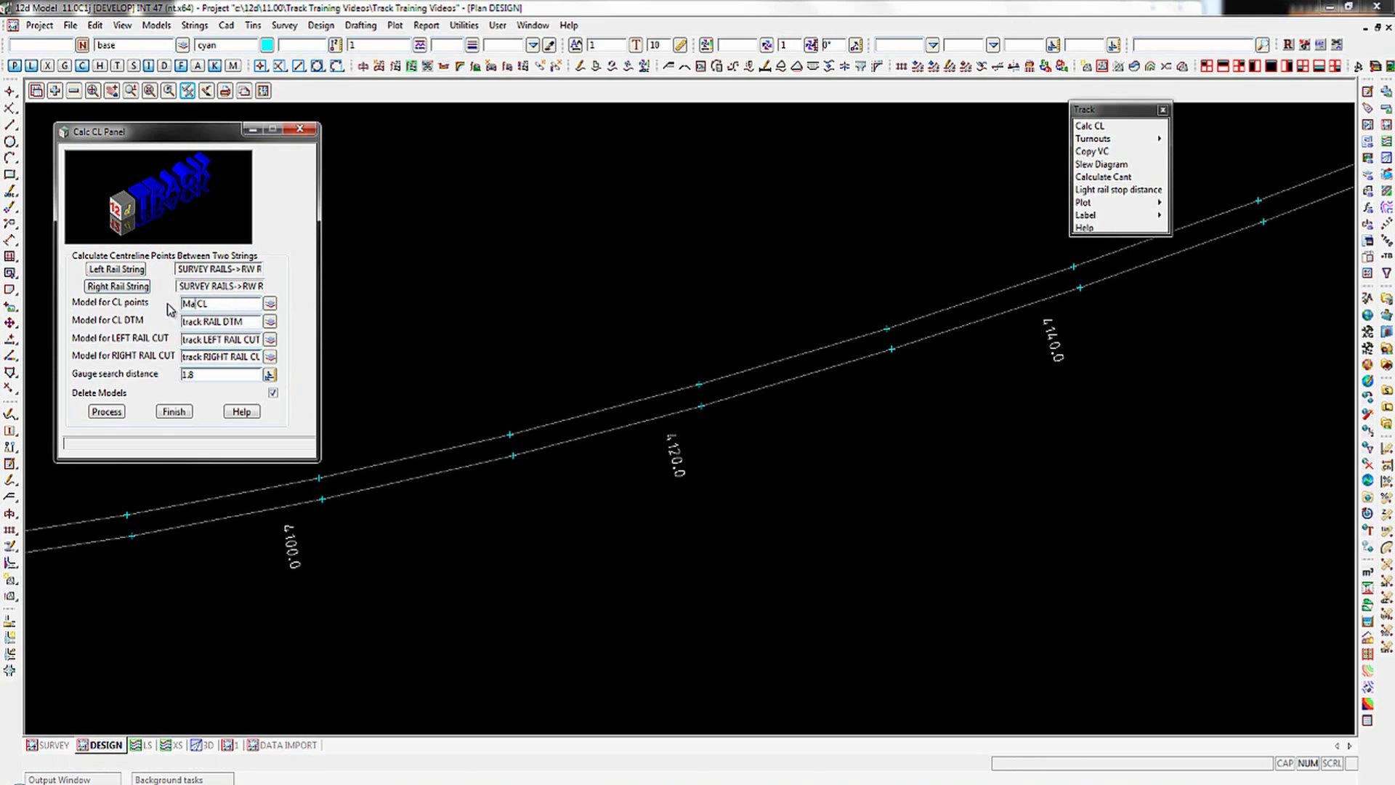
pyautogui.write(' Line')
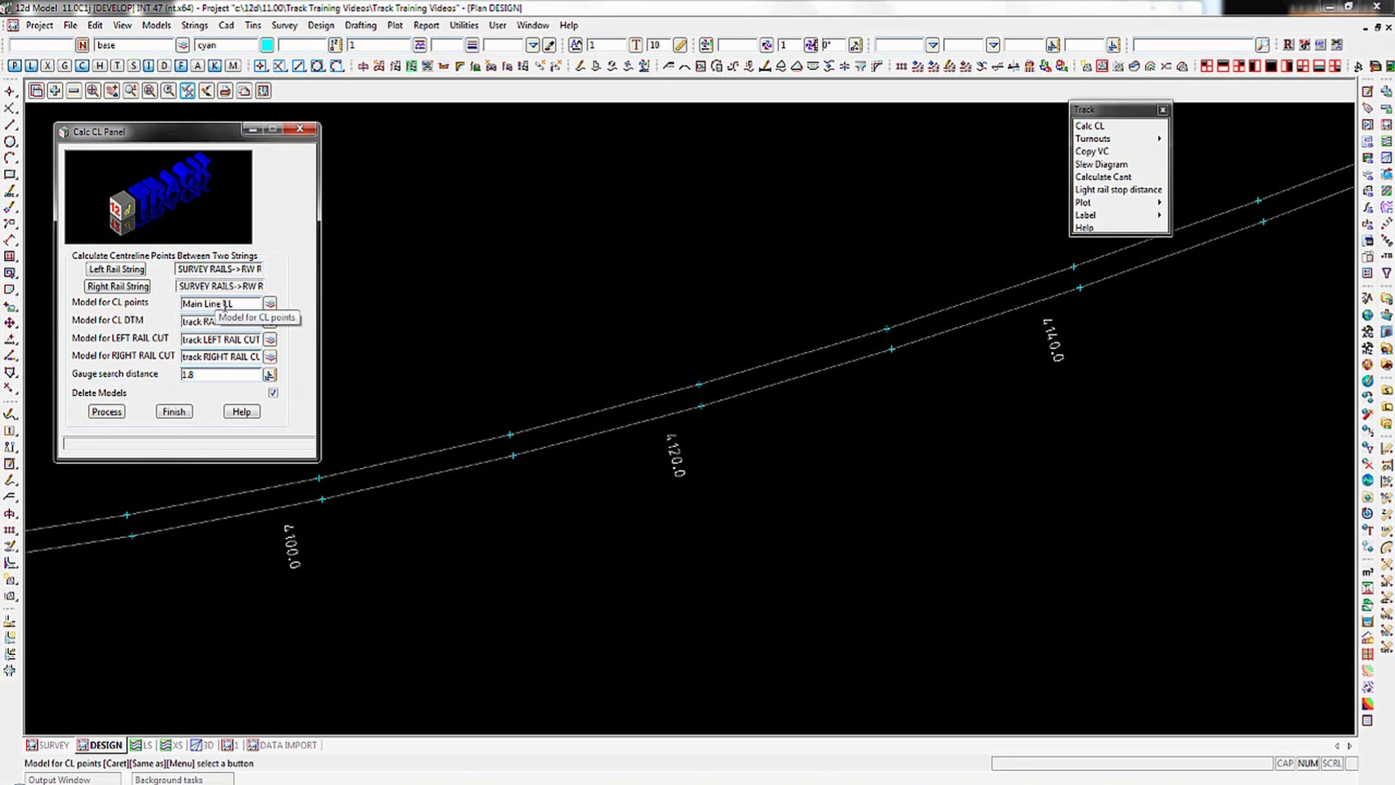
pyautogui.moveTo(222, 304); pyautogui.dragTo(181, 305)
pyautogui.hotkey('ctrl', 'c')
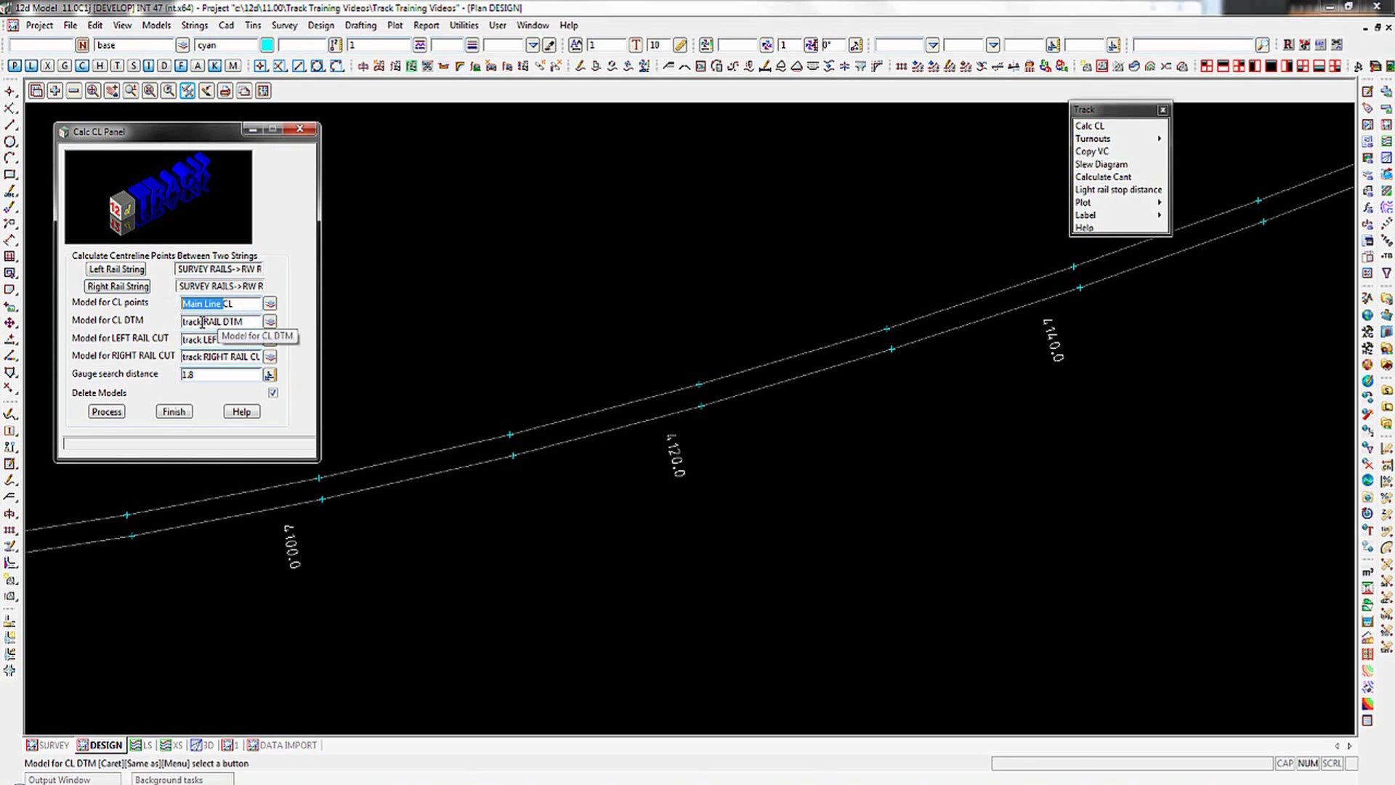
pyautogui.moveTo(202, 322); pyautogui.dragTo(167, 320)
pyautogui.hotkey('ctrl', 'v')
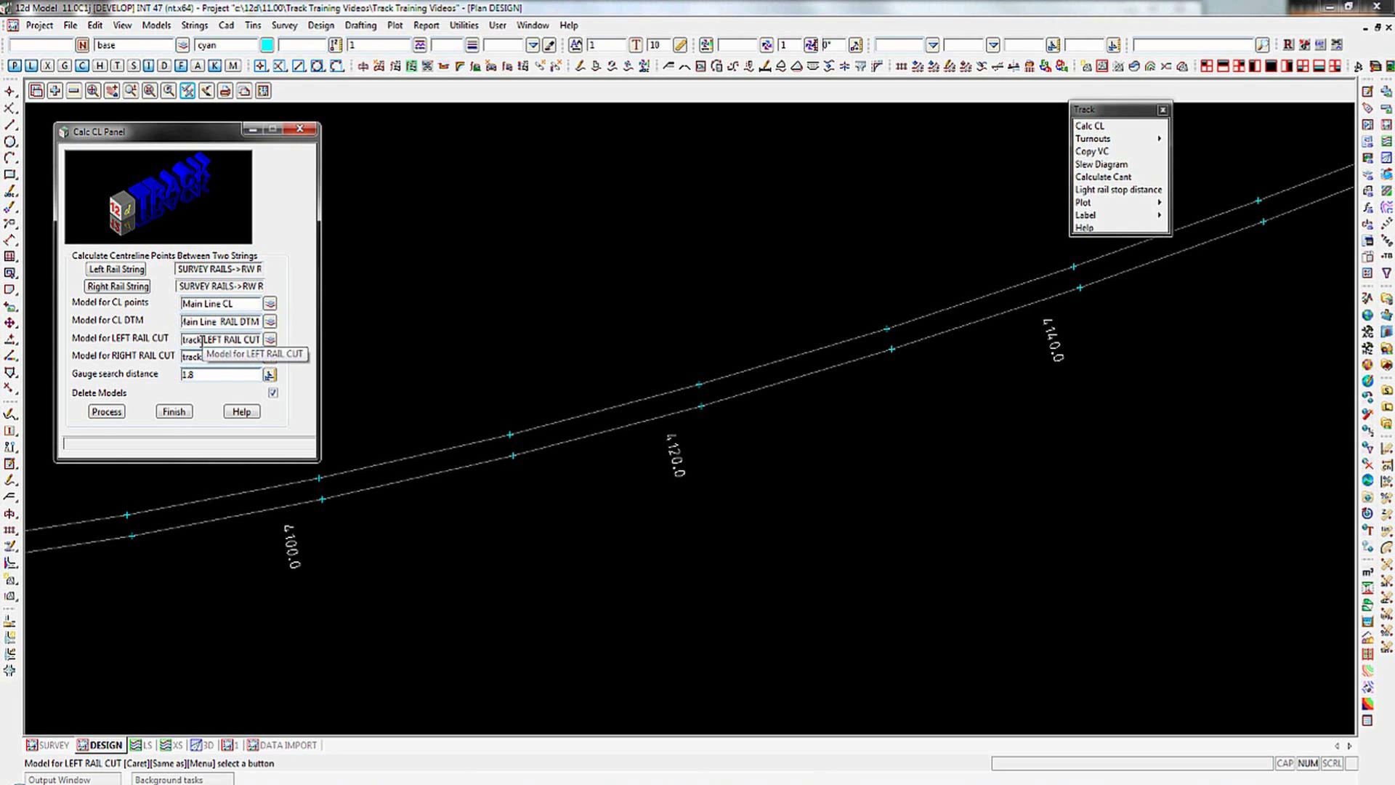
pyautogui.moveTo(202, 340); pyautogui.dragTo(174, 341)
pyautogui.hotkey('ctrl', 'v')
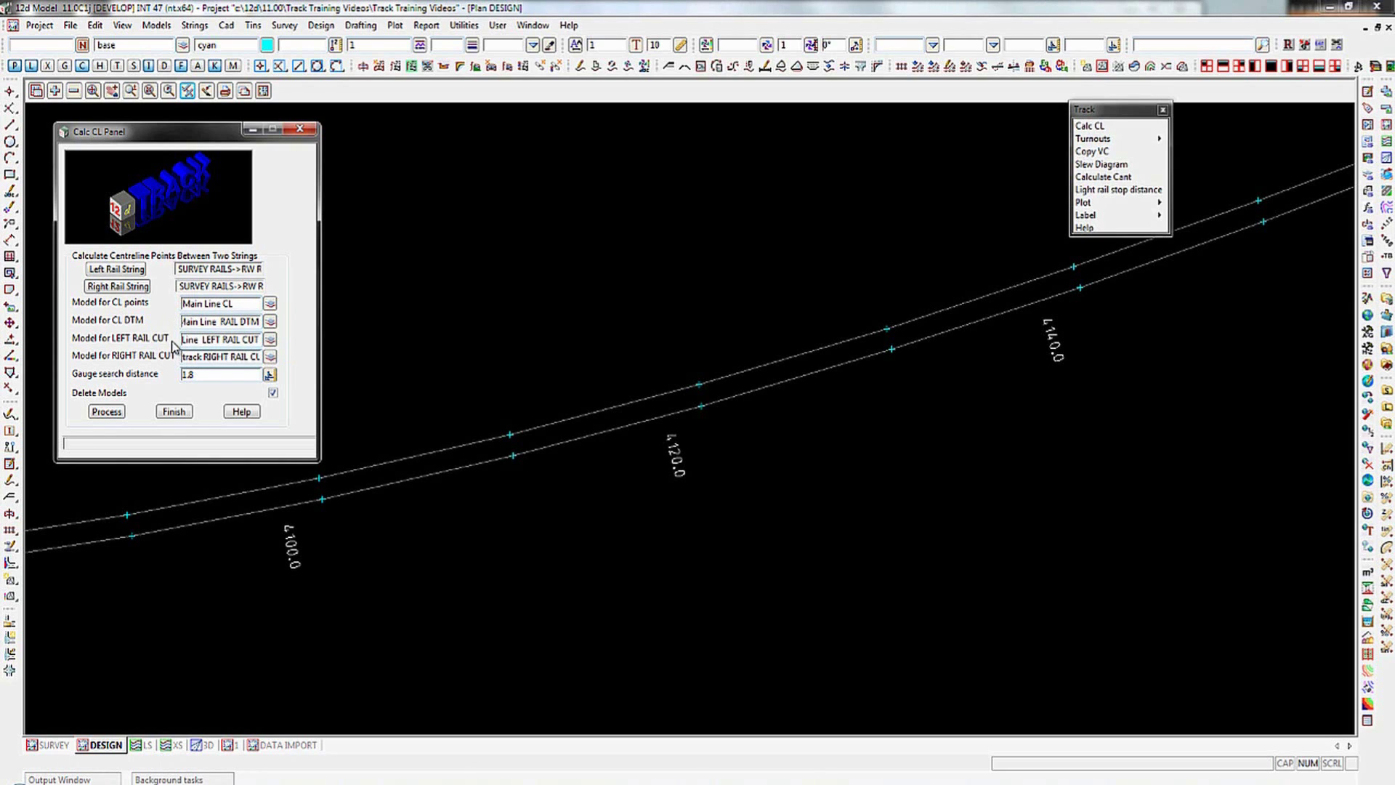
pyautogui.click(201, 356)
pyautogui.press('BackSpace')
pyautogui.press('BackSpace')
pyautogui.press('BackSpace')
pyautogui.press('BackSpace')
pyautogui.press('BackSpace')
pyautogui.write('Main Line')
pyautogui.click(109, 413)
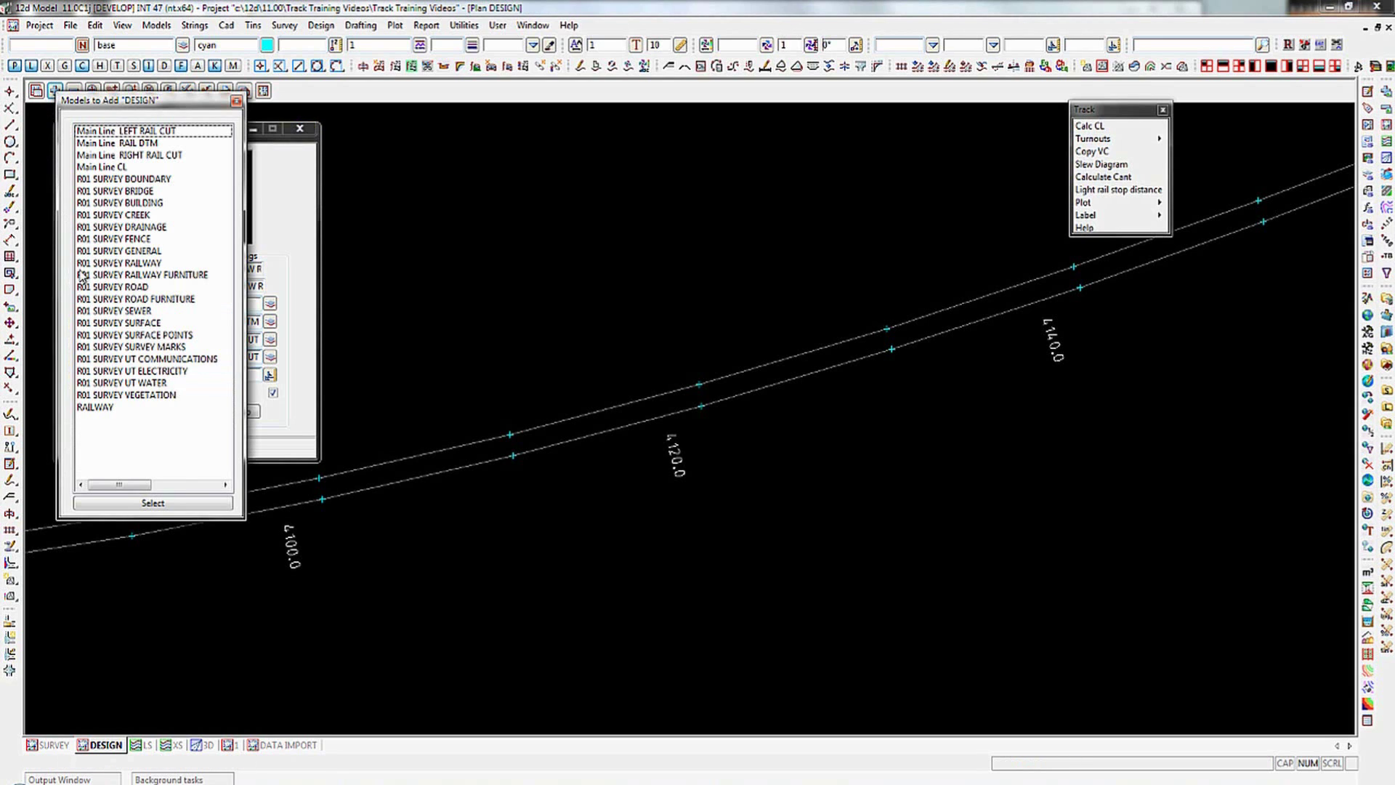
# Step: Add Main Line CL, LEFT RAIL CUT, RIGHT RAIL CUT and RAIL DTM models to the DESIGN view
pyautogui.doubleClick(117, 168)
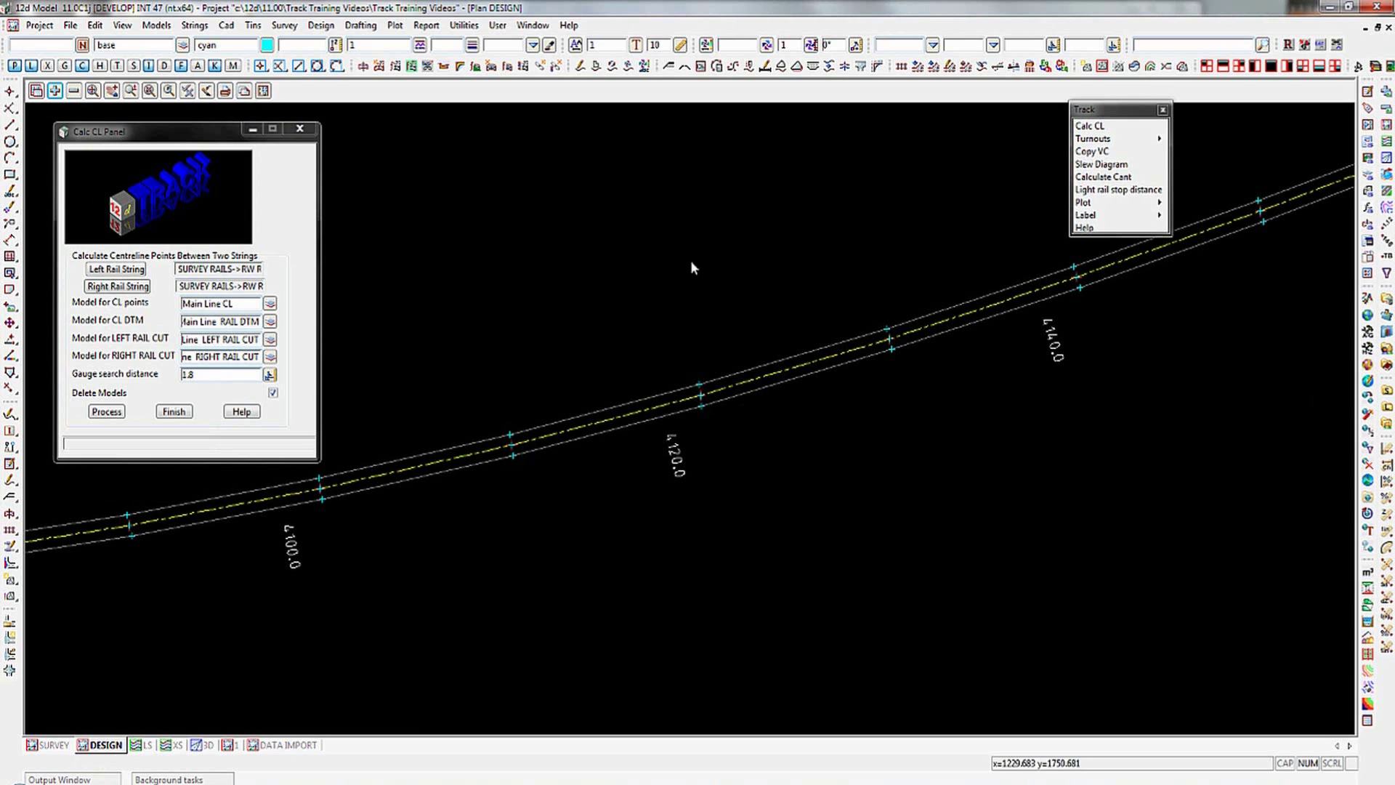
pyautogui.click(65, 93)
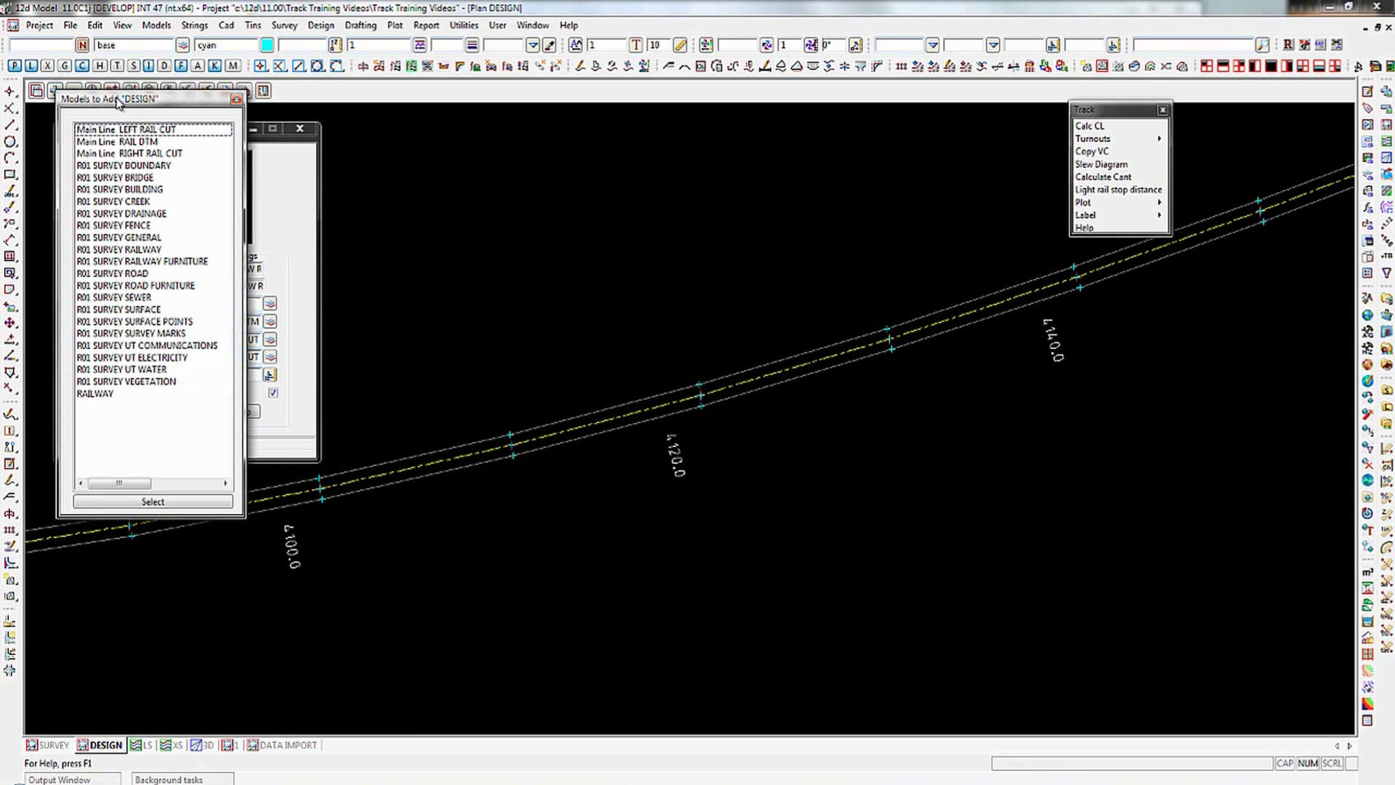
pyautogui.doubleClick(118, 145)
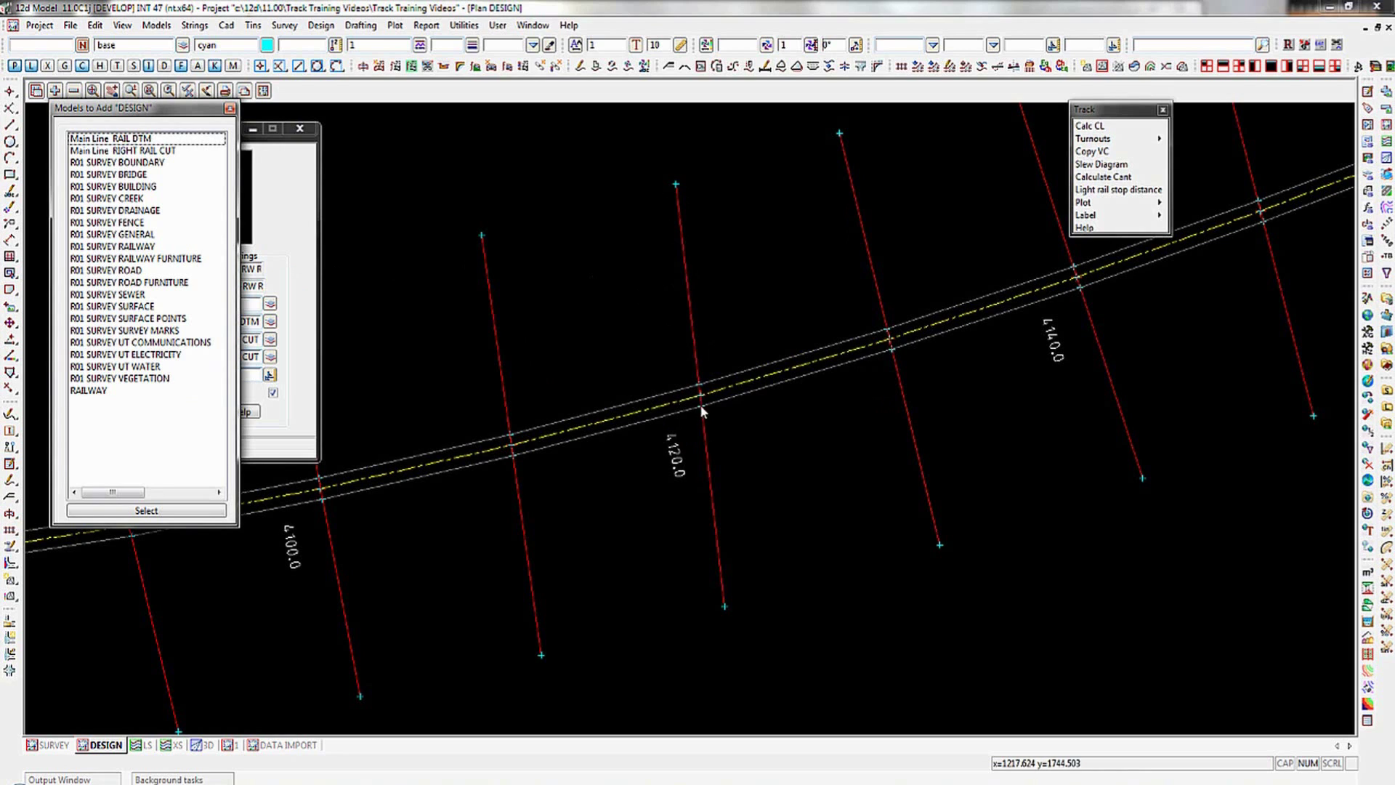
pyautogui.click(149, 150)
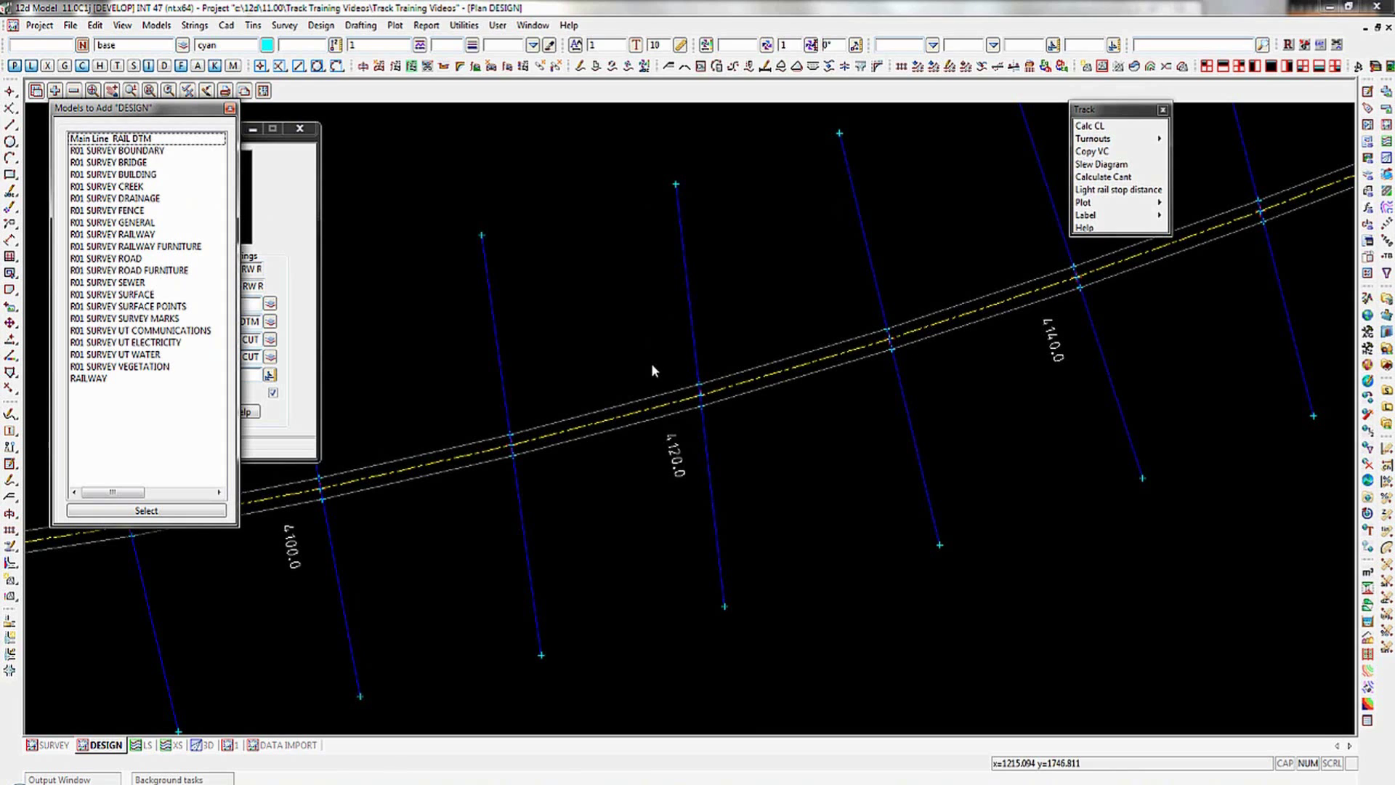
pyautogui.doubleClick(154, 140)
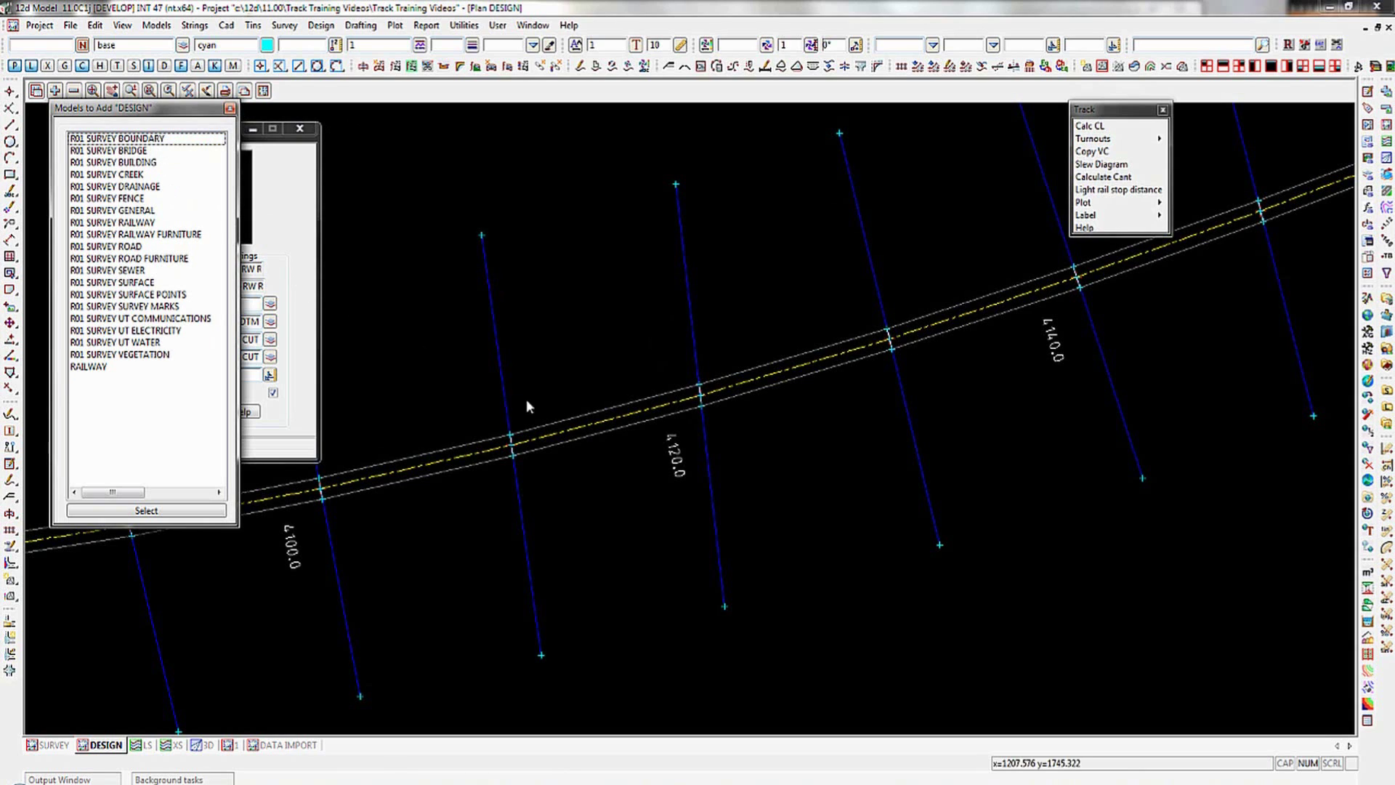
pyautogui.click(229, 110)
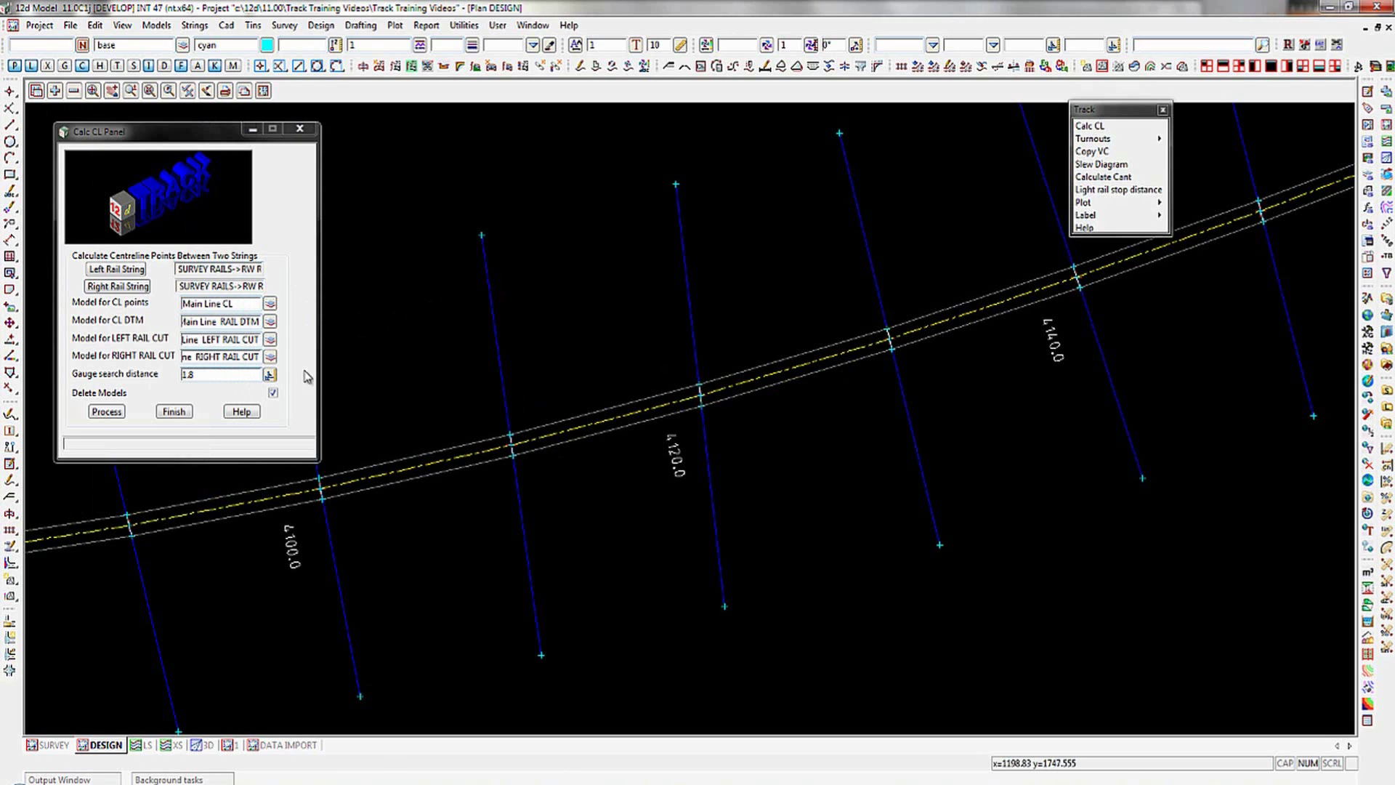
# Step: Finish the Calc CL panel to close it
pyautogui.click(174, 411)
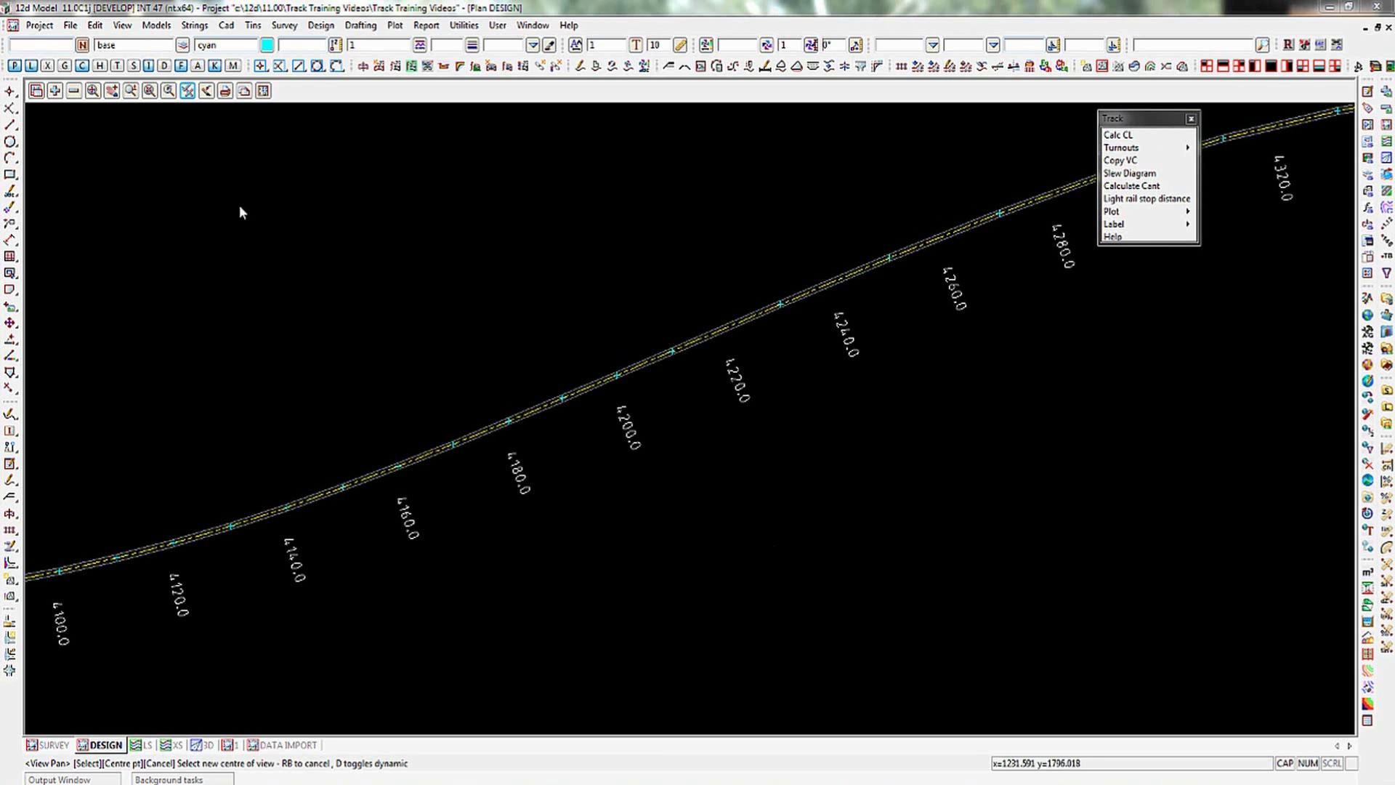
# Step: Open Strings > Utilities > Linear regression and move the panel clear of the centreline
pyautogui.click(194, 25)
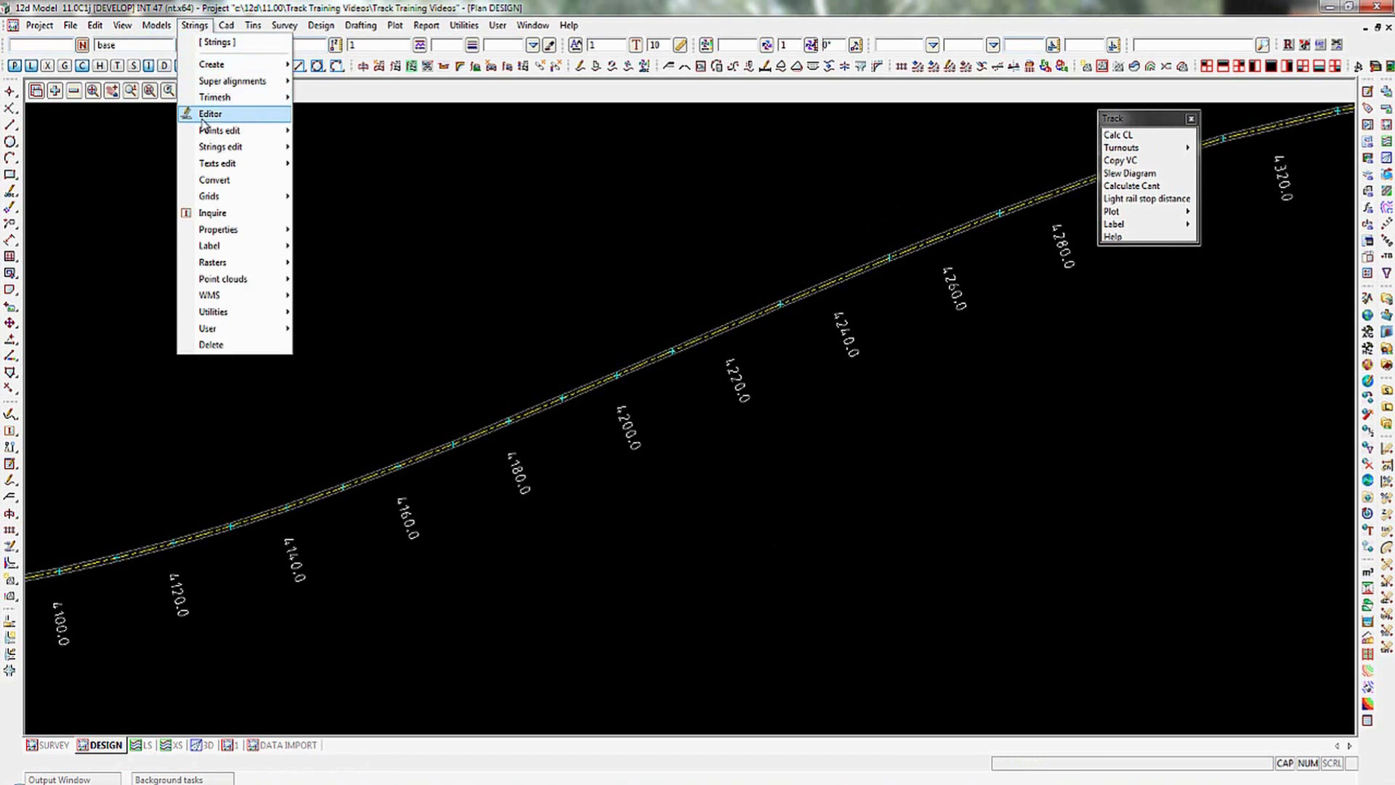
pyautogui.moveTo(206, 248)
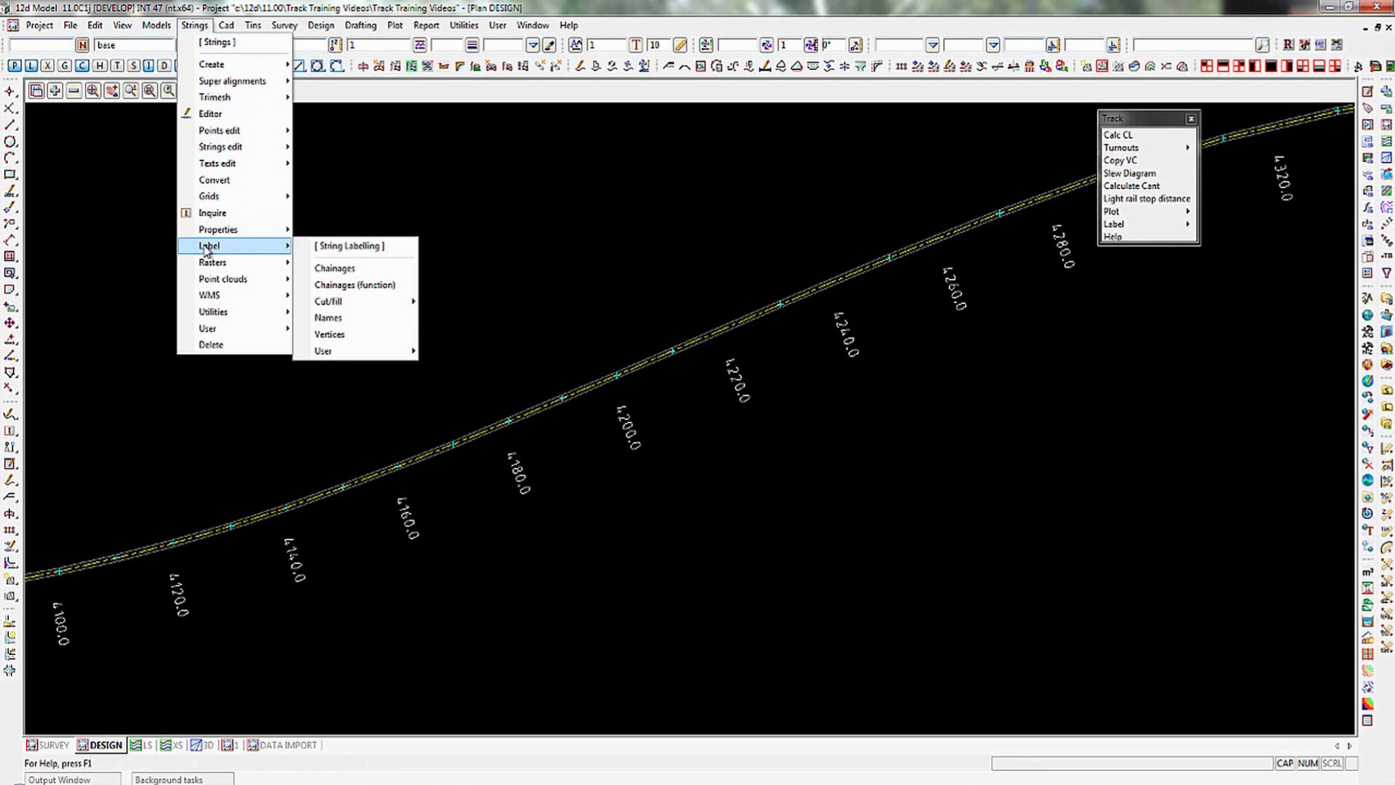
pyautogui.moveTo(238, 312)
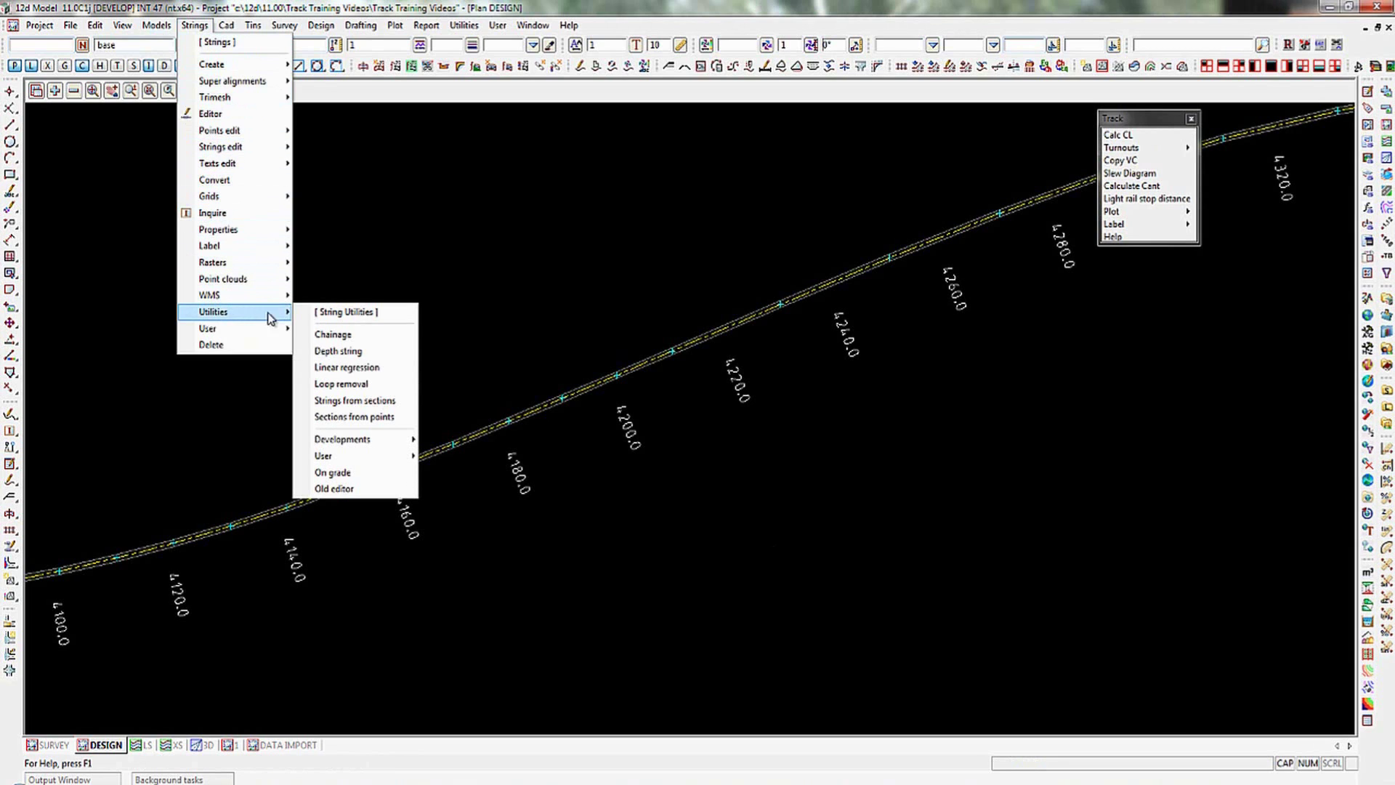
pyautogui.click(347, 369)
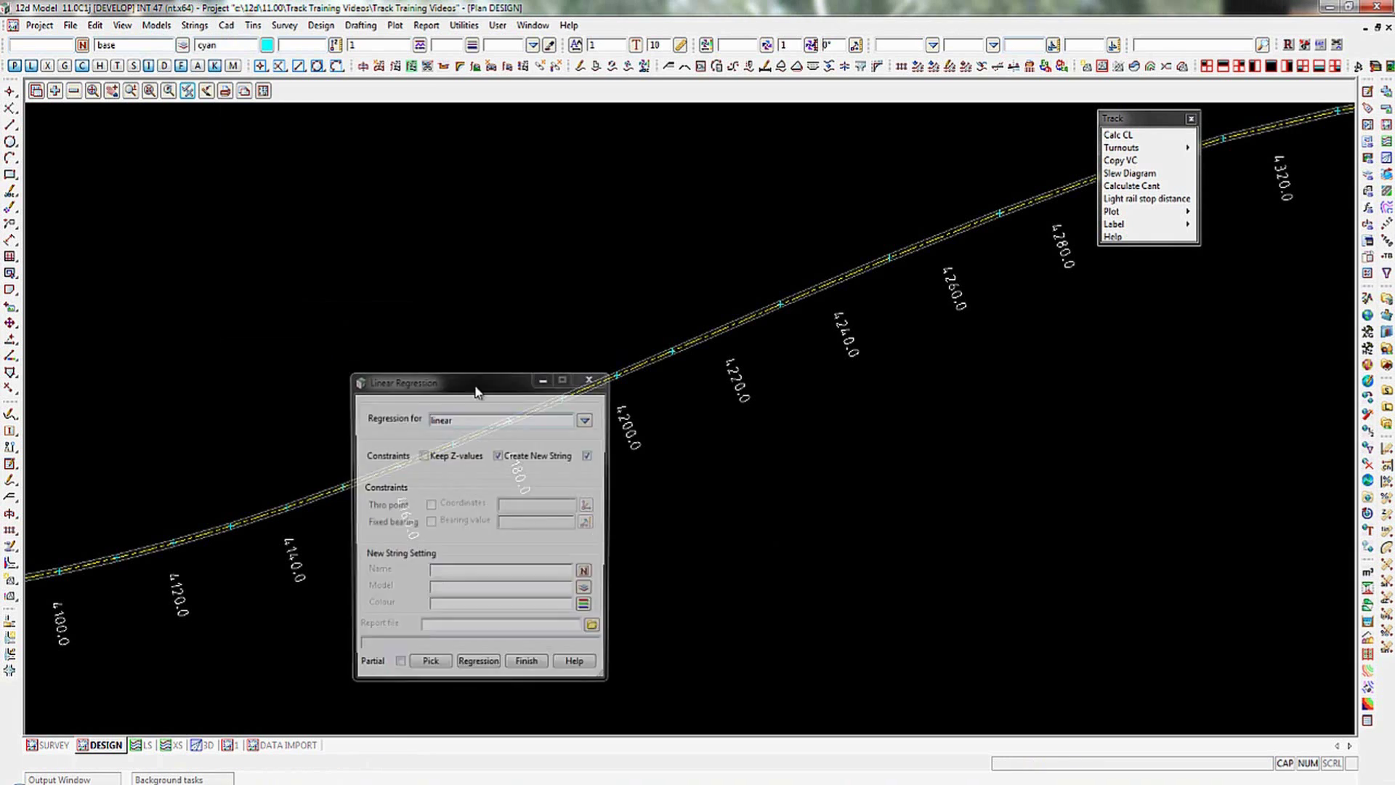
pyautogui.moveTo(468, 391); pyautogui.dragTo(160, 126)
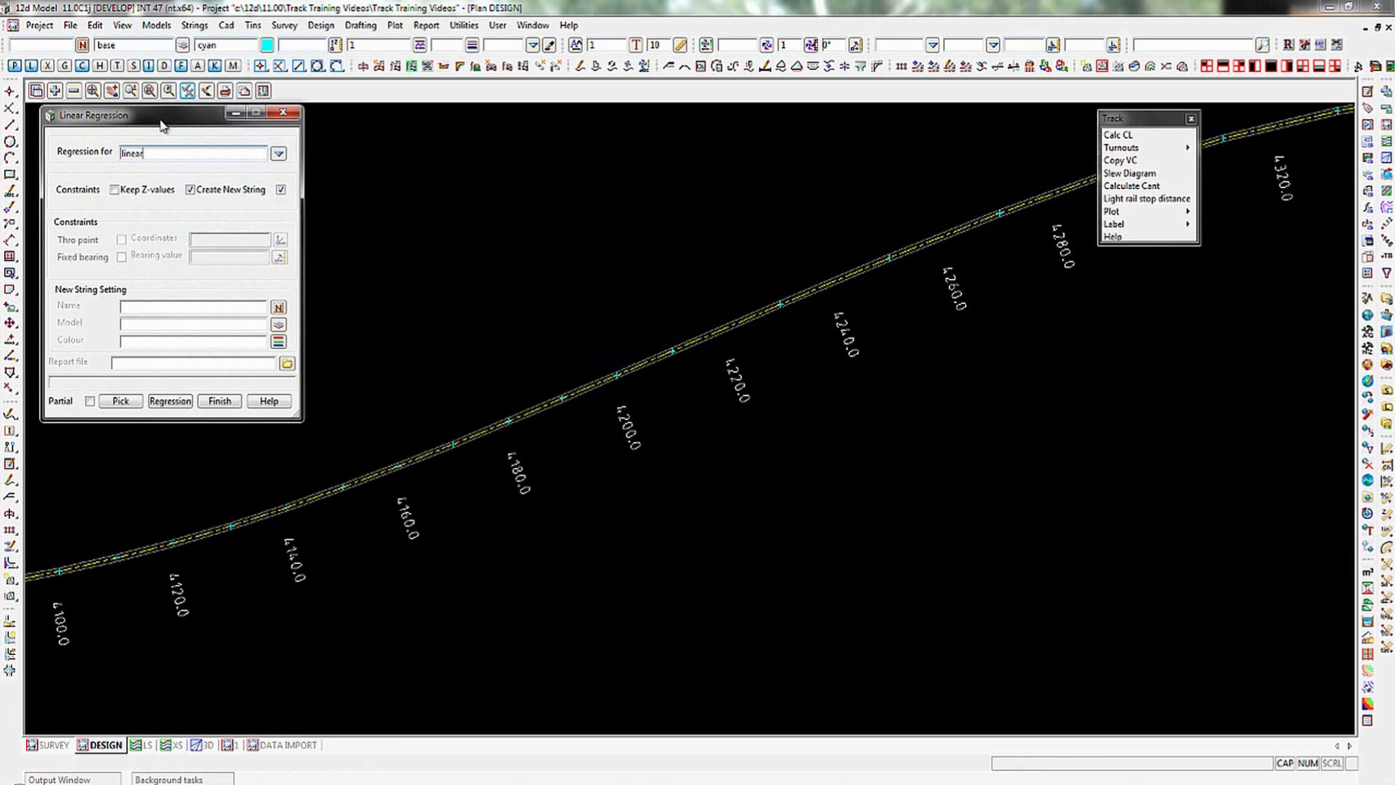
# Step: Keep linear as the regression type and turn on Partial regression
pyautogui.click(279, 153)
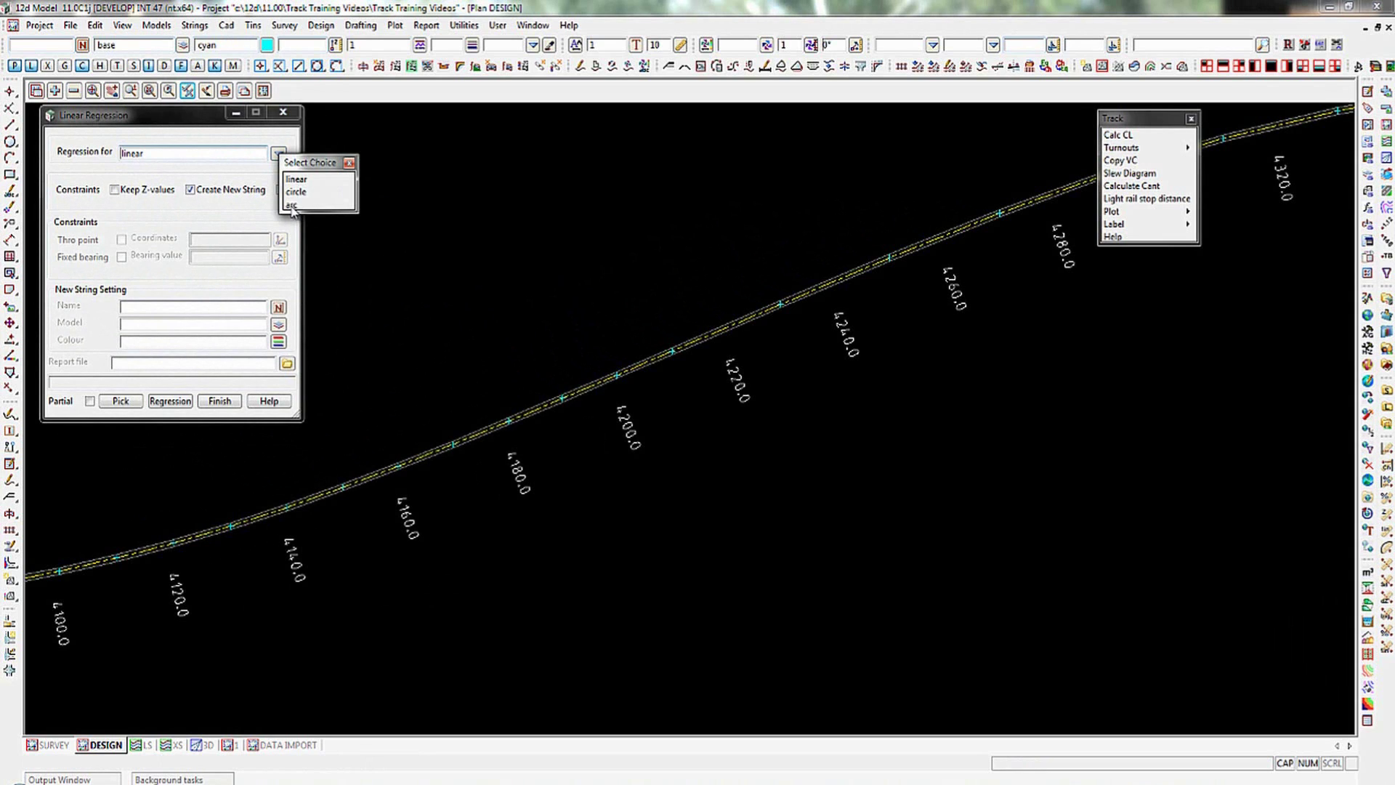
pyautogui.click(348, 162)
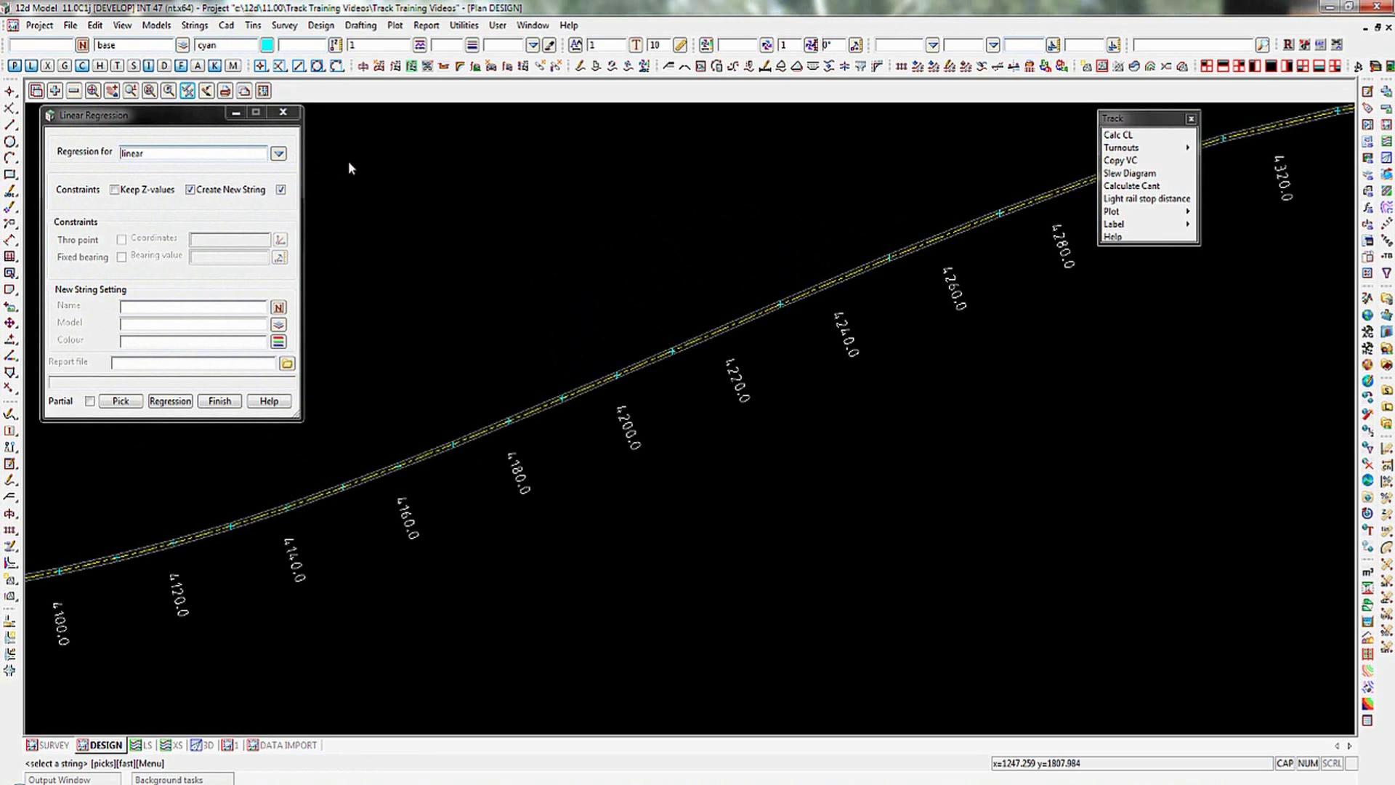
pyautogui.click(90, 402)
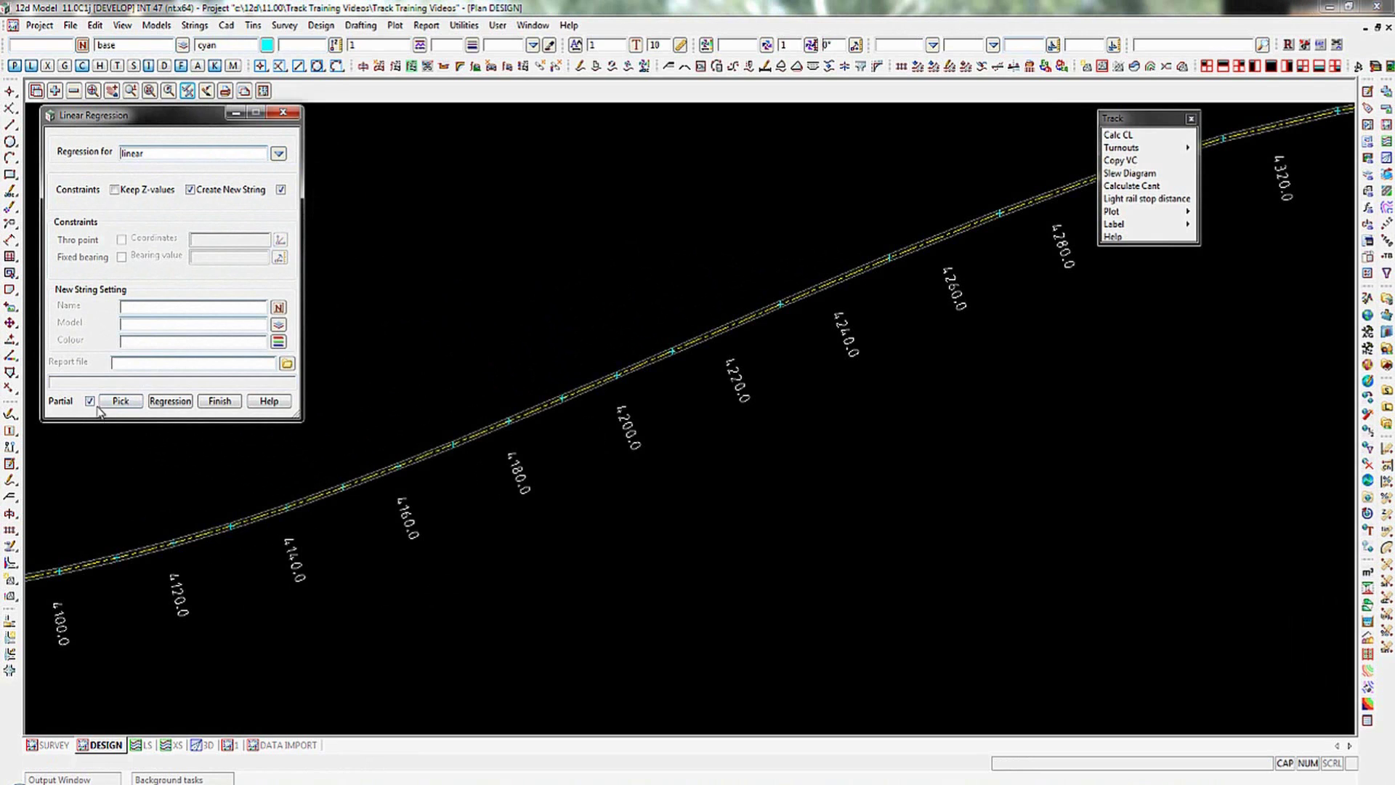
# Step: Enter name 'STRAIGHT N) 1' and model 'REGRESSION STRINGS' for the new string, and choose magenta
pyautogui.click(169, 308)
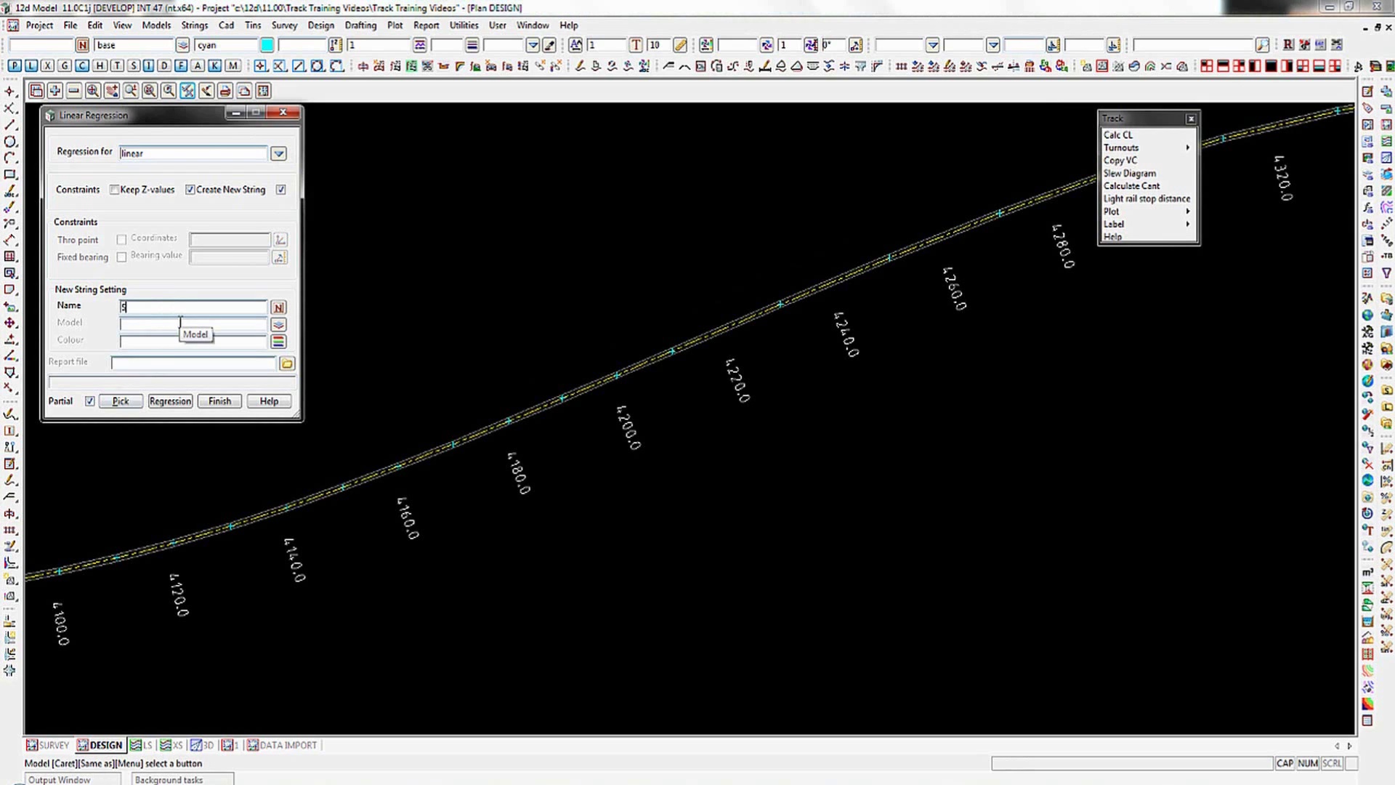
pyautogui.write('STRAIGHT N) 1')
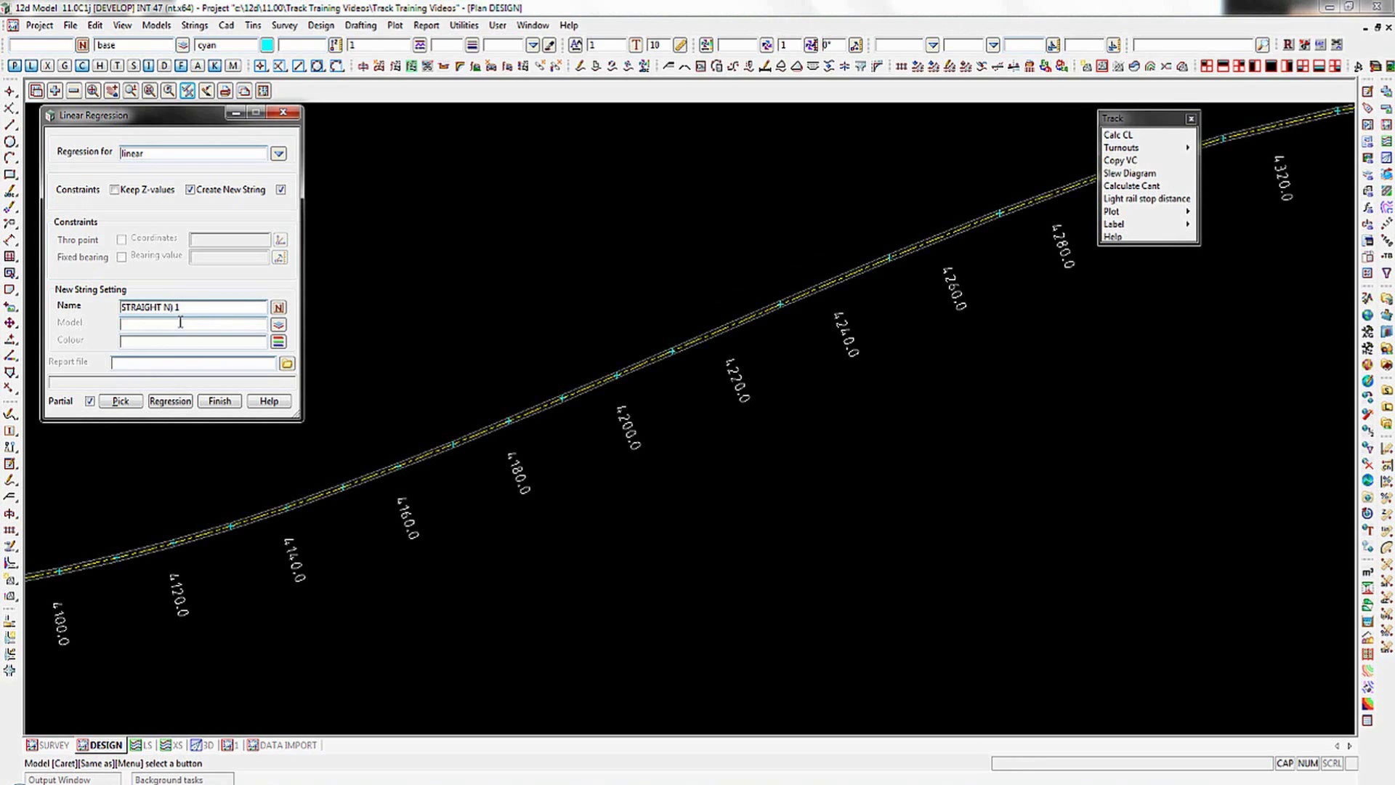
pyautogui.press('Return')
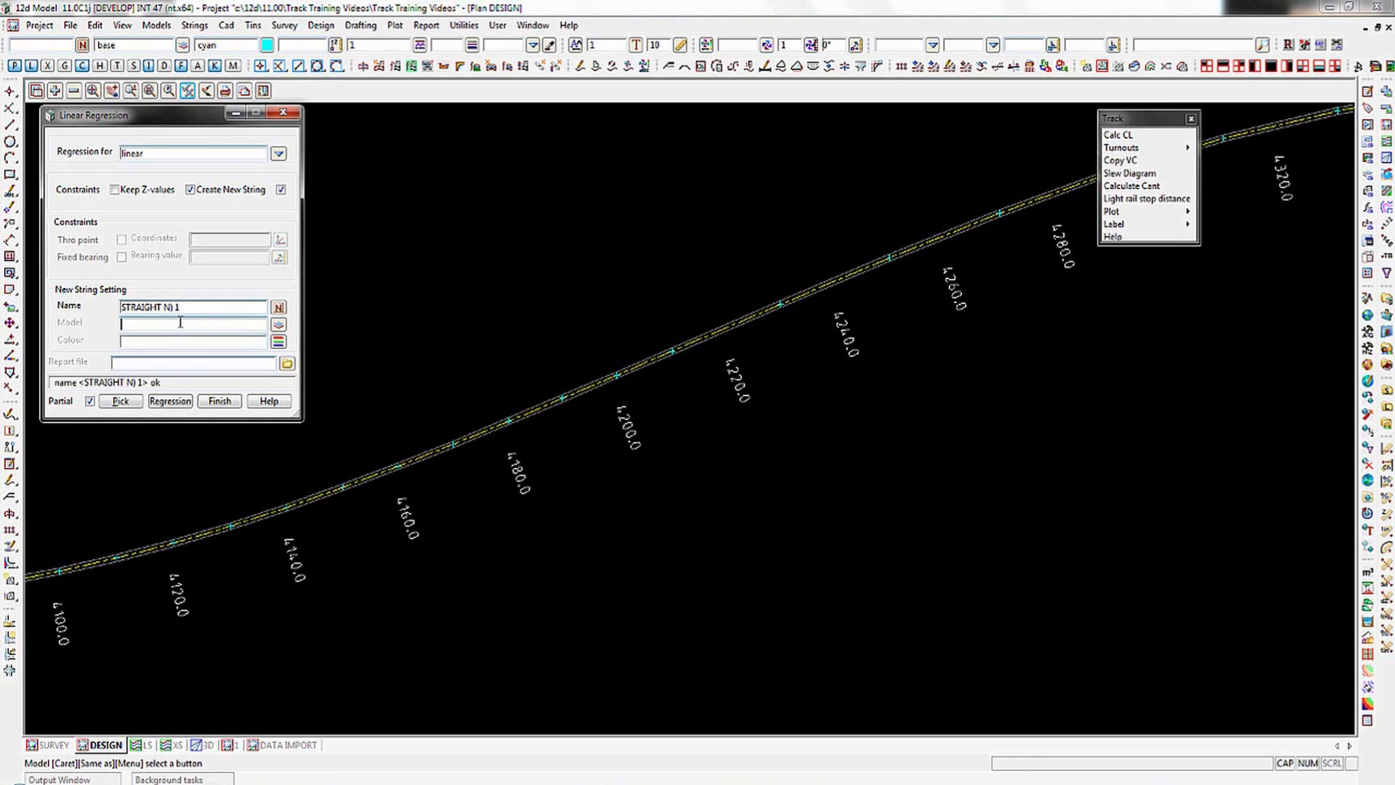
pyautogui.write('REGRESSION STRINGS')
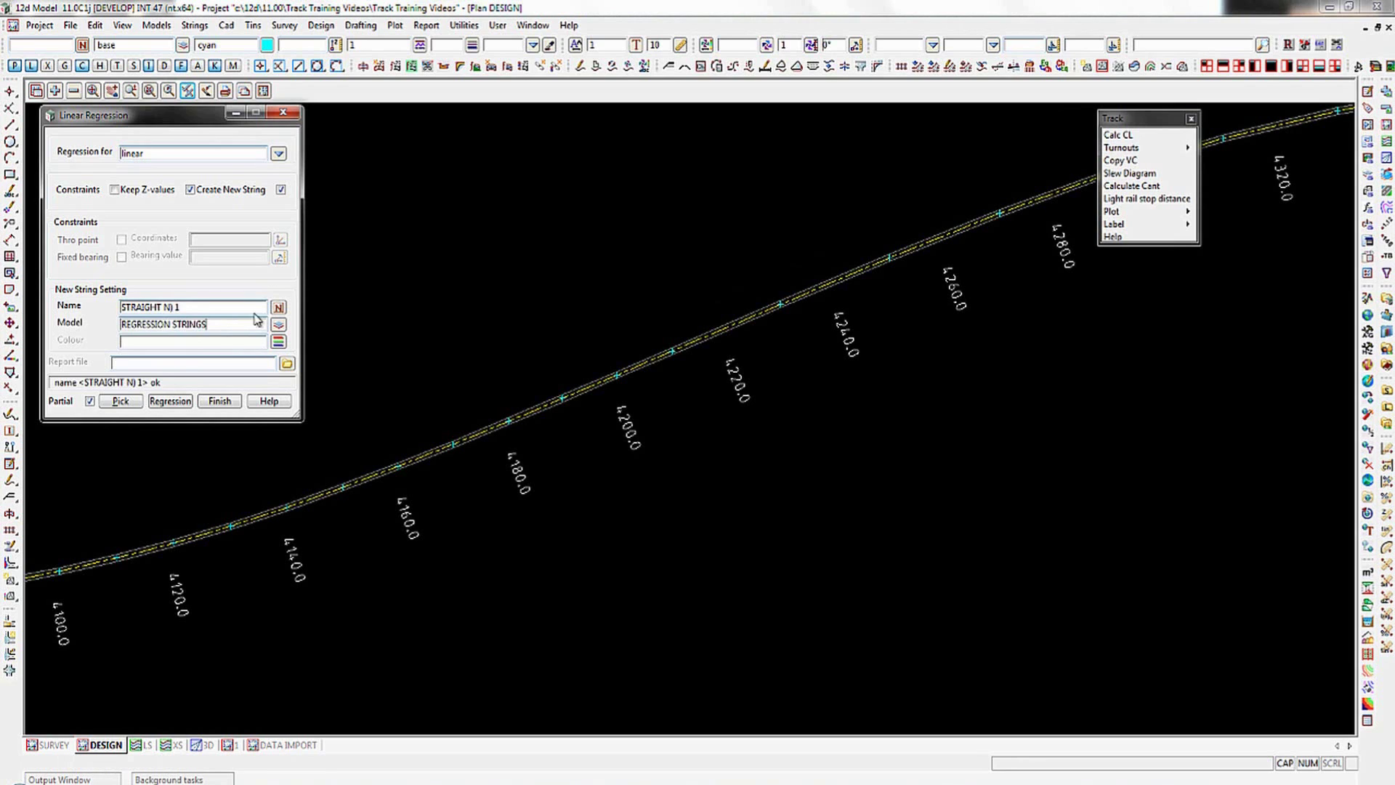
pyautogui.click(277, 342)
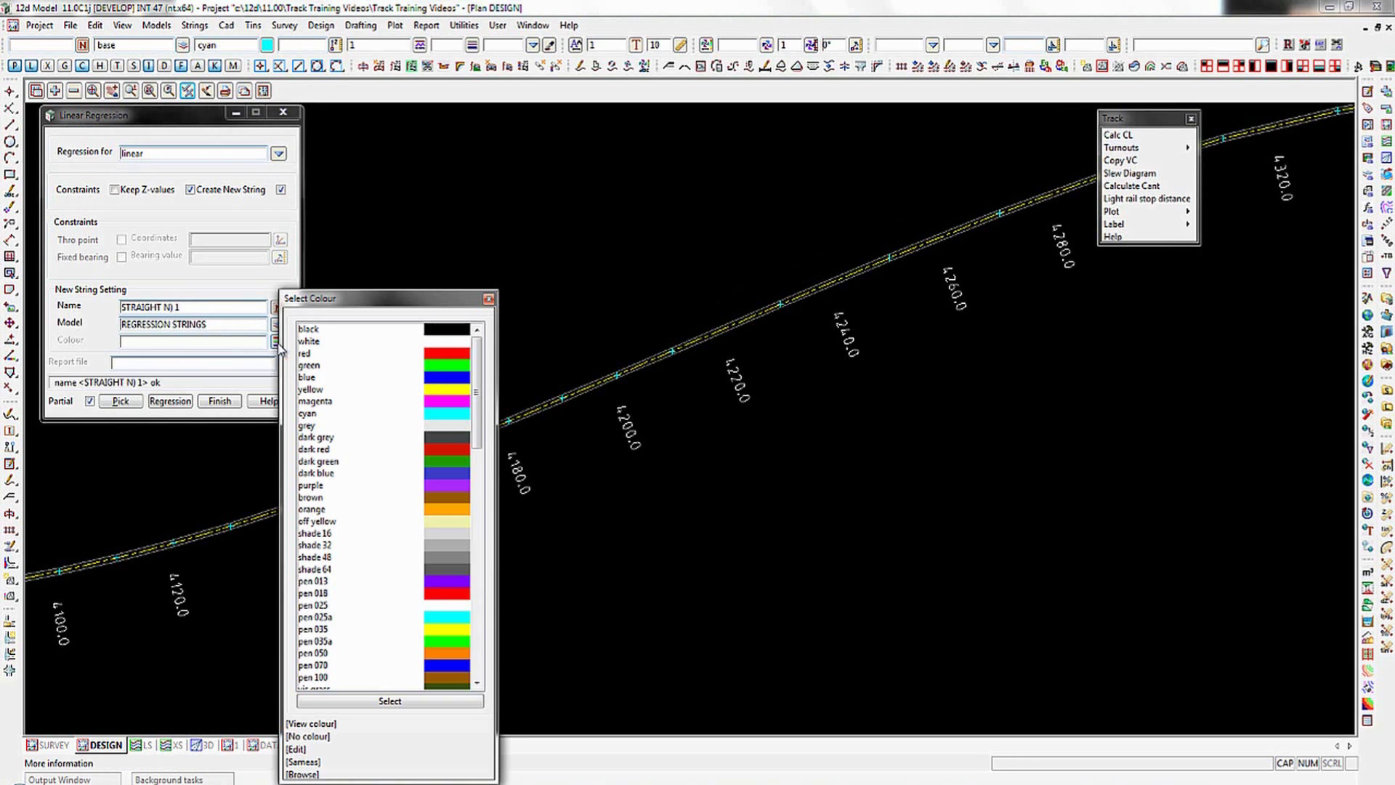
pyautogui.click(436, 403)
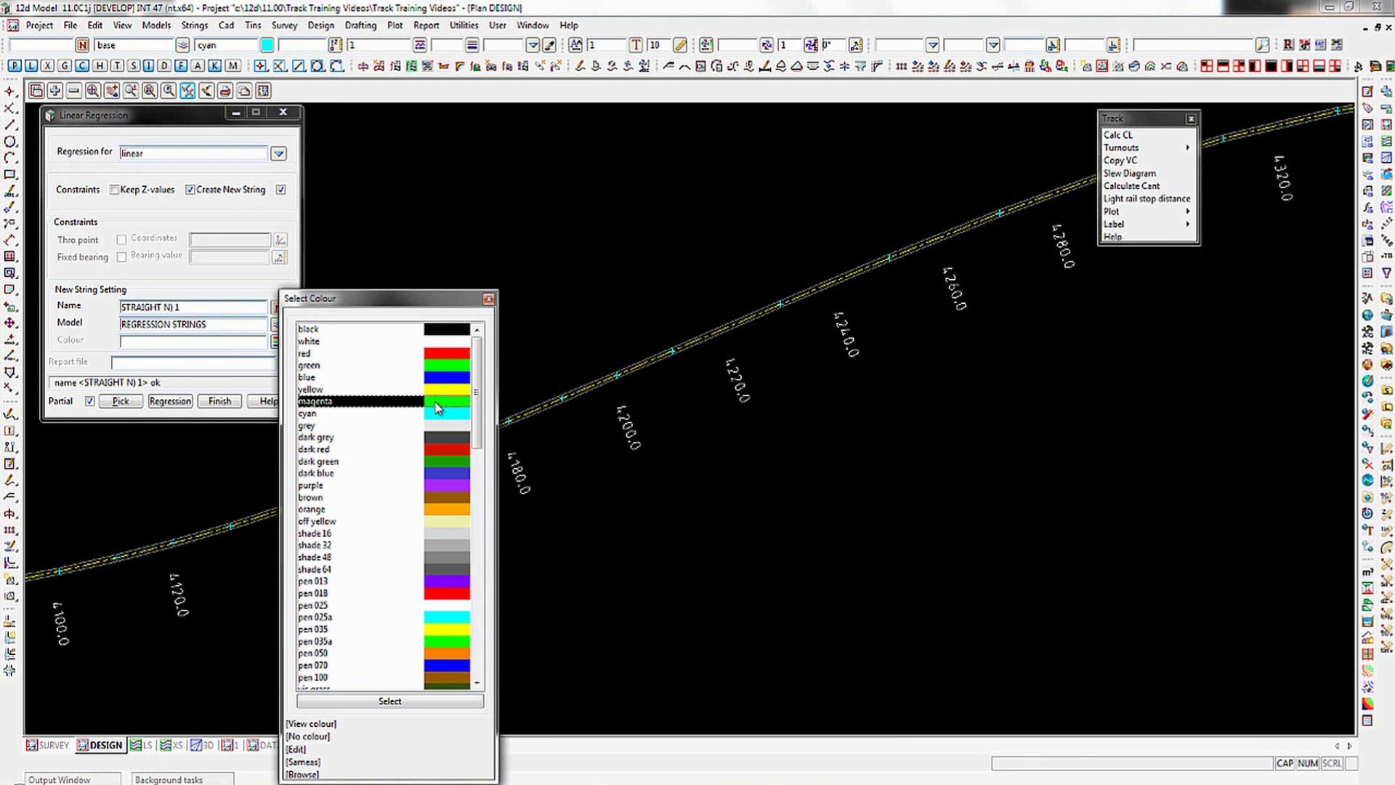
pyautogui.doubleClick(435, 402)
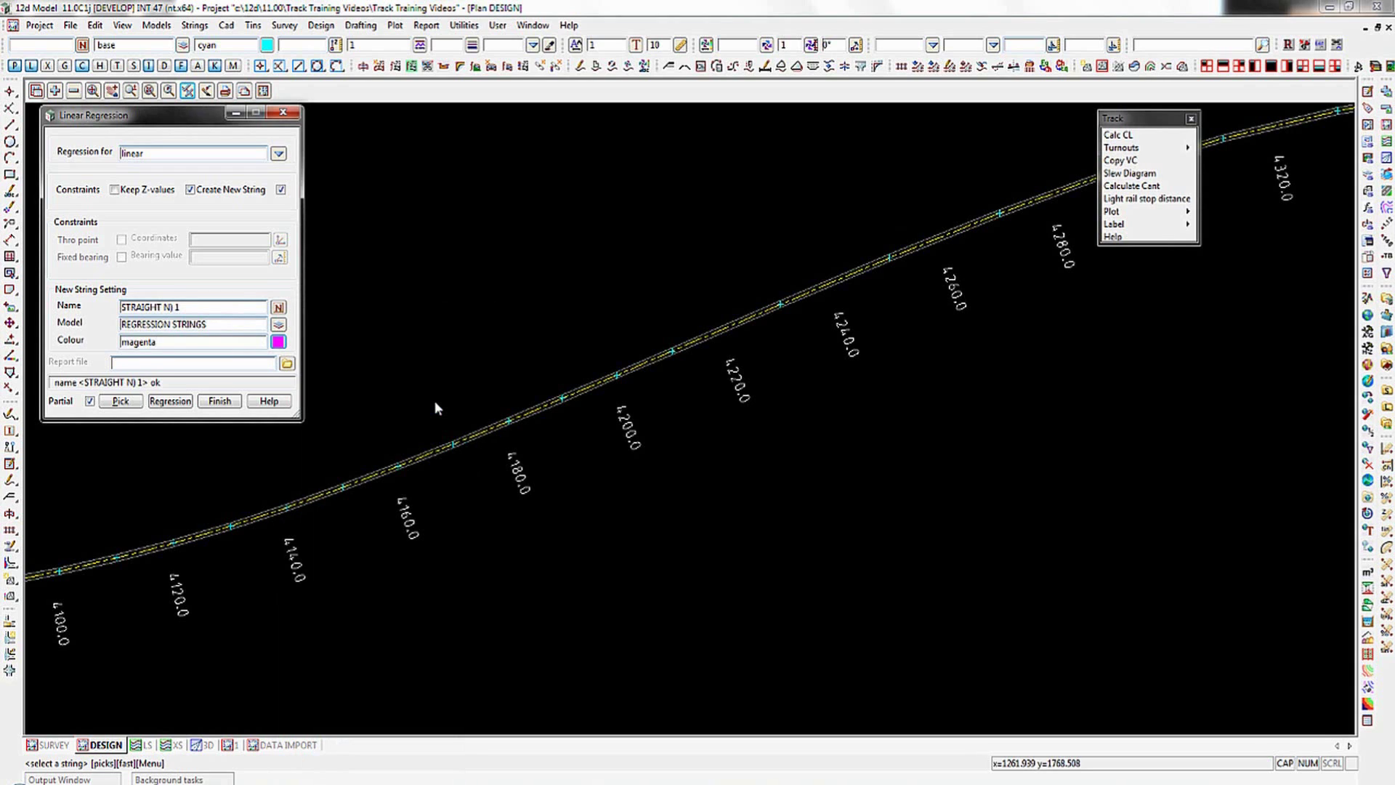
# Step: Name the regression string STRAIT NO 1, re-enable Partial, and view track manual page 13 on picked points
pyautogui.click(170, 363)
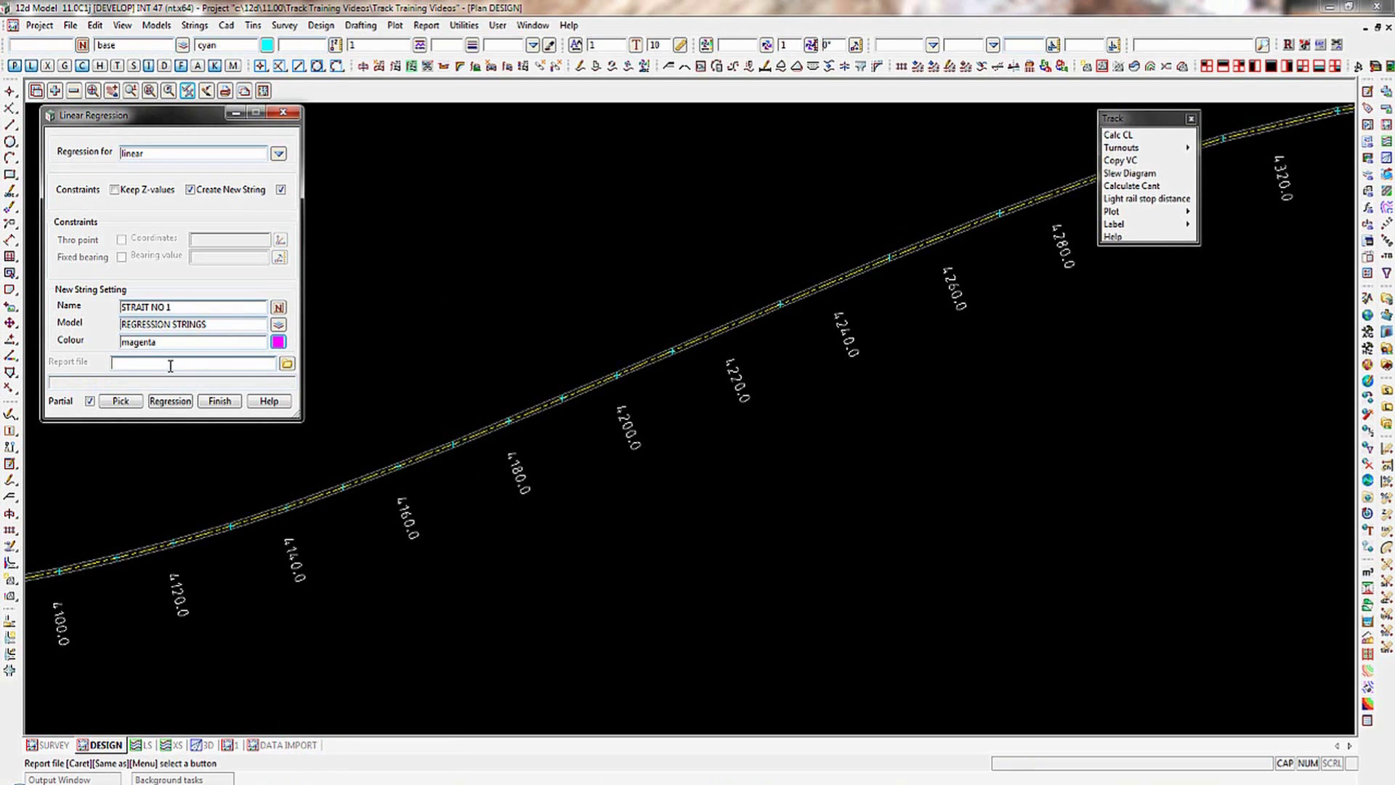
pyautogui.click(90, 401)
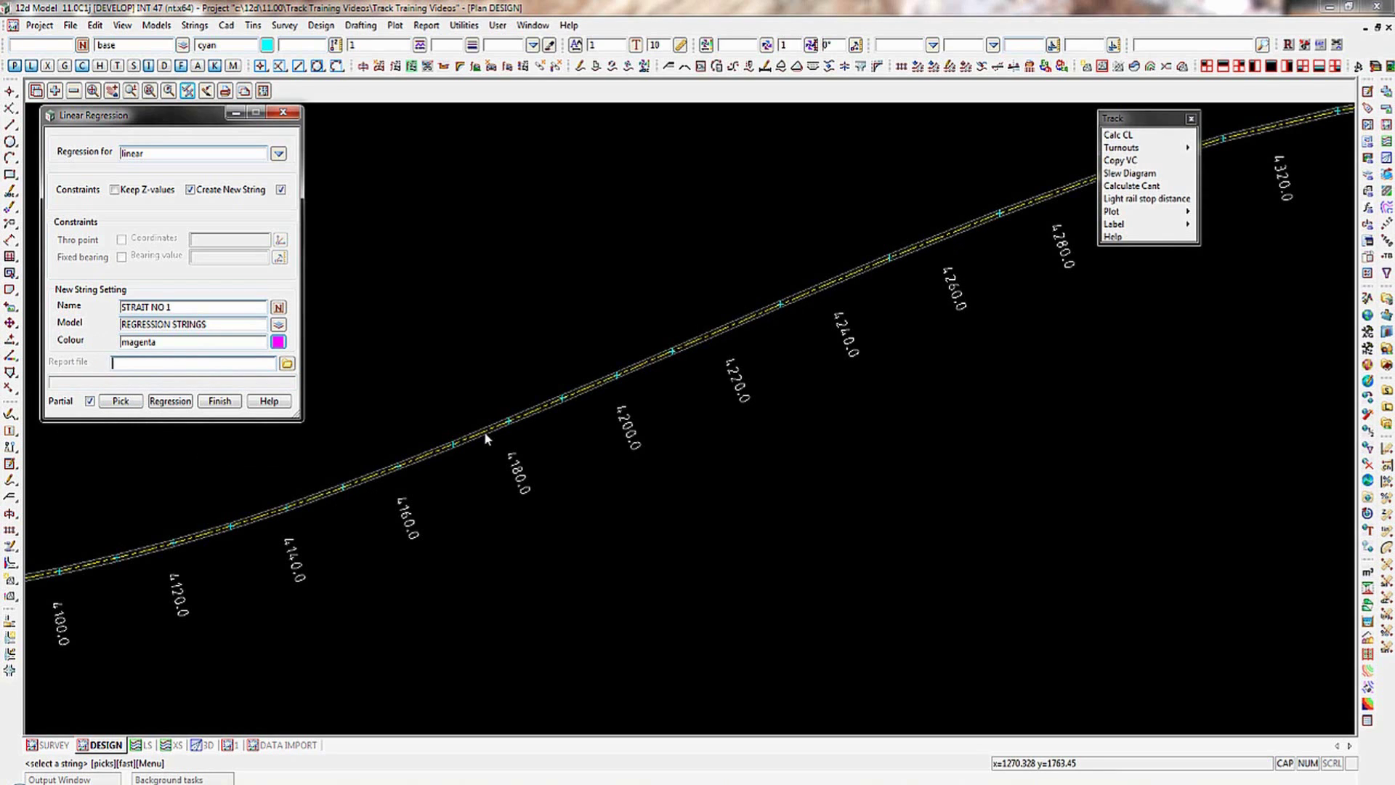
pyautogui.hotkey('alt', 'Tab')
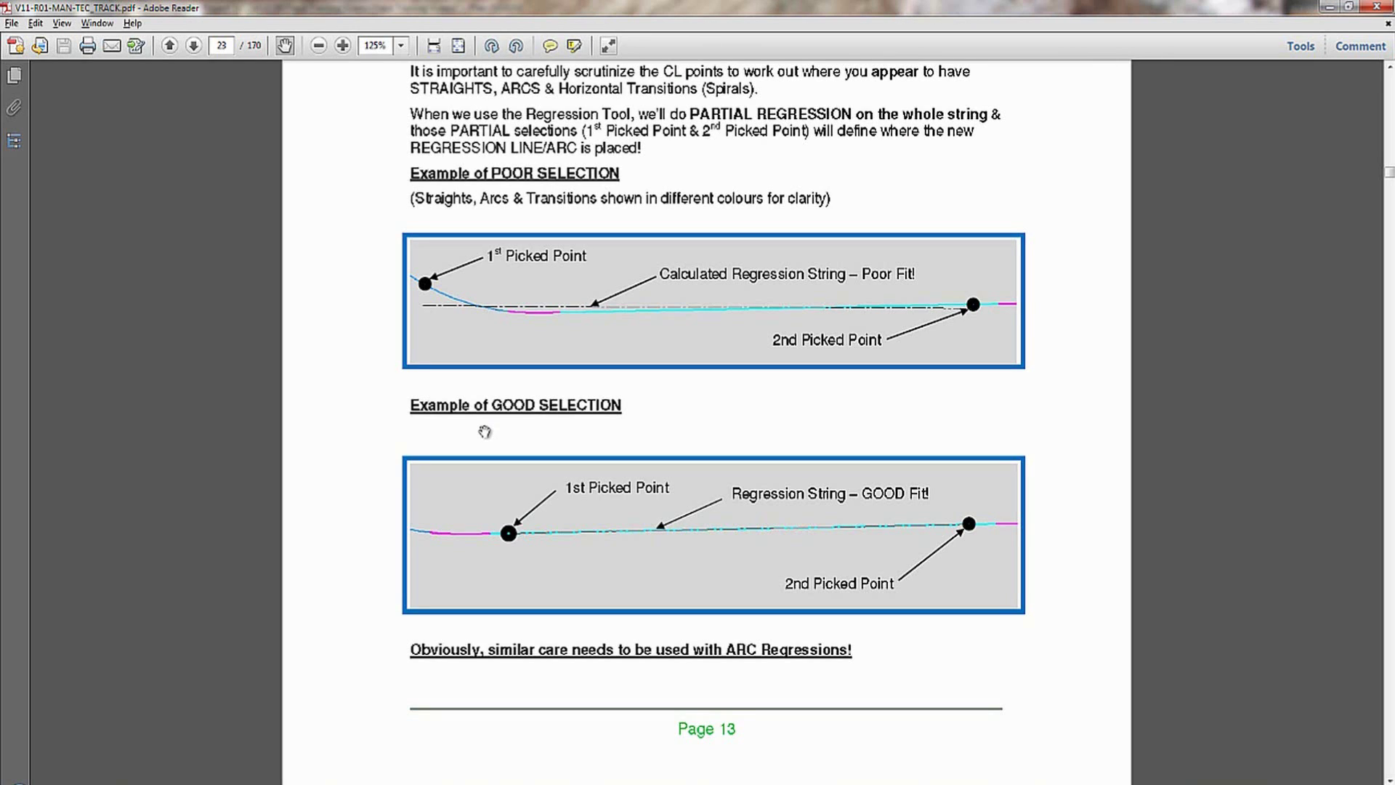
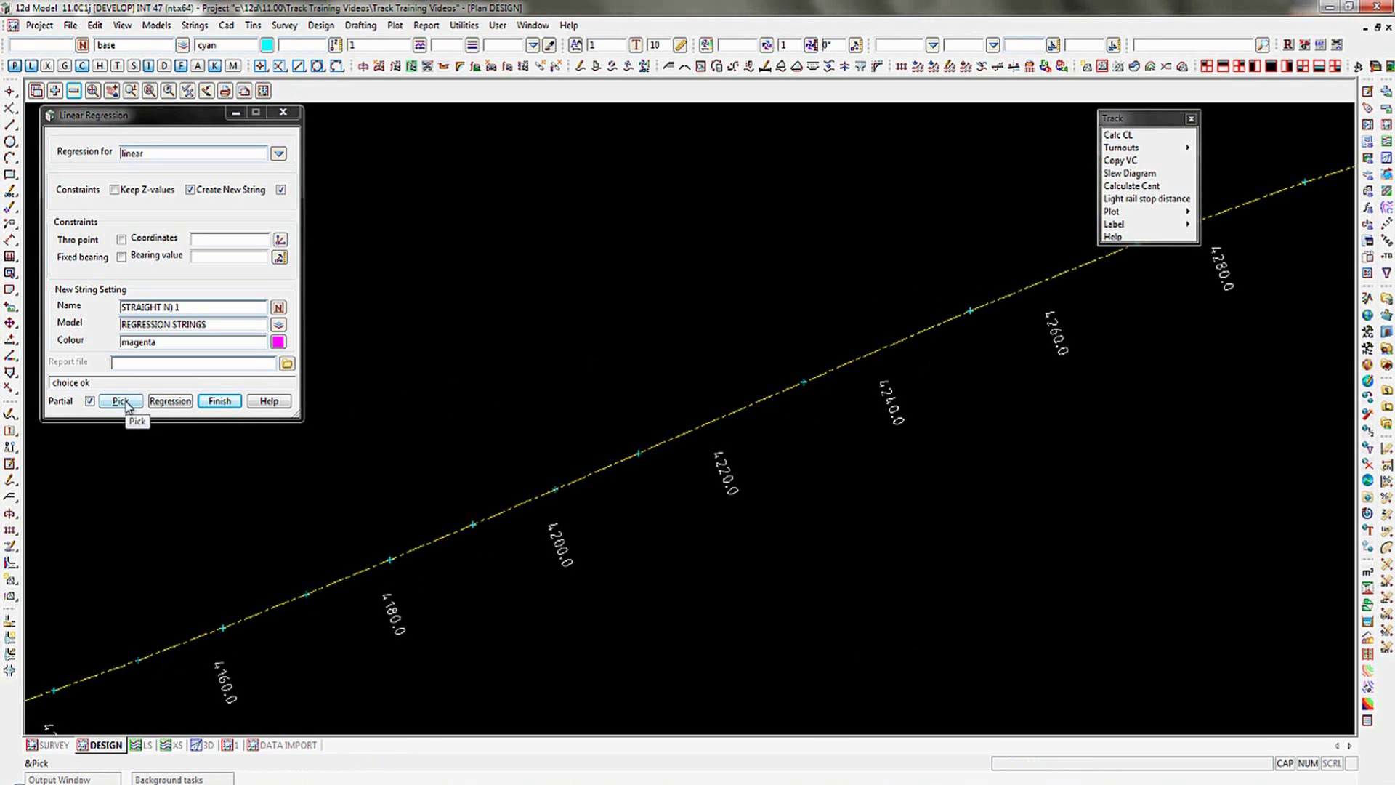
# Step: Fit straight STRAIGHT N 1 to the track CL points between two clip points, correlation 1.000
pyautogui.click(125, 404)
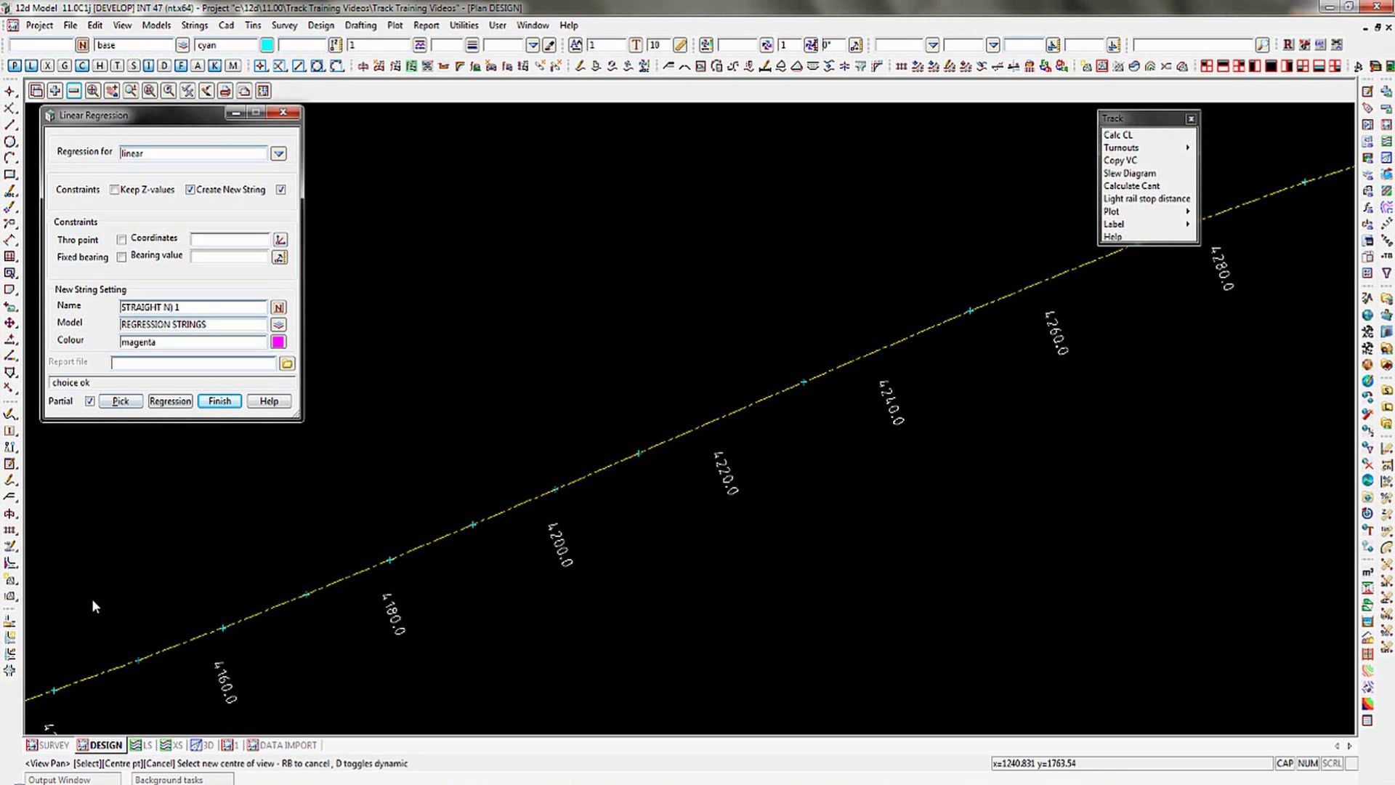
pyautogui.click(125, 405)
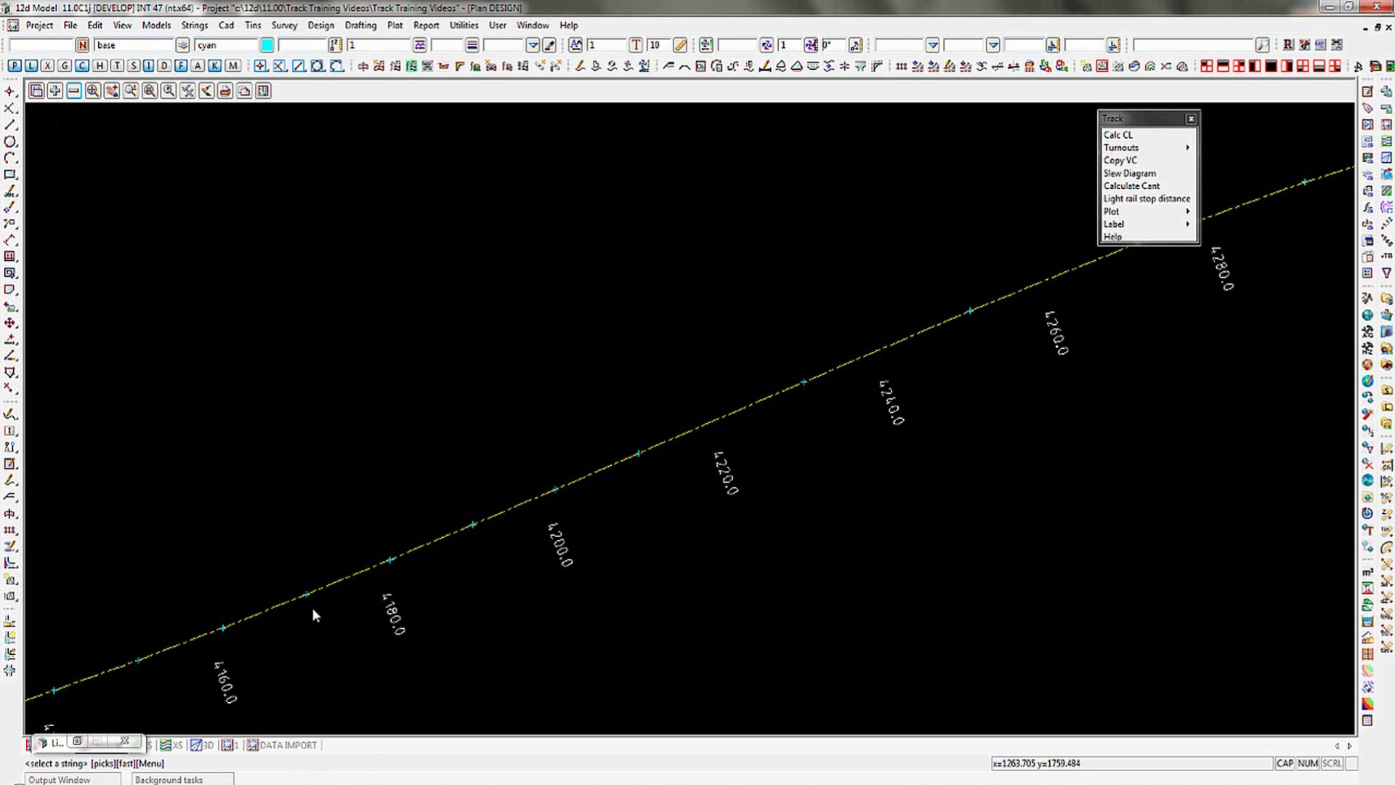
pyautogui.click(391, 559)
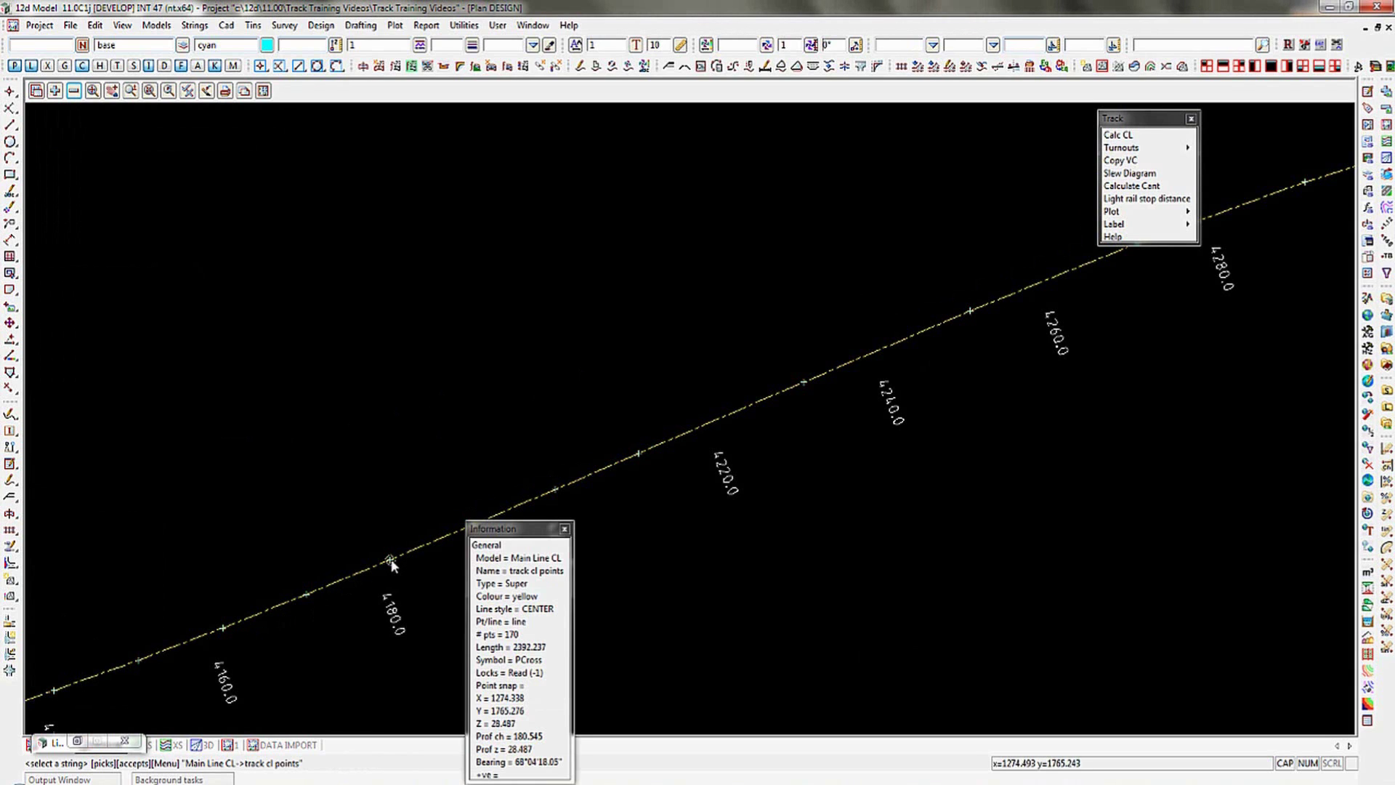
pyautogui.middleClick(391, 559)
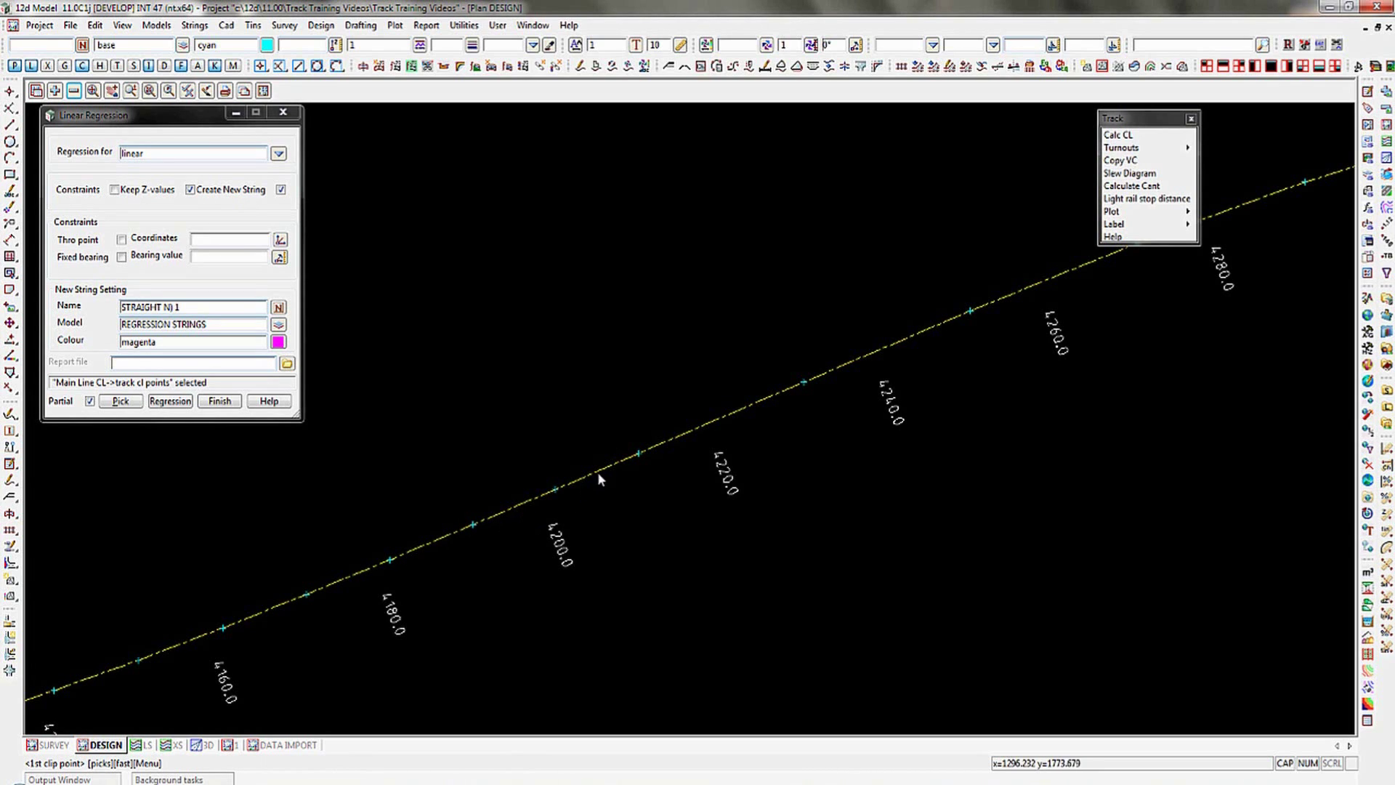
pyautogui.click(638, 456)
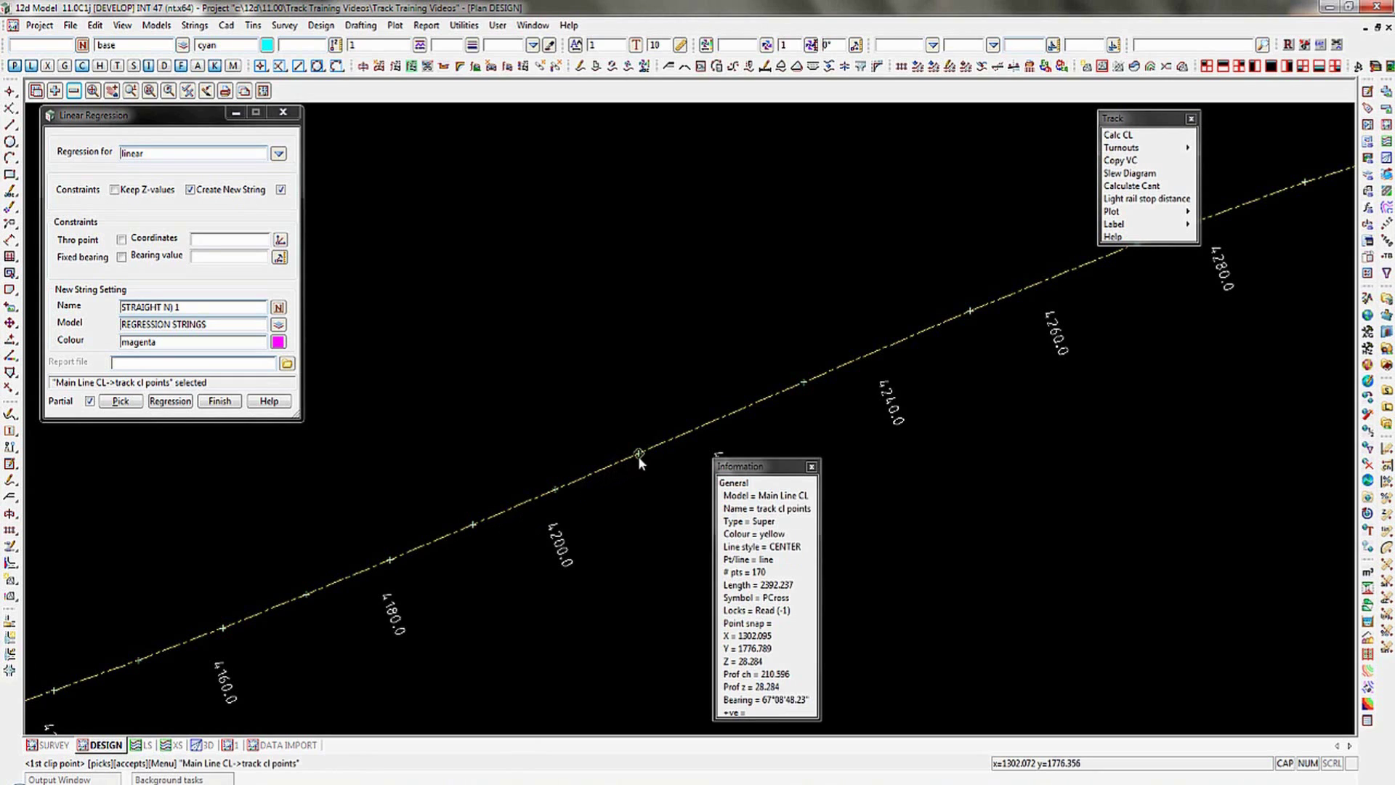
pyautogui.middleClick(638, 455)
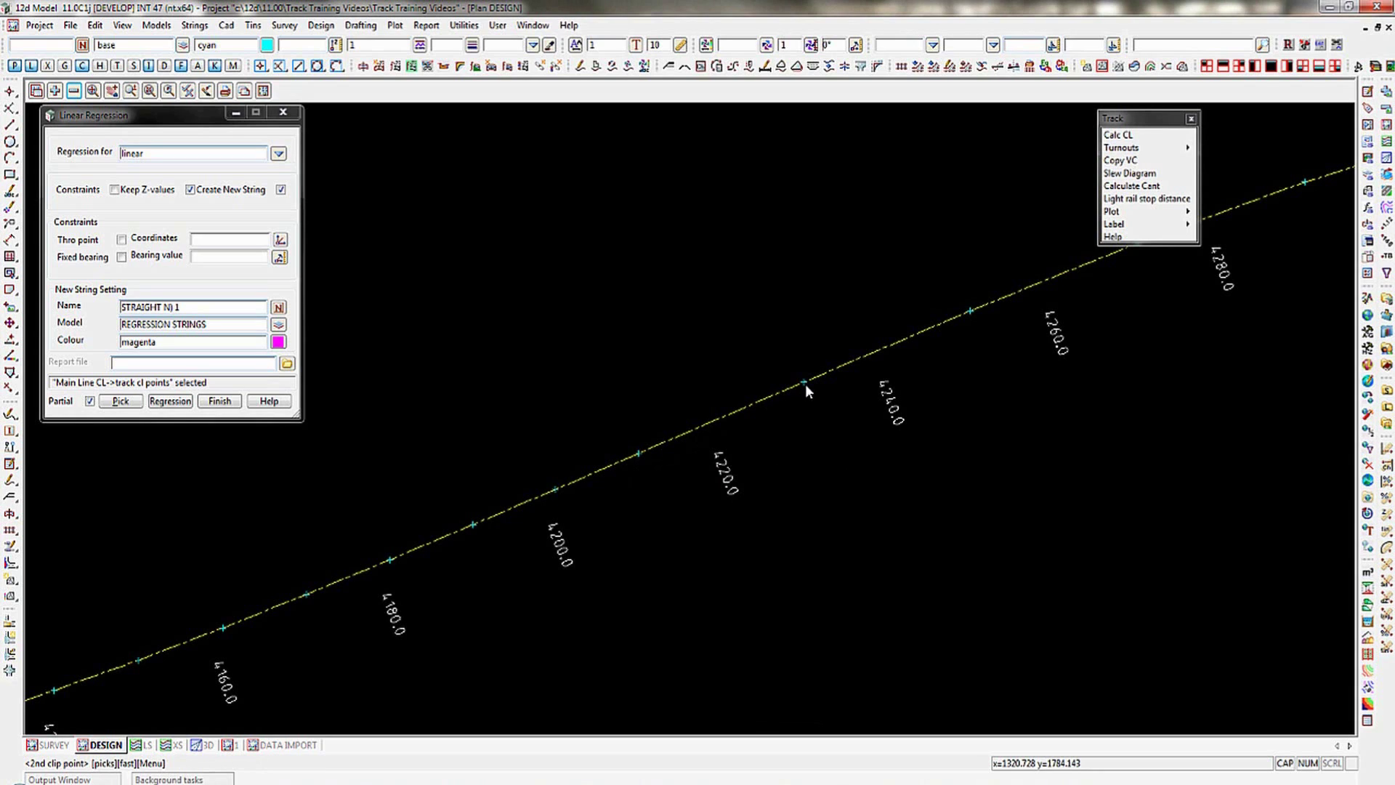
pyautogui.click(805, 384)
pyautogui.middleClick(804, 384)
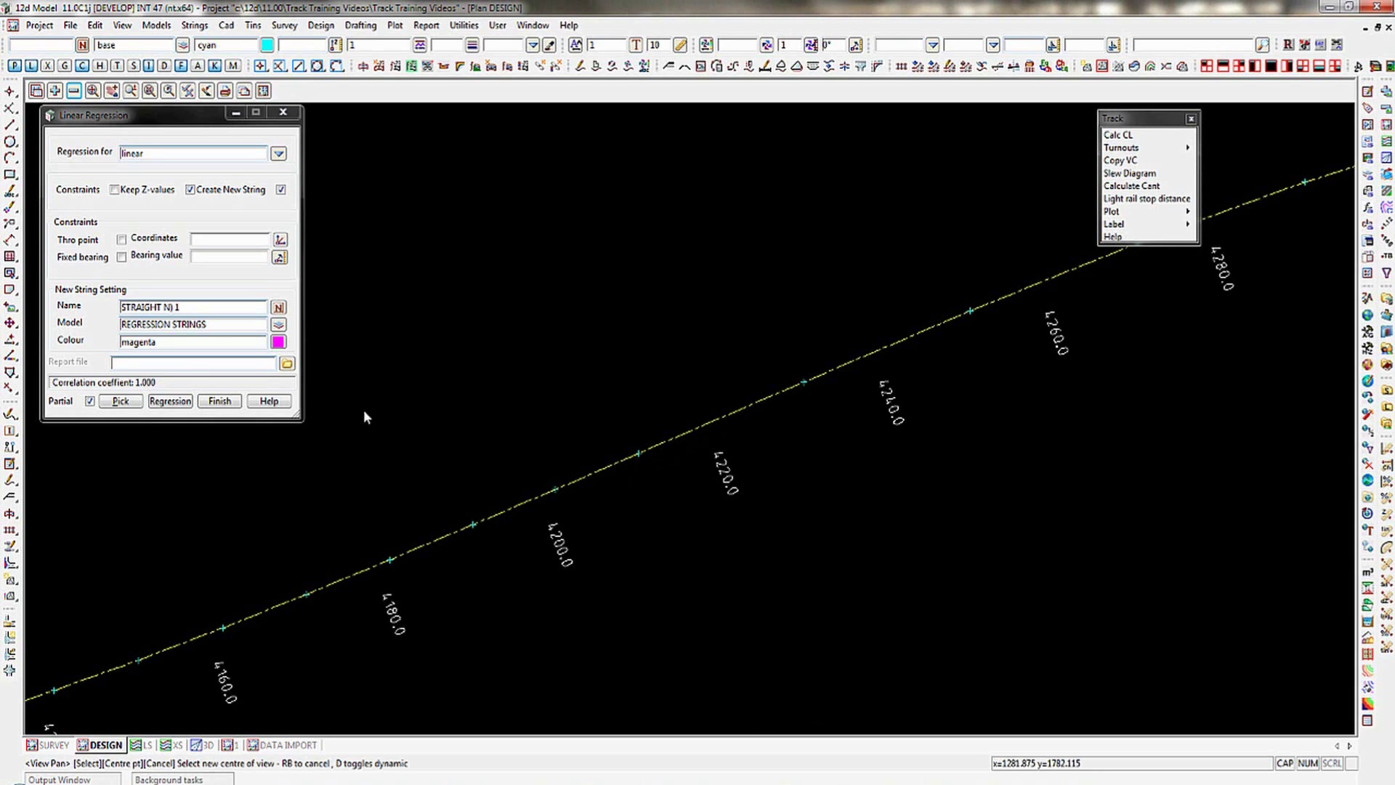
pyautogui.click(174, 404)
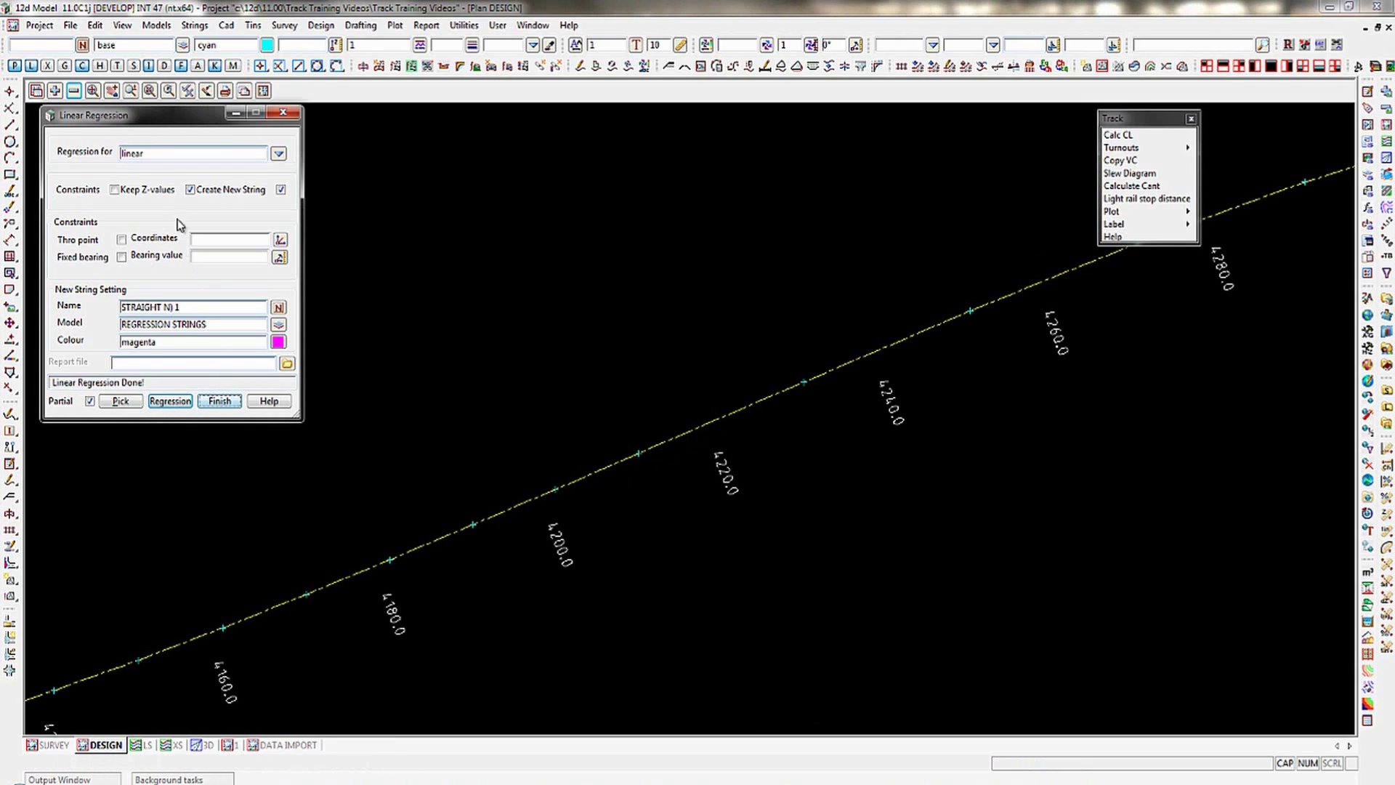
# Step: Add the REGRESSION STRINGS model to the plan and zoom out to show STRAIGHT N 1
pyautogui.click(36, 91)
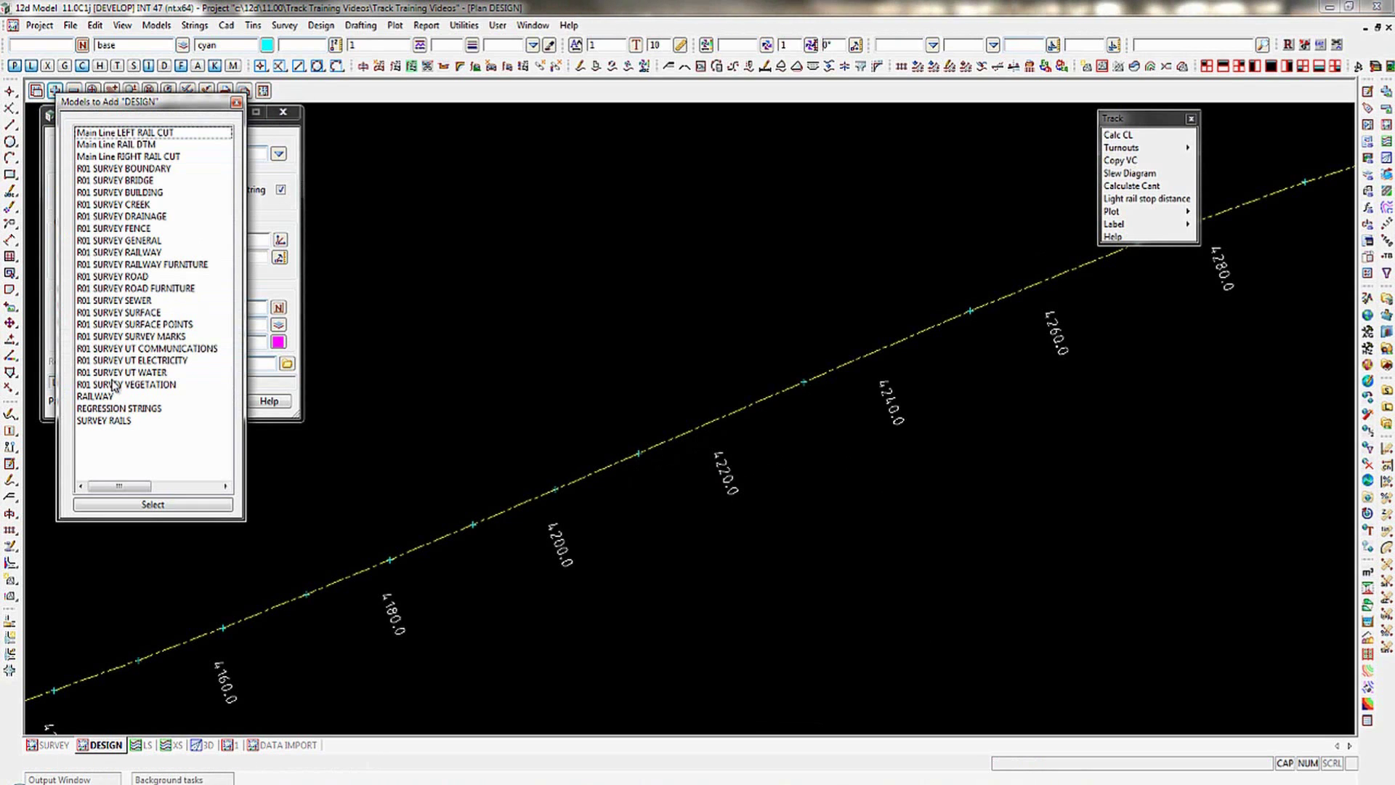
pyautogui.doubleClick(110, 410)
pyautogui.middleClick(599, 451)
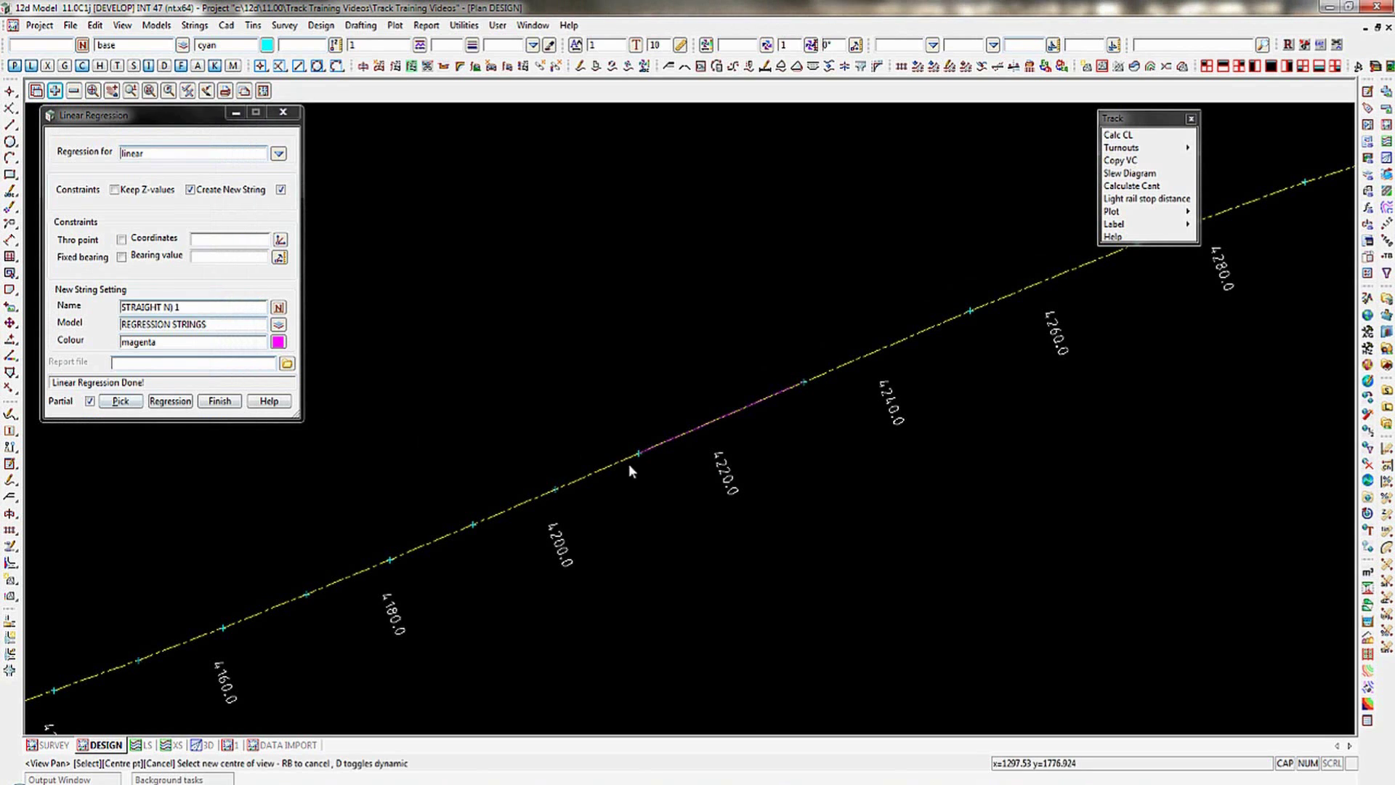
pyautogui.rightClick(765, 390)
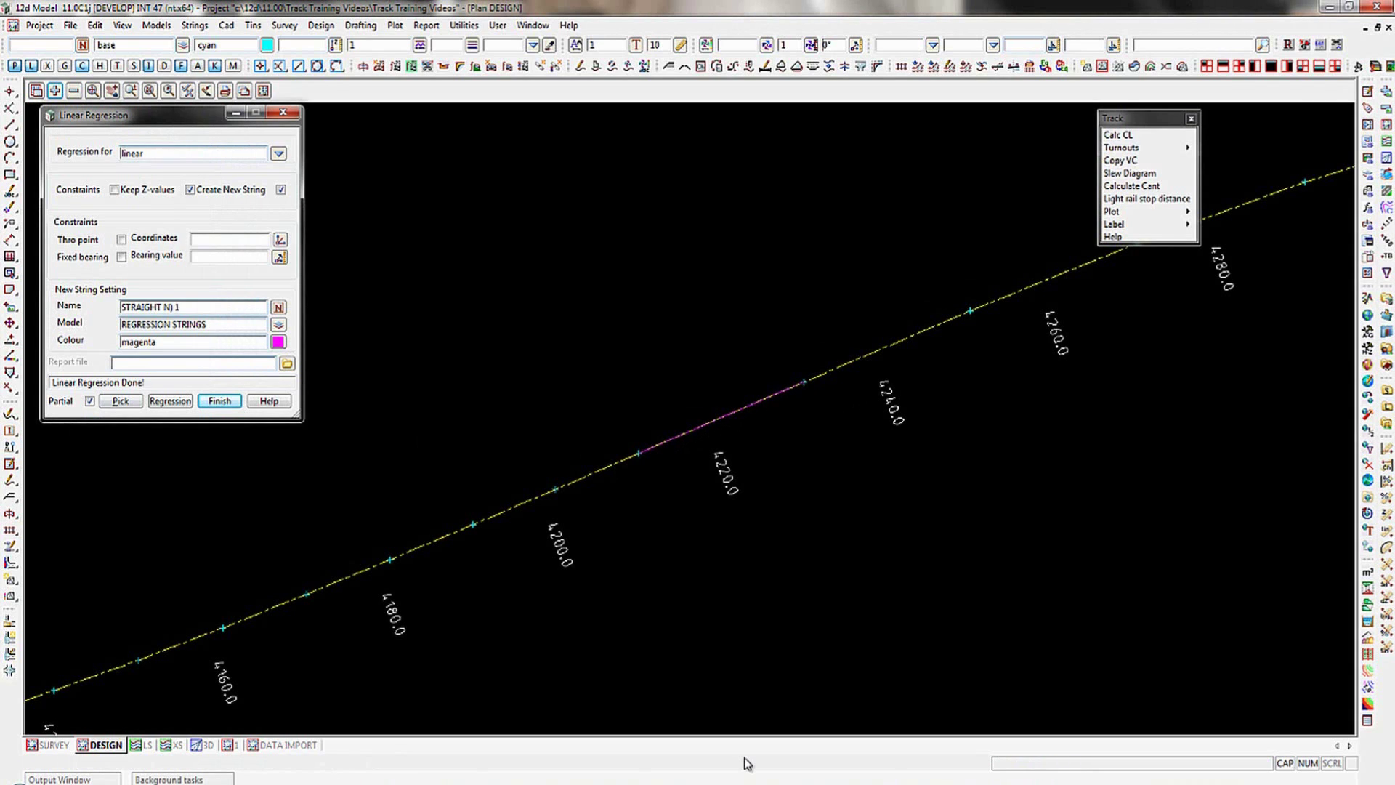
pyautogui.scroll(-2, 923, 430)
pyautogui.scroll(-3, 825, 448)
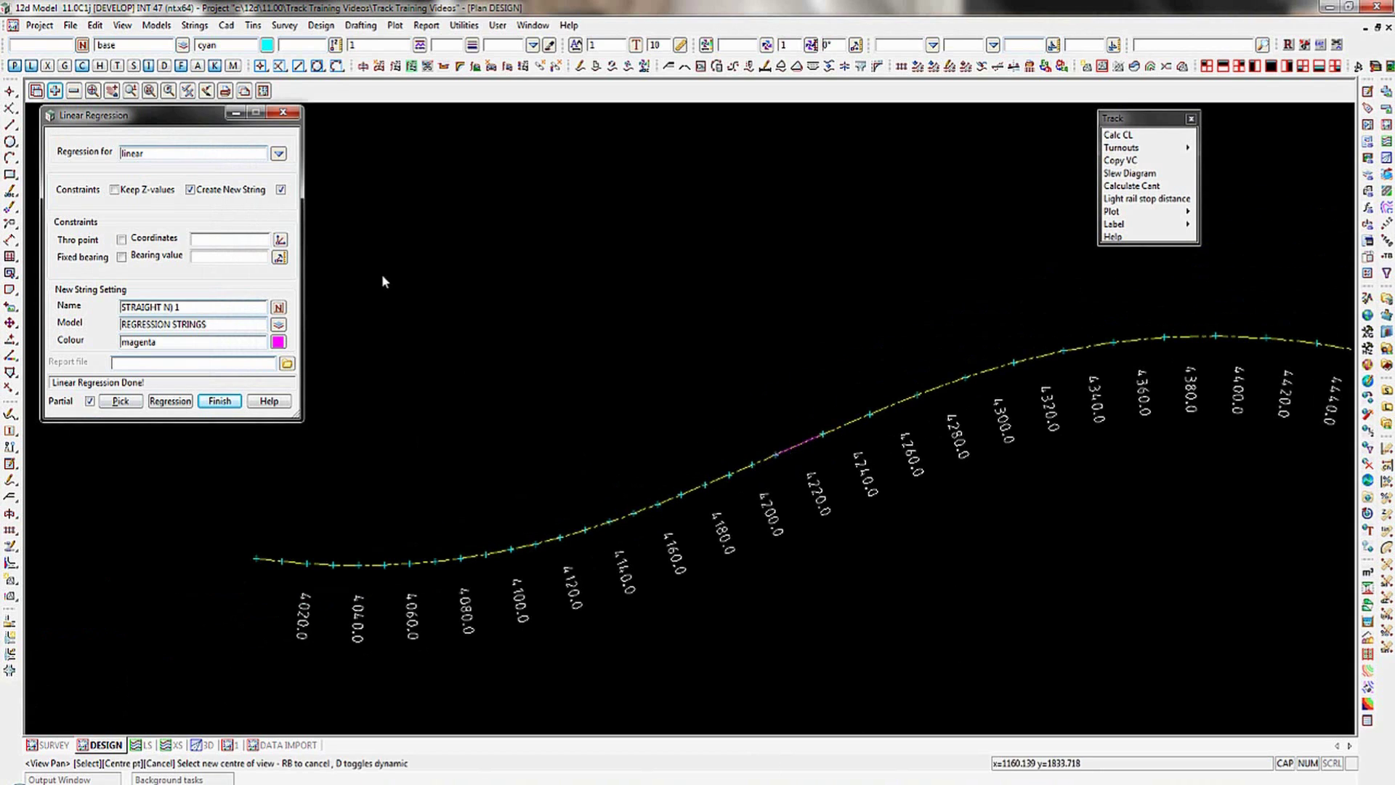
# Step: Switch the regression type to arc, rename the new string ARC N 1, and colour it cyan
pyautogui.click(279, 156)
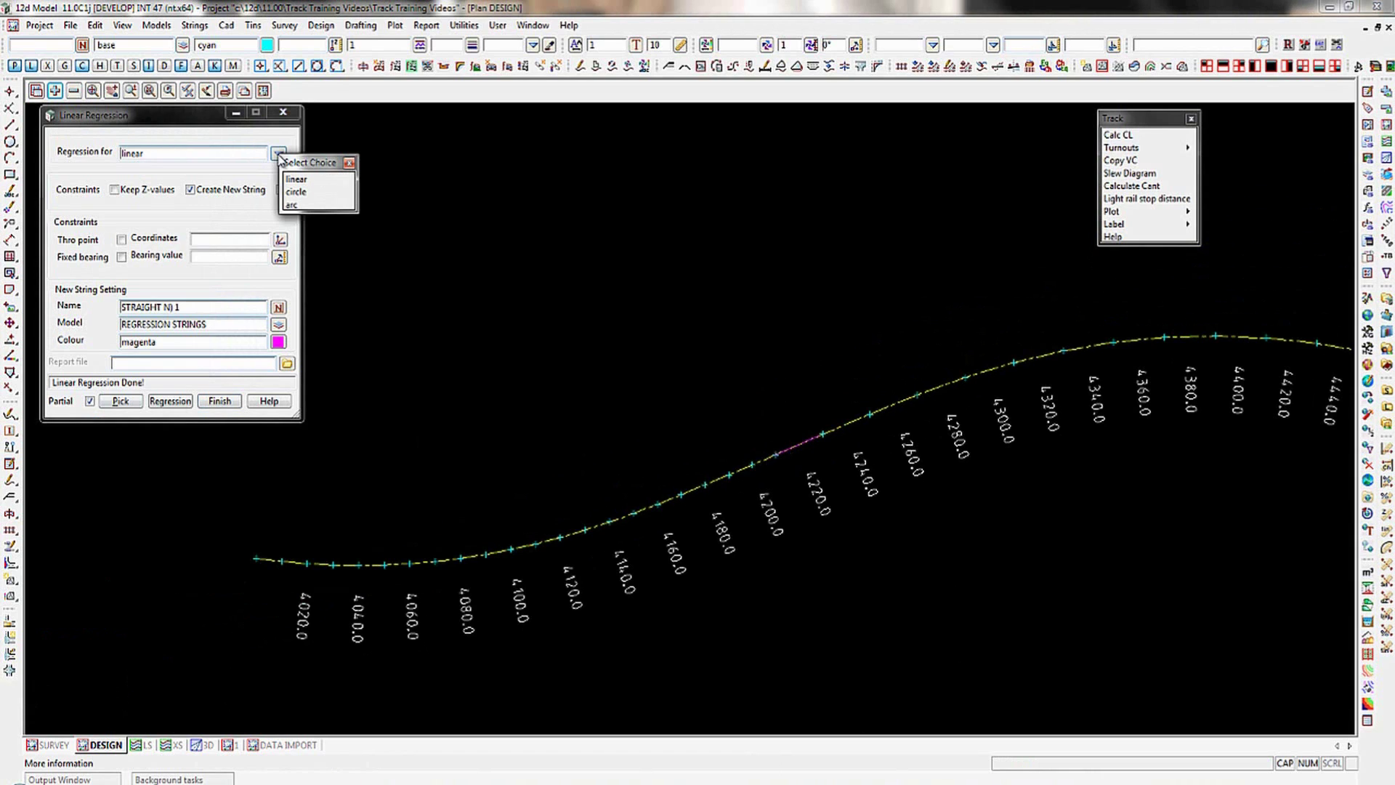
pyautogui.click(292, 205)
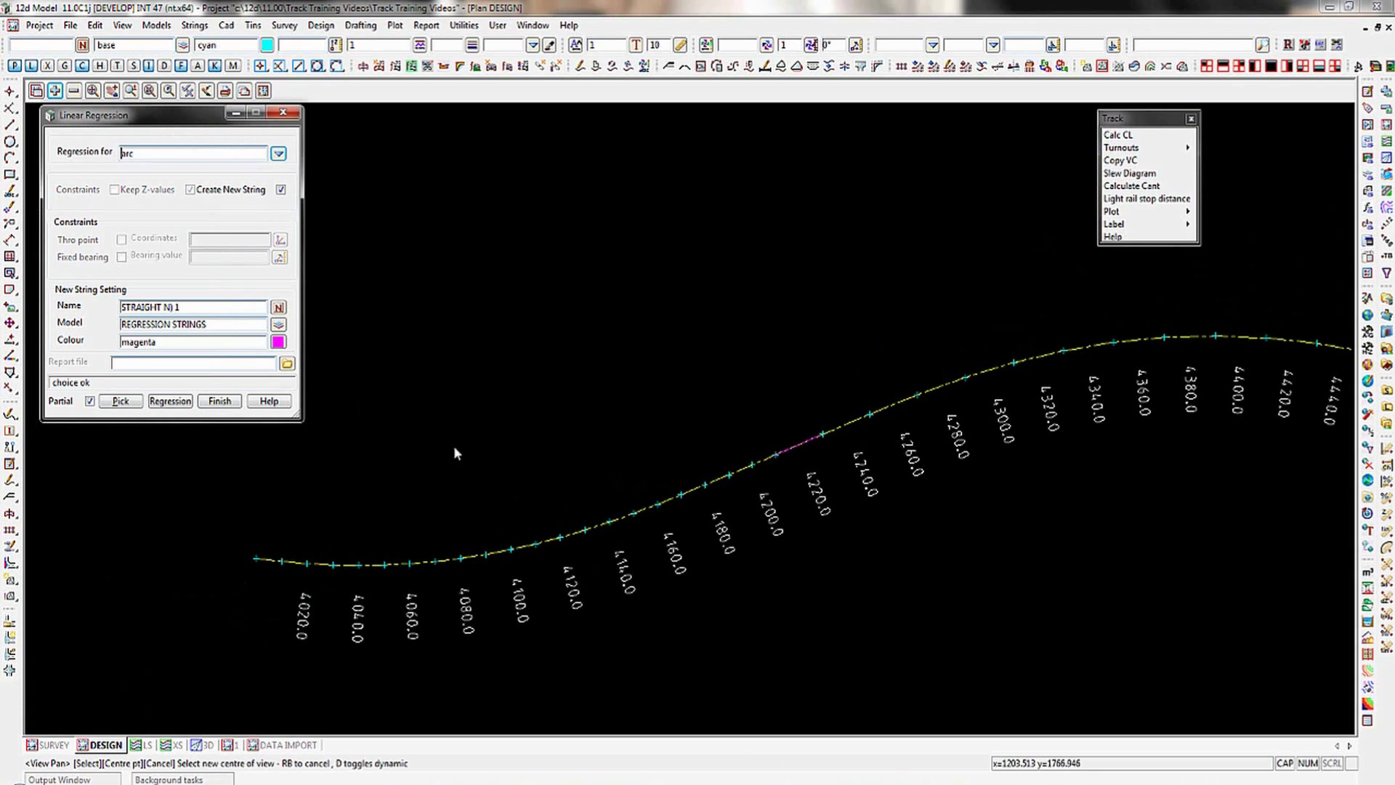
pyautogui.moveTo(162, 308); pyautogui.dragTo(116, 307)
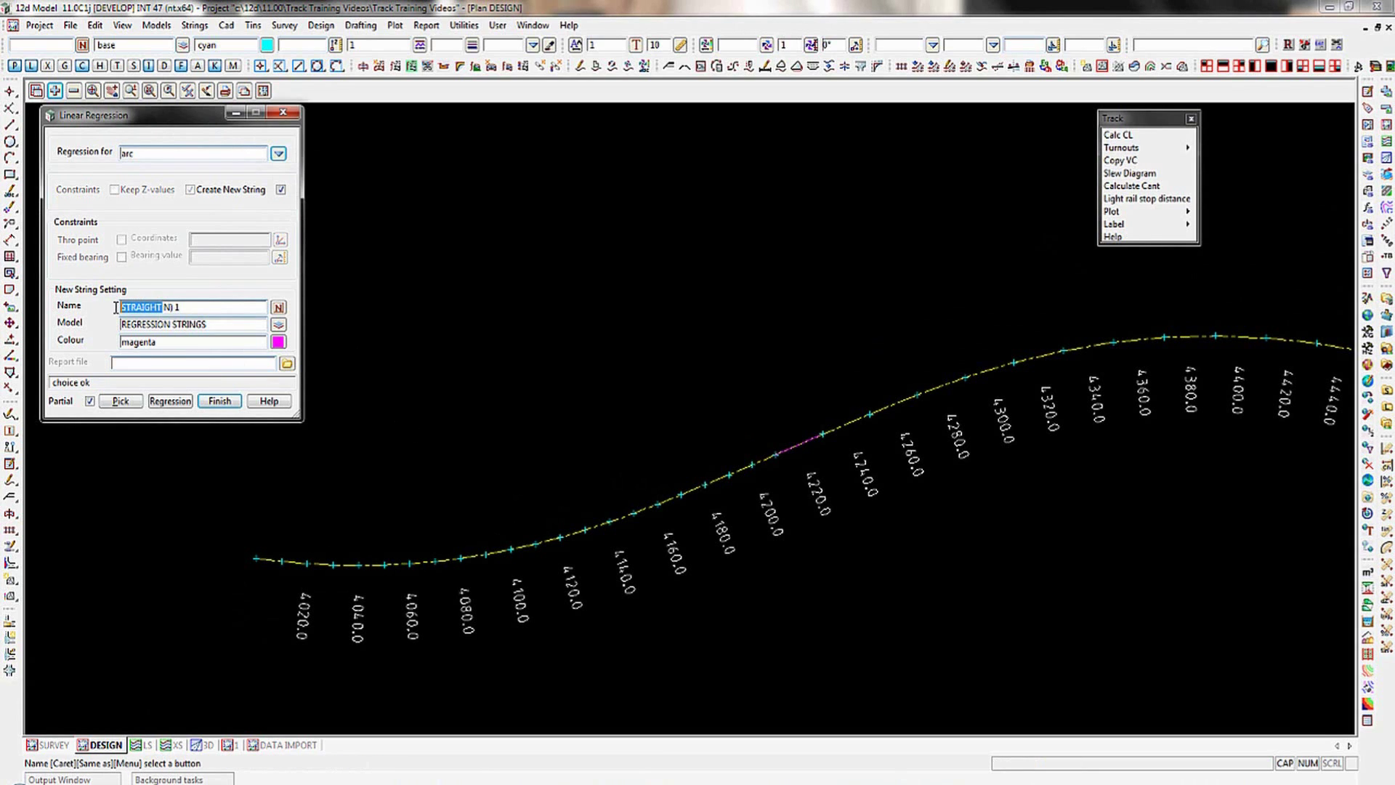
pyautogui.write('aRC')
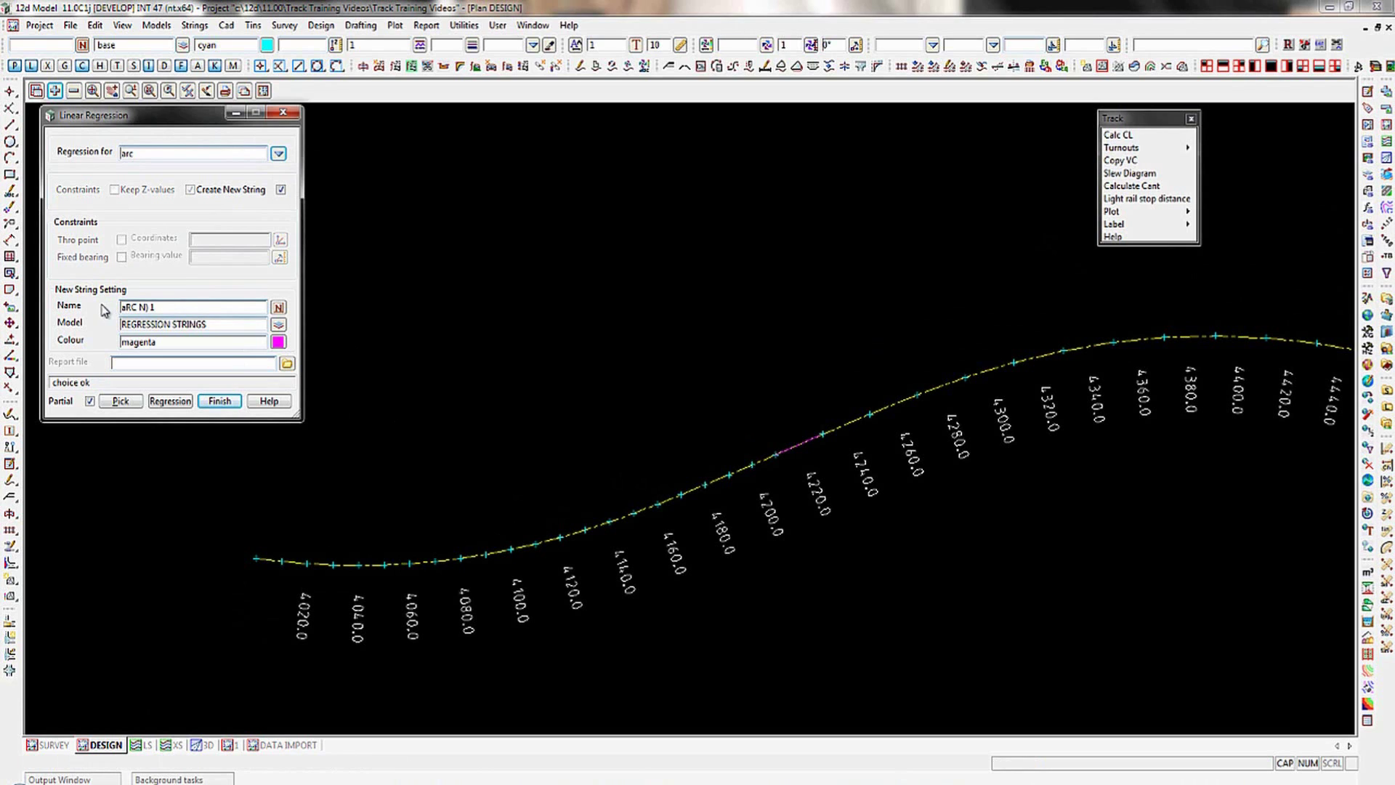
pyautogui.press('BackSpace')
pyautogui.press('BackSpace')
pyautogui.press('BackSpace')
pyautogui.write('ARC')
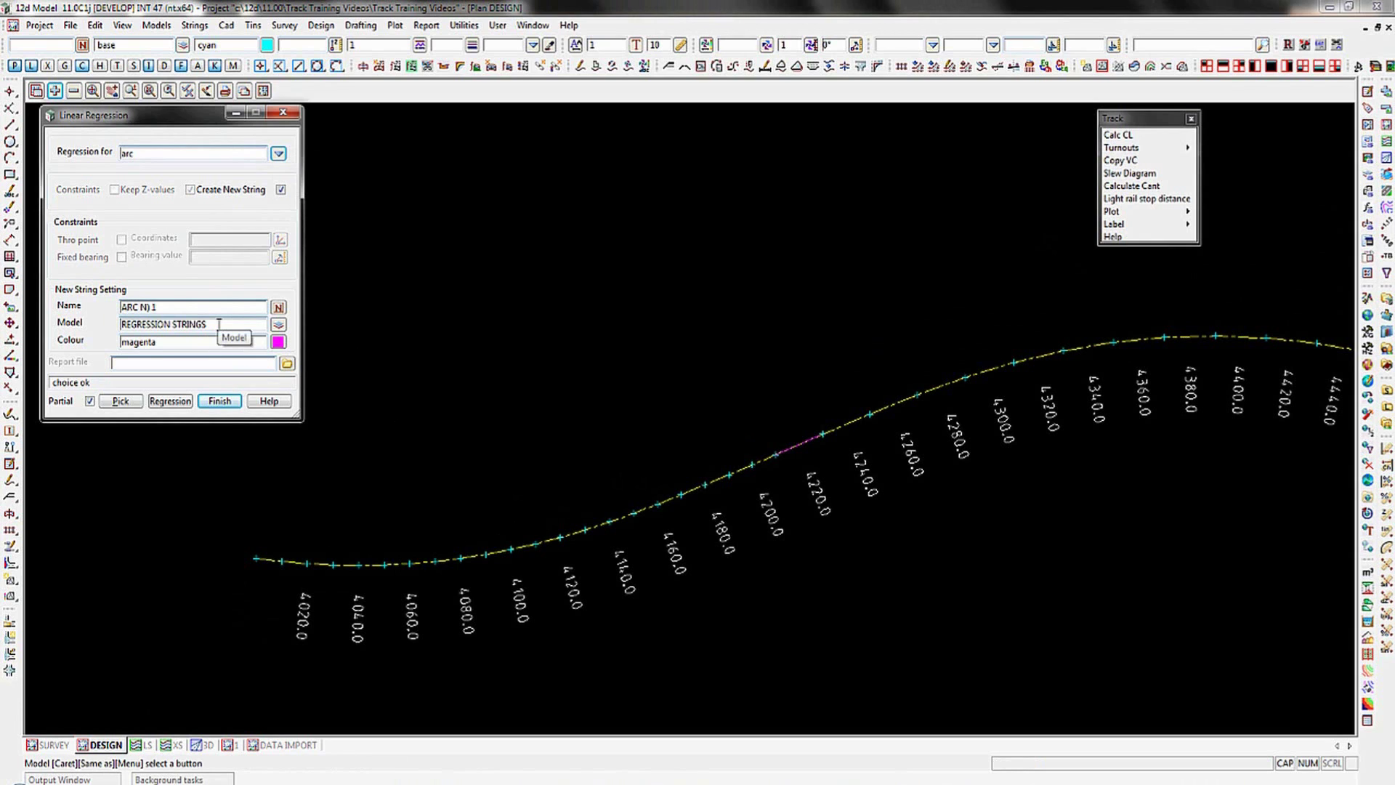
pyautogui.click(278, 343)
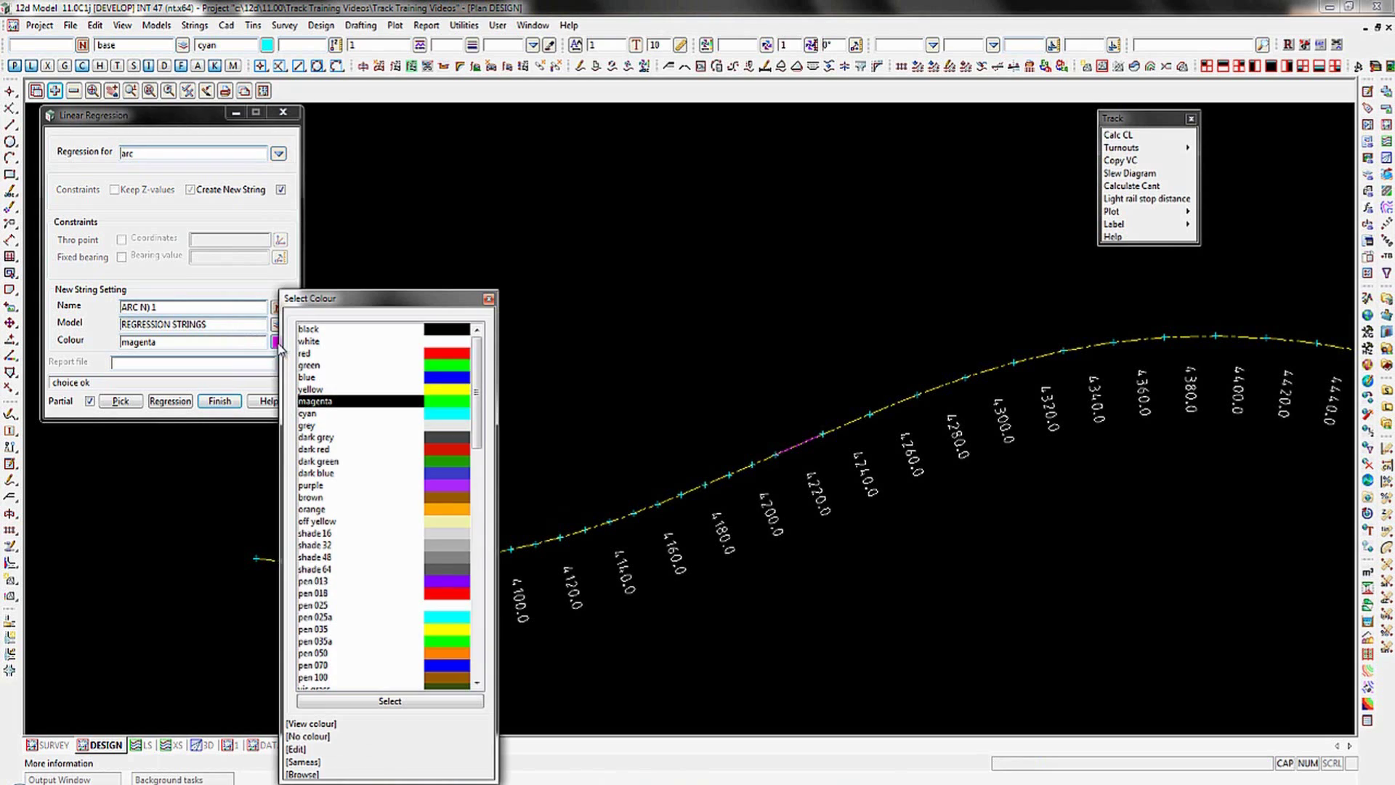
pyautogui.doubleClick(441, 413)
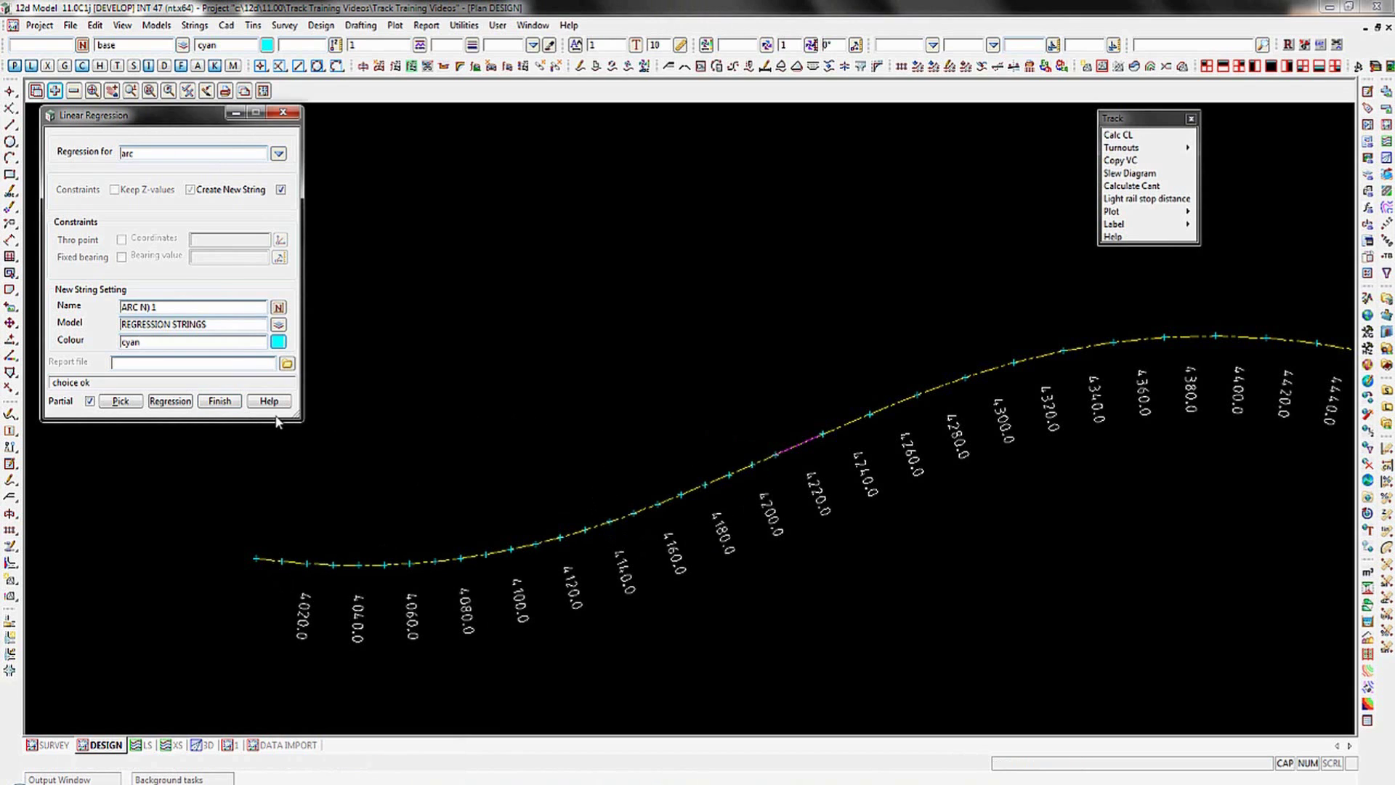
pyautogui.click(122, 401)
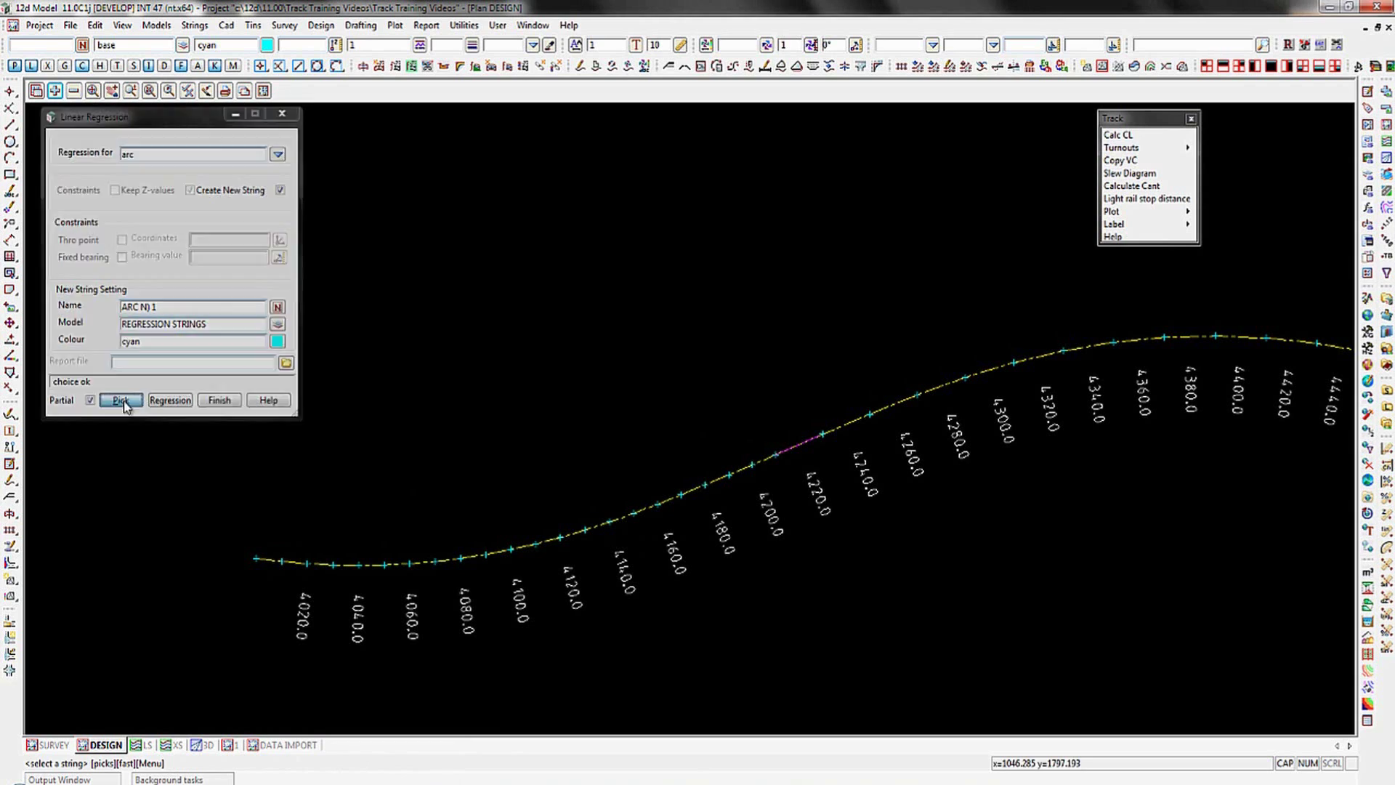
# Step: Fit the arc from the track CL start to a second clip point, giving correlation 0.700
pyautogui.click(356, 561)
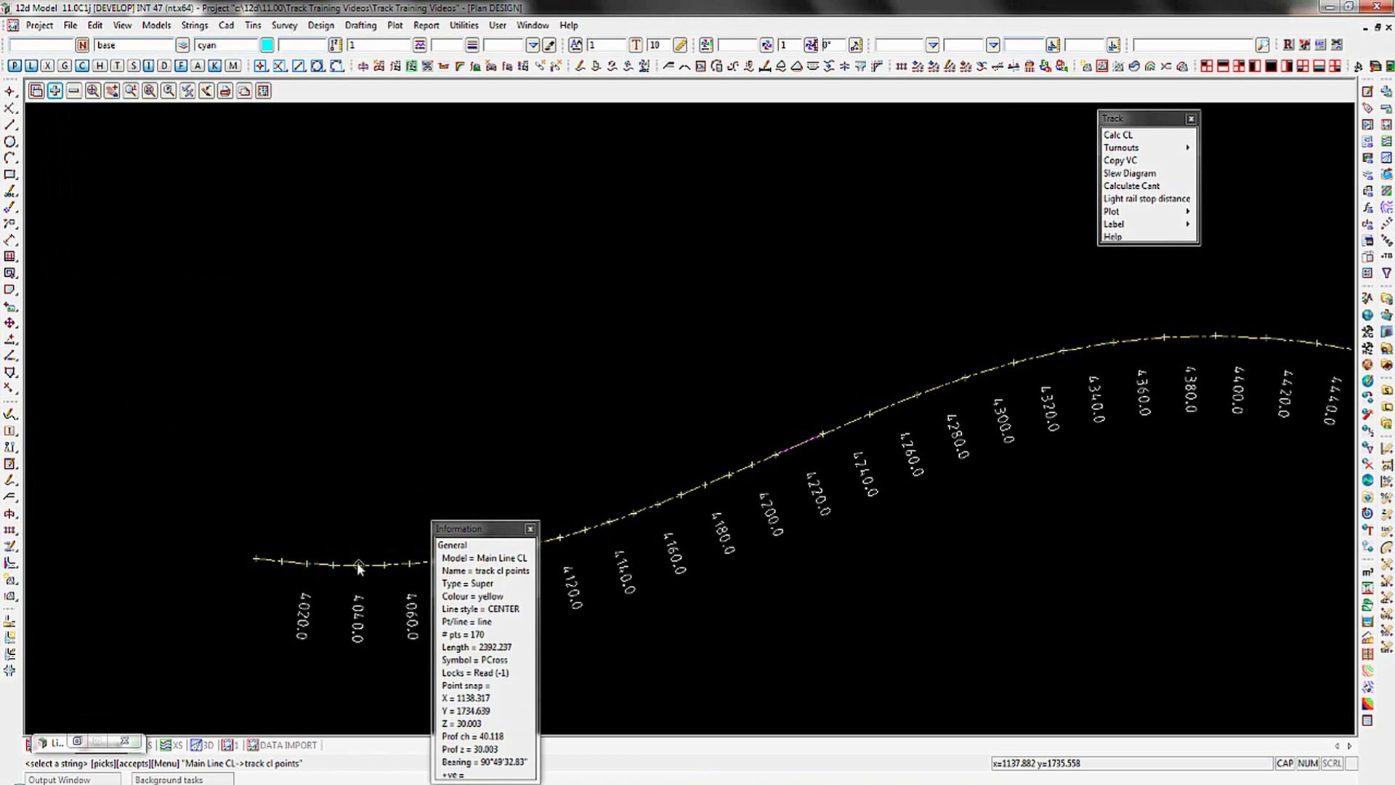
pyautogui.middleClick(356, 561)
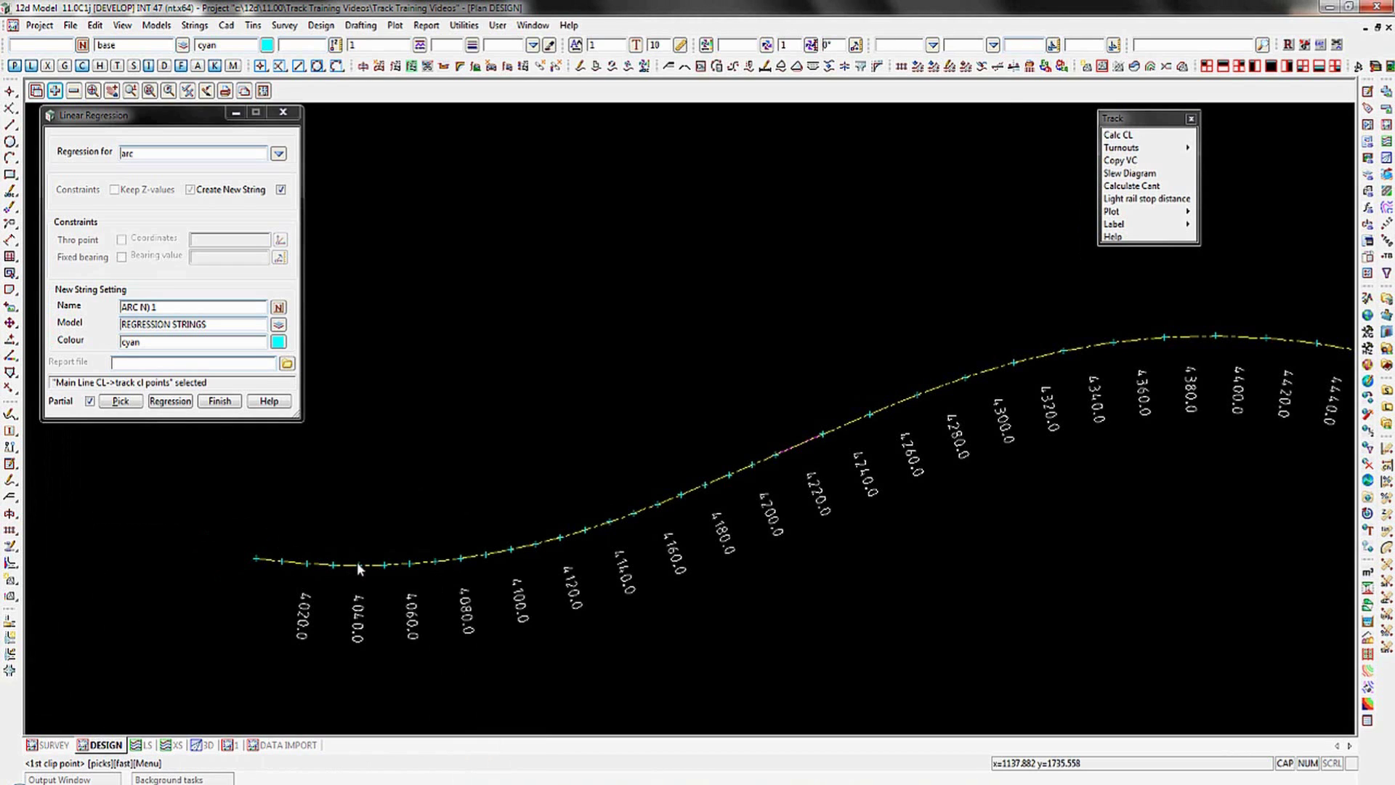
pyautogui.click(254, 560)
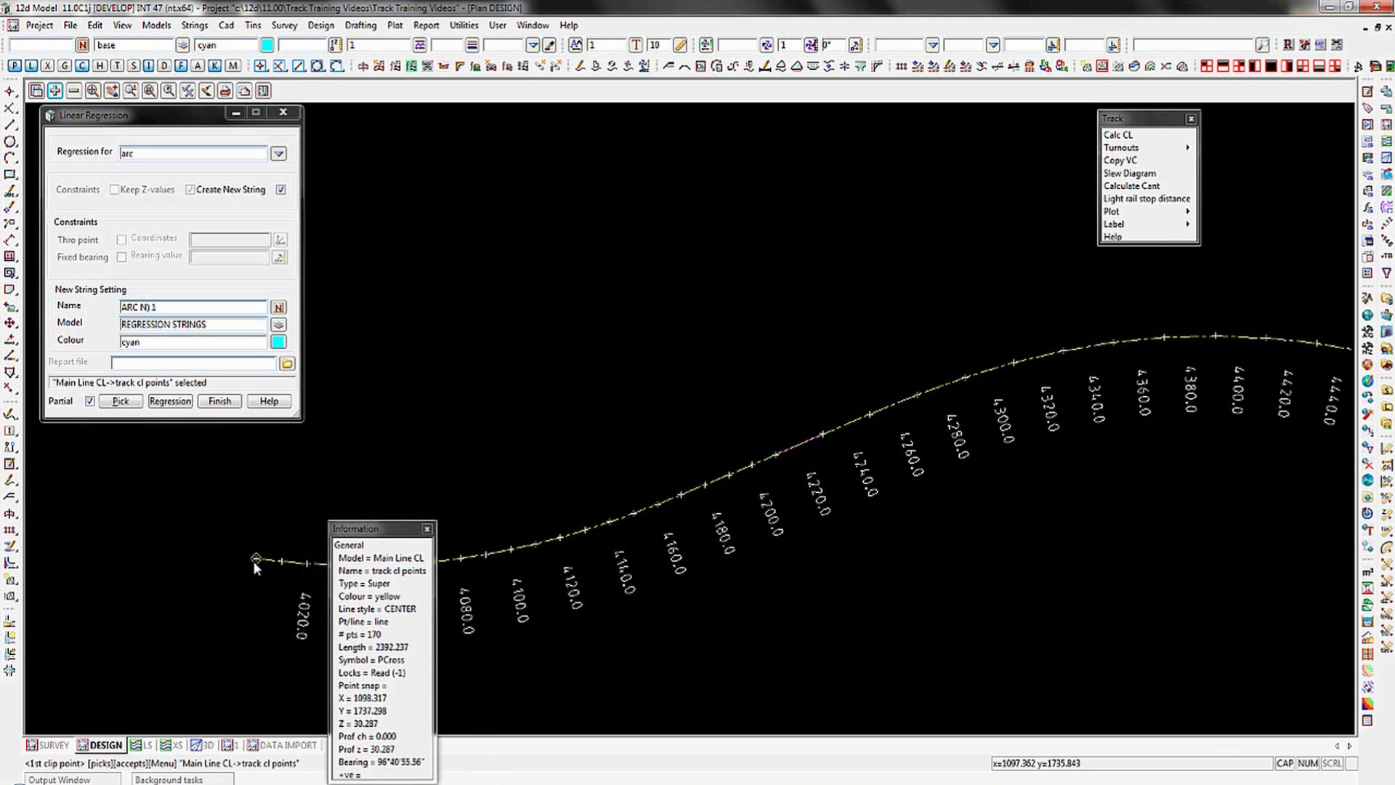
pyautogui.middleClick(254, 561)
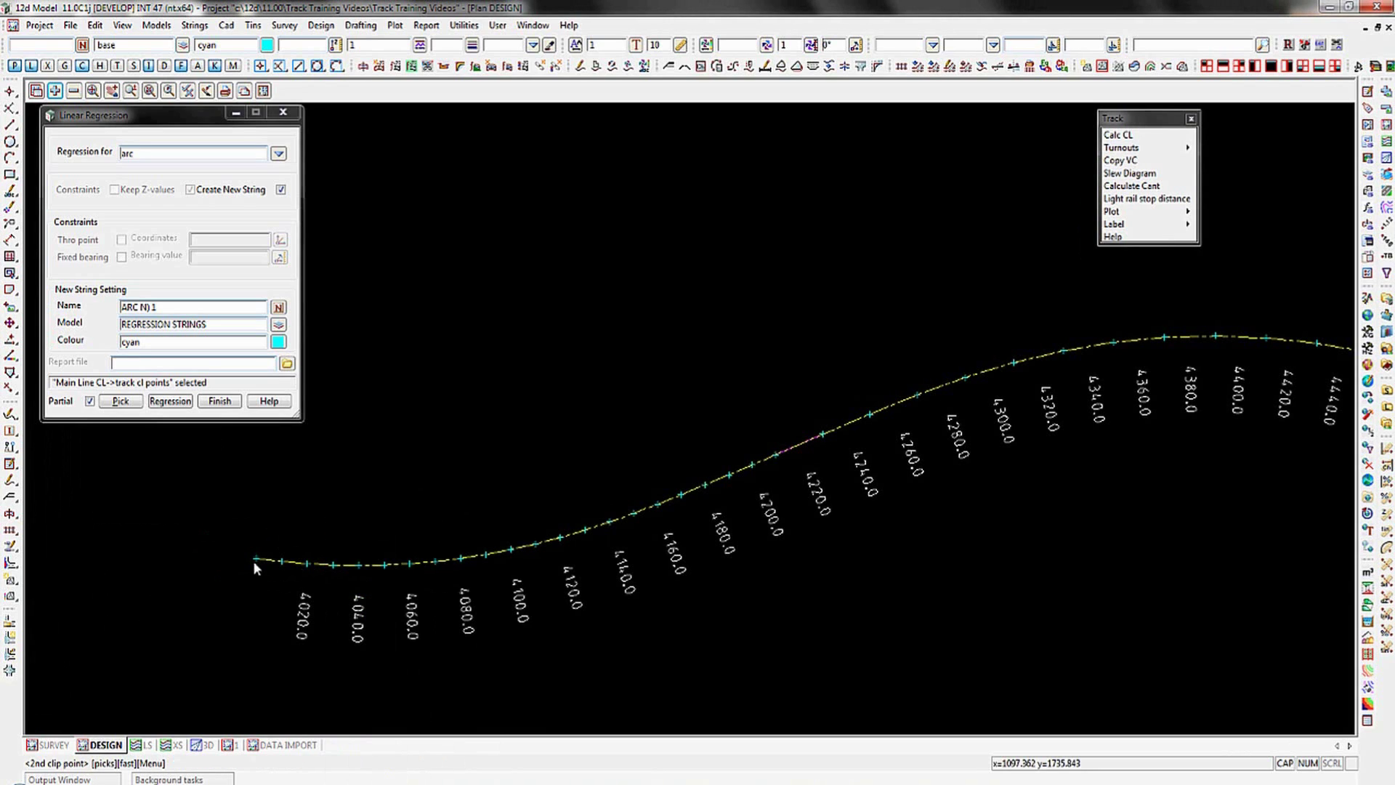
pyautogui.click(534, 545)
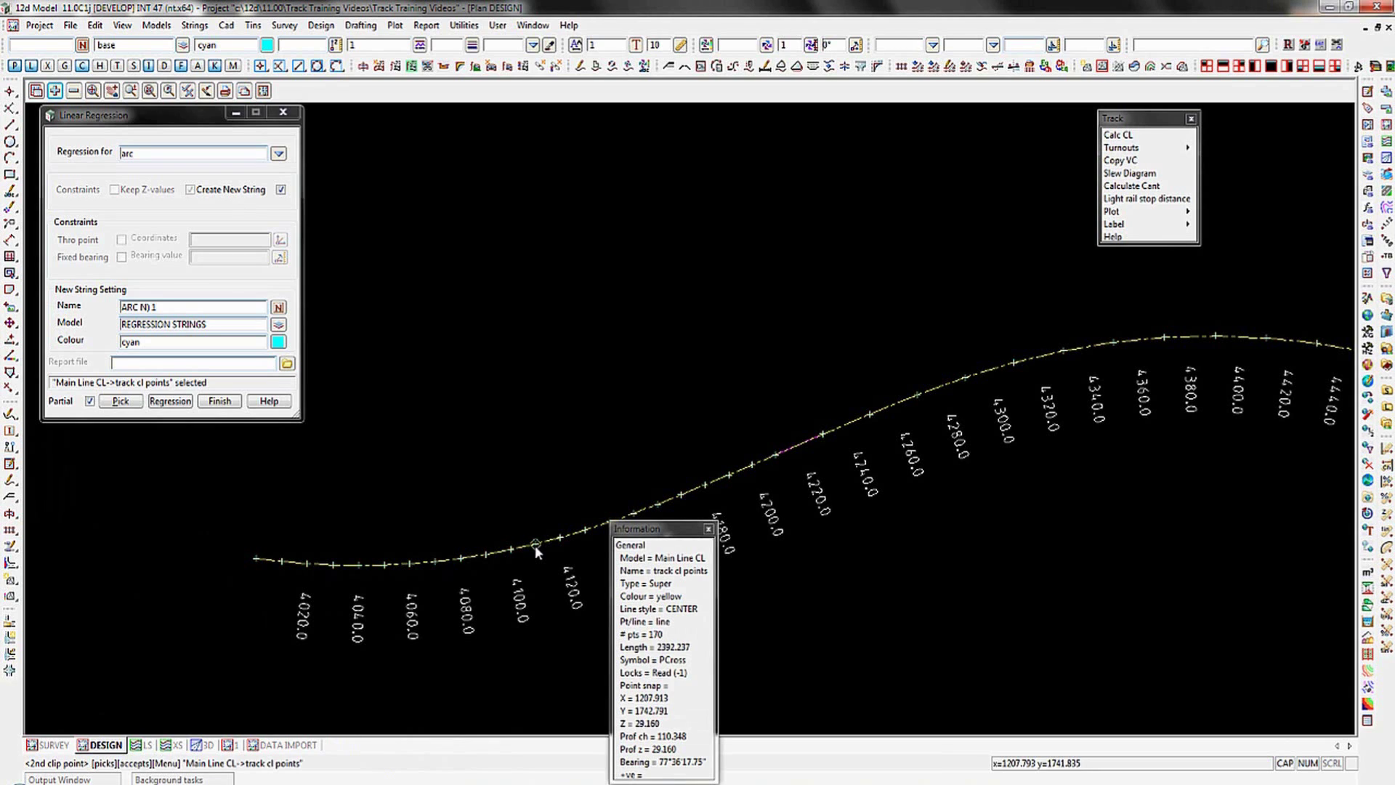
pyautogui.click(535, 545)
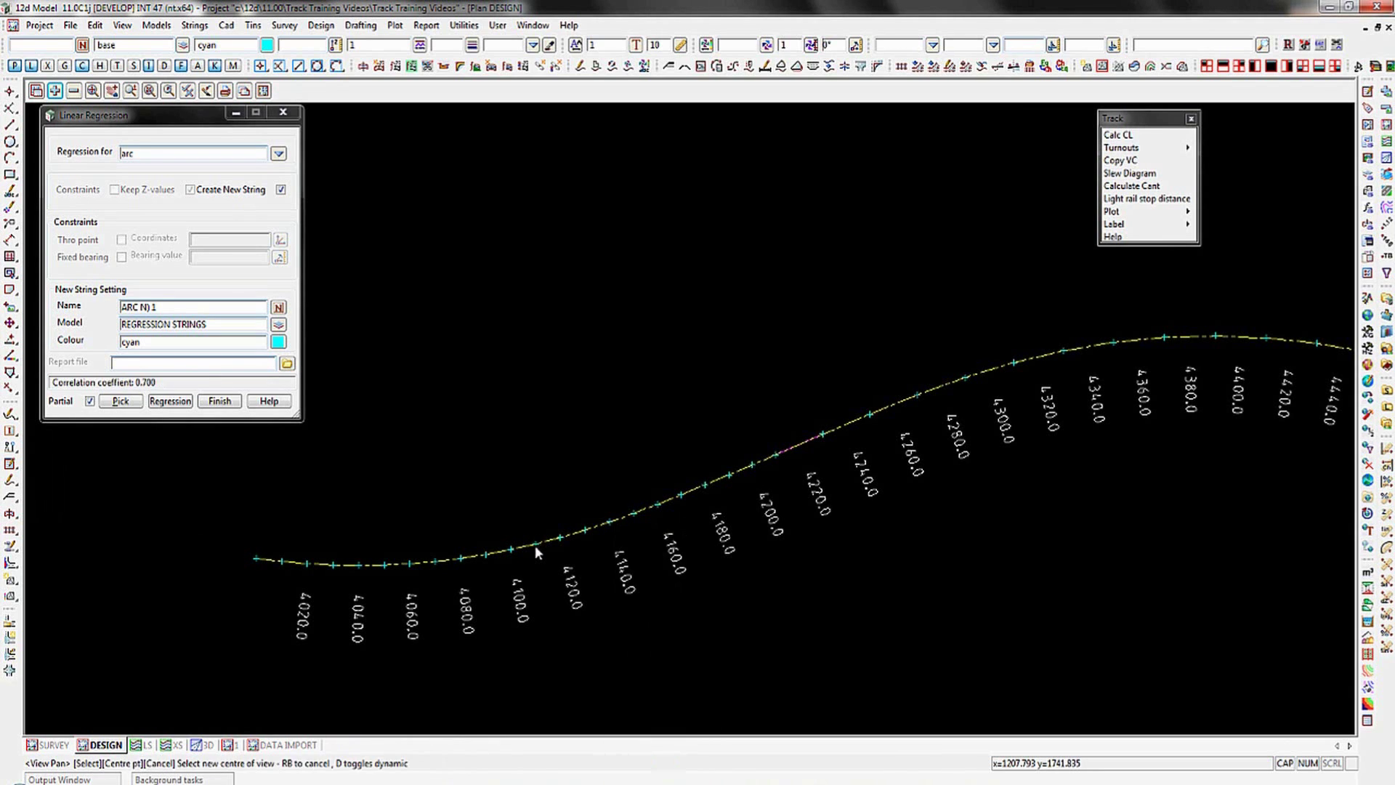
pyautogui.click(170, 403)
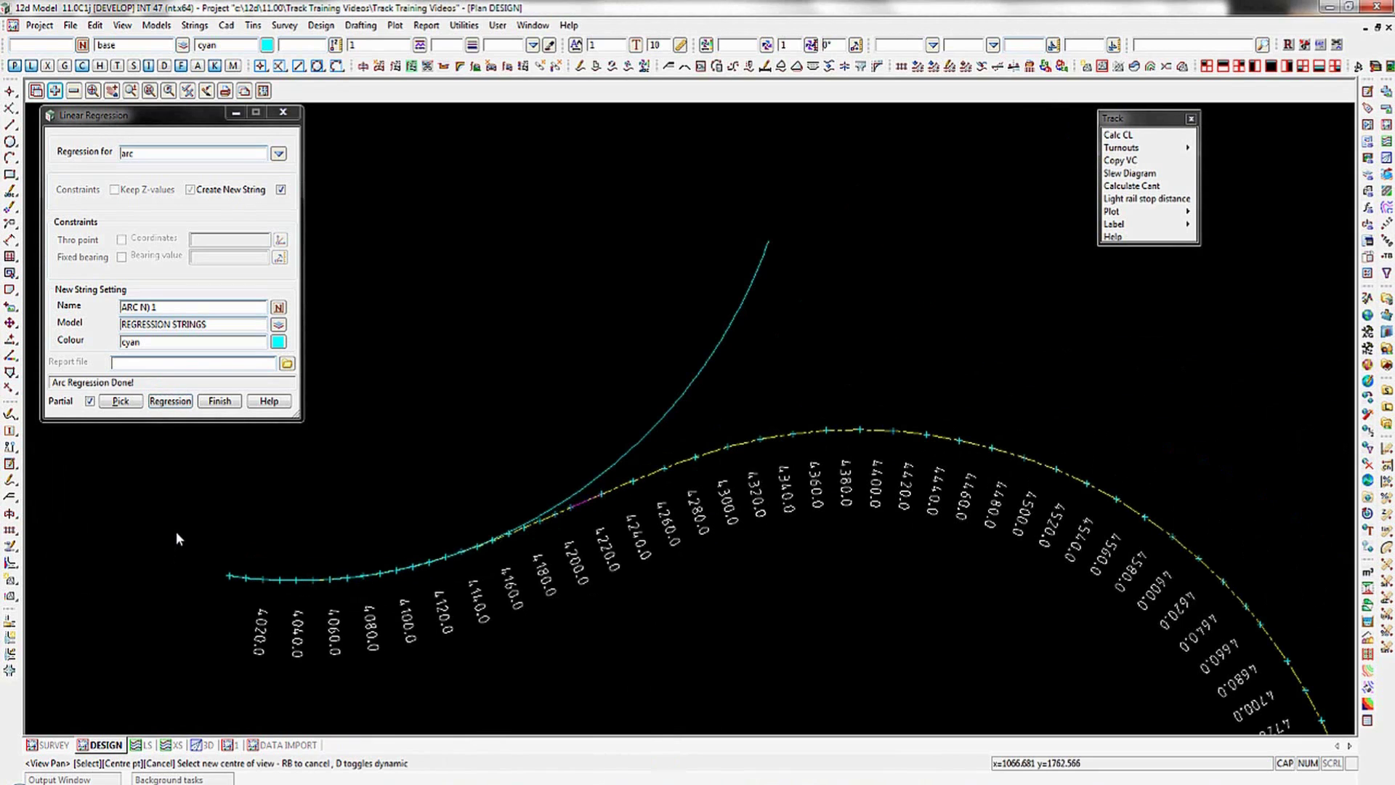
# Step: Move the cyan arc's end point to its new position near chainage 4200 and save the arc
pyautogui.click(10, 416)
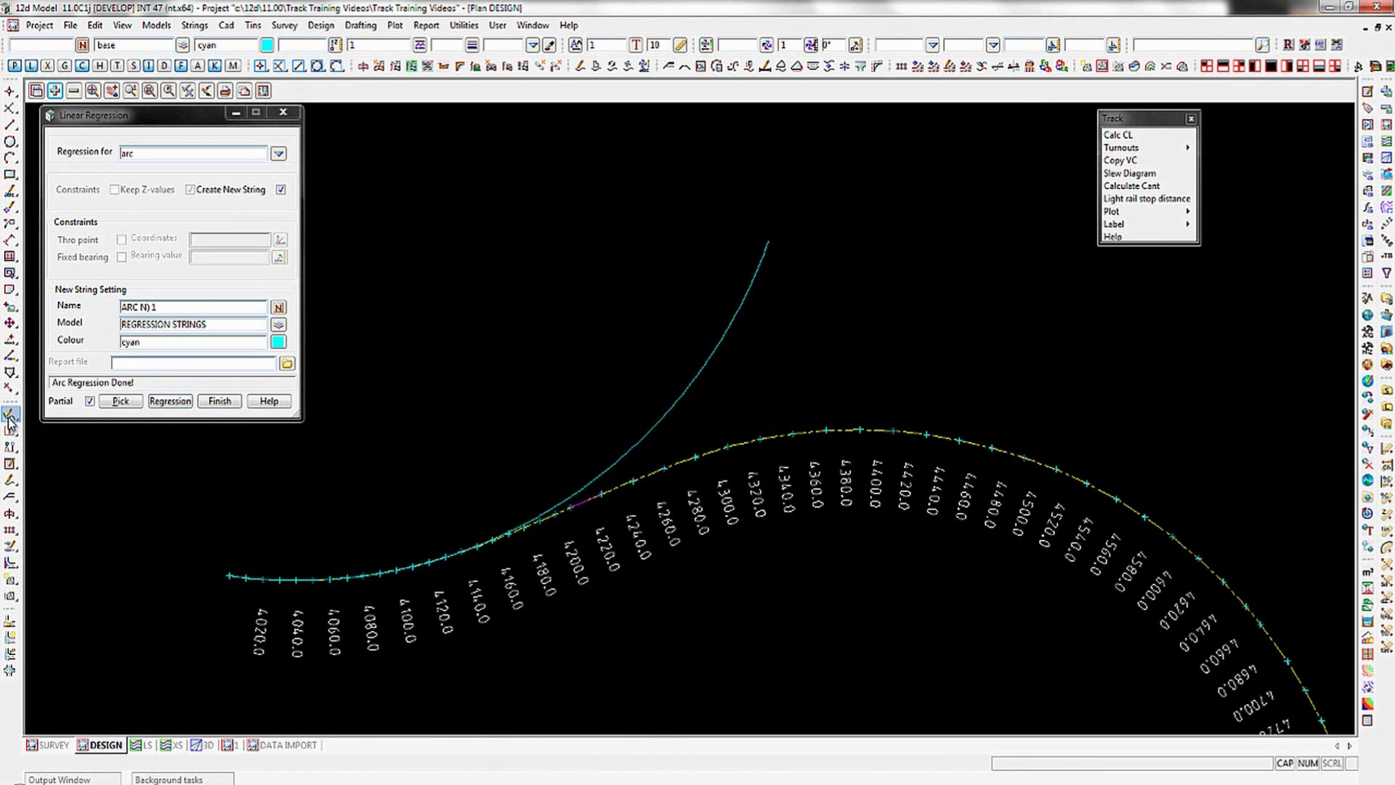
pyautogui.click(695, 379)
pyautogui.middleClick(695, 379)
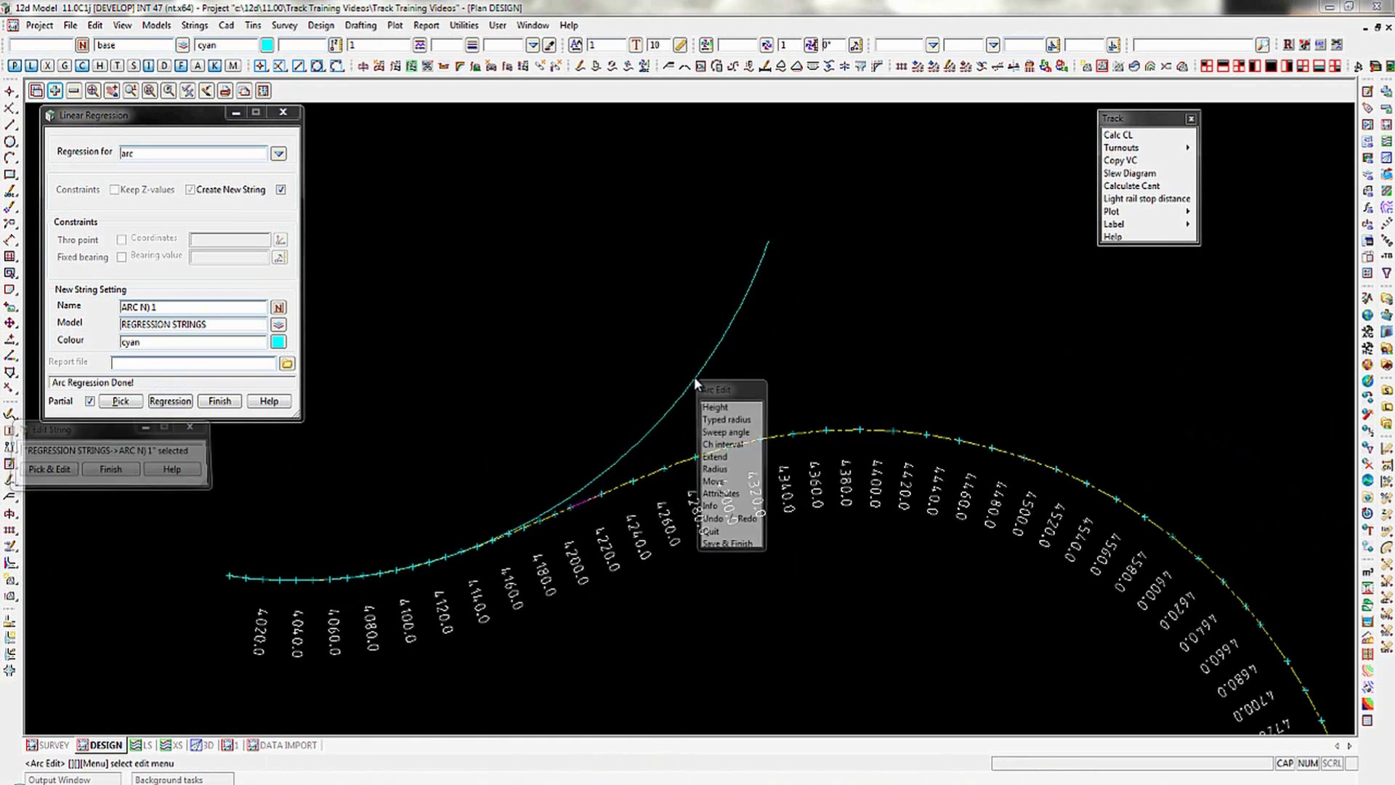
pyautogui.click(714, 482)
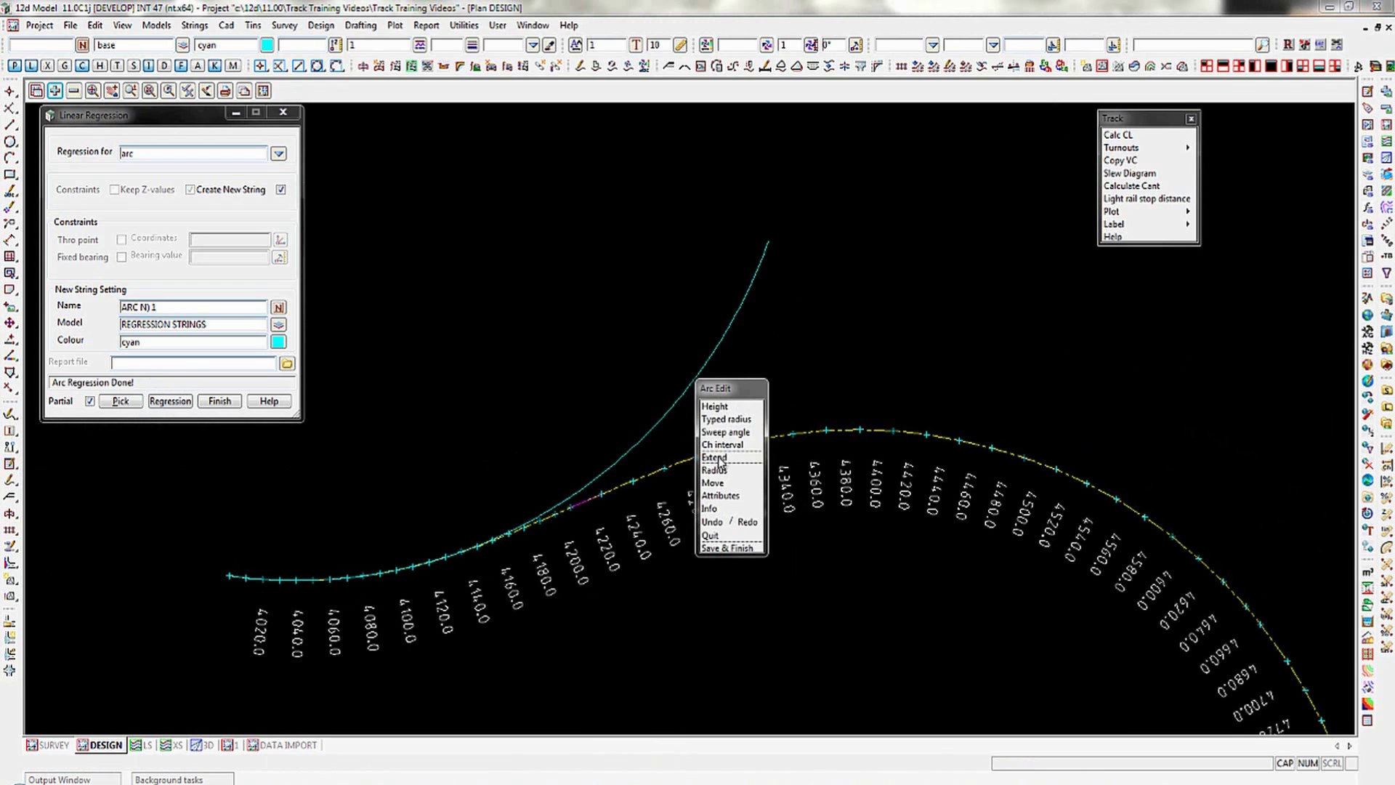
pyautogui.click(766, 244)
pyautogui.middleClick(766, 244)
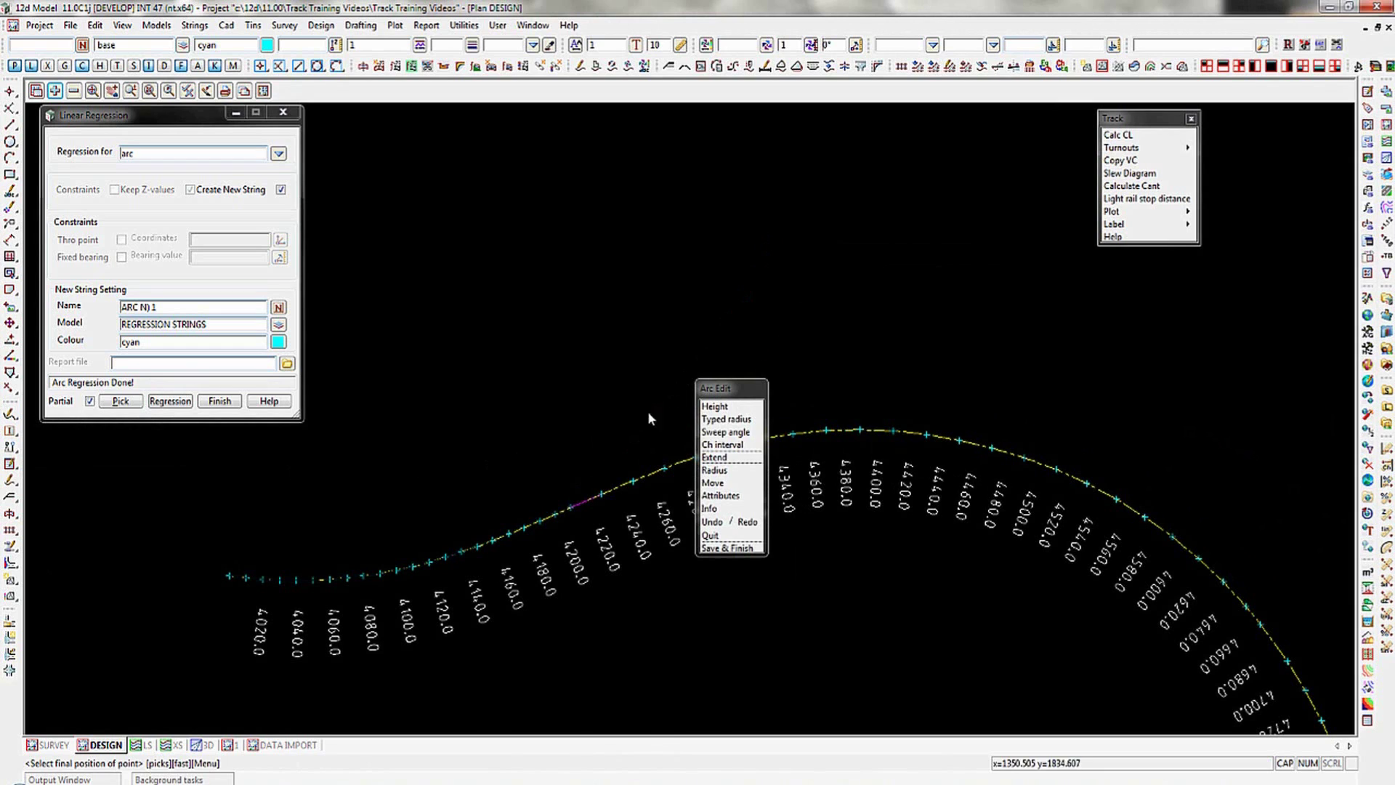
pyautogui.click(561, 490)
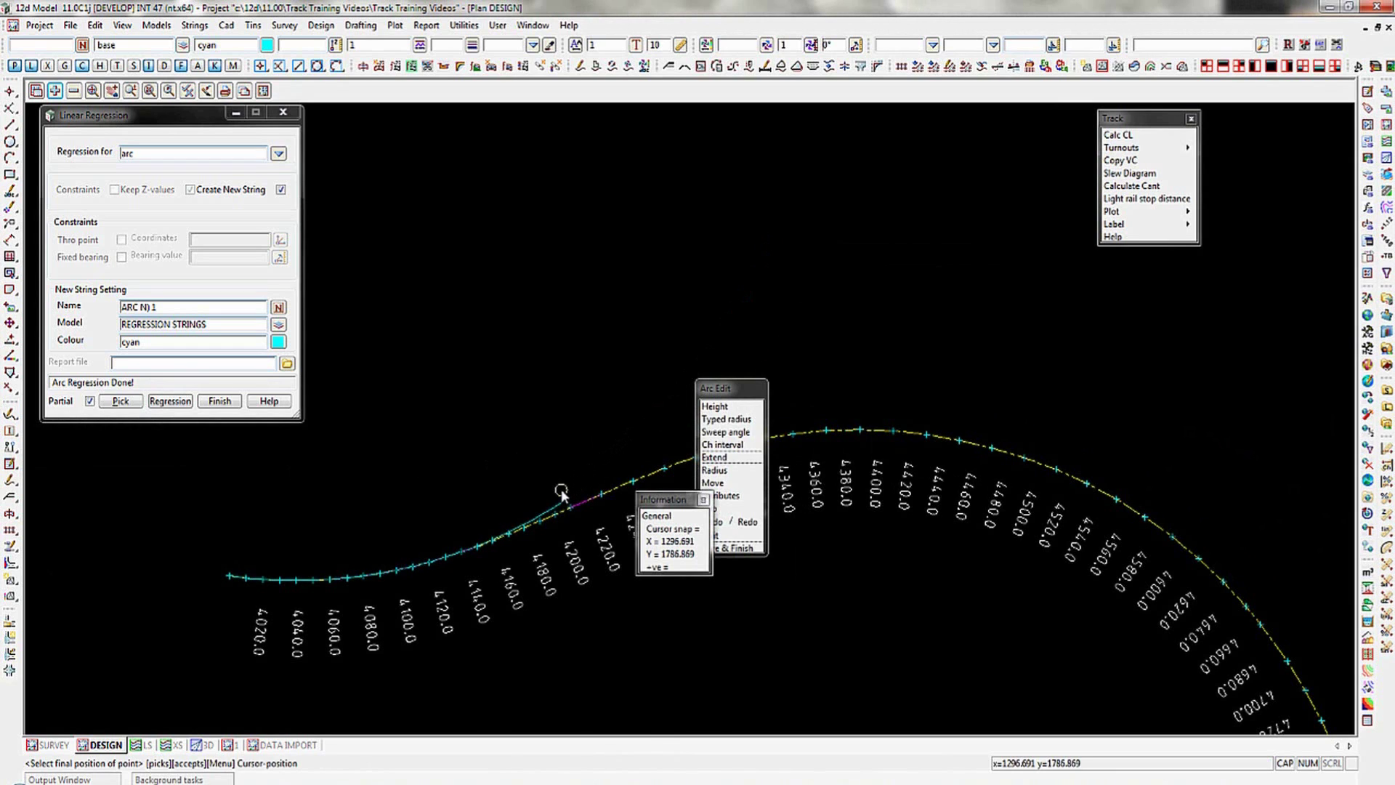
pyautogui.middleClick(561, 489)
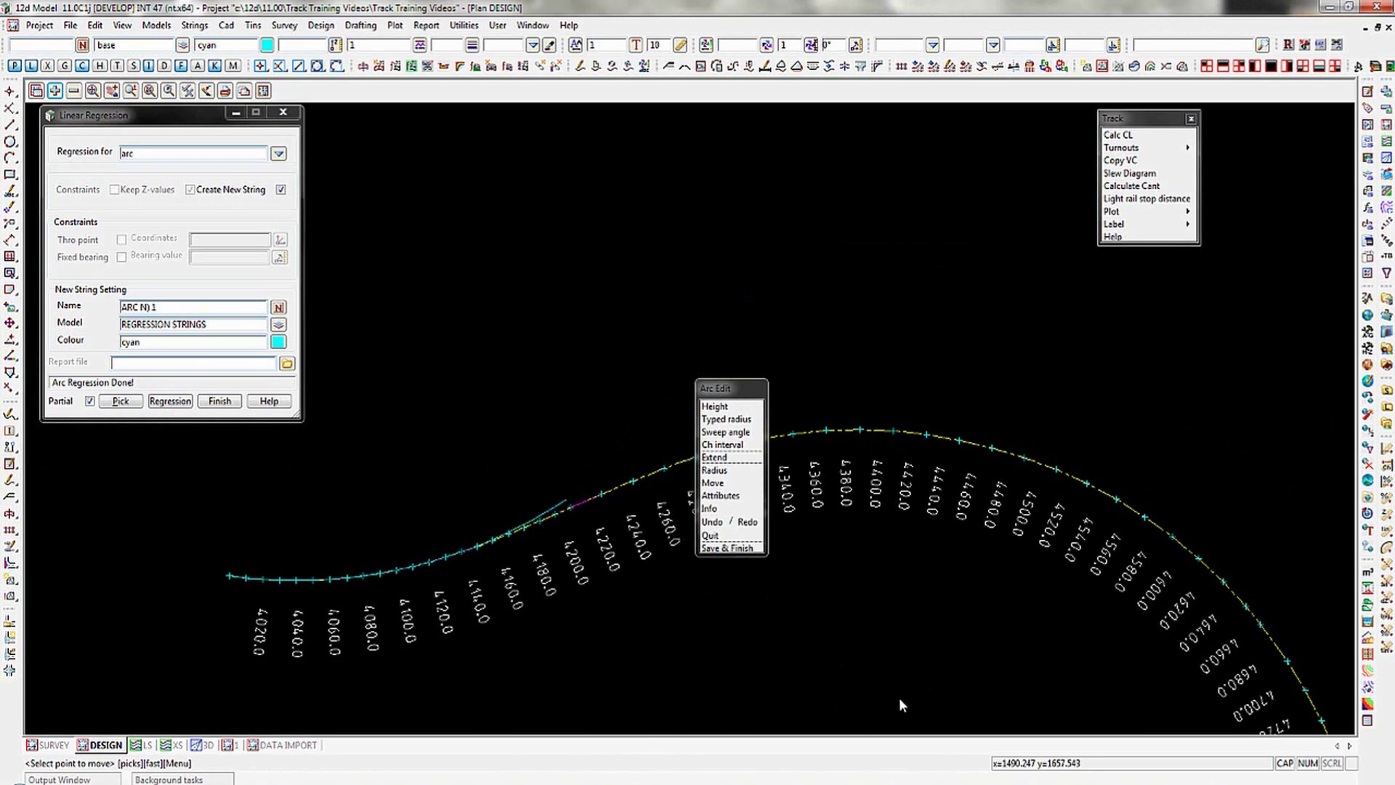
pyautogui.click(720, 548)
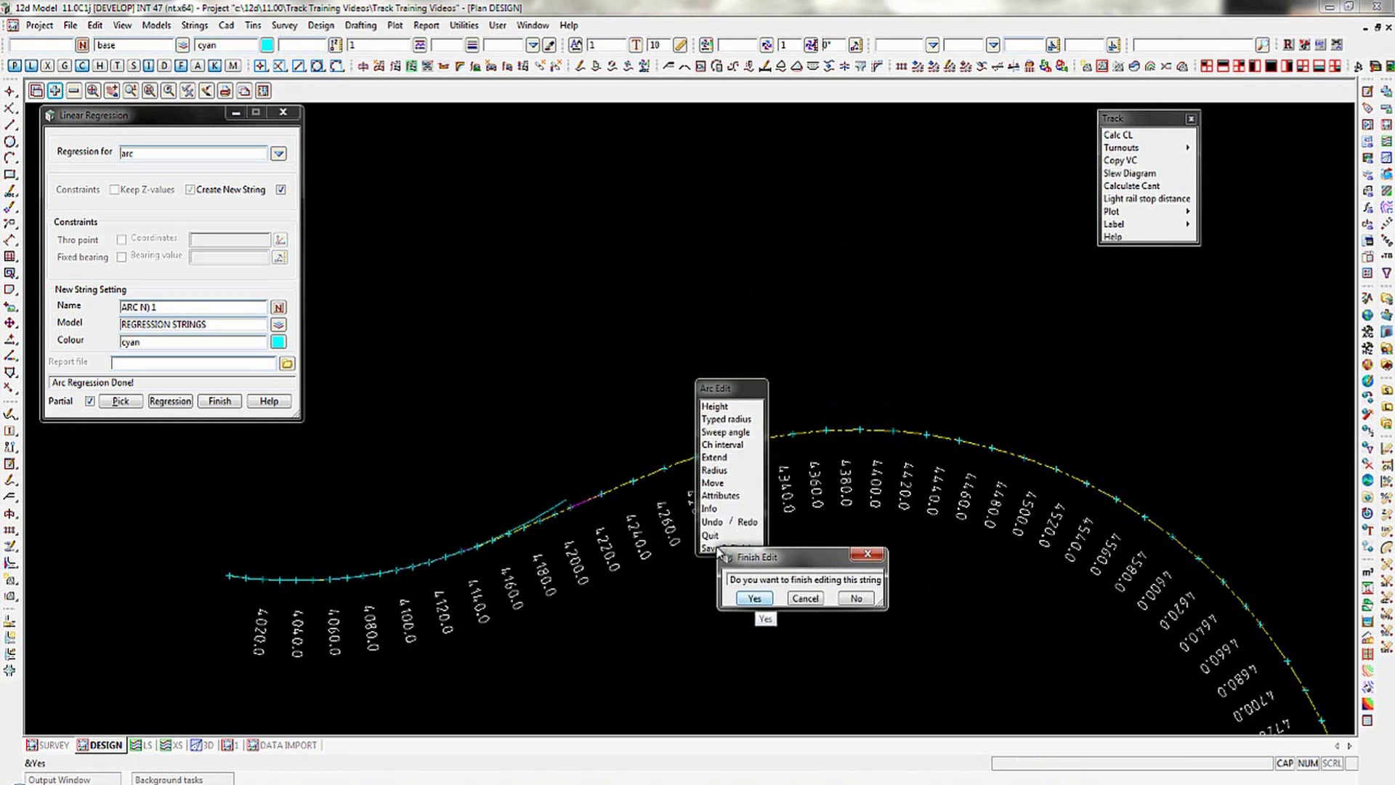
pyautogui.press('Return')
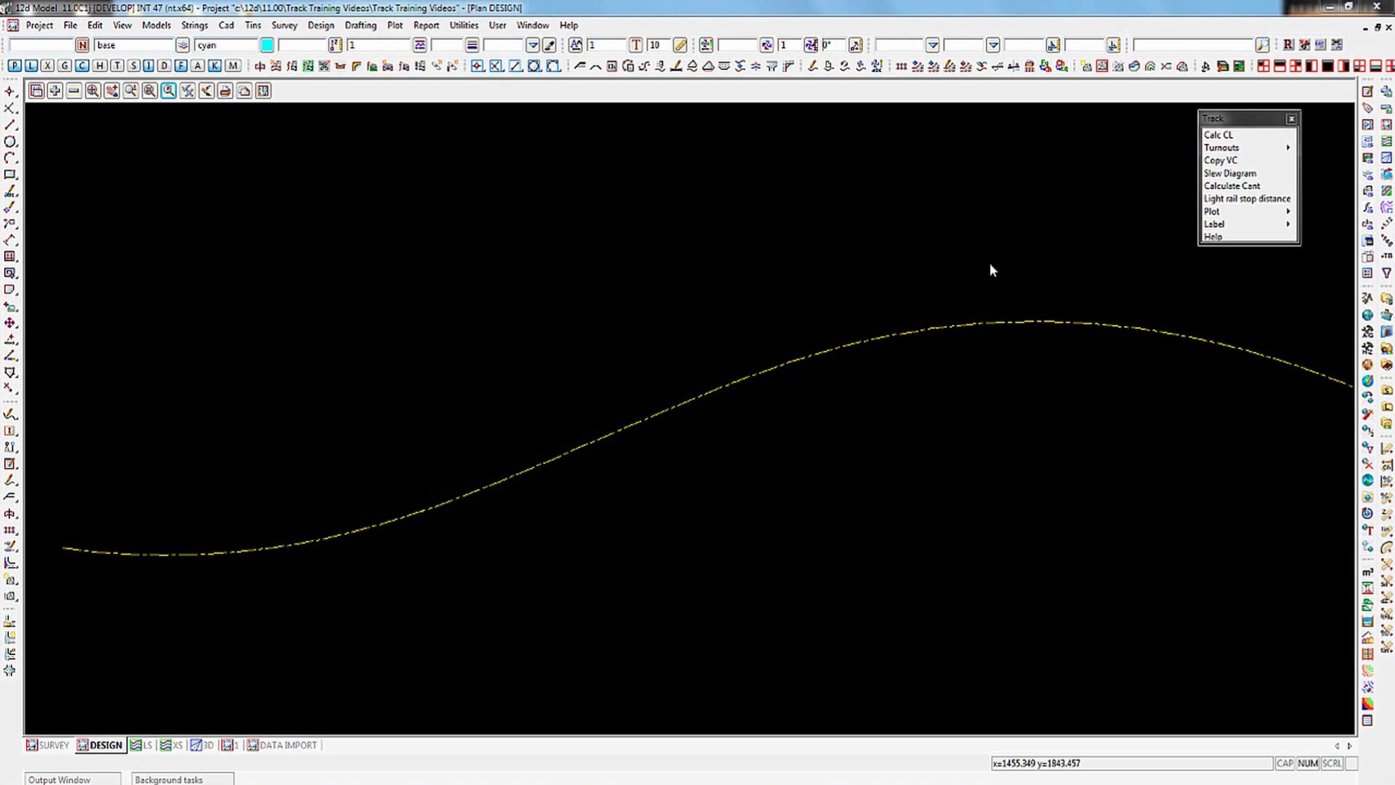
# Step: Open the Rail Slew Calculator and move it out of the way
pyautogui.click(1222, 176)
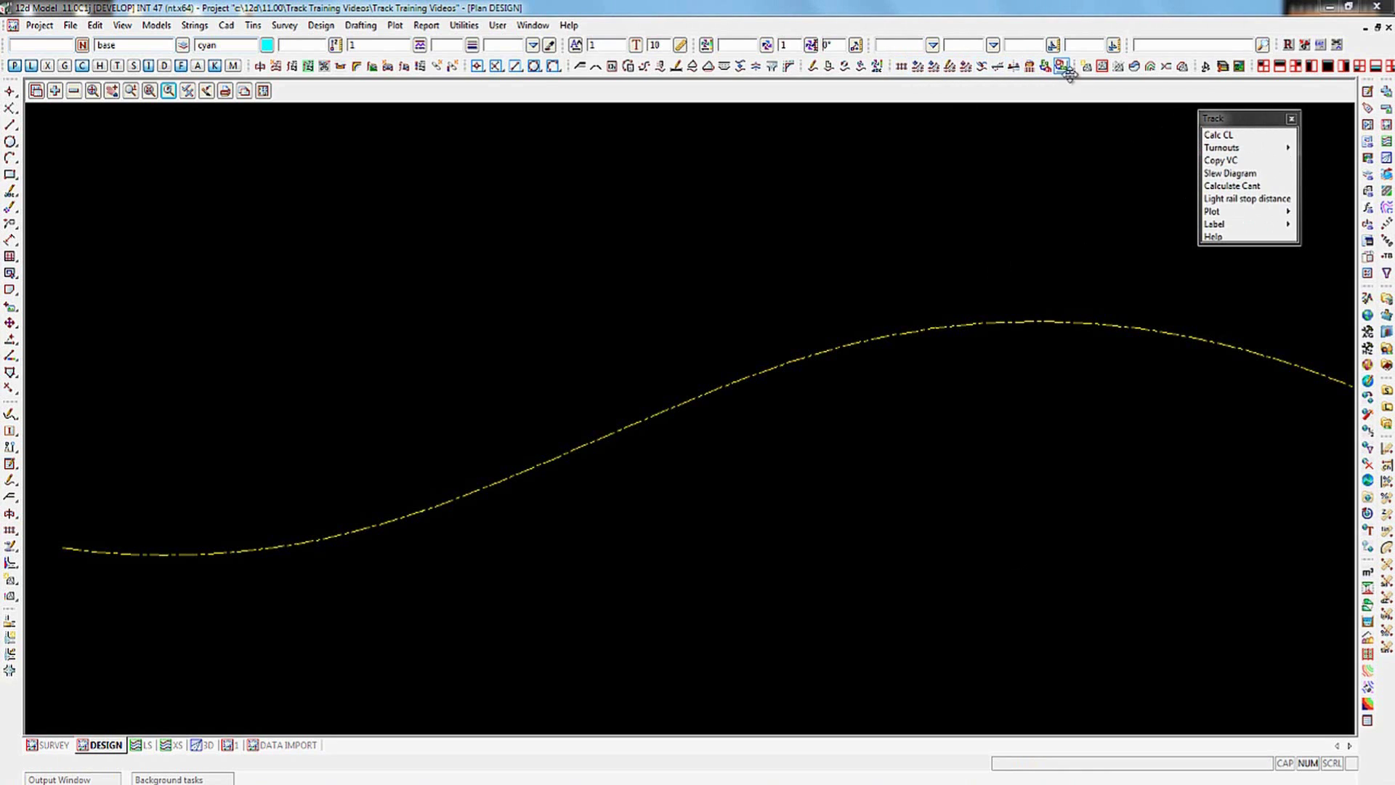
pyautogui.click(997, 68)
pyautogui.moveTo(856, 90); pyautogui.dragTo(816, 396)
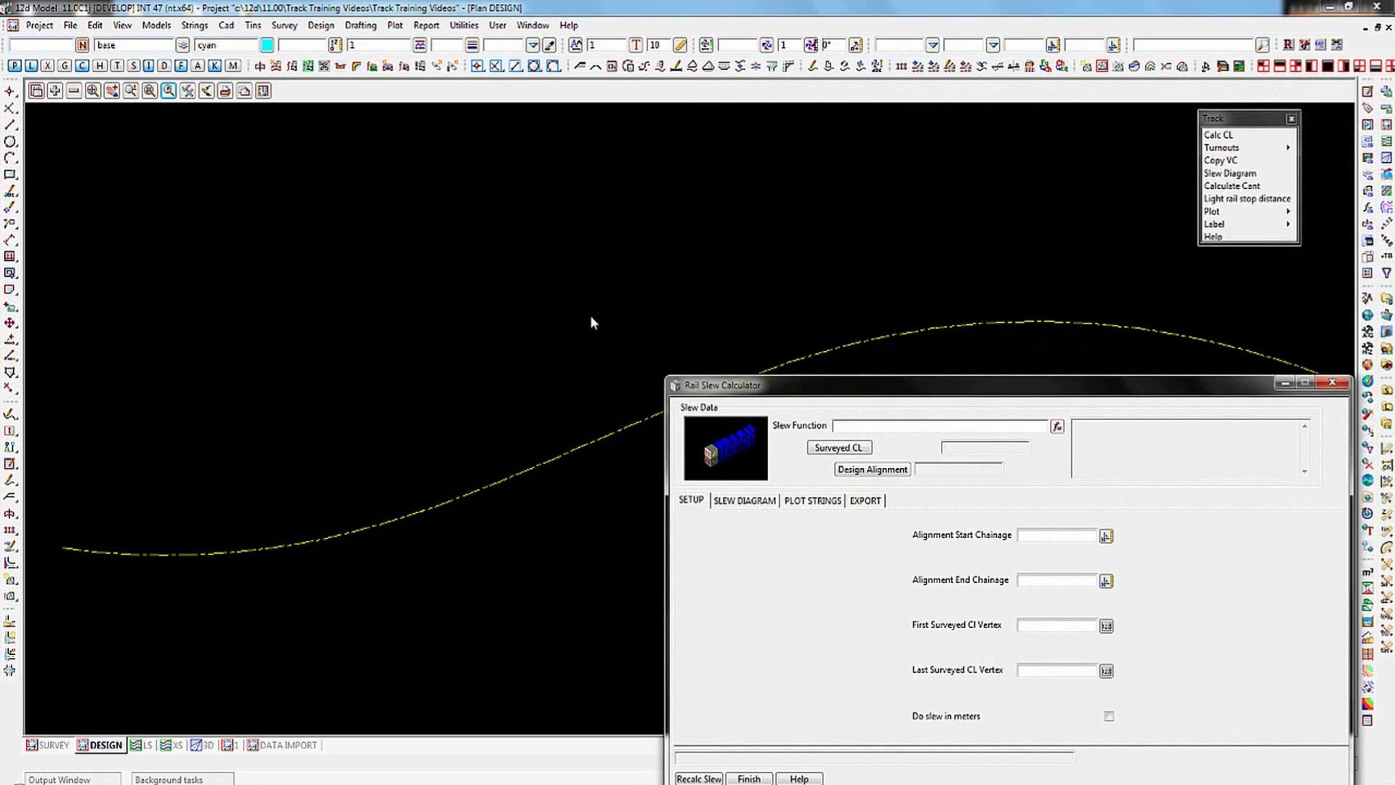
# Step: Add the ALIGNMENT MAIN LINE FROM SURVEY model to the plan view
pyautogui.click(55, 90)
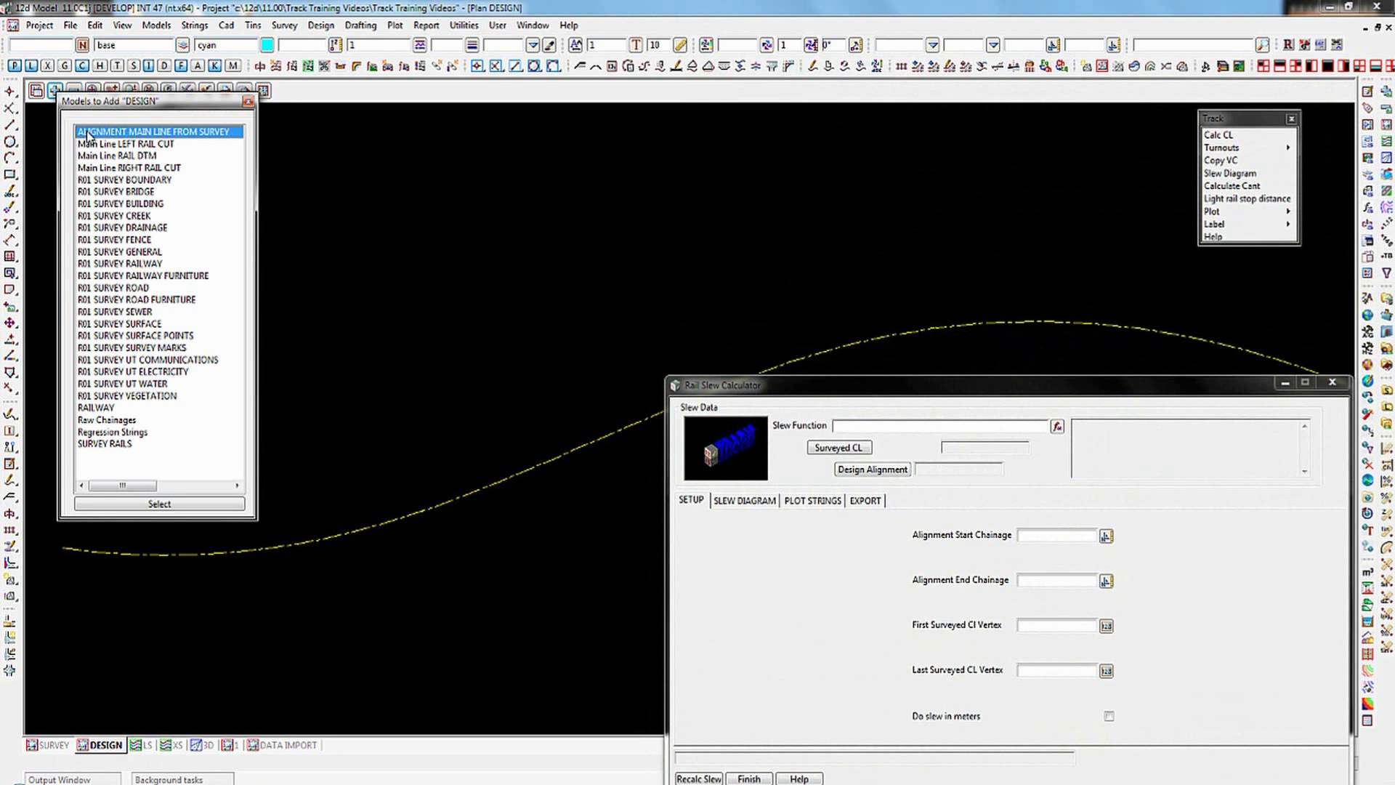
pyautogui.doubleClick(86, 133)
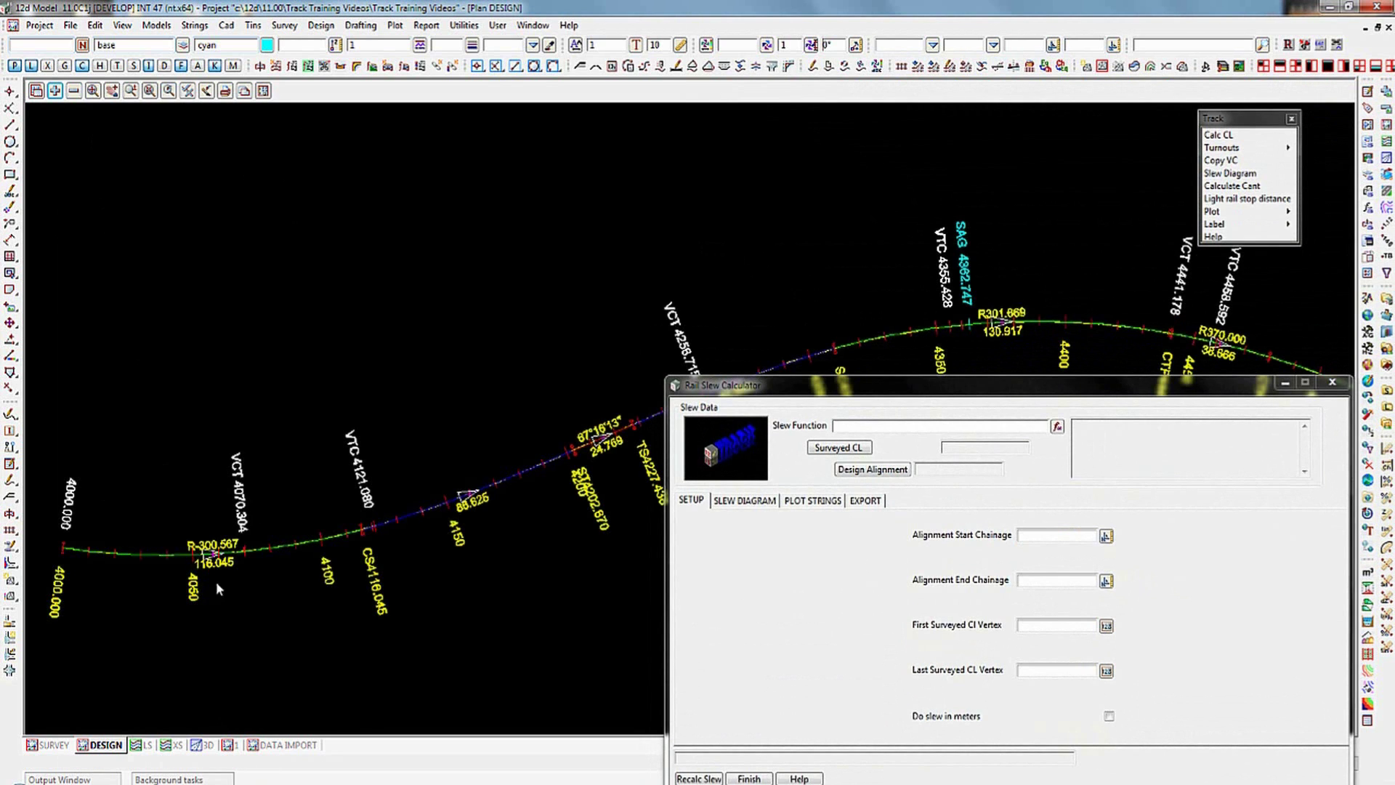
pyautogui.scroll(5, 271, 556)
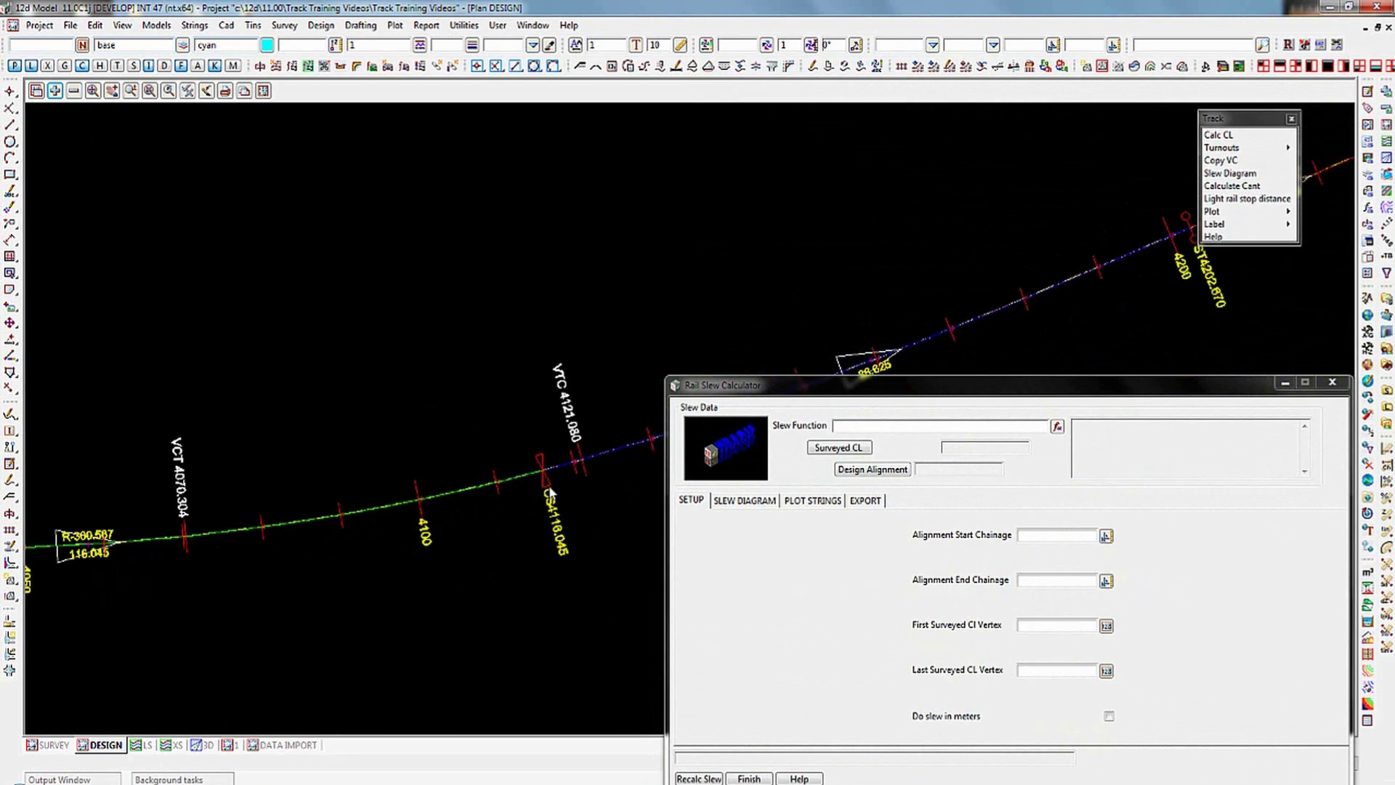
pyautogui.scroll(5, 573, 474)
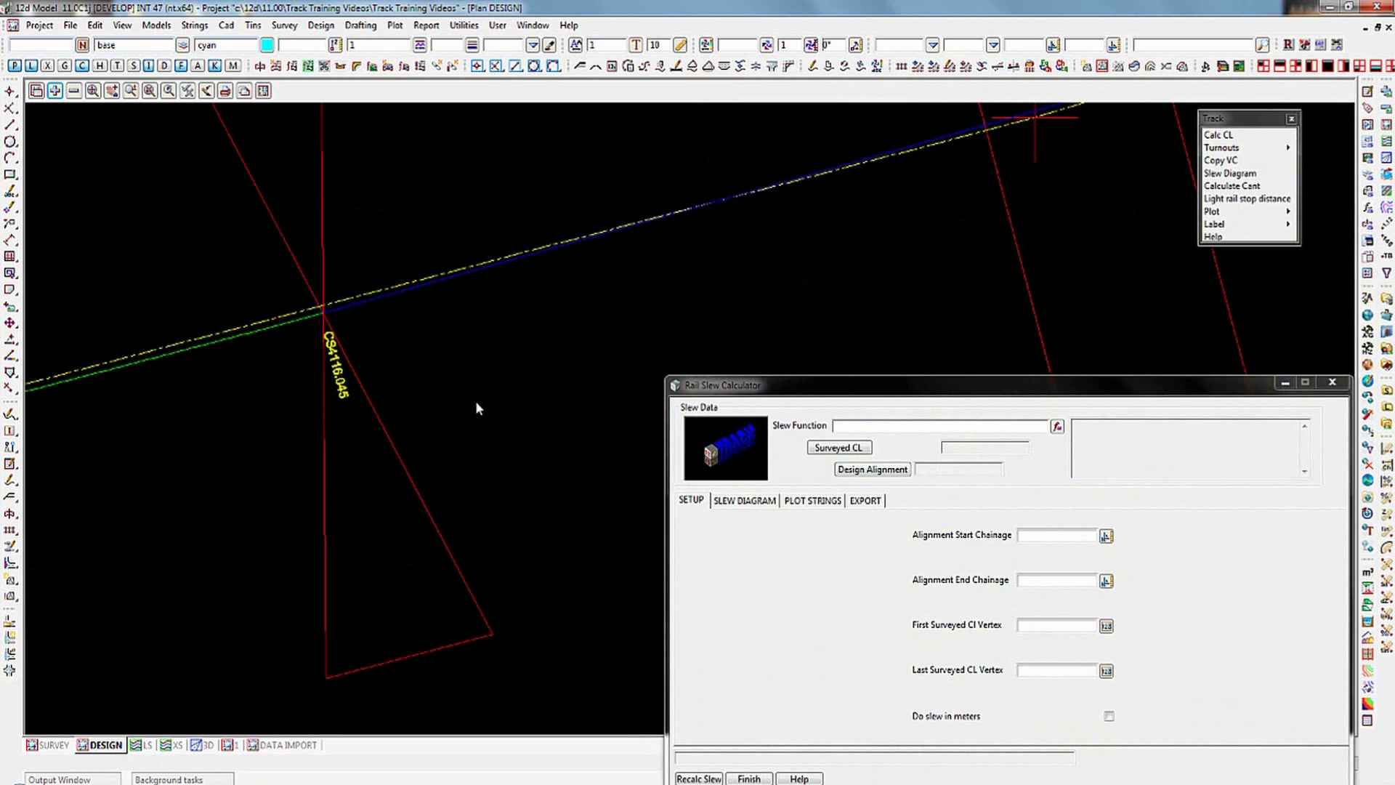
pyautogui.scroll(1, 242, 329)
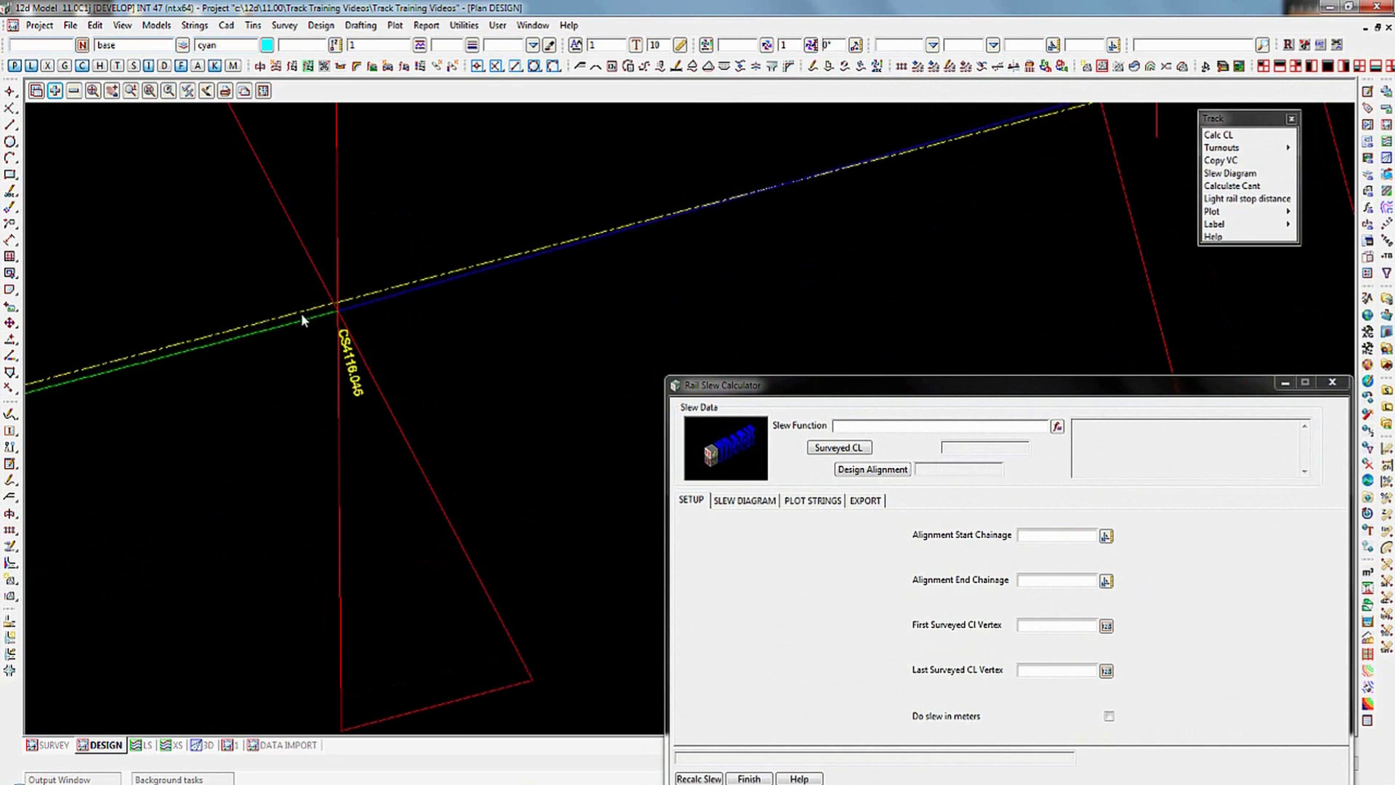
pyautogui.scroll(-2, 320, 329)
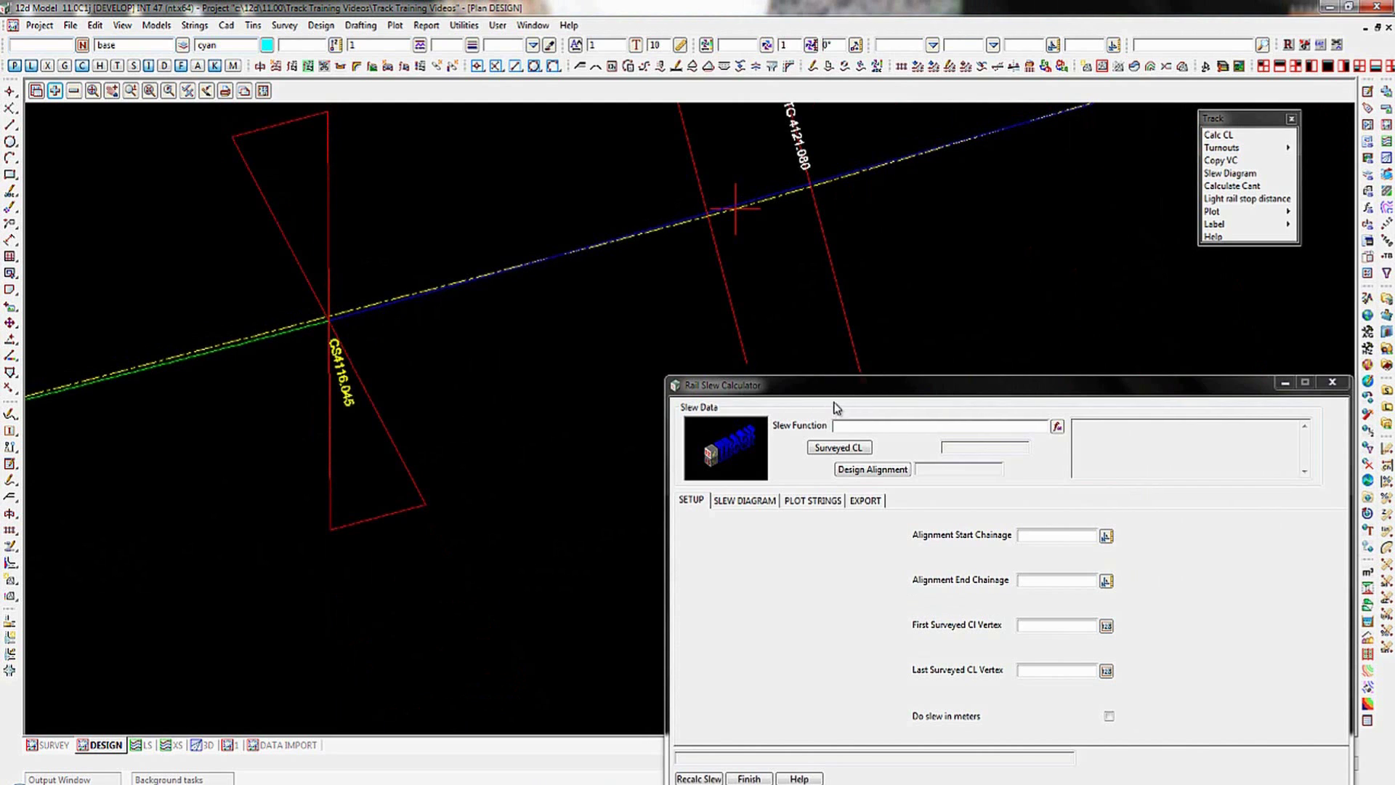
# Step: Name the slew function RS01MLdn SLEW, using the track CL as surveyed and the main line alignment as design
pyautogui.click(832, 374)
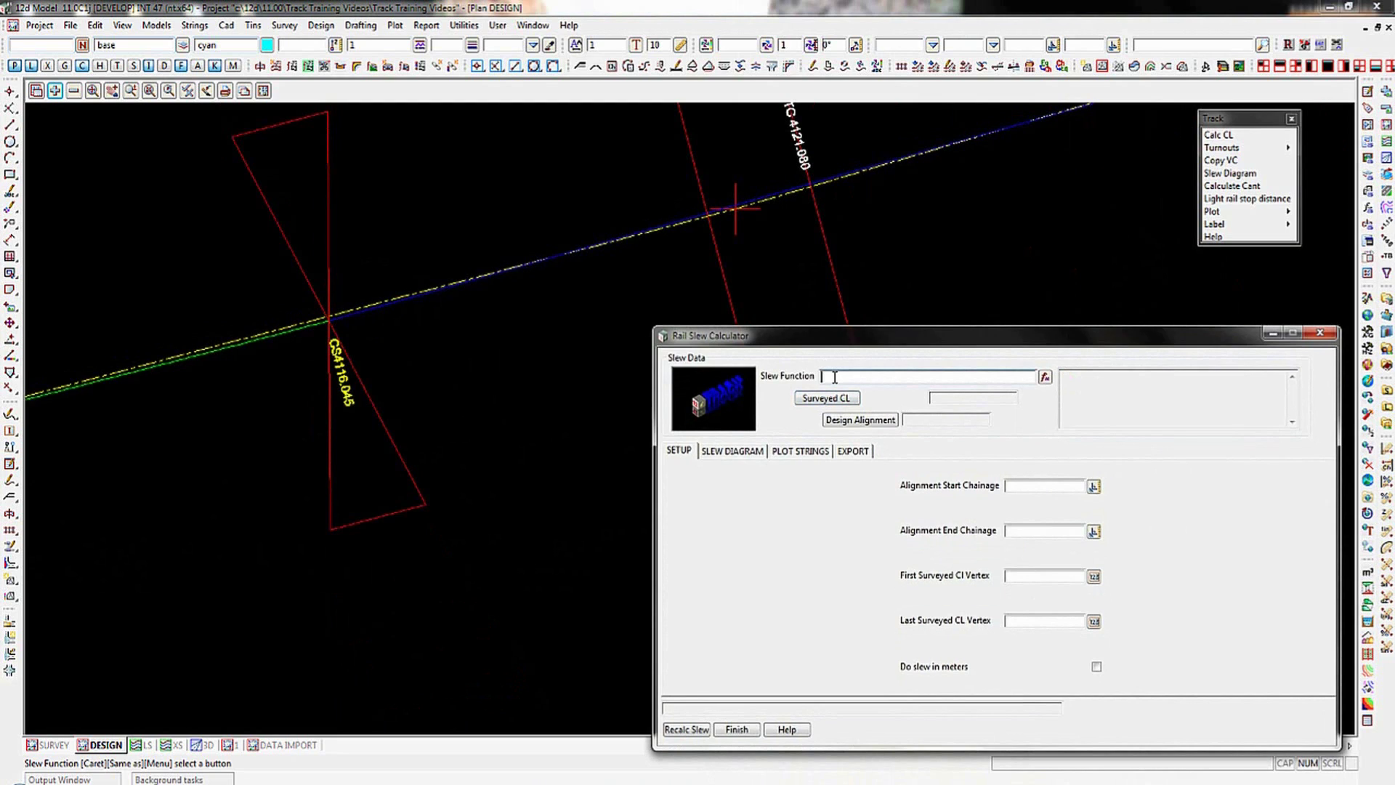
pyautogui.write('RSC')
pyautogui.write('1M')
pyautogui.write('Le')
pyautogui.write('n')
pyautogui.write(' SLEW')
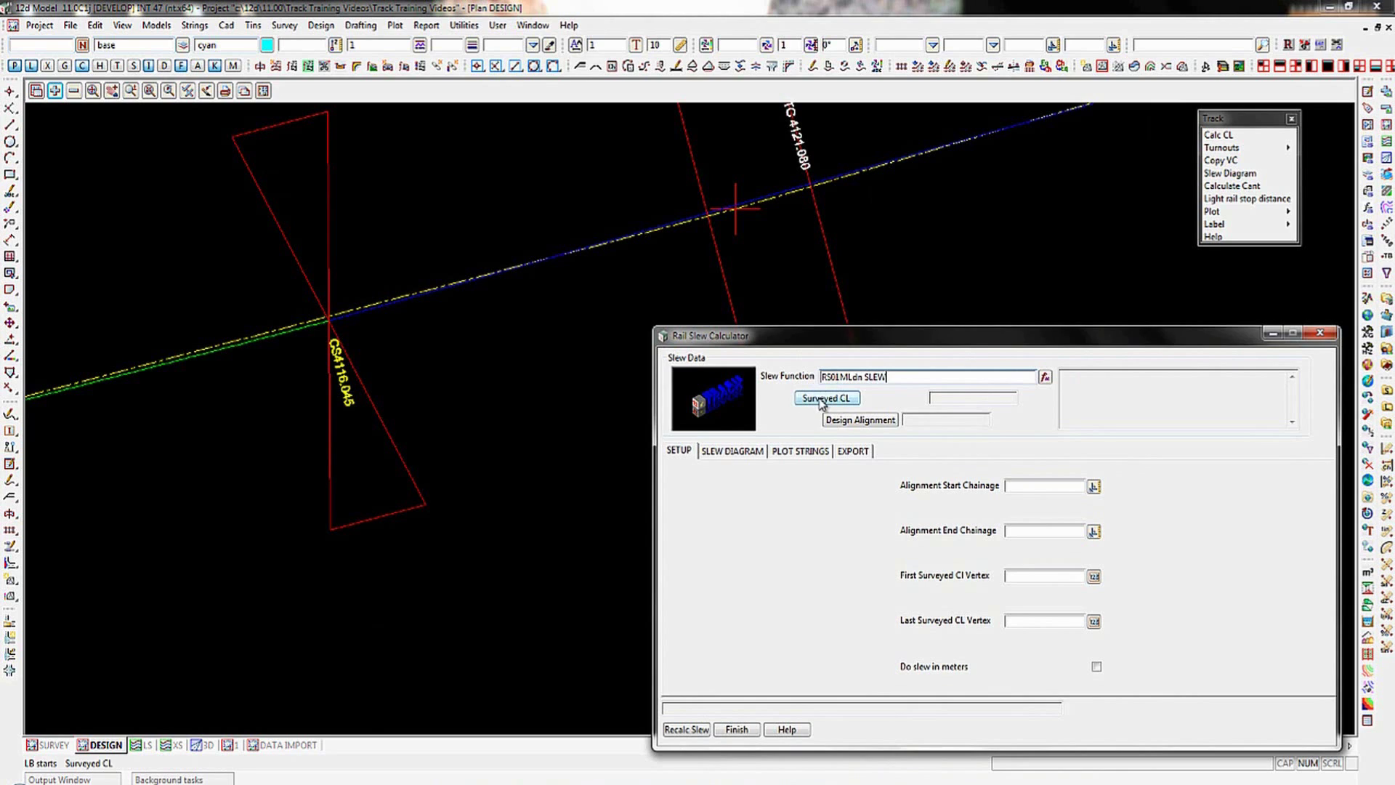
pyautogui.click(821, 400)
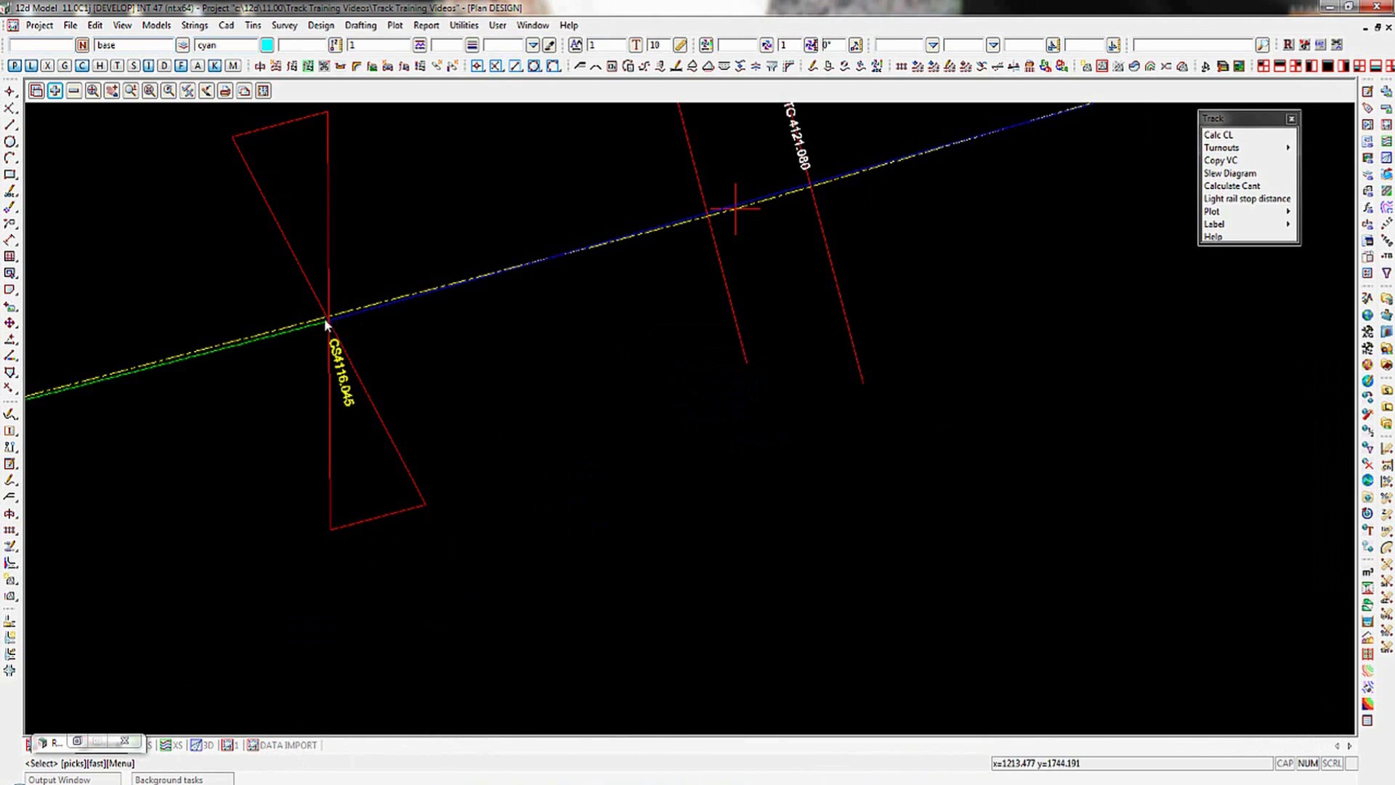
pyautogui.click(303, 323)
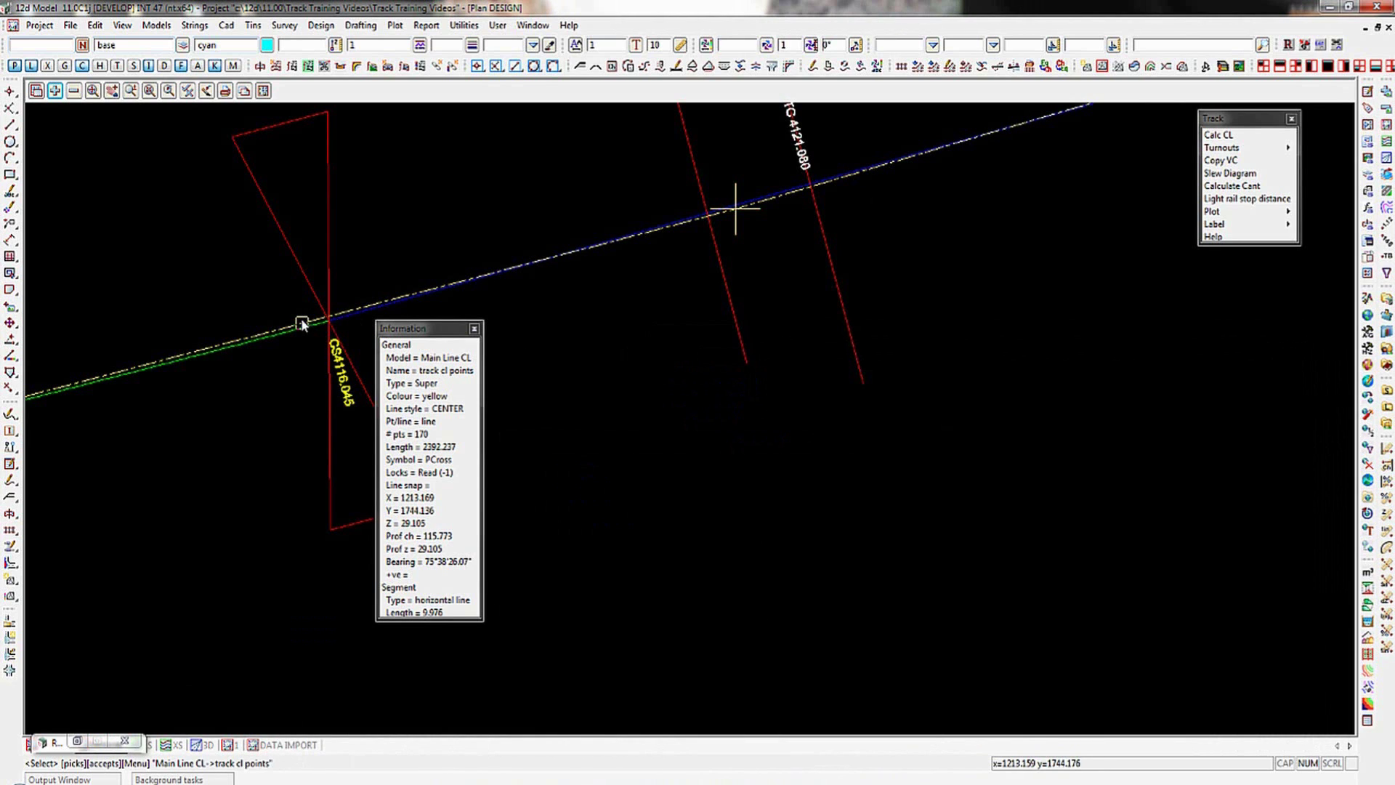
pyautogui.middleClick(301, 319)
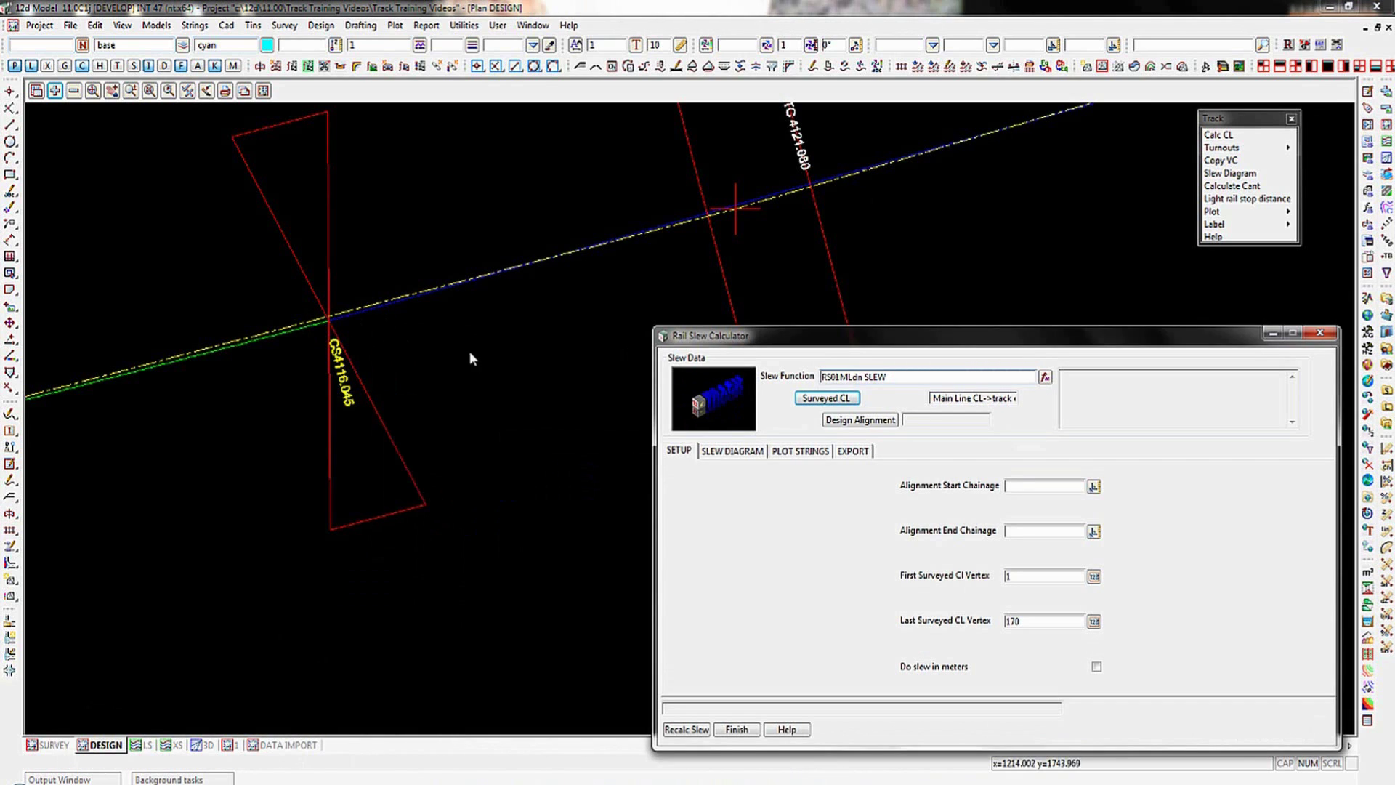
pyautogui.click(842, 421)
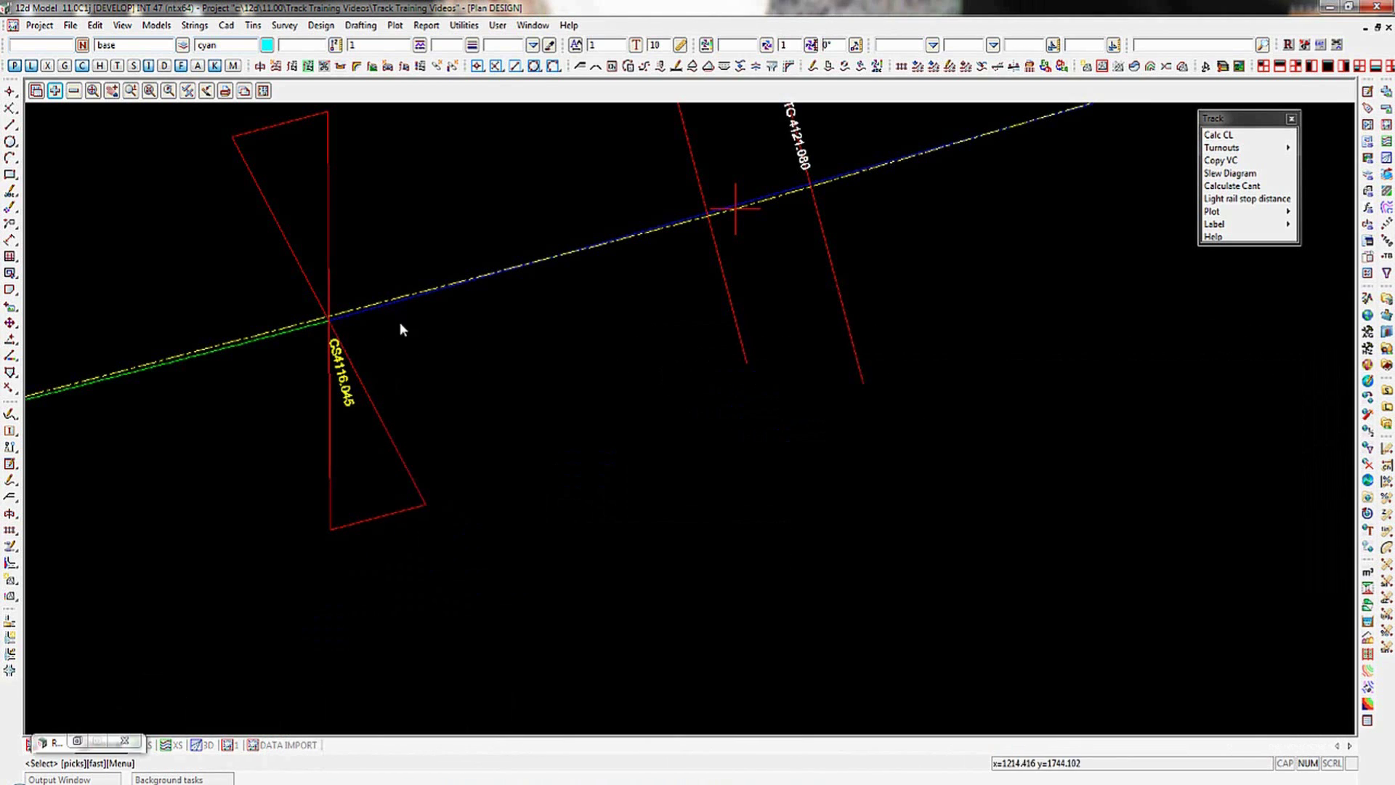
pyautogui.click(341, 320)
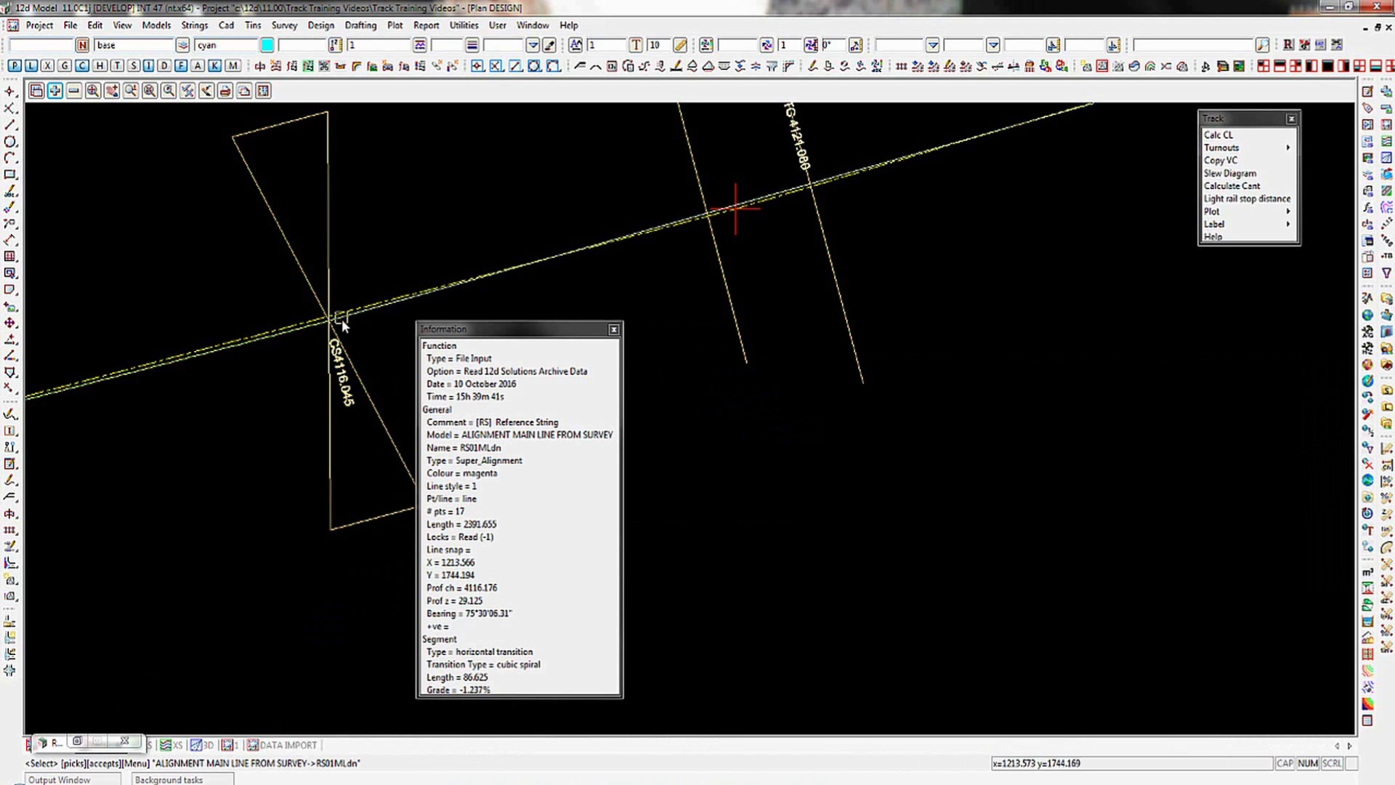
pyautogui.middleClick(342, 320)
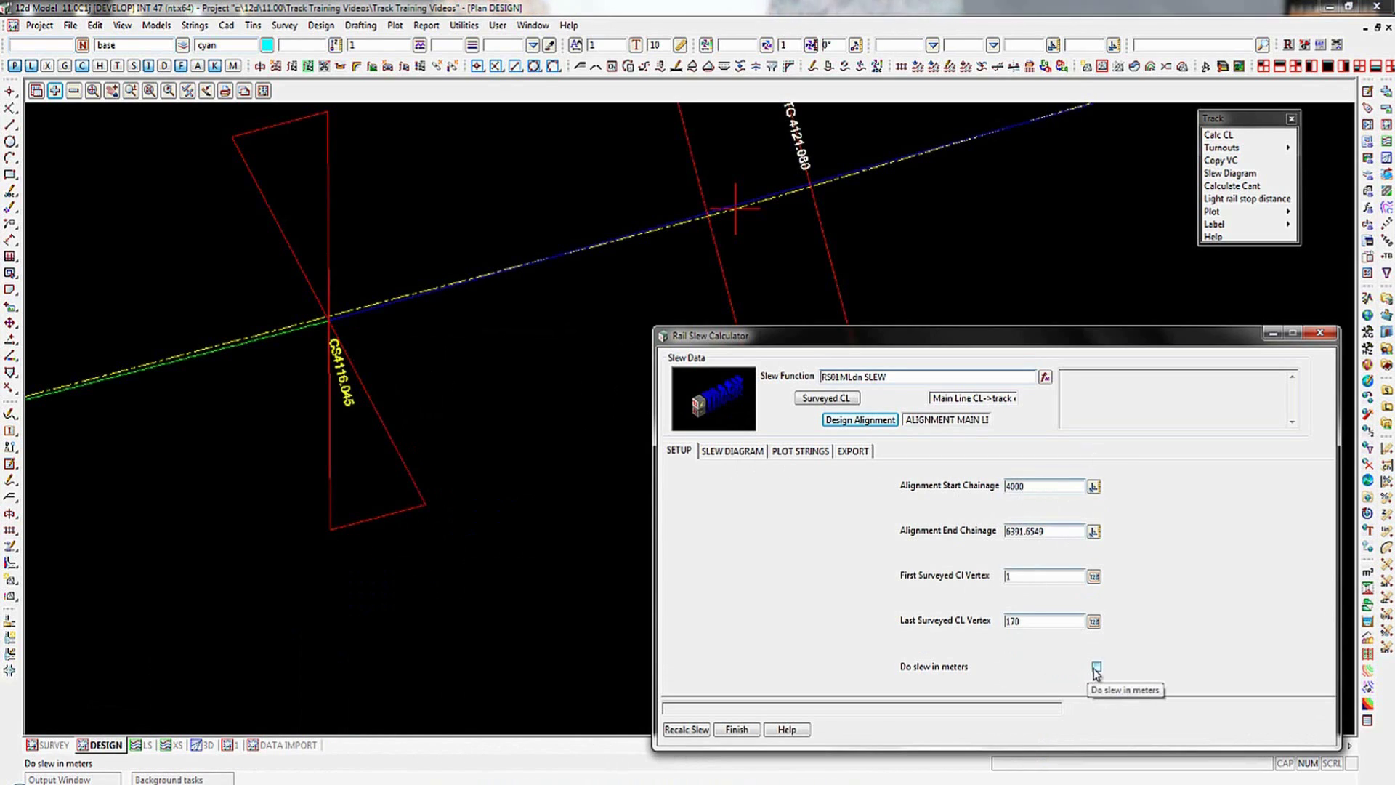
# Step: Recalculate the slew and fit the RS01MLdn SLEW diagram to the plot area
pyautogui.click(684, 729)
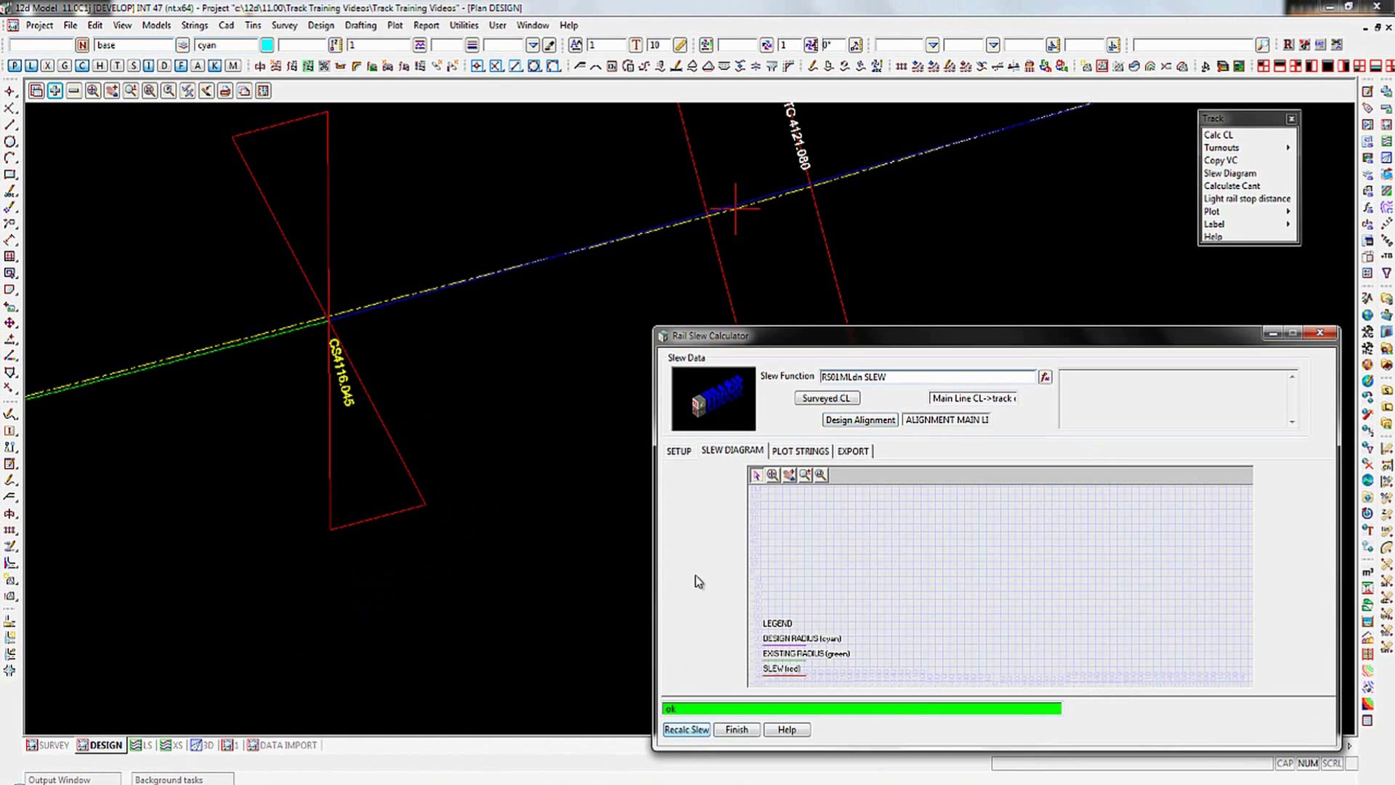
pyautogui.click(772, 475)
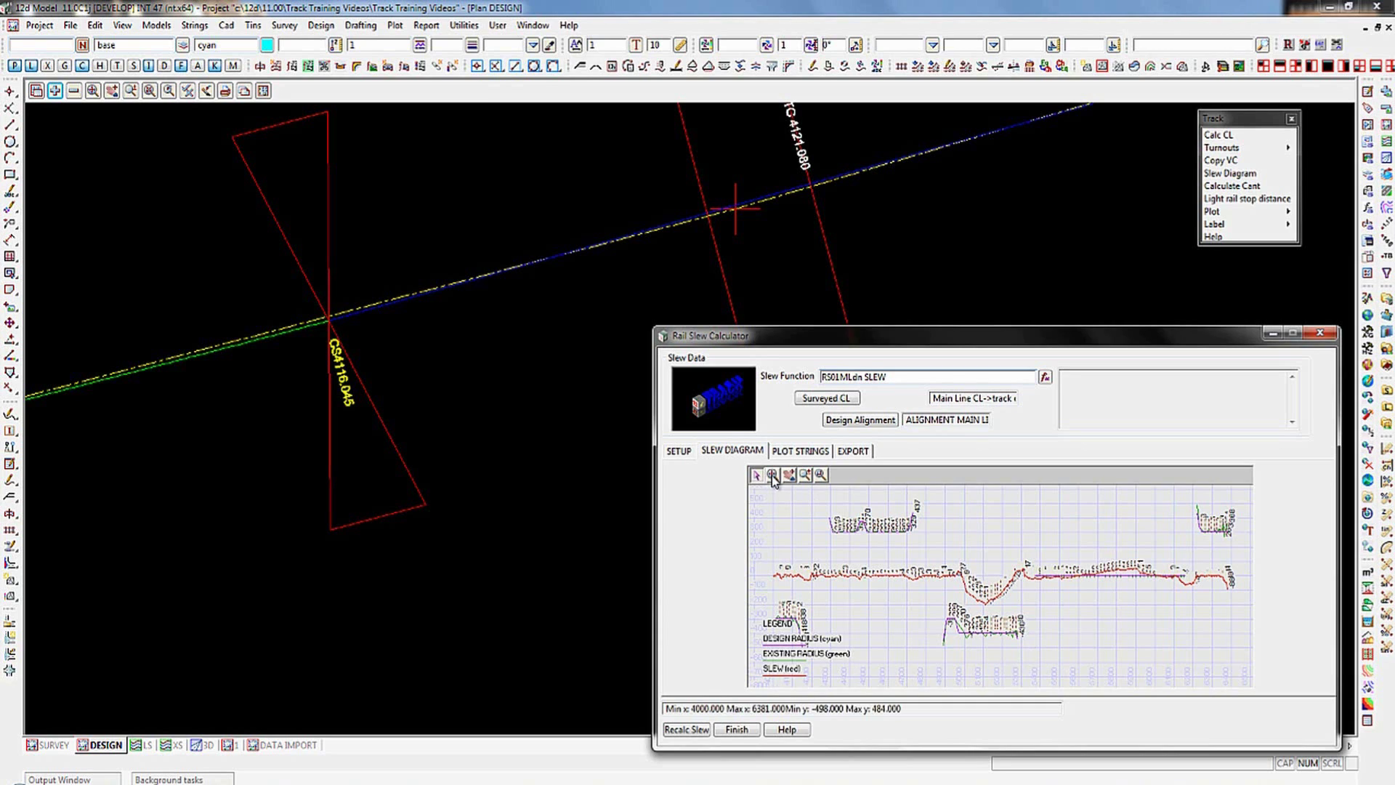
# Step: Zoom into the slew curve and pan back to bring its start into view
pyautogui.click(772, 476)
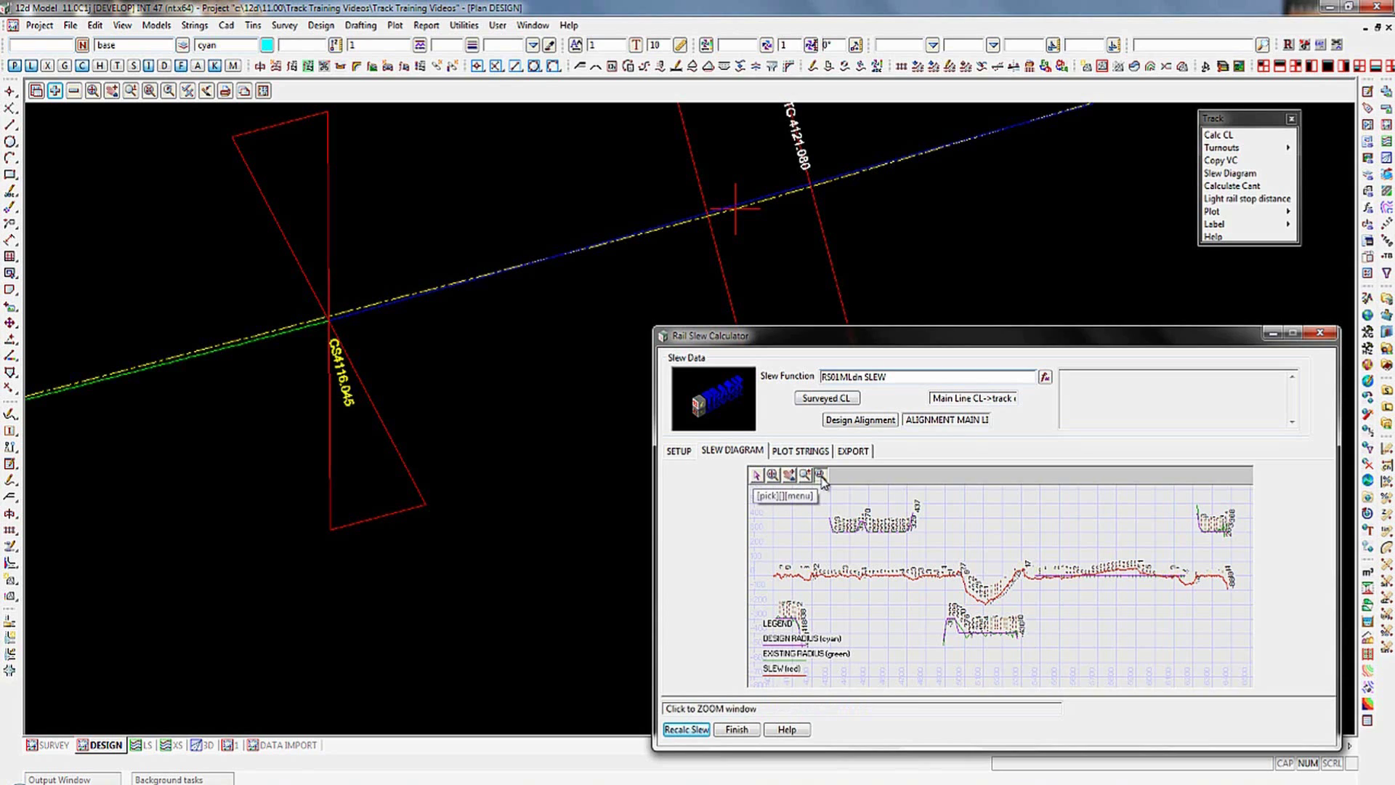
pyautogui.click(919, 557)
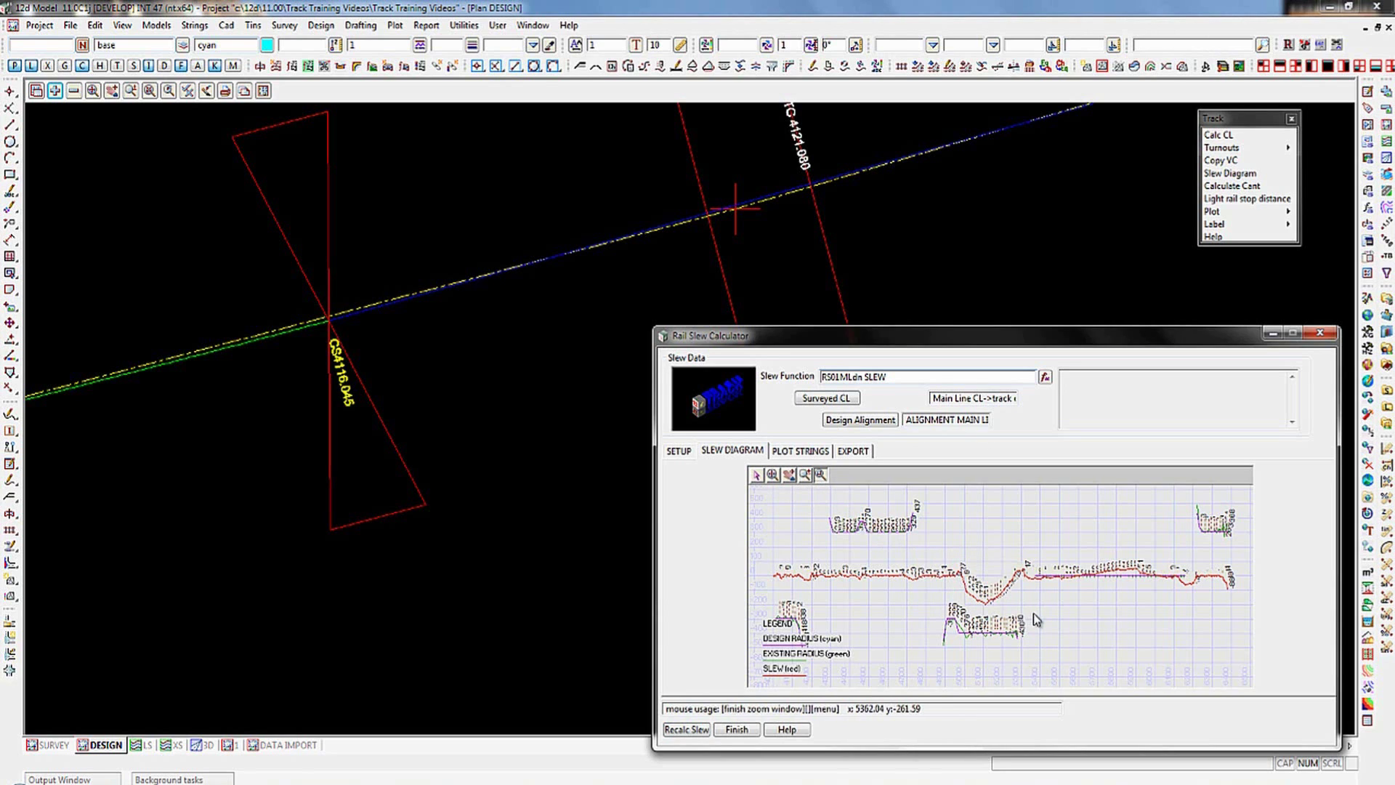
pyautogui.click(1033, 614)
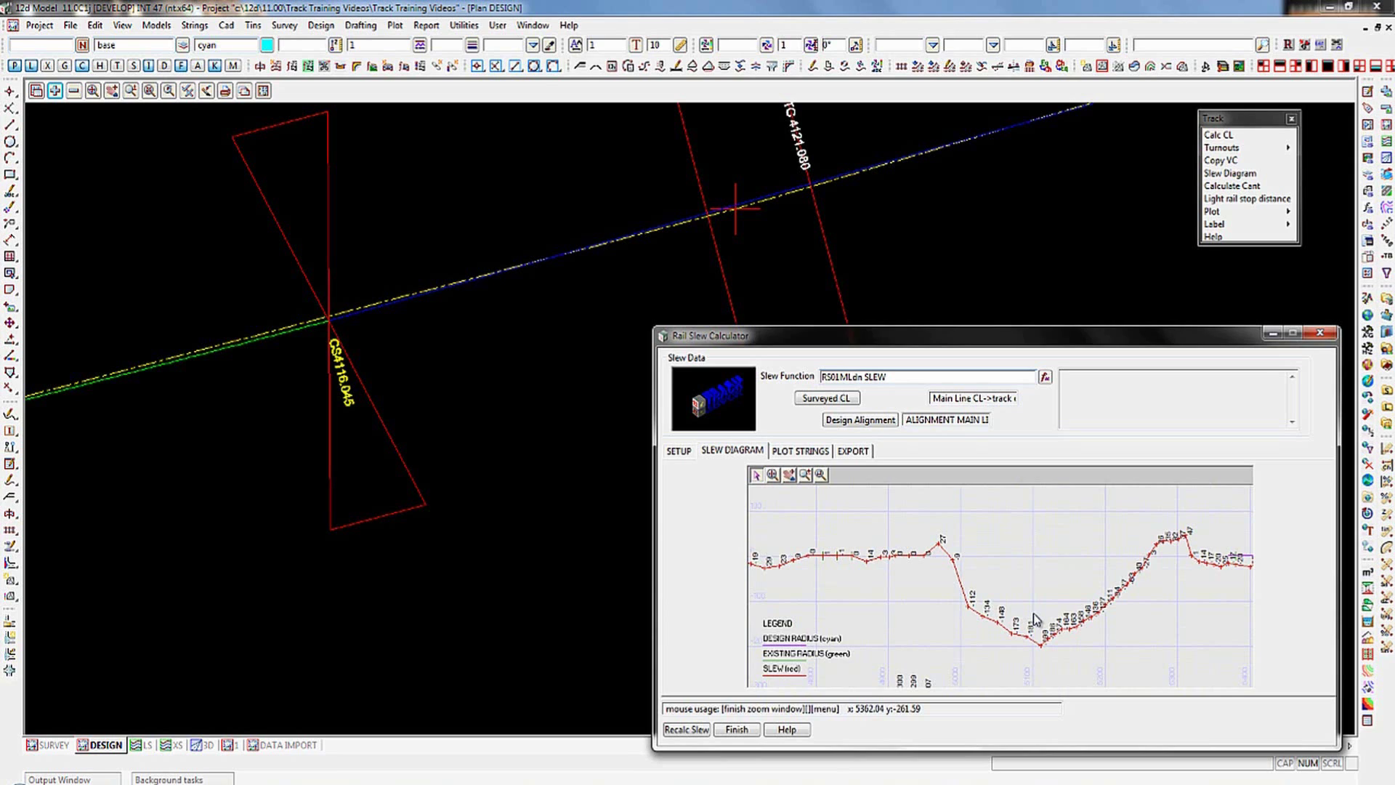
pyautogui.press('Escape')
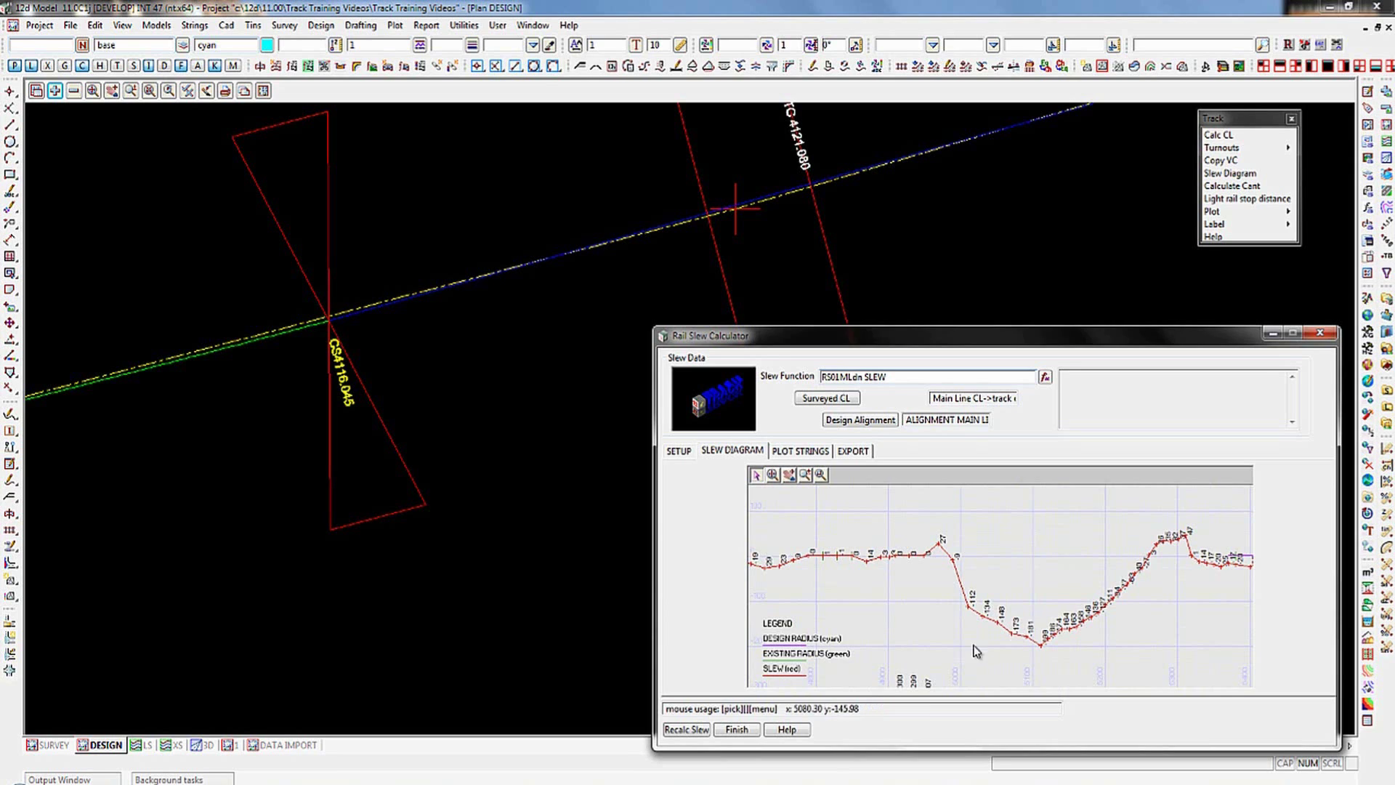
pyautogui.click(790, 476)
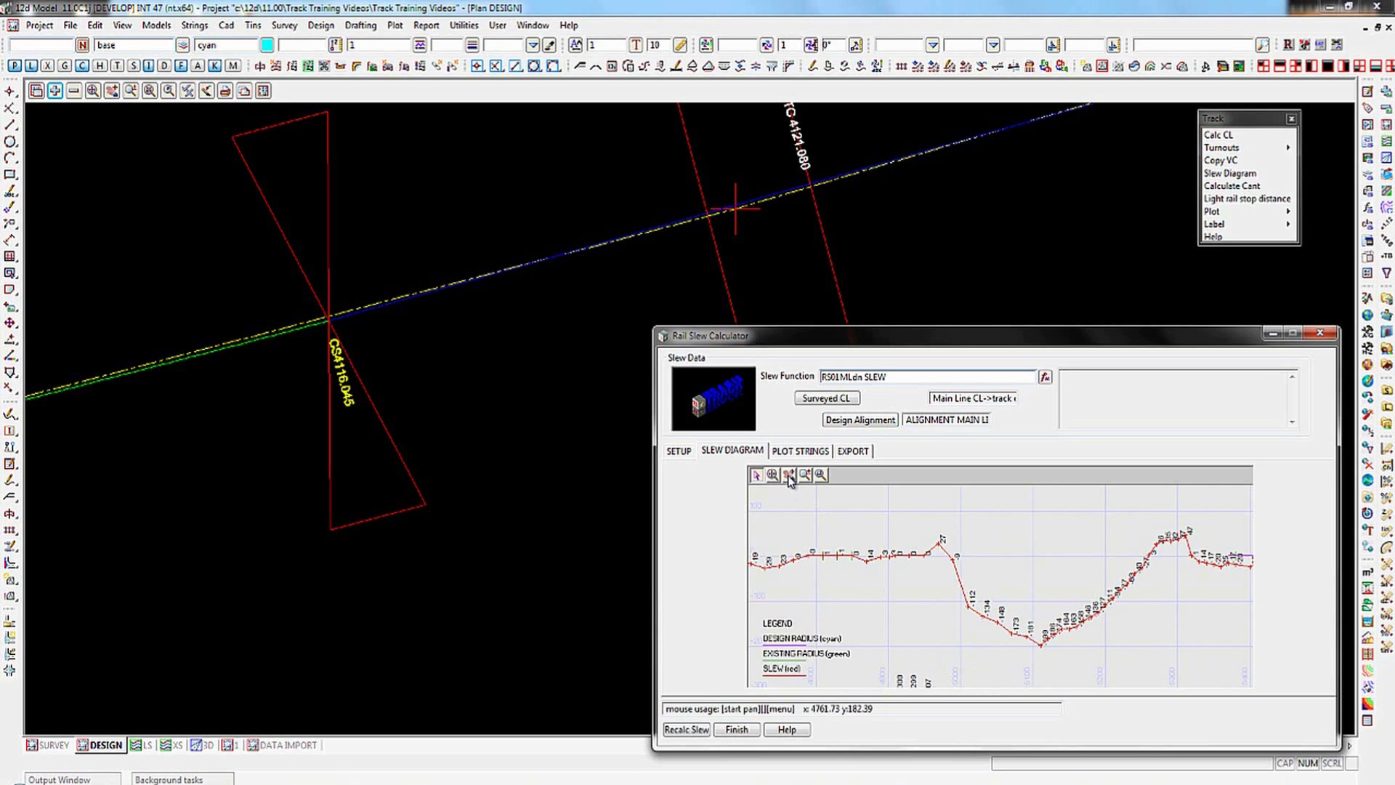
pyautogui.click(791, 568)
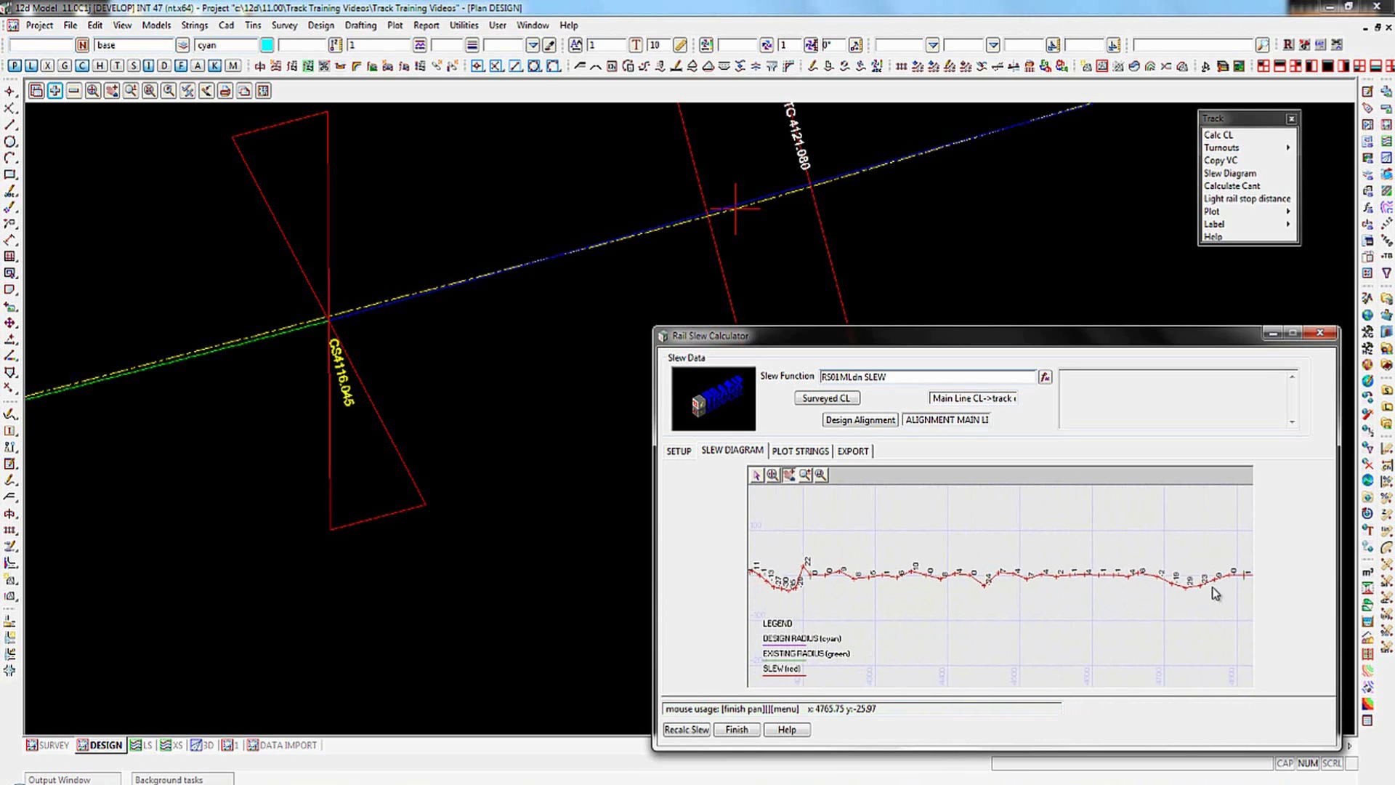
pyautogui.click(1214, 592)
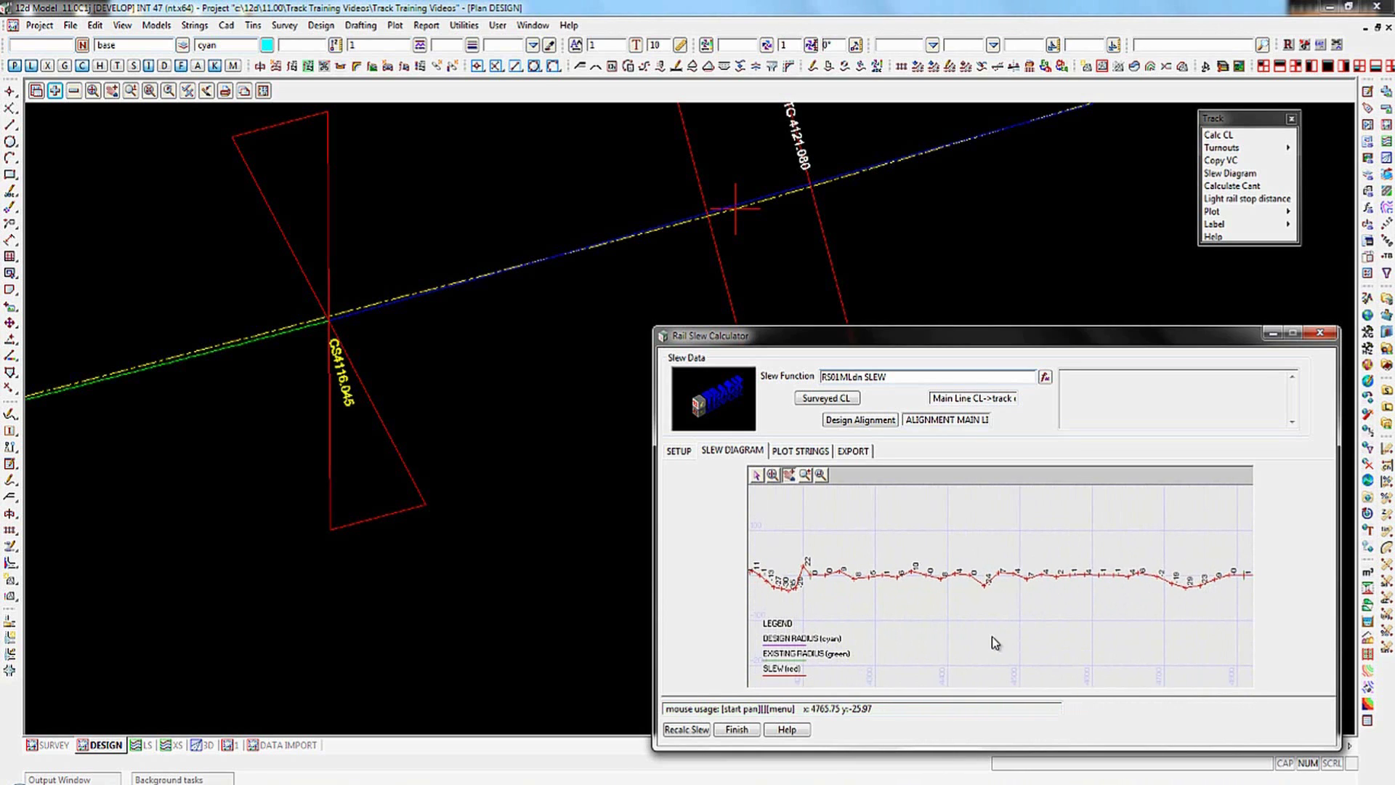
pyautogui.click(798, 582)
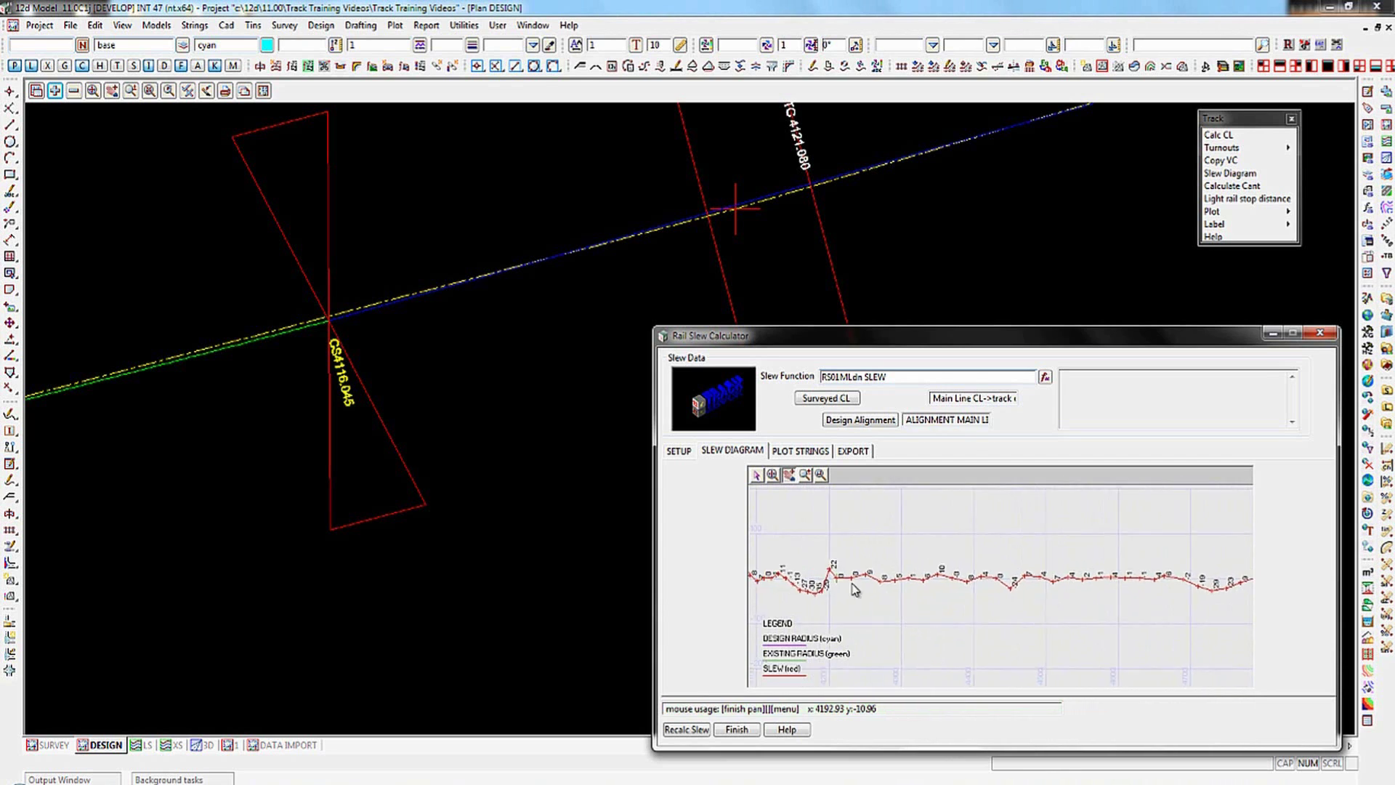
pyautogui.click(1189, 590)
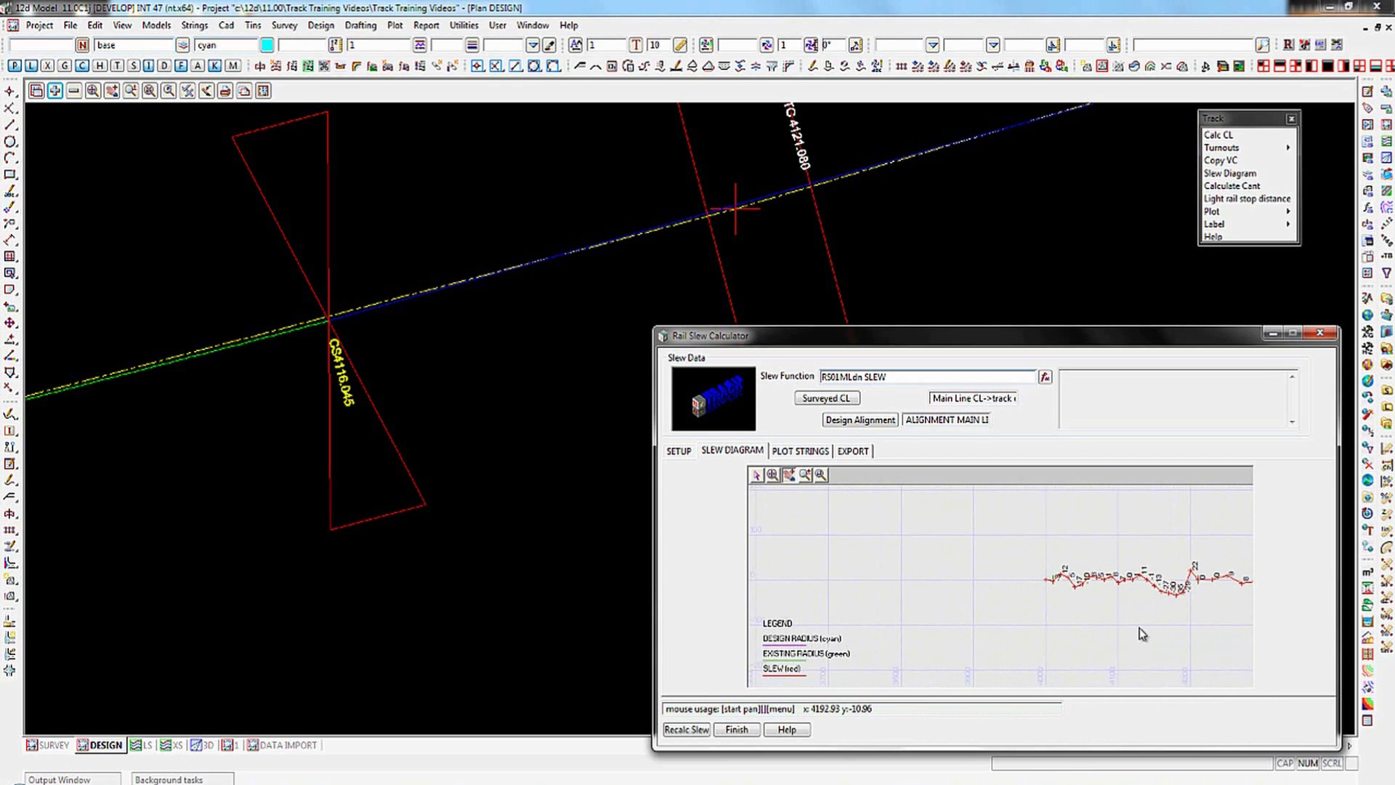
pyautogui.click(1101, 585)
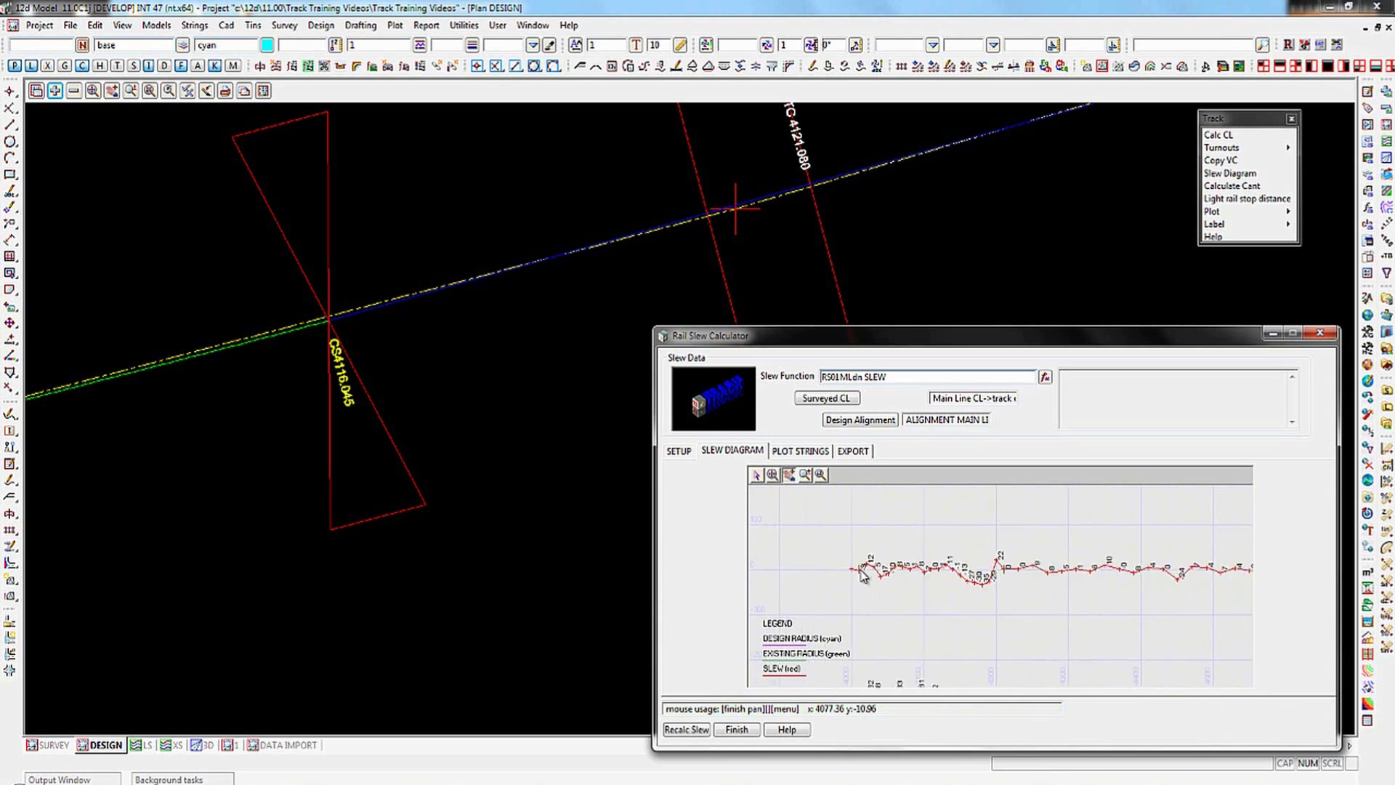
pyautogui.click(794, 577)
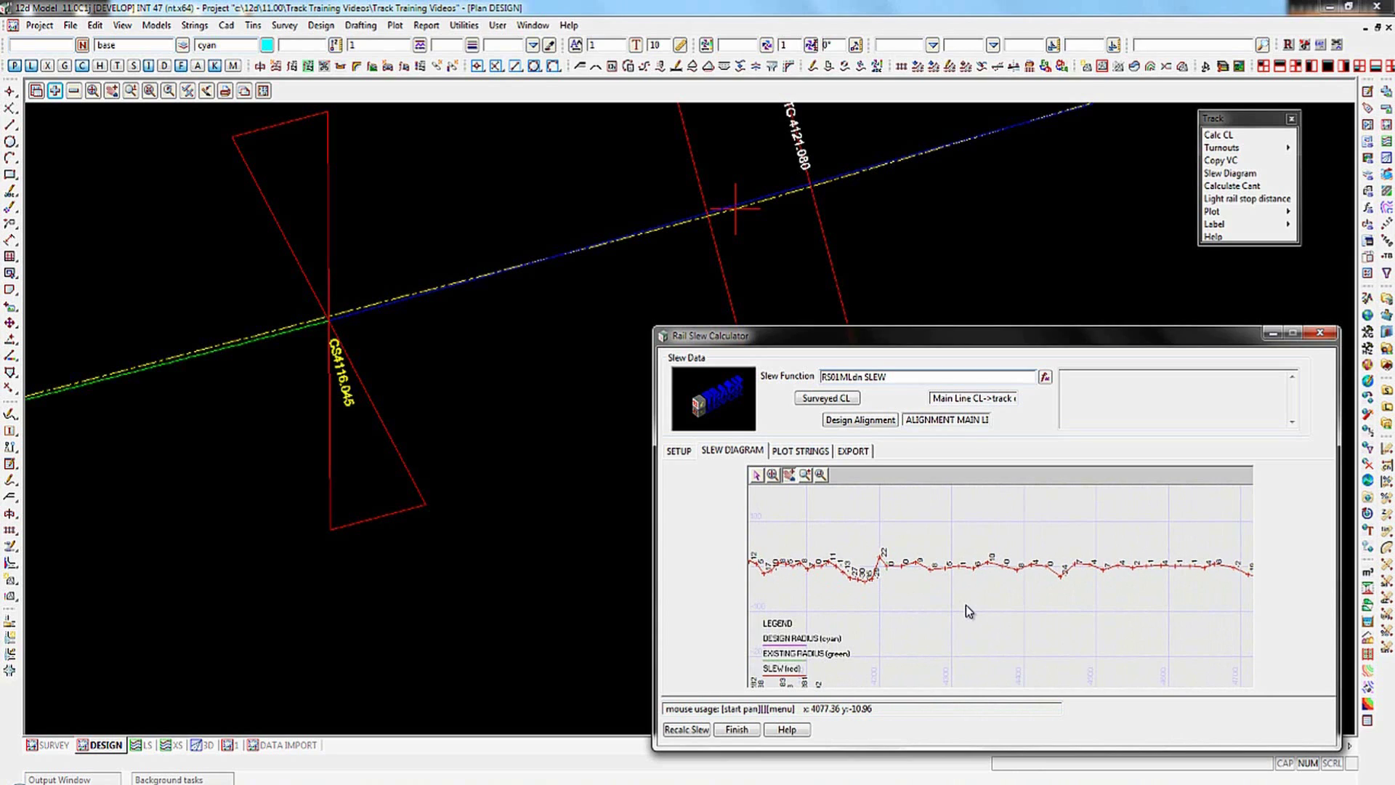
# Step: Zoom in closer and shift the graph sideways, then fit the whole 4000–6381 profile
pyautogui.click(806, 475)
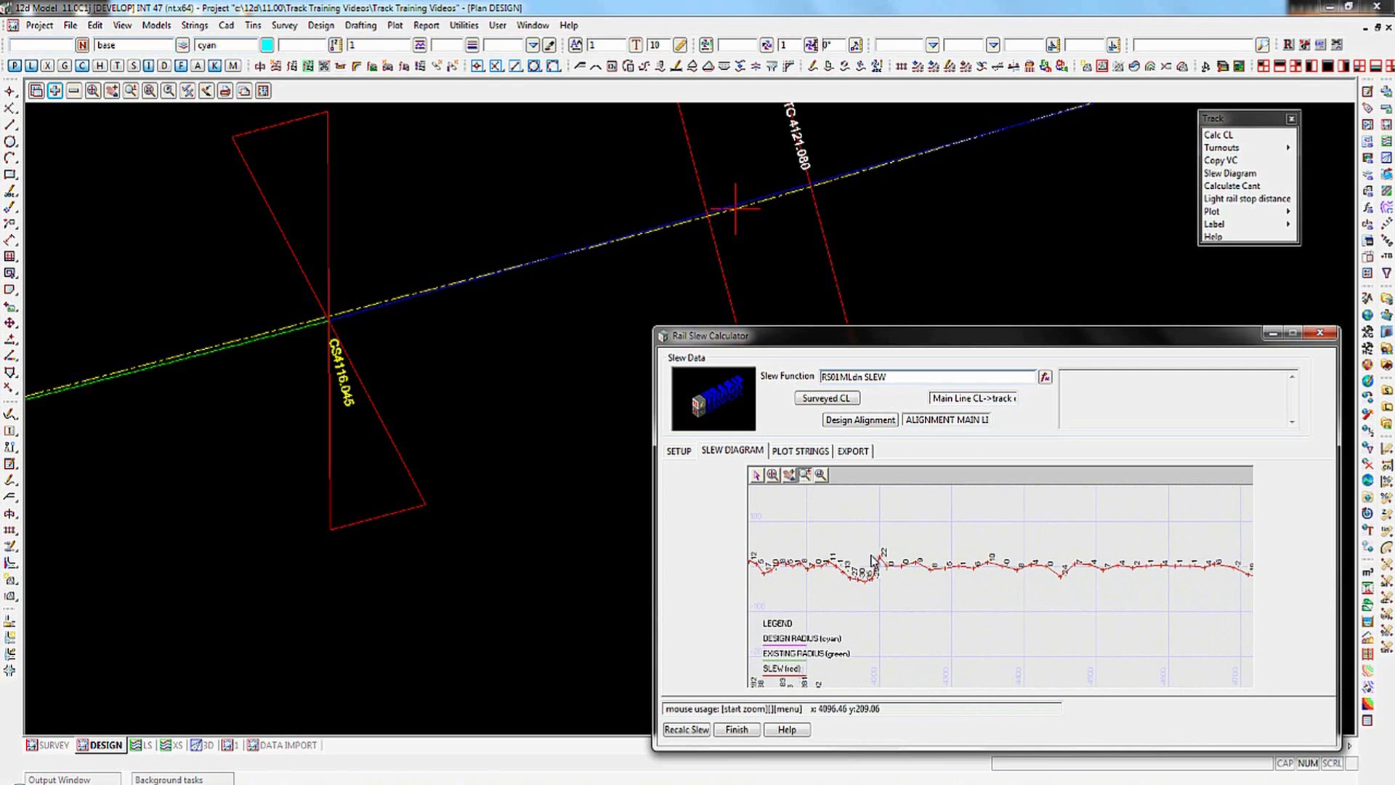
pyautogui.click(996, 585)
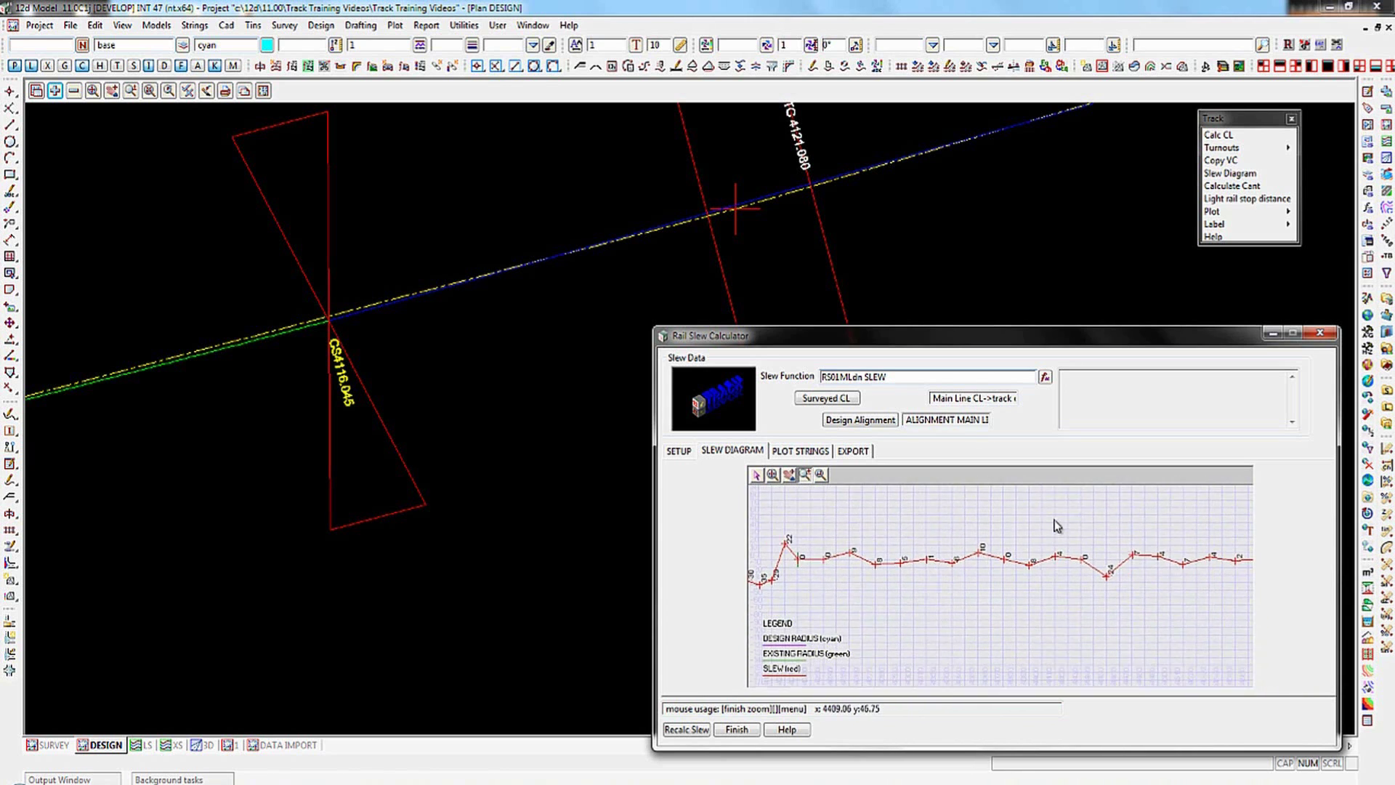
pyautogui.click(1047, 585)
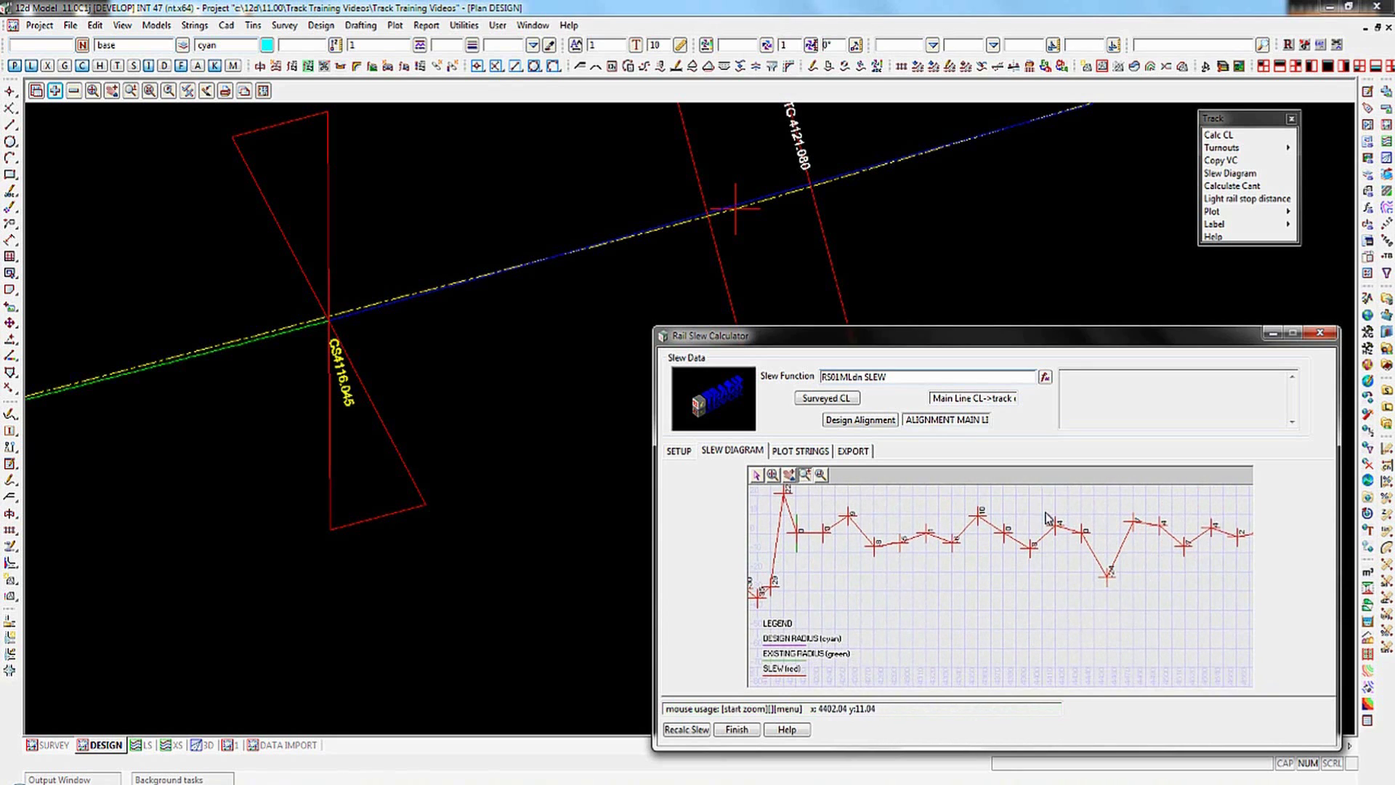
pyautogui.click(790, 475)
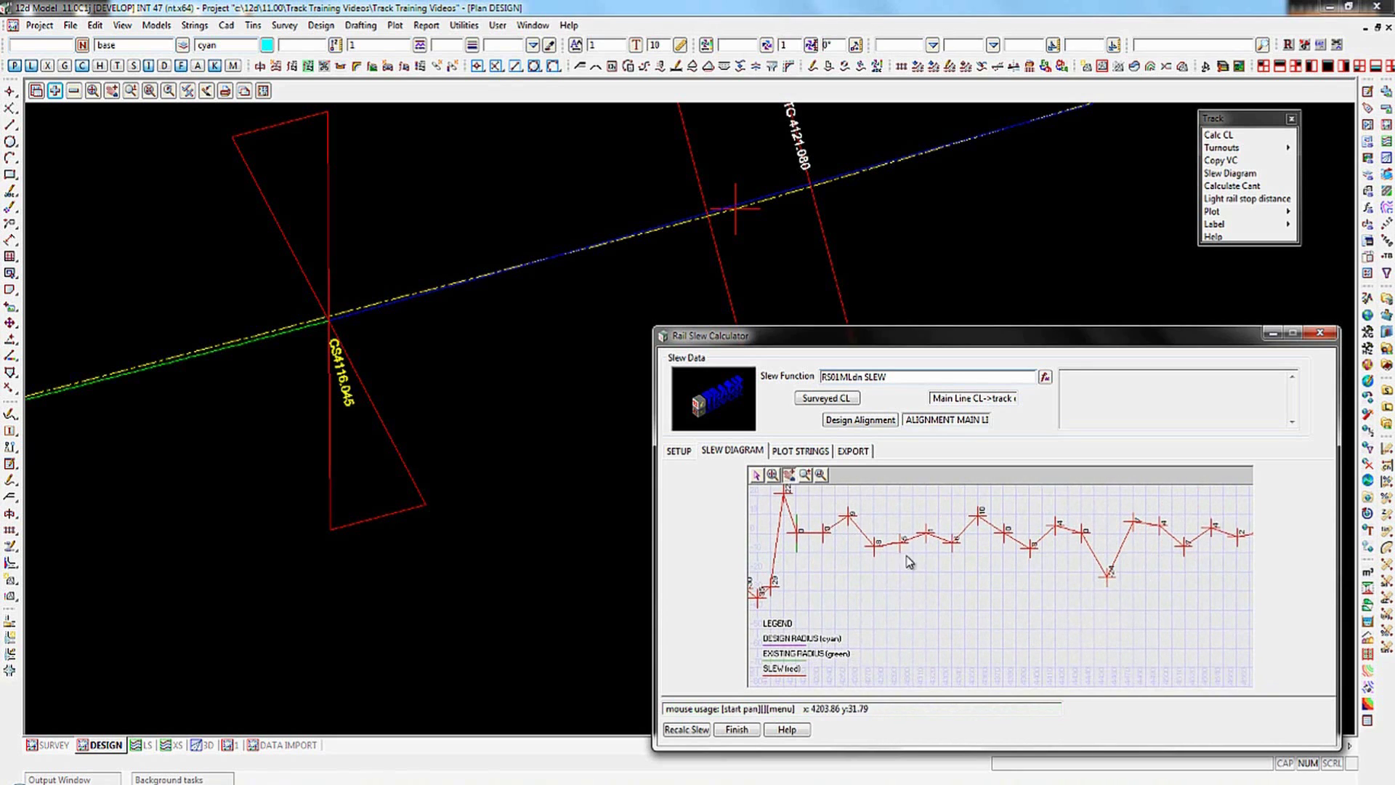
pyautogui.click(933, 574)
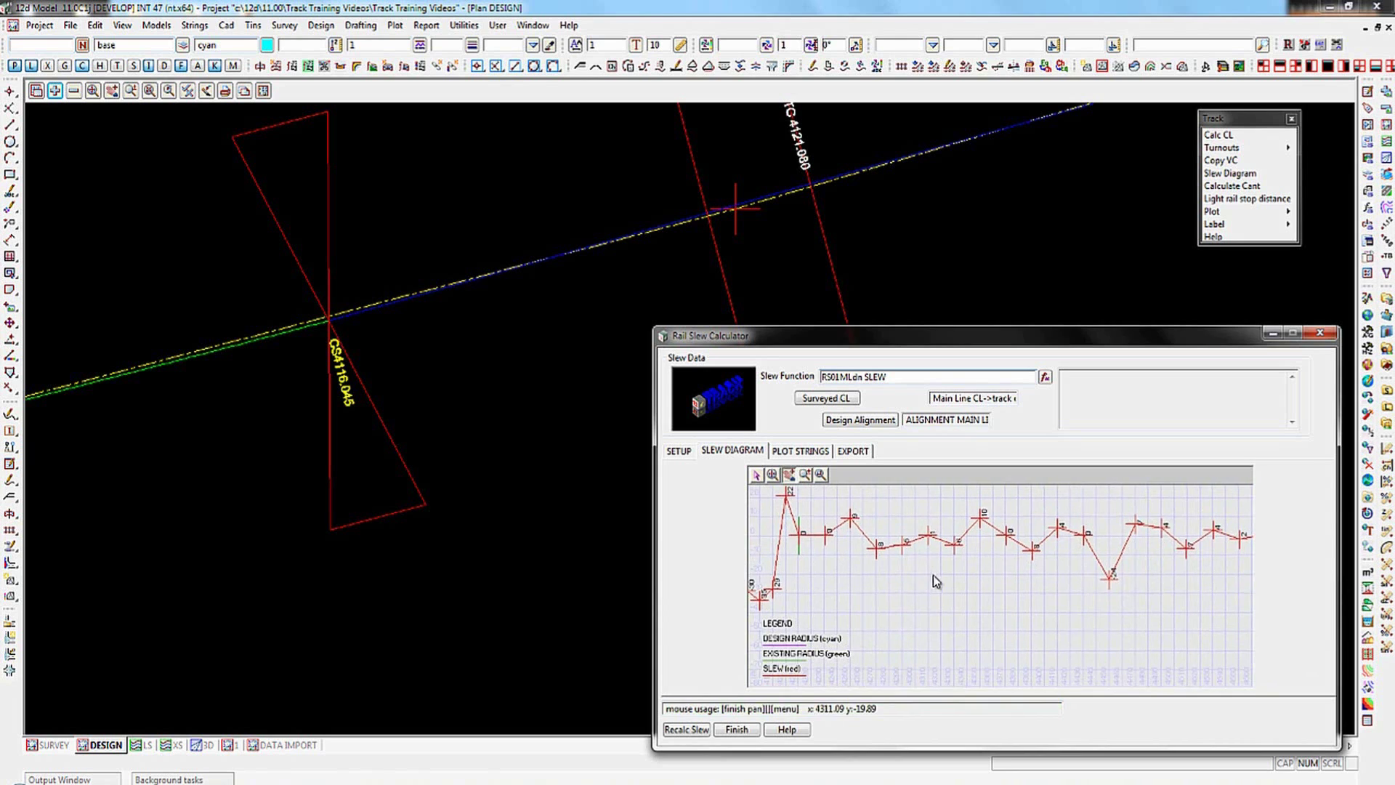
pyautogui.click(1102, 603)
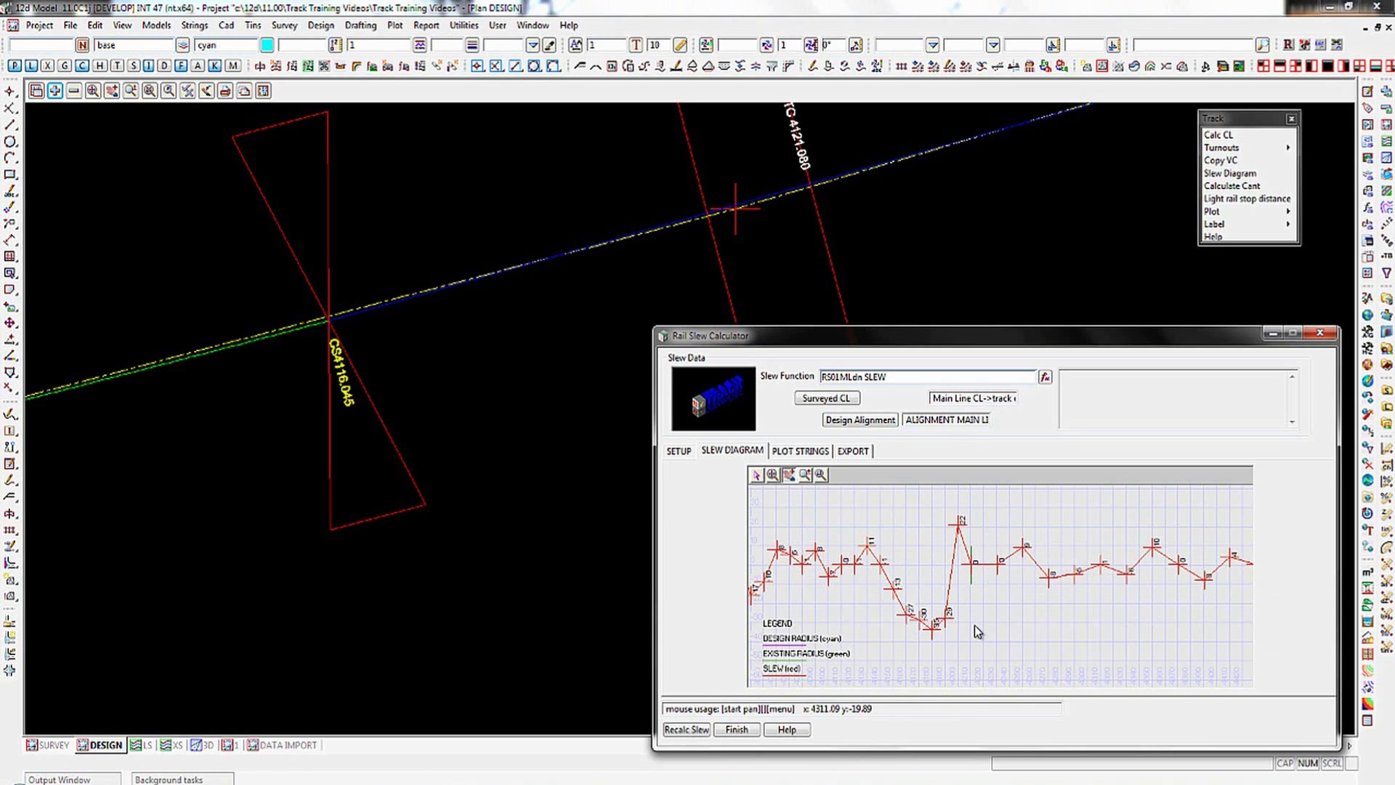
pyautogui.click(772, 475)
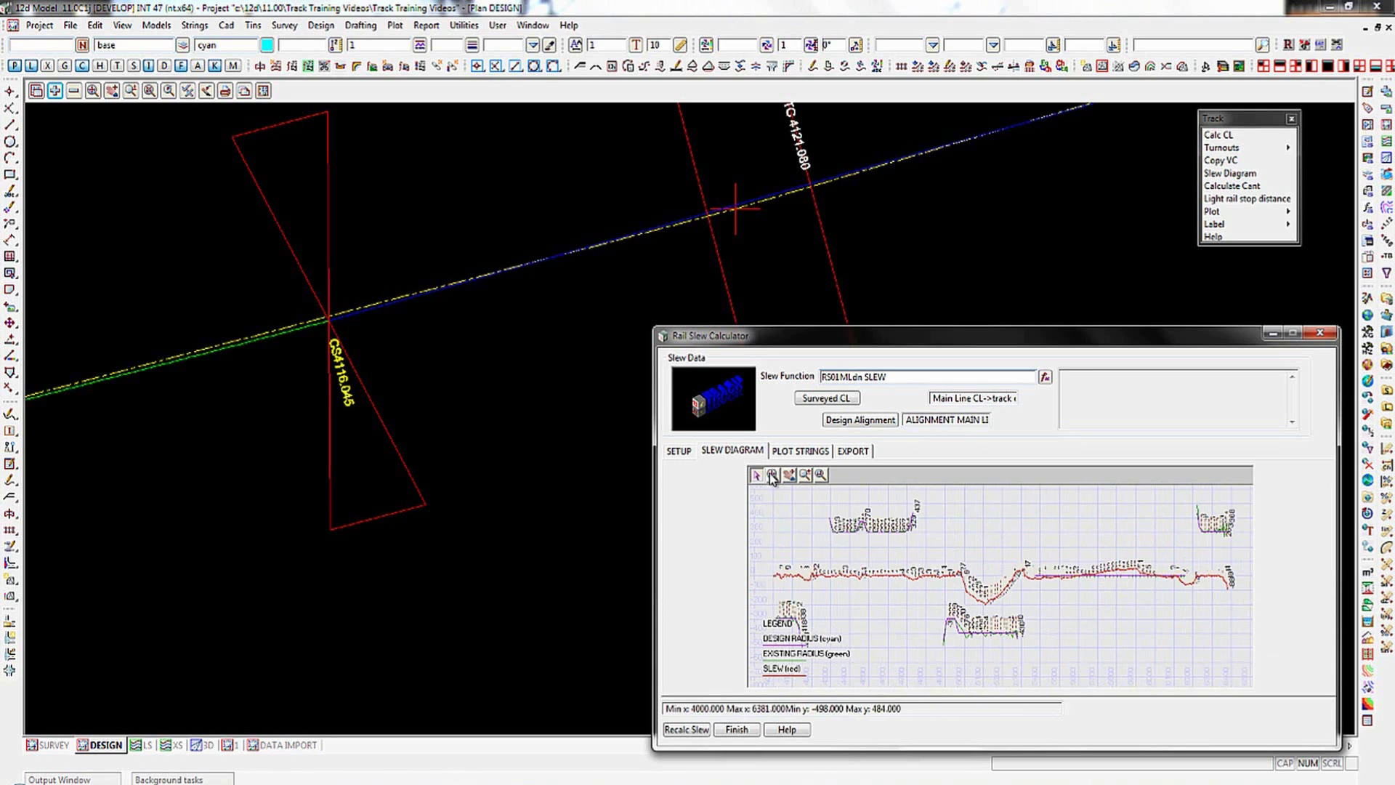
# Step: Enable Plot Slew Offsets and name the offset string RS01MLdn SLEW OFFSETS
pyautogui.click(799, 451)
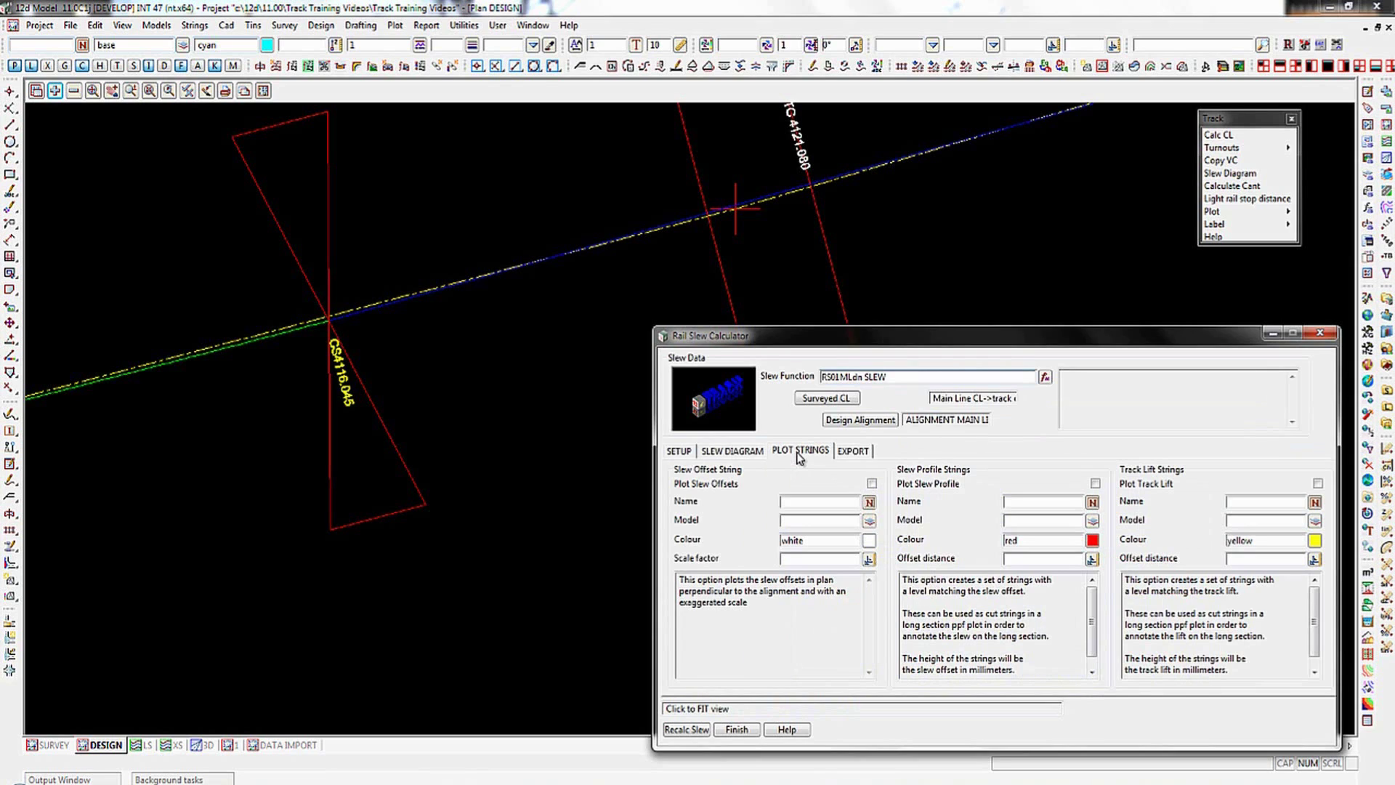
pyautogui.click(872, 483)
pyautogui.click(800, 504)
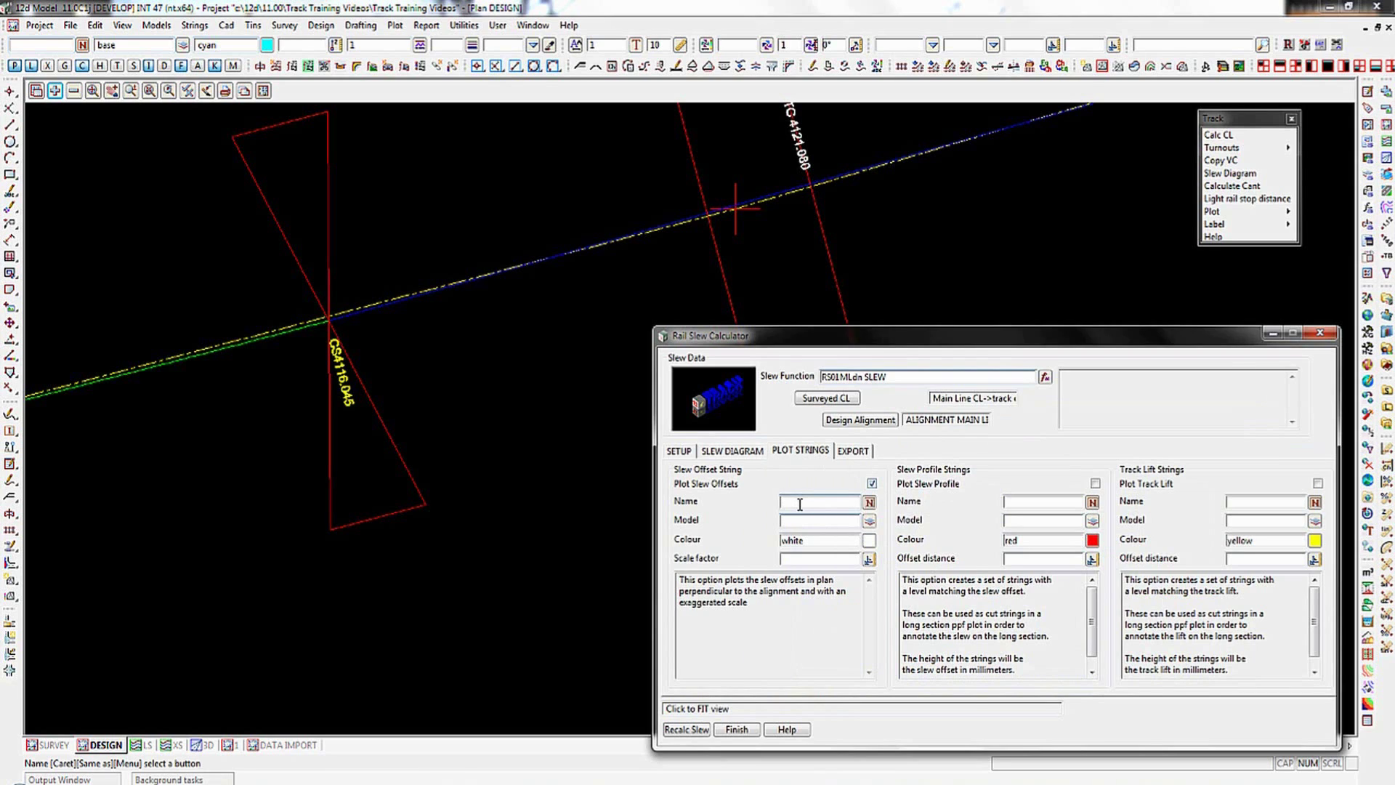
pyautogui.write('RS')
pyautogui.write('01')
pyautogui.write('ML')
pyautogui.write('d')
pyautogui.write('n')
pyautogui.write(' S')
pyautogui.write('LEW OF')
pyautogui.write('FSETS')
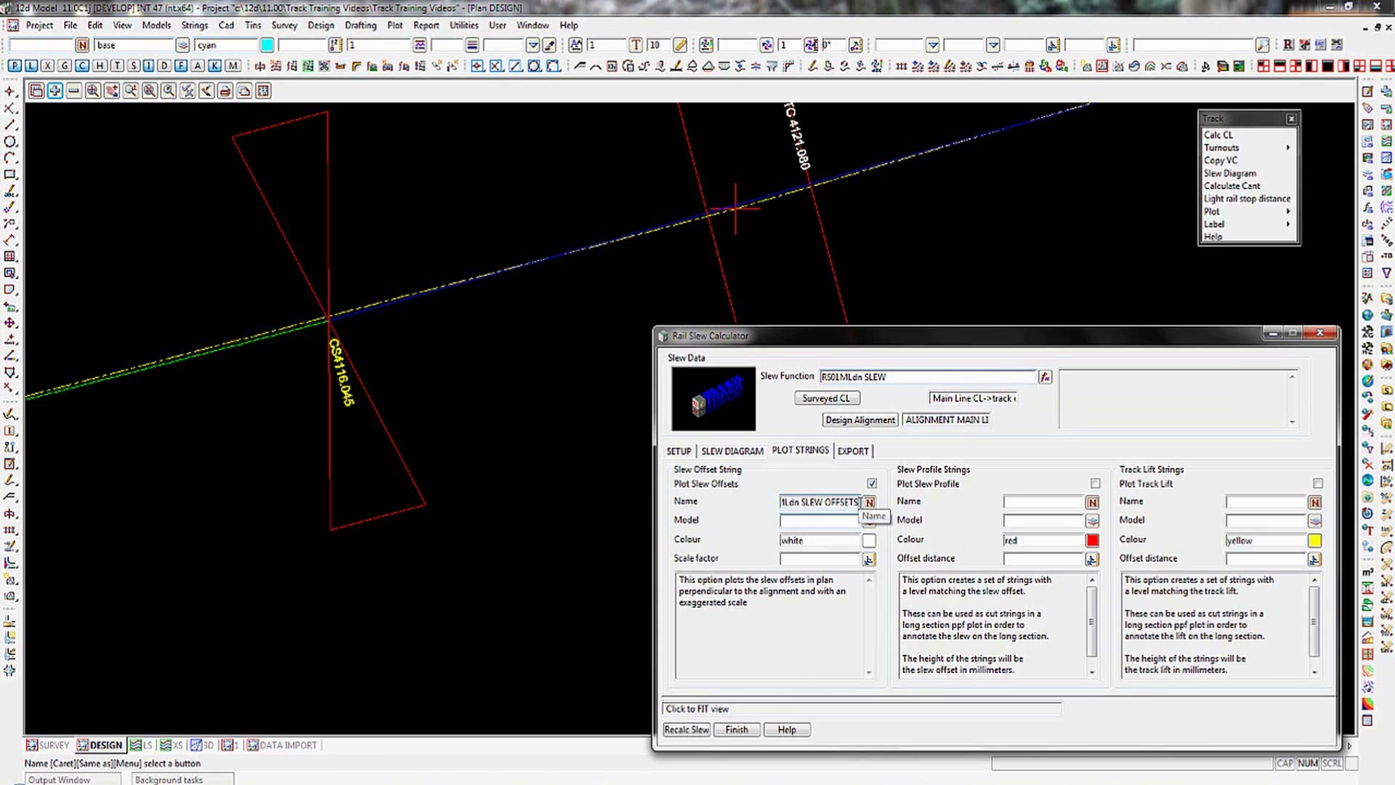
pyautogui.moveTo(858, 501); pyautogui.dragTo(761, 501)
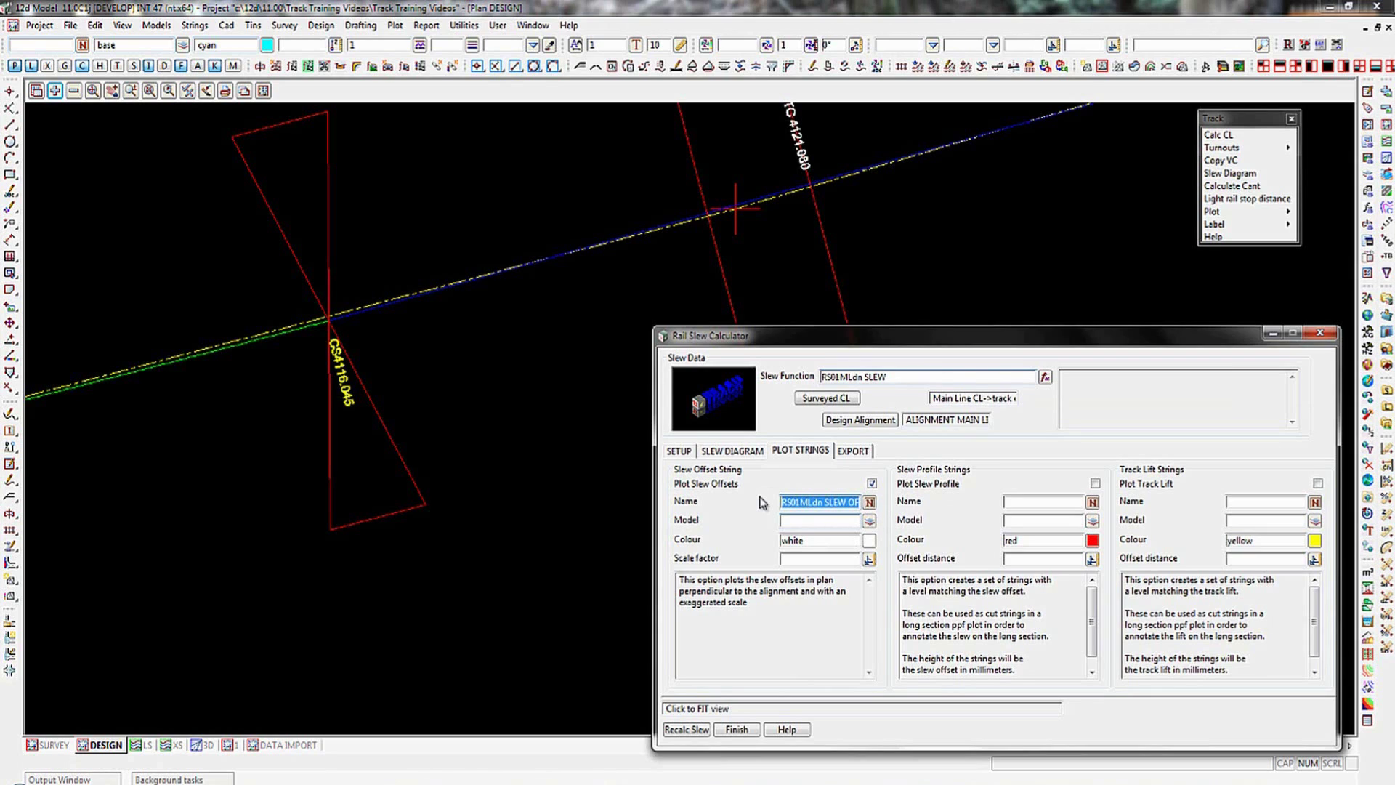
pyautogui.hotkey('ctrl', 'c')
# Step: Use the same name for the offsets model and set the scale factor to 1
pyautogui.click(801, 520)
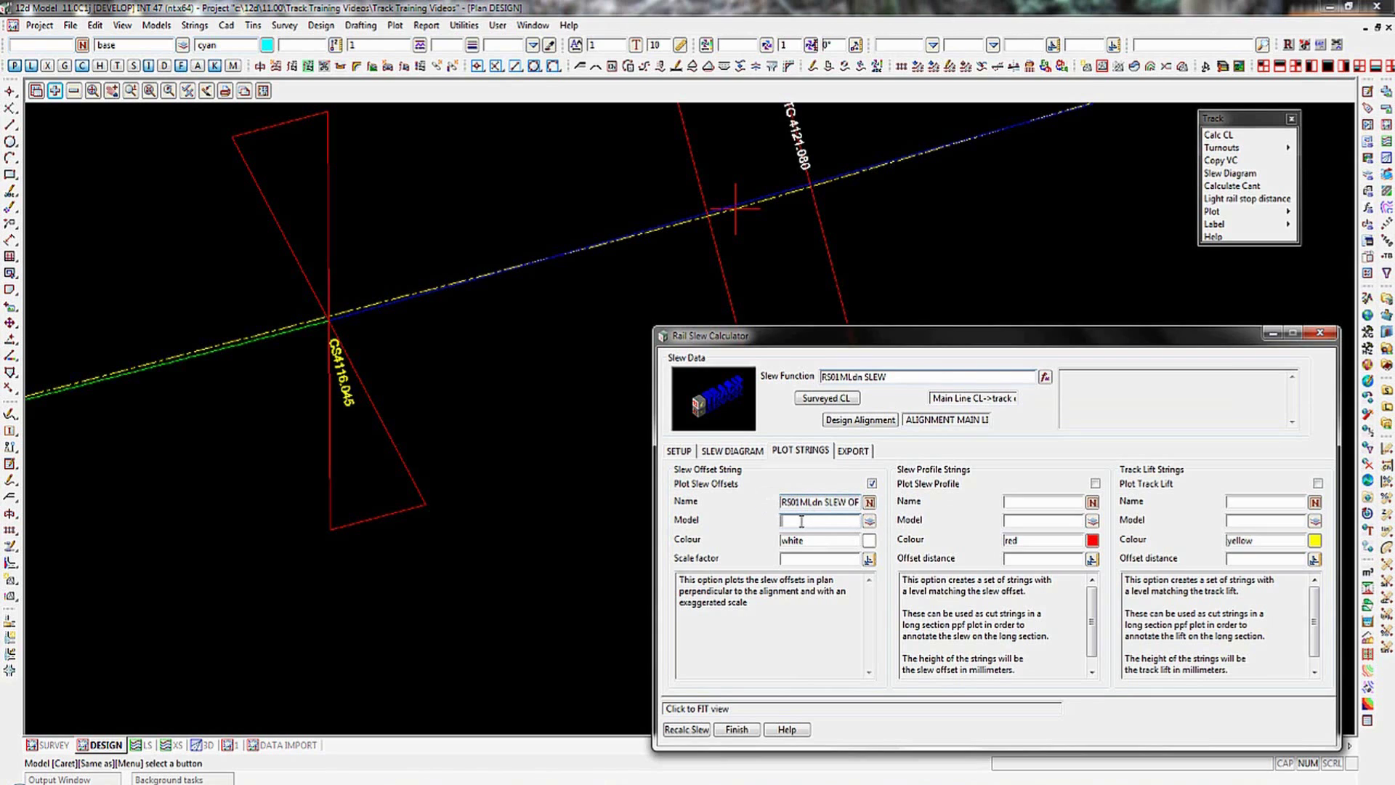
pyautogui.hotkey('ctrl', 'v')
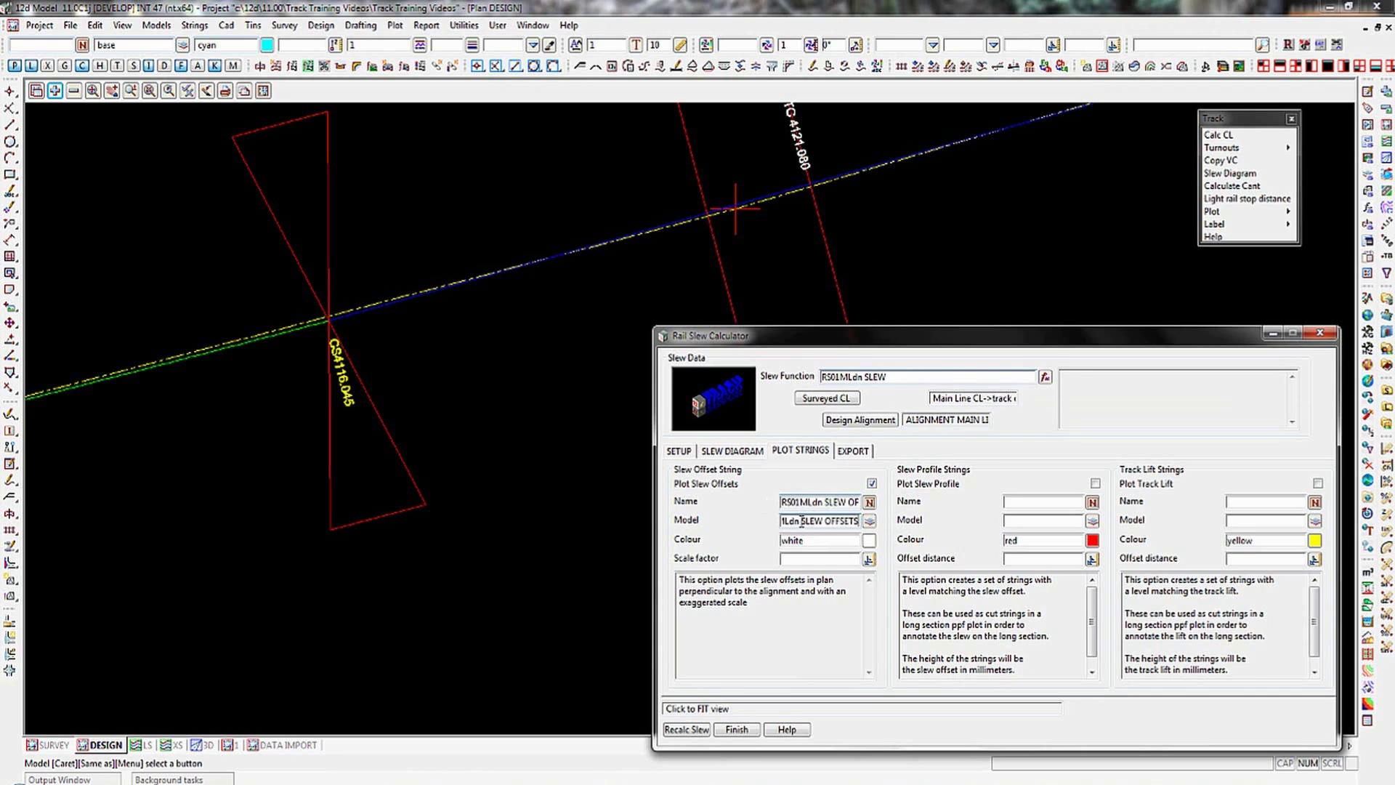
pyautogui.click(810, 560)
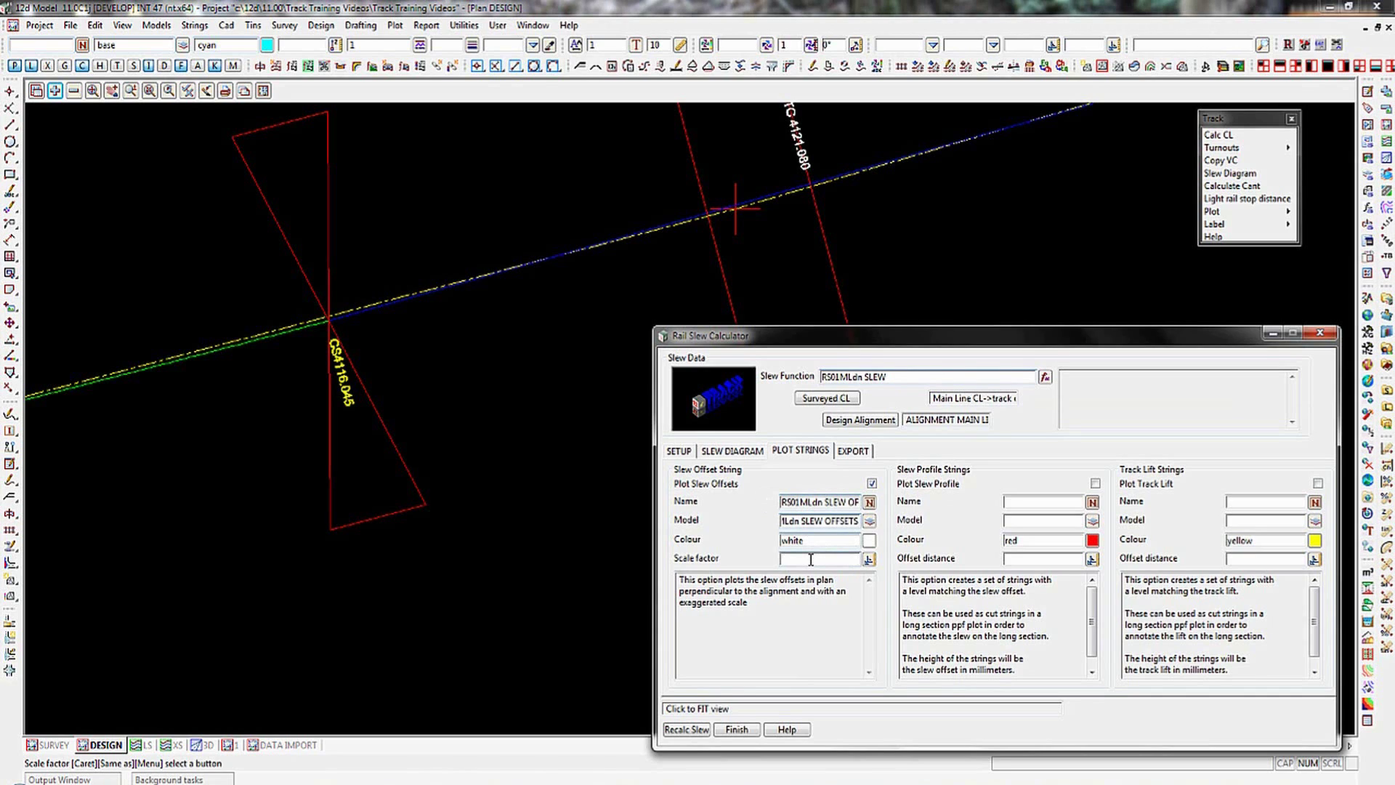
pyautogui.write('1')
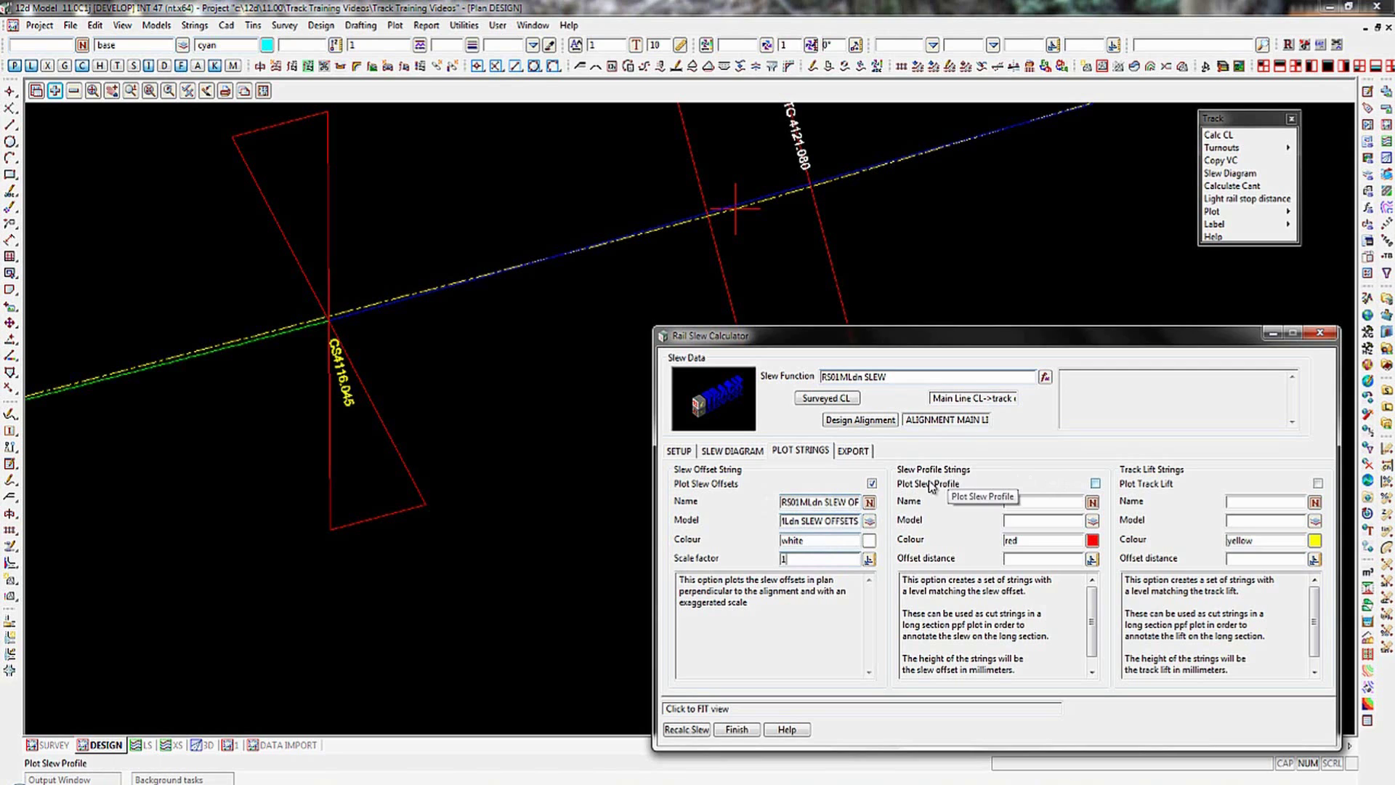
# Step: Enable the slew profile plot, with string and model RS01MLdn SLEW PROFILE and offset distance 1
pyautogui.click(1096, 484)
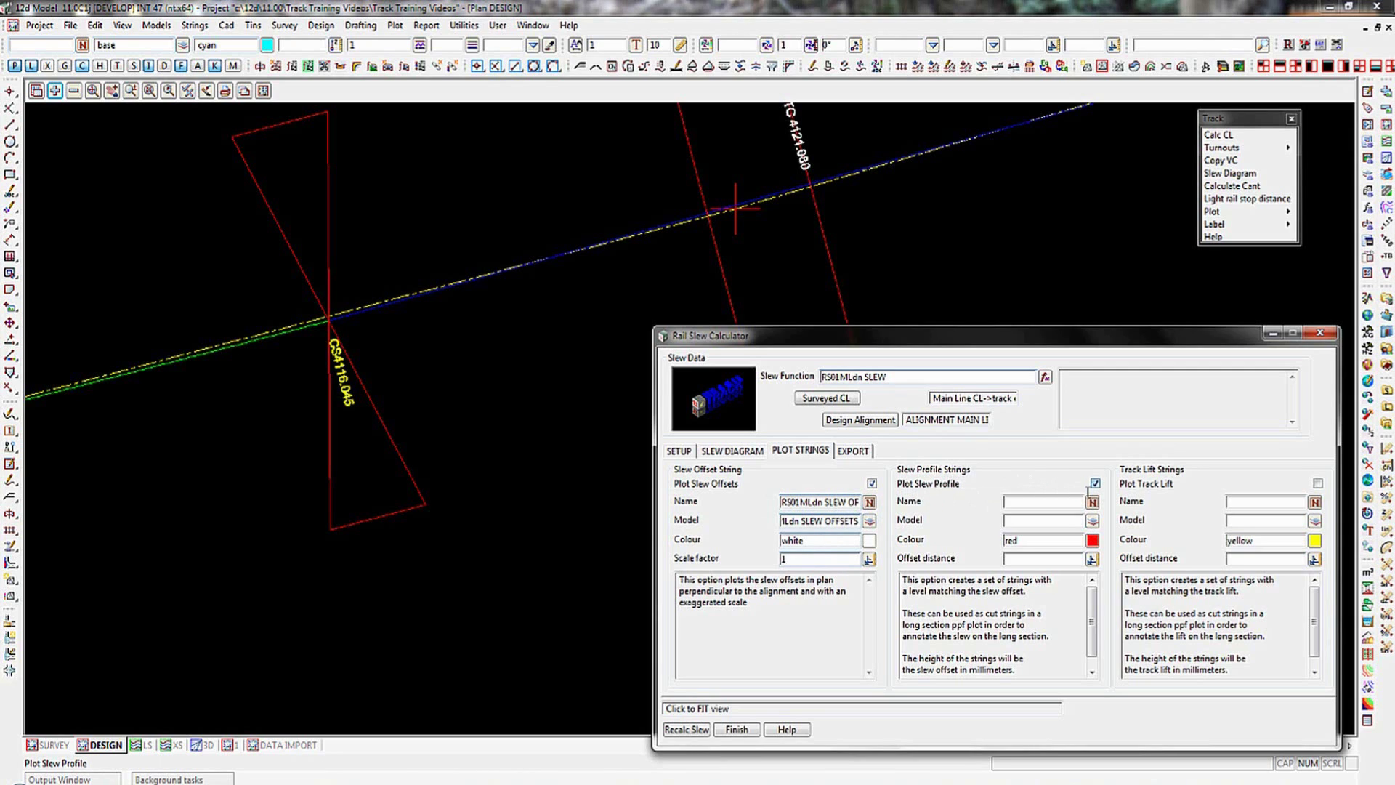
pyautogui.click(1017, 503)
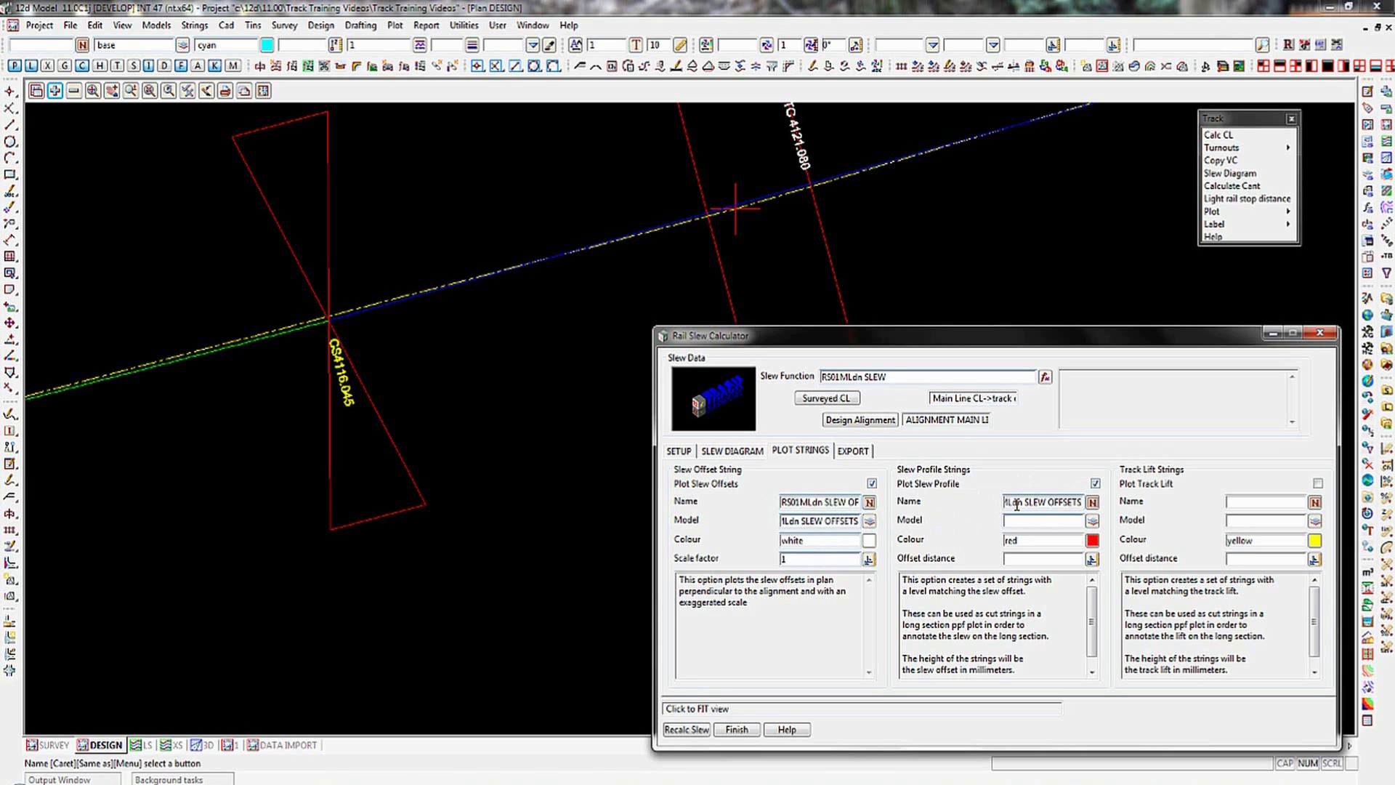
pyautogui.moveTo(1081, 503); pyautogui.dragTo(1049, 503)
pyautogui.write('PROFILE')
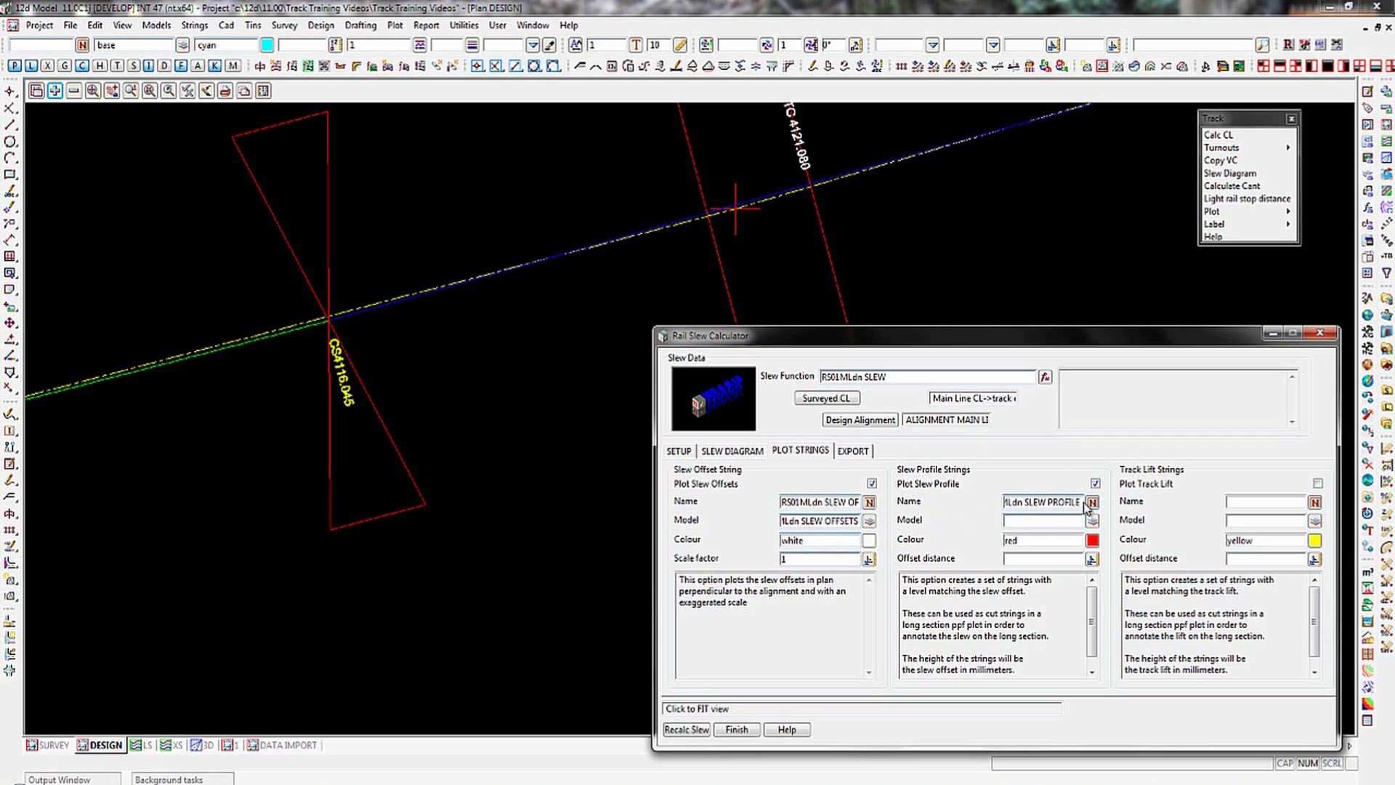
pyautogui.moveTo(1082, 503); pyautogui.dragTo(983, 507)
pyautogui.click(1009, 521)
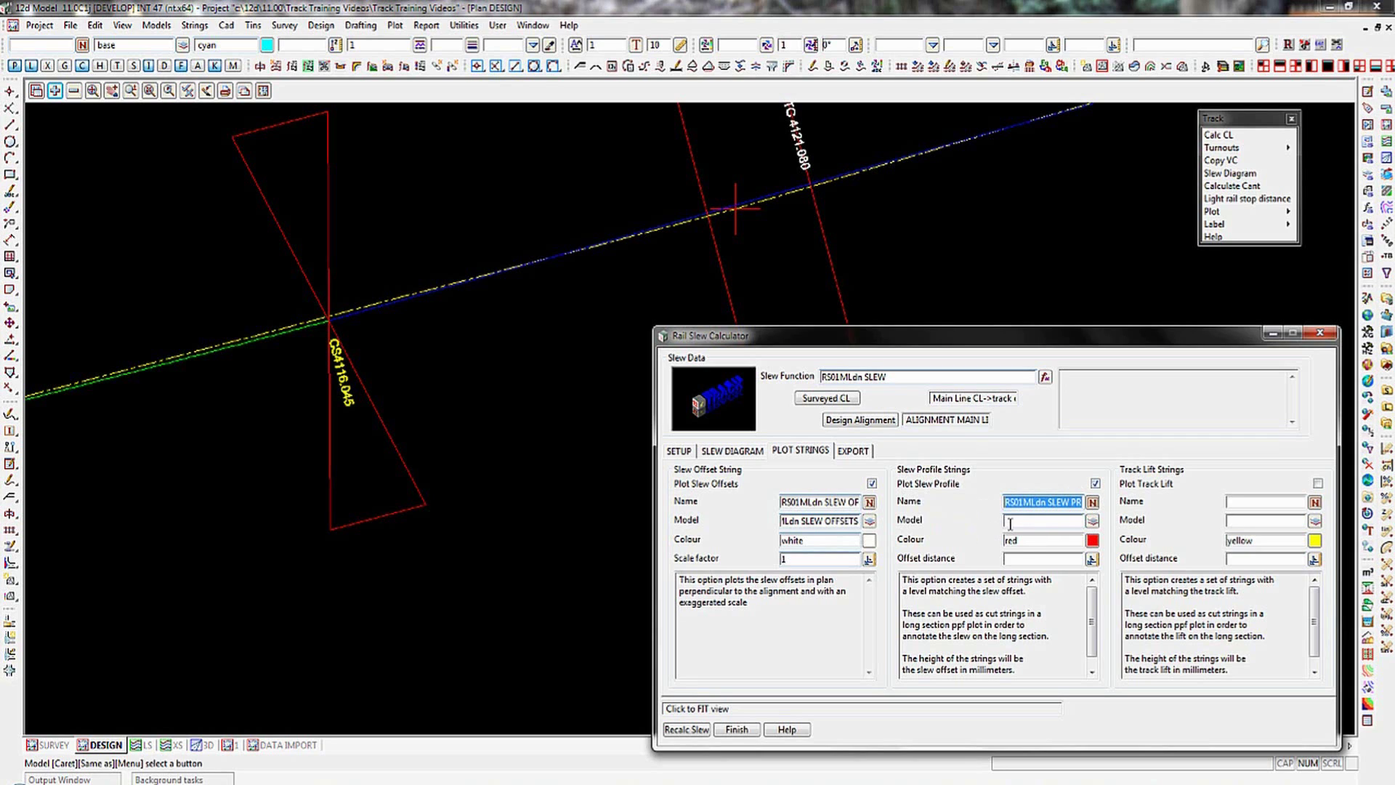
pyautogui.hotkey('ctrl', 'v')
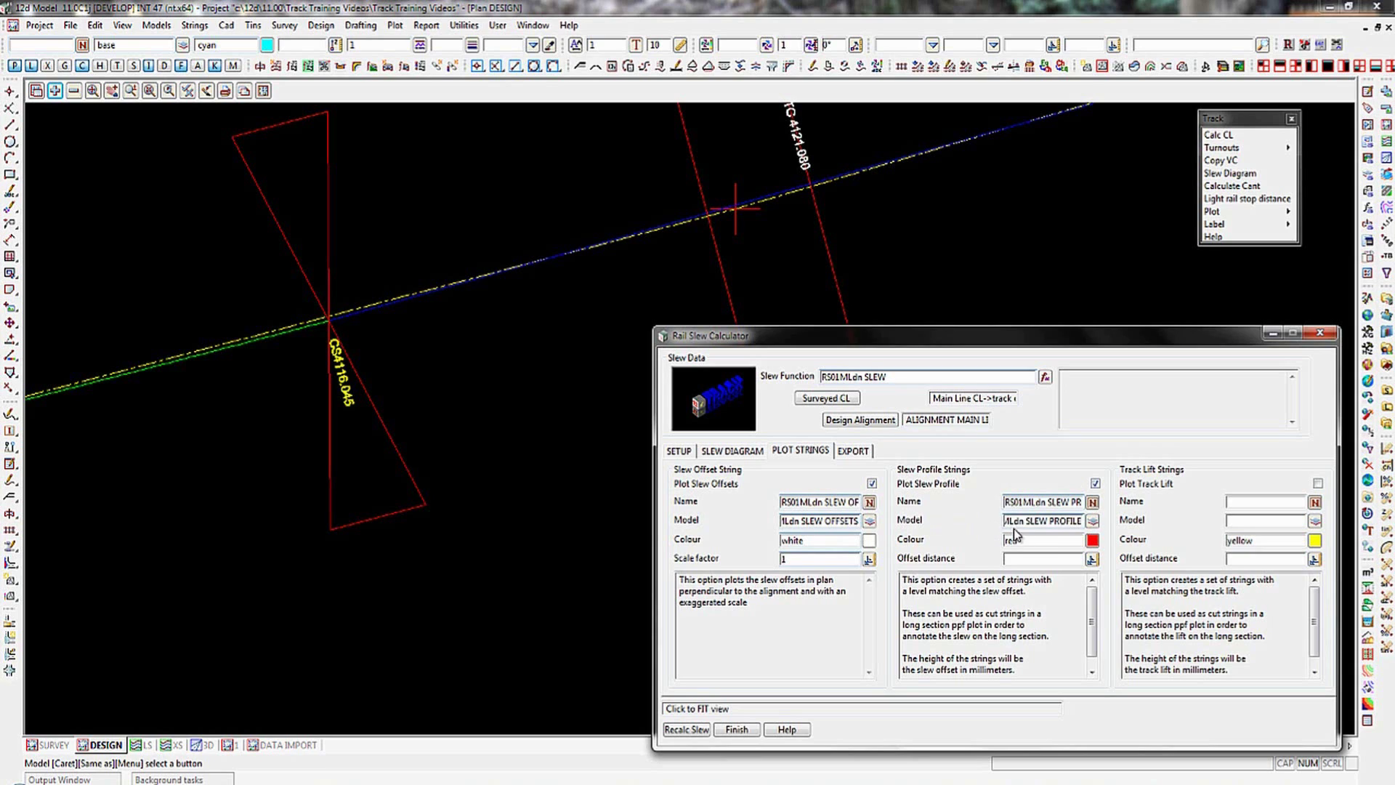
pyautogui.click(1009, 559)
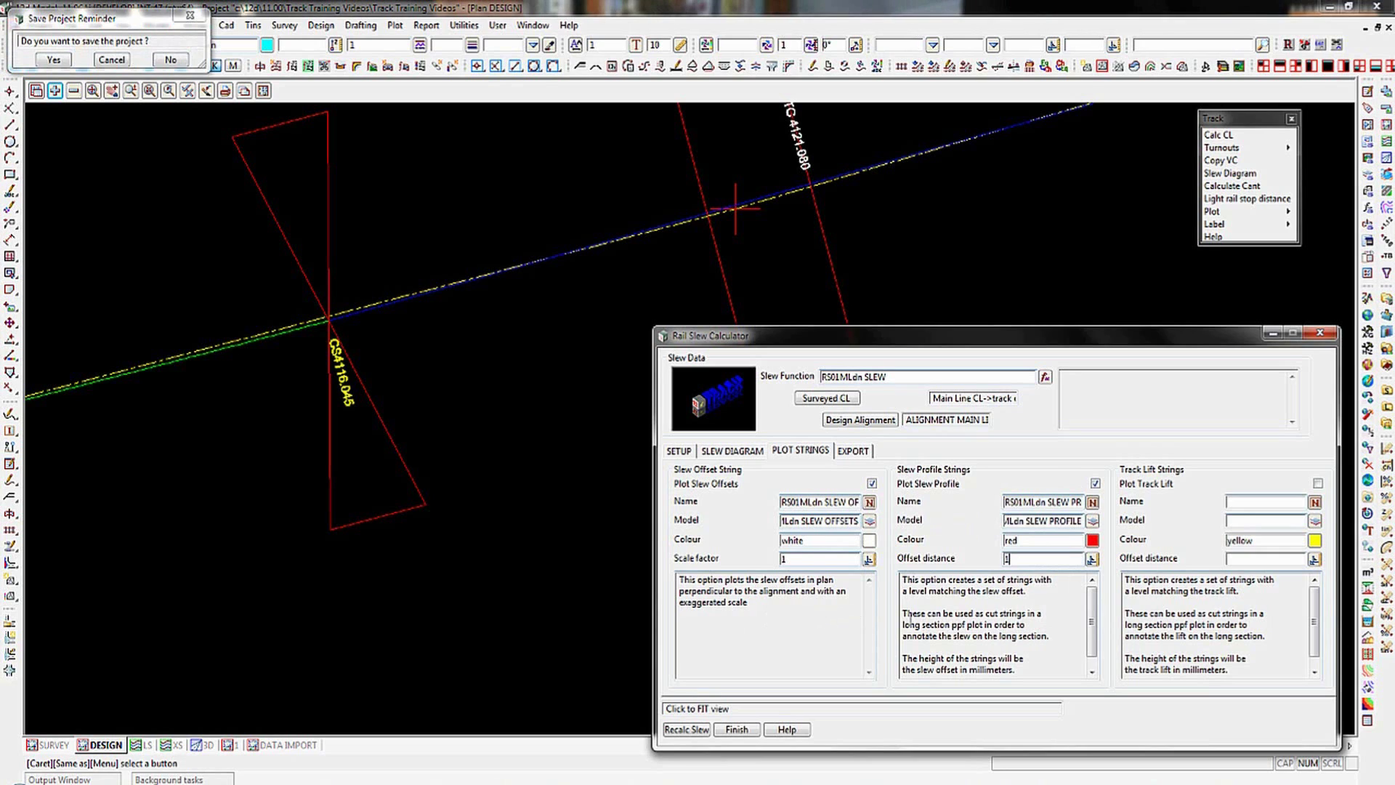
# Step: Recalculate the slew and add the RS01MLdn SLEW OFFSETS model to the plan view
pyautogui.click(684, 731)
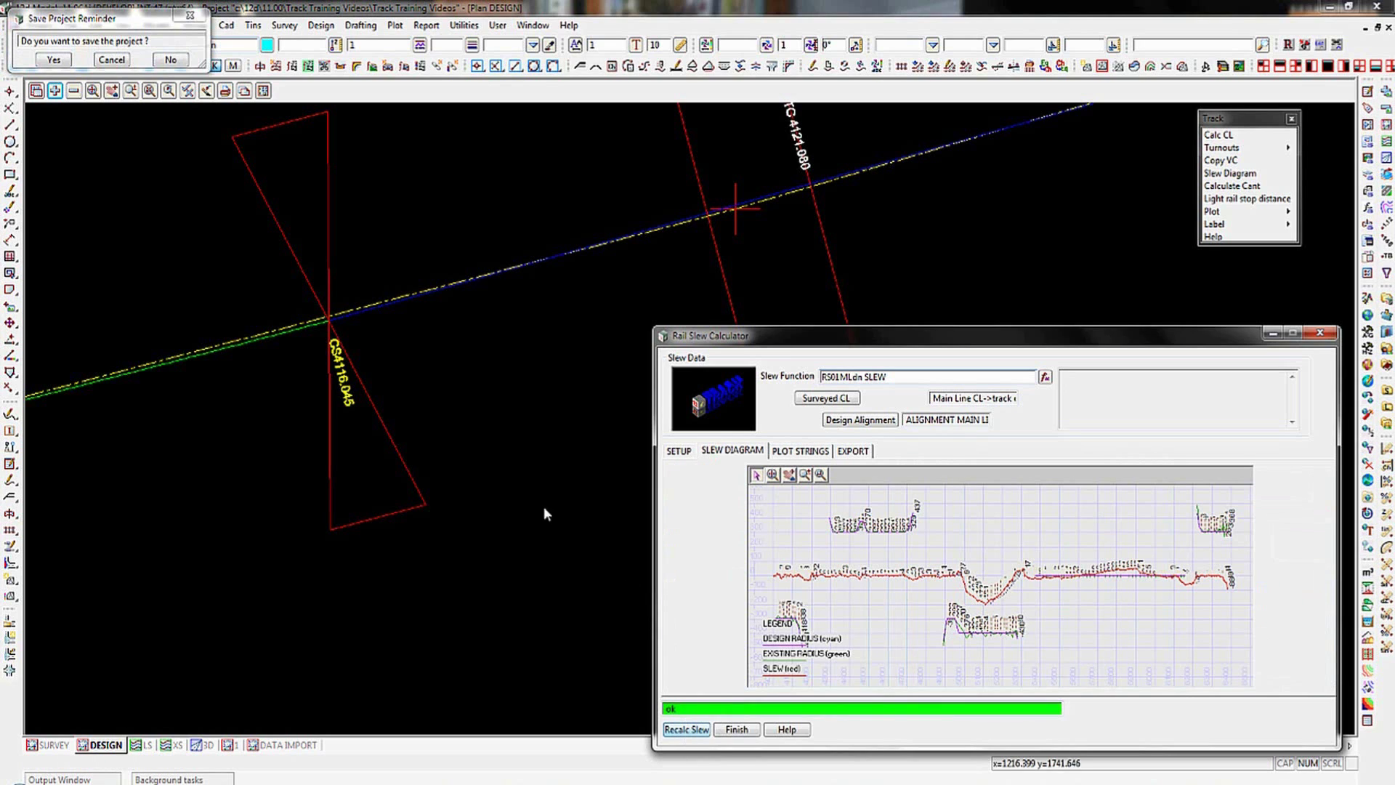
pyautogui.click(56, 93)
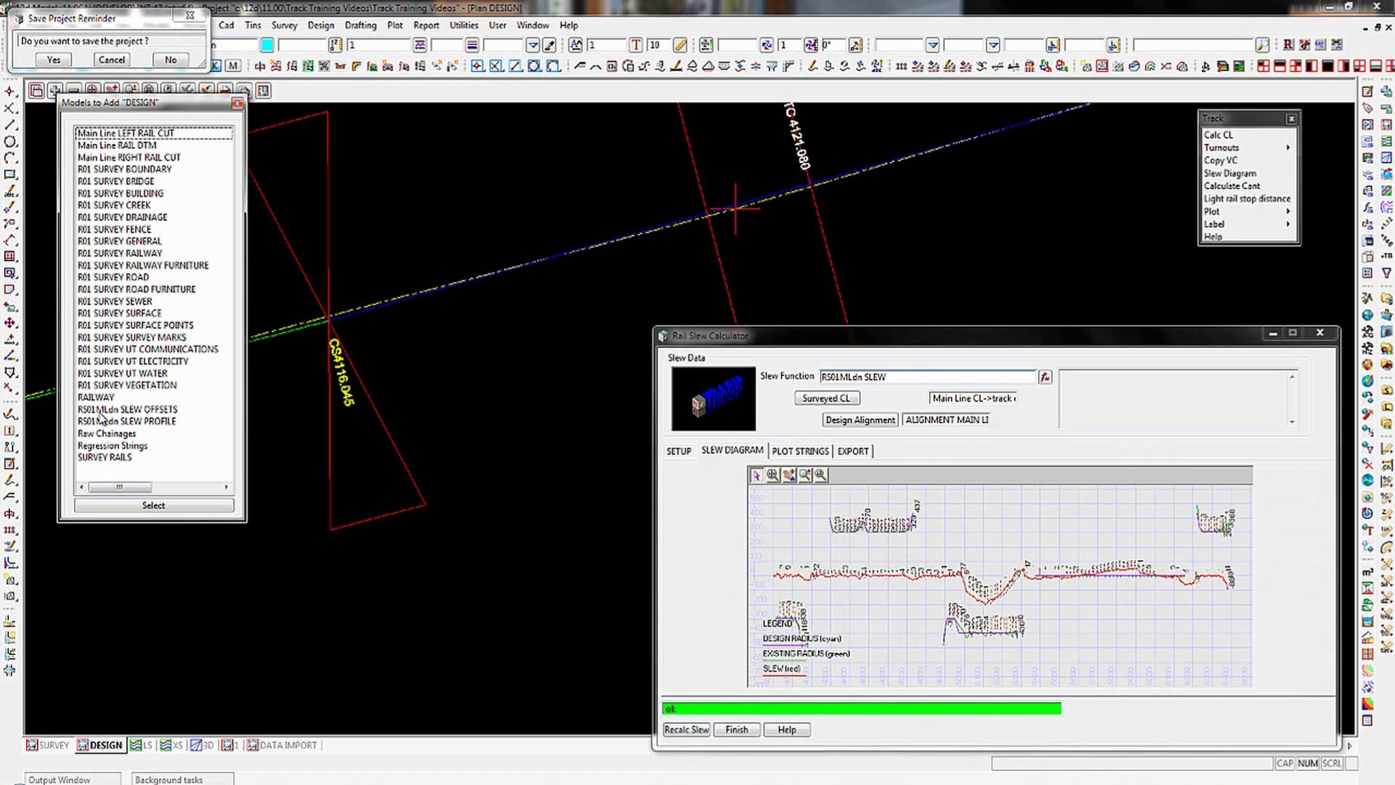
pyautogui.doubleClick(130, 409)
pyautogui.scroll(-1, 297, 468)
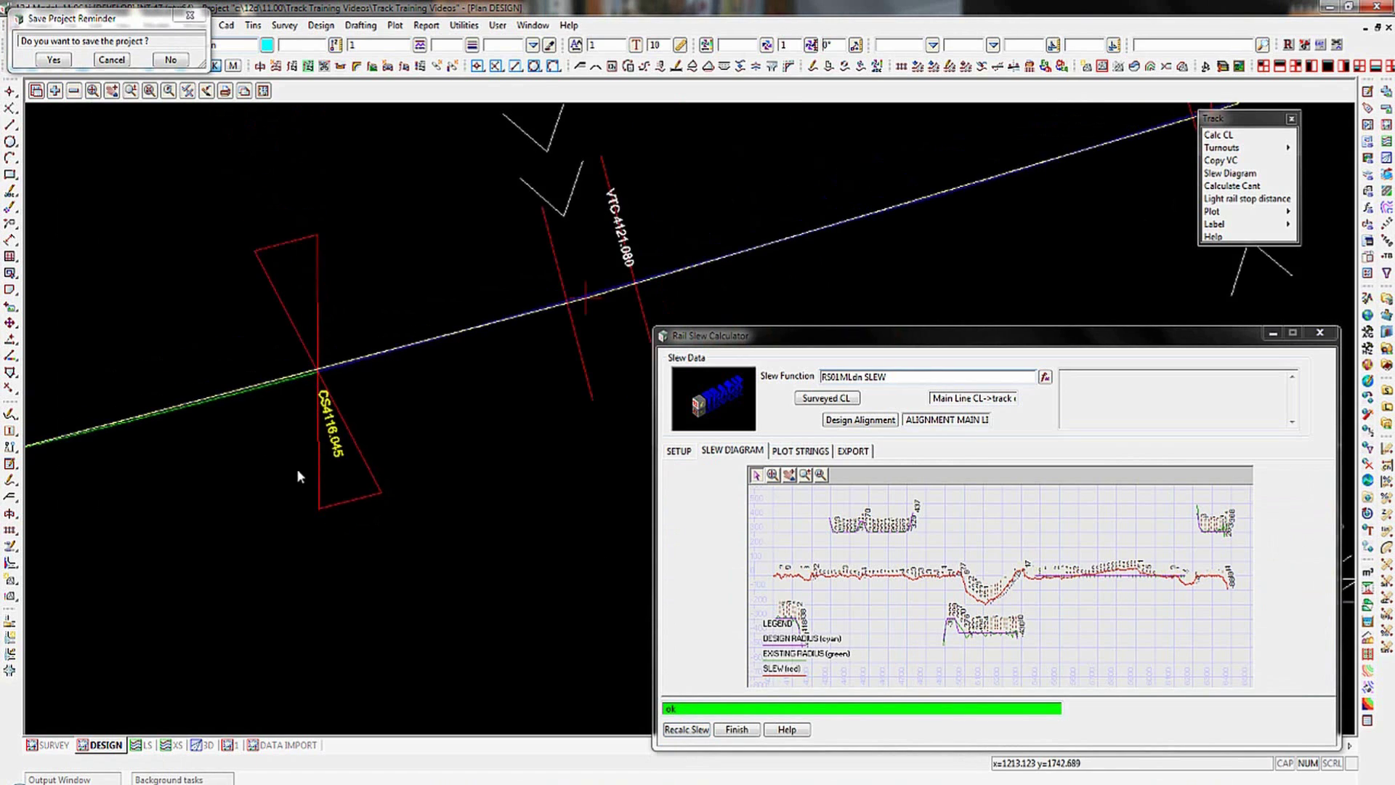
pyautogui.scroll(-1, 297, 471)
pyautogui.scroll(-2, 465, 386)
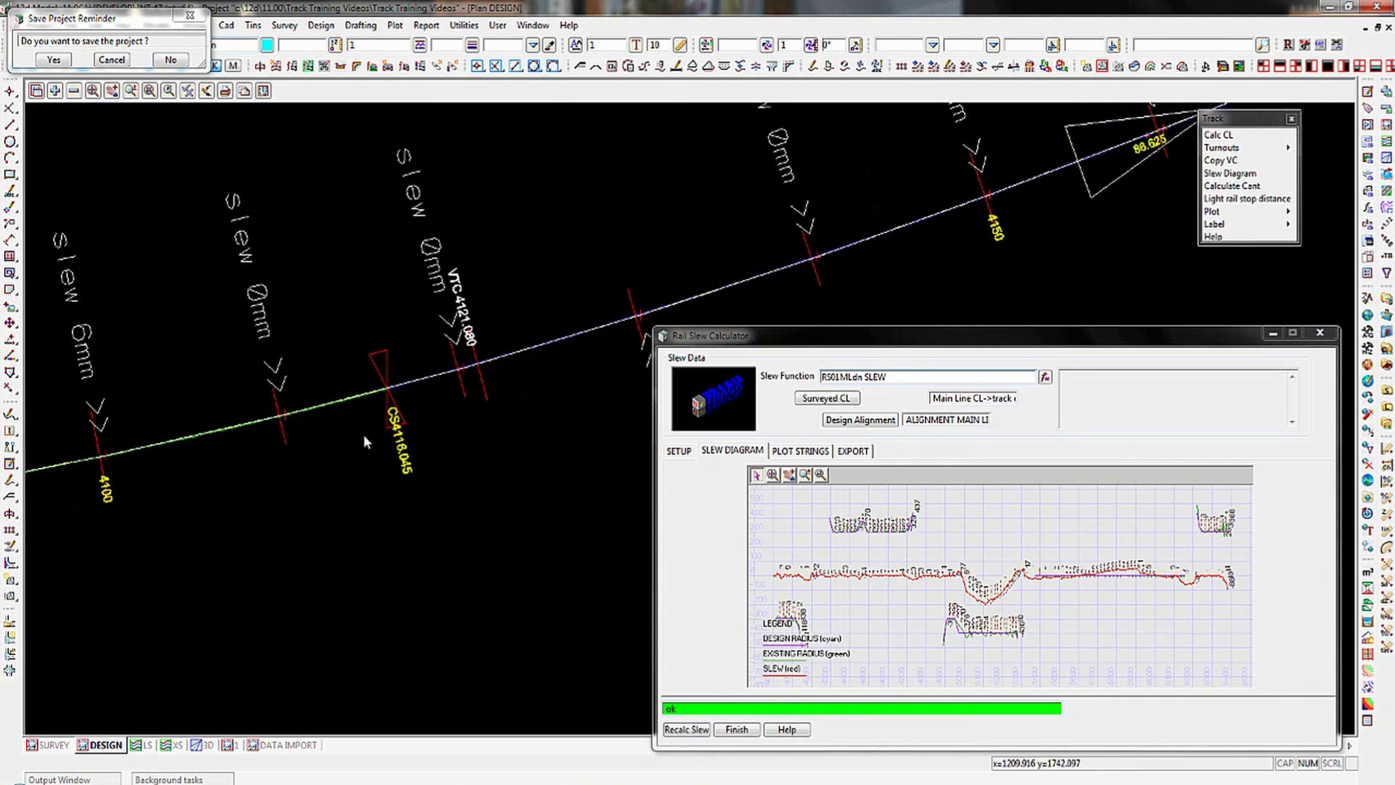
# Step: Inspect the slew labels along the track and bring the Rail Slew Calculator back into view
pyautogui.moveTo(785, 335); pyautogui.dragTo(590, 783)
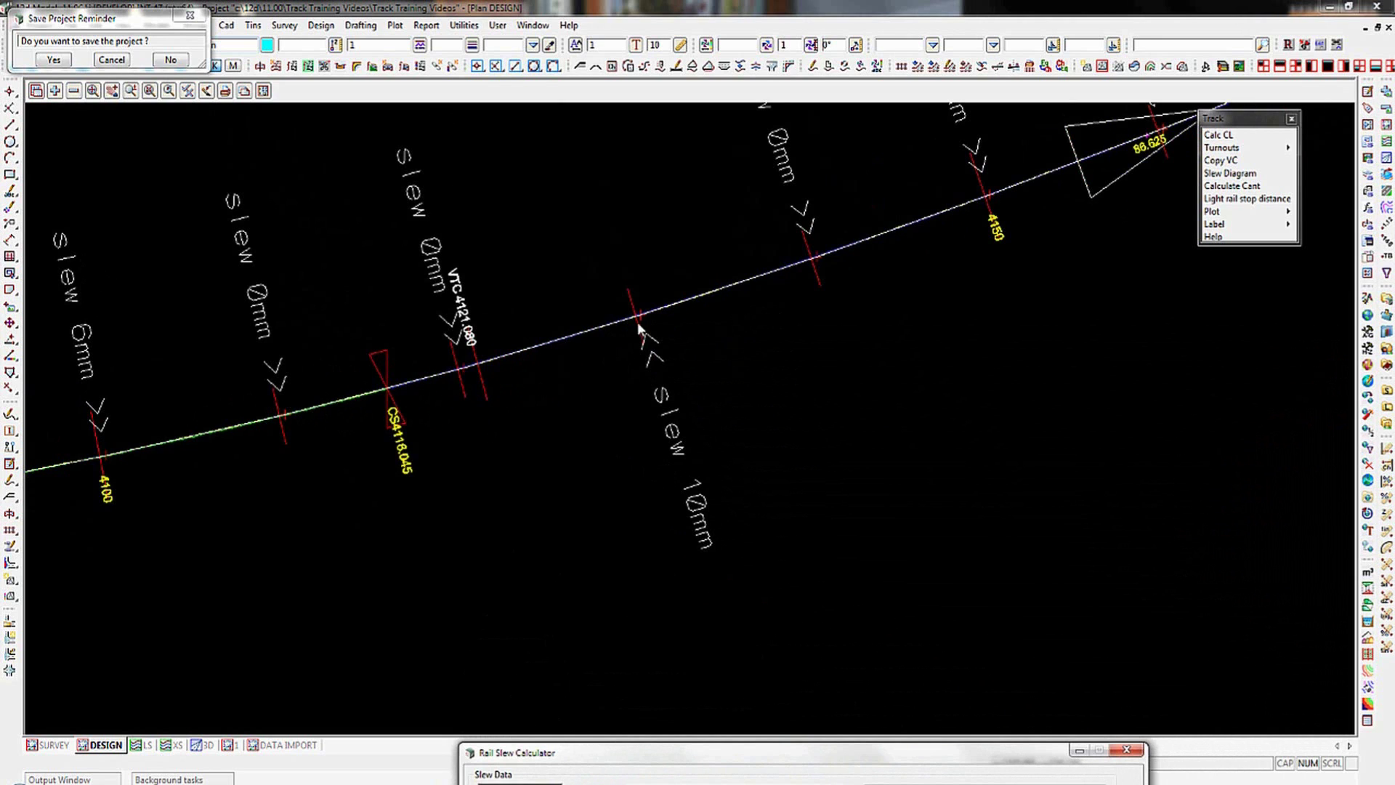
pyautogui.scroll(-4, 626, 376)
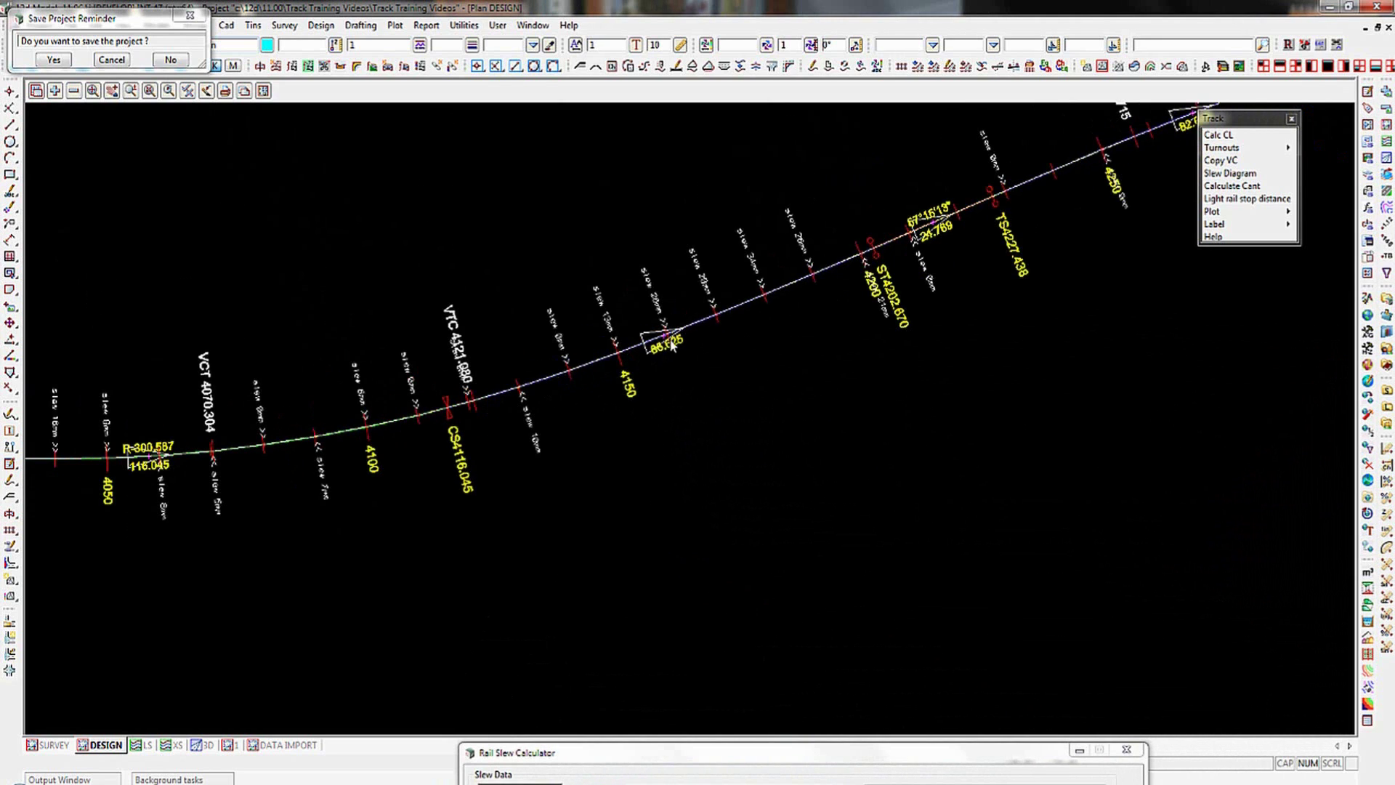
pyautogui.scroll(6, 817, 269)
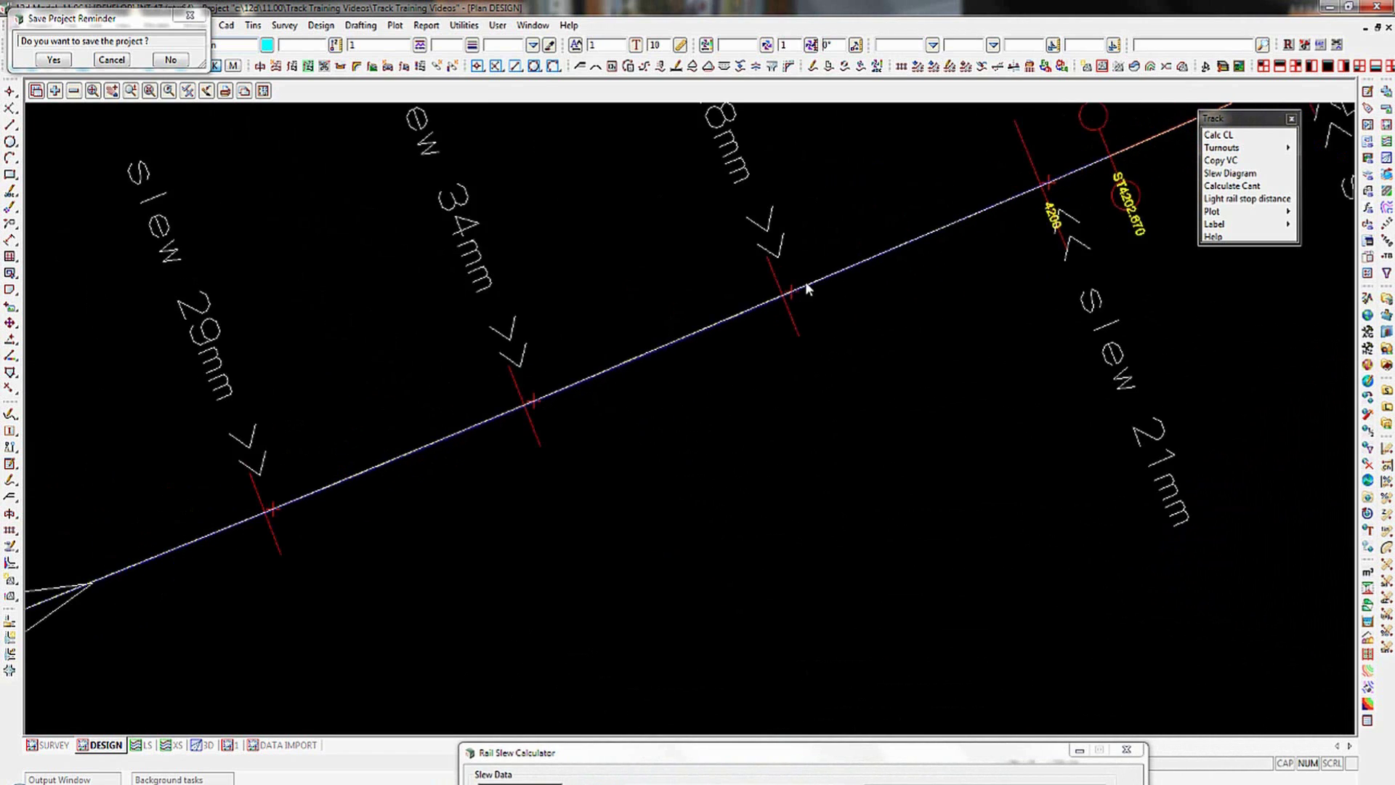
pyautogui.scroll(5, 804, 296)
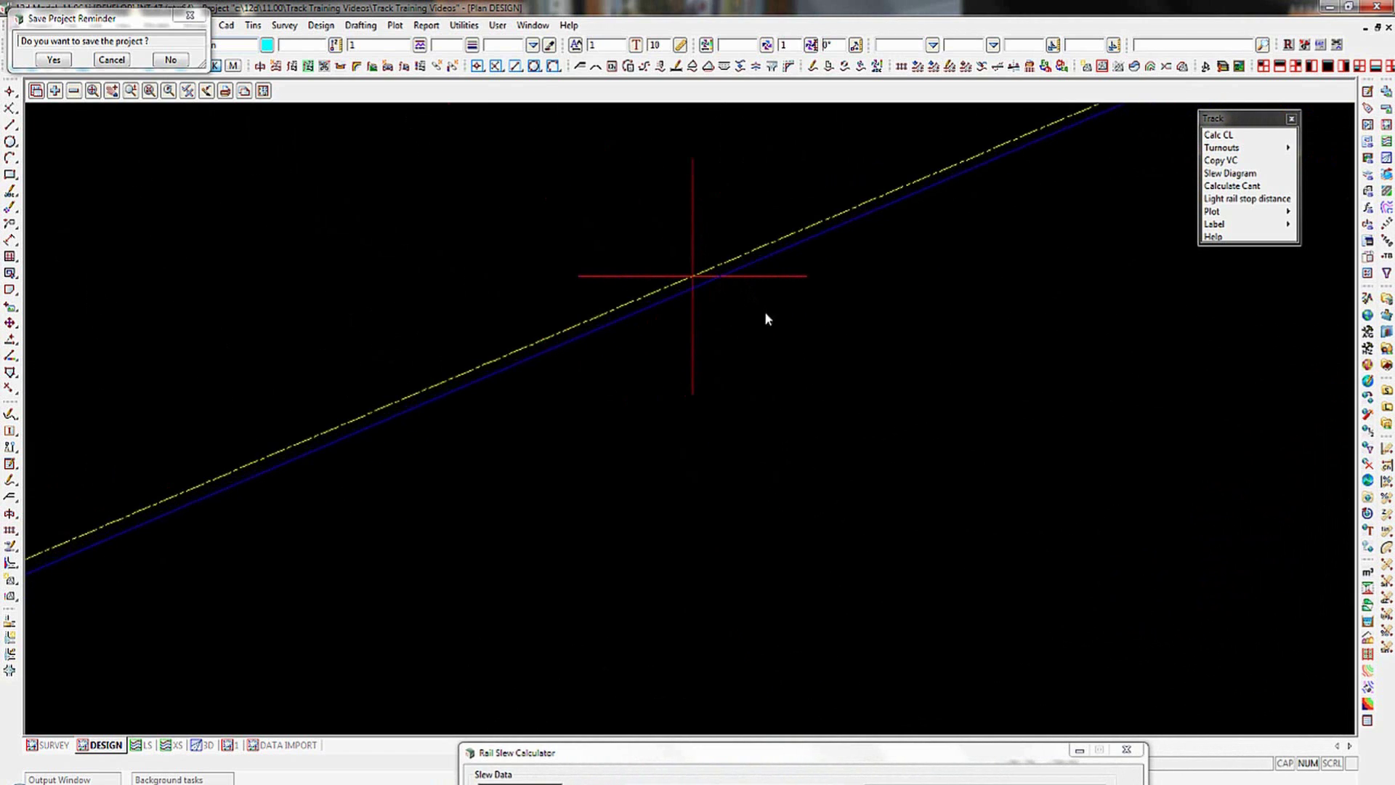
pyautogui.scroll(-5, 586, 438)
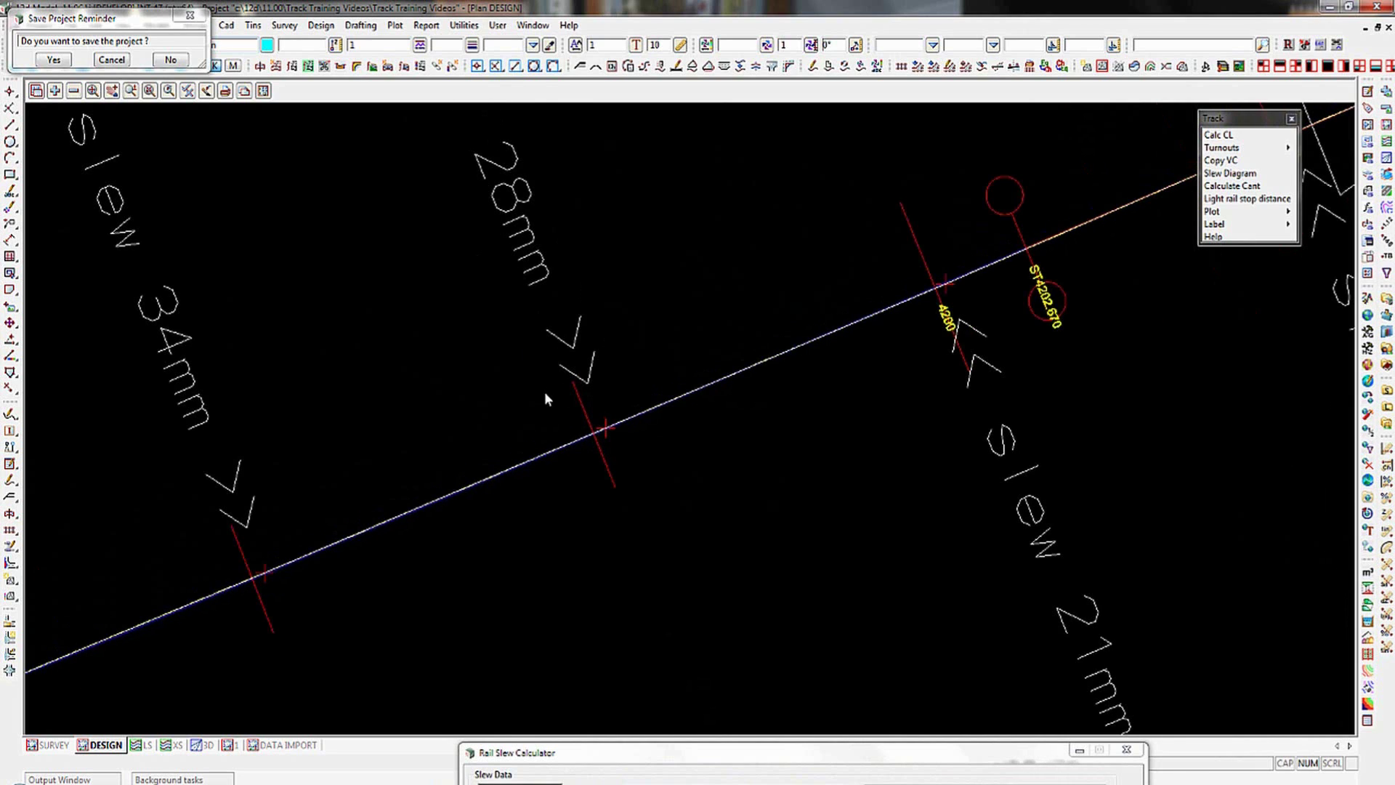
pyautogui.scroll(5, 611, 434)
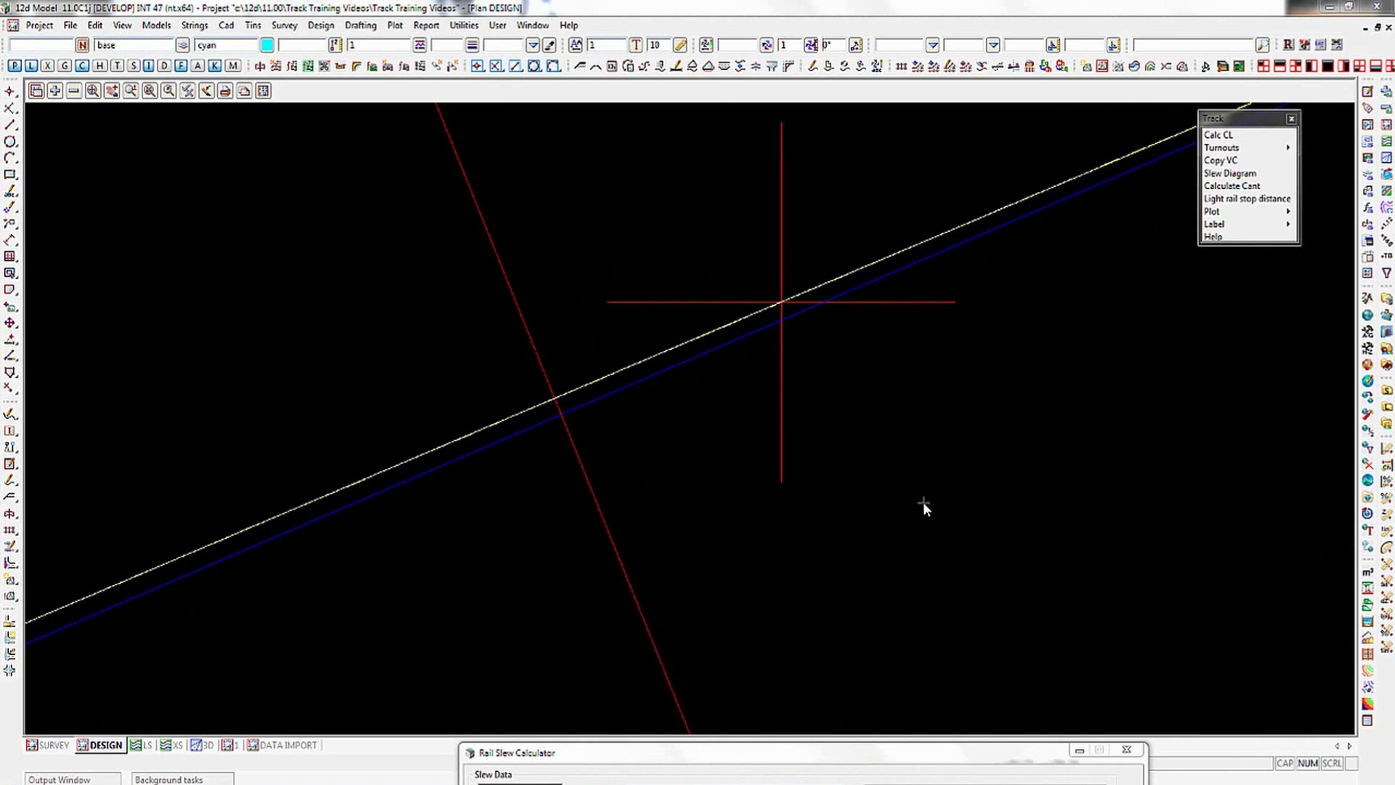
pyautogui.scroll(-5, 735, 474)
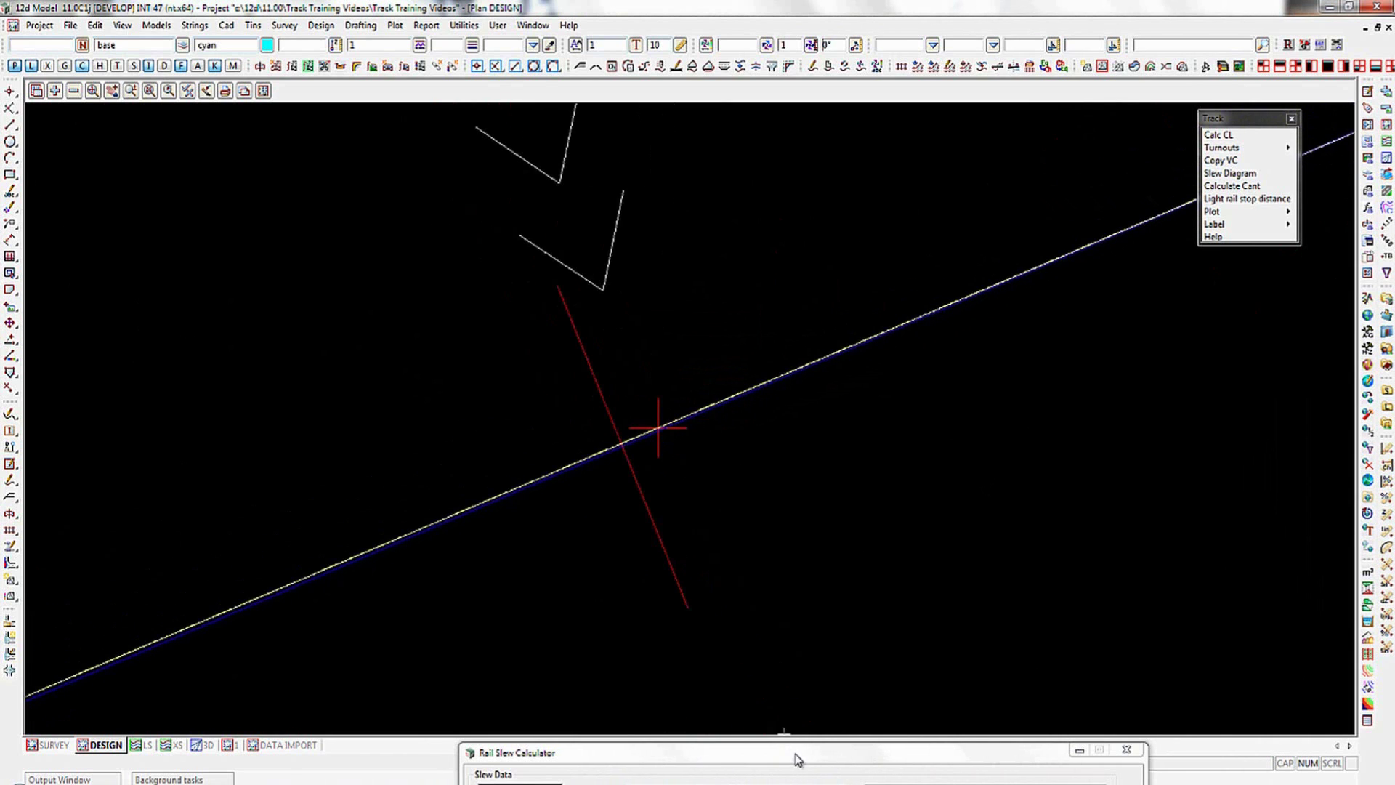
pyautogui.moveTo(792, 751); pyautogui.dragTo(997, 319)
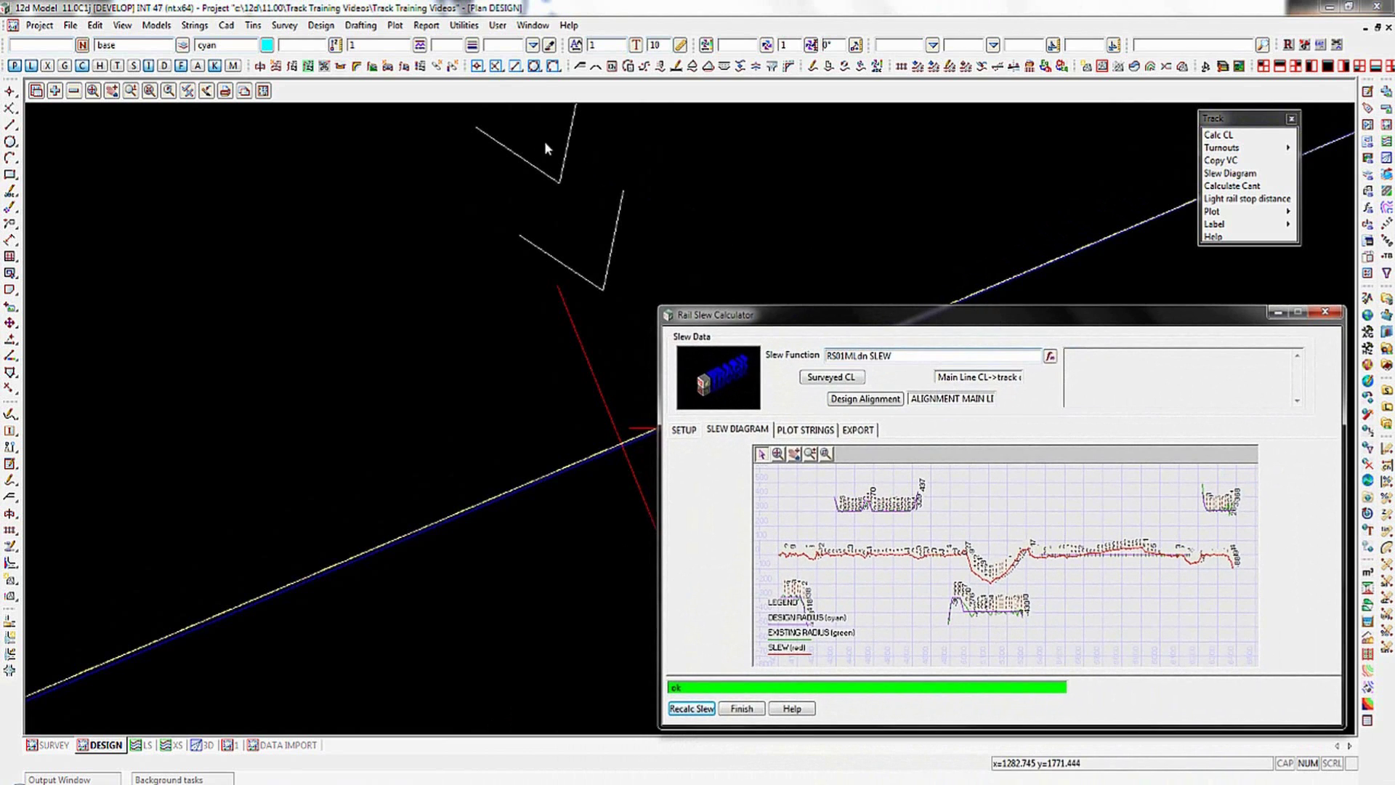
pyautogui.click(428, 30)
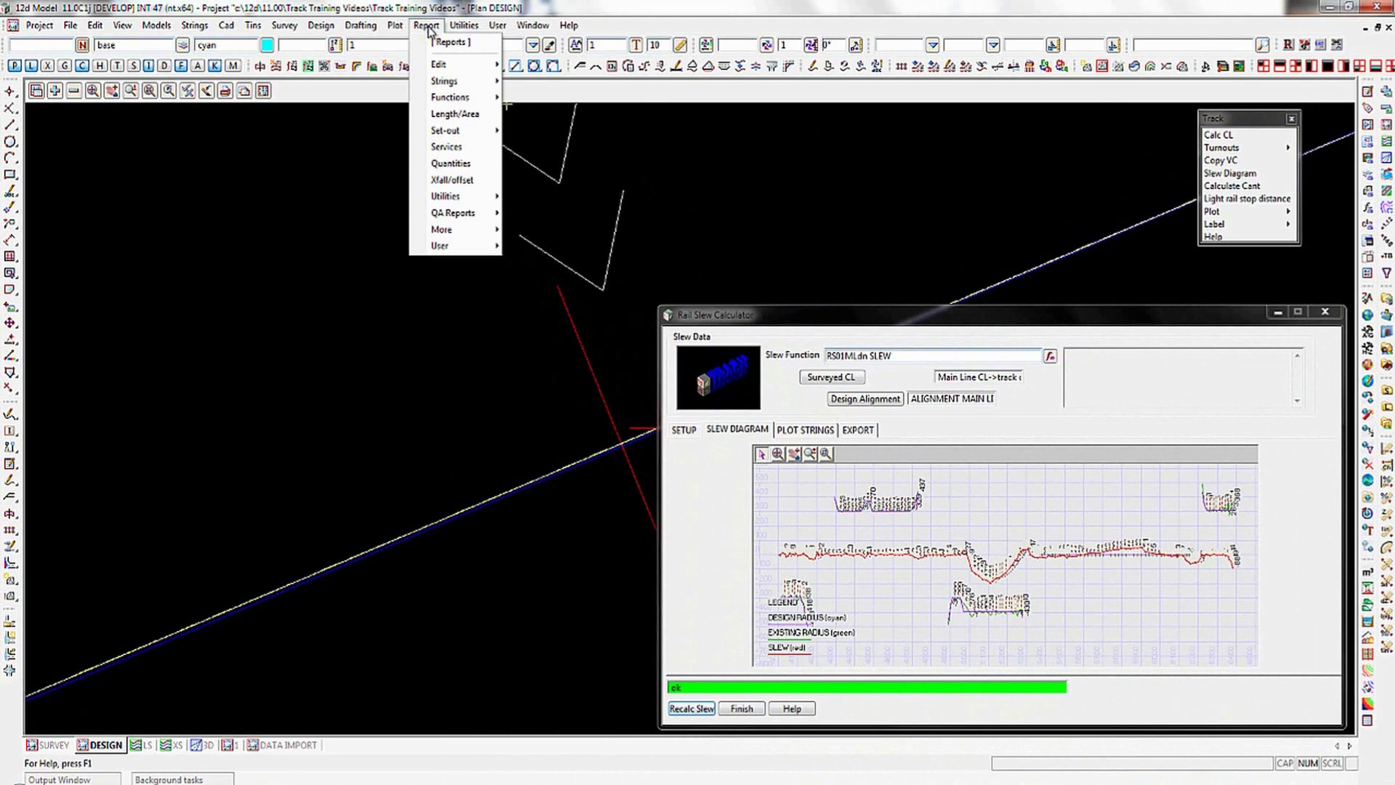
pyautogui.click(446, 180)
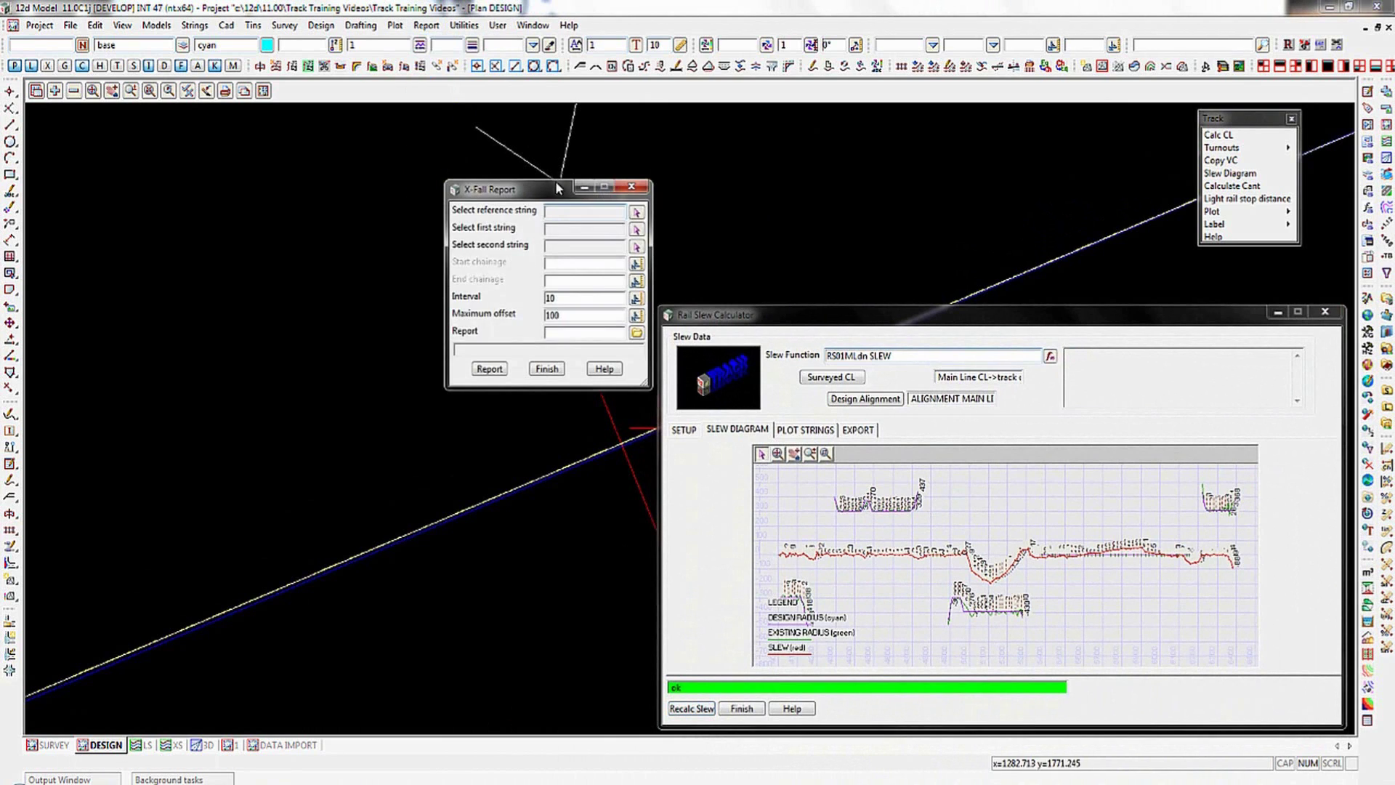
pyautogui.moveTo(545, 195); pyautogui.dragTo(214, 152)
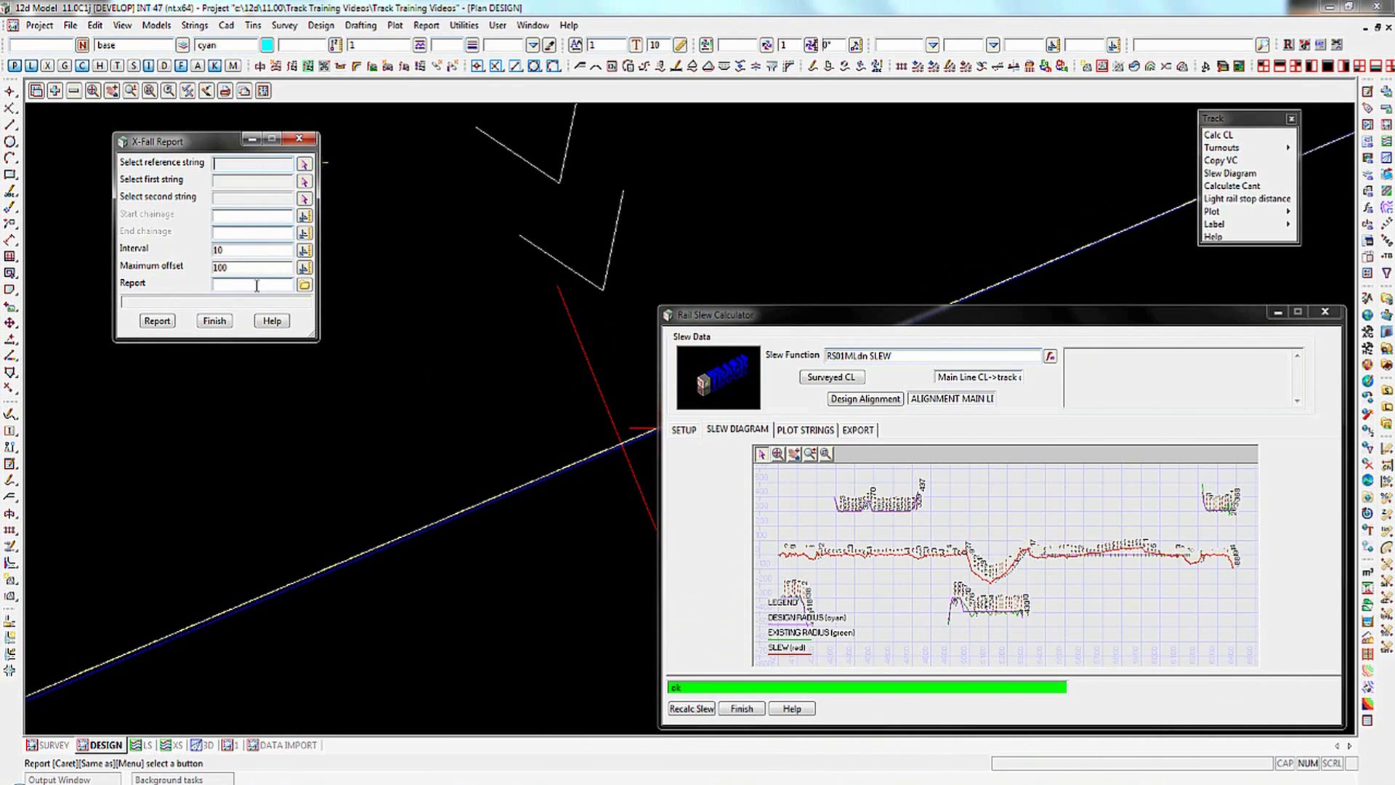
pyautogui.click(214, 321)
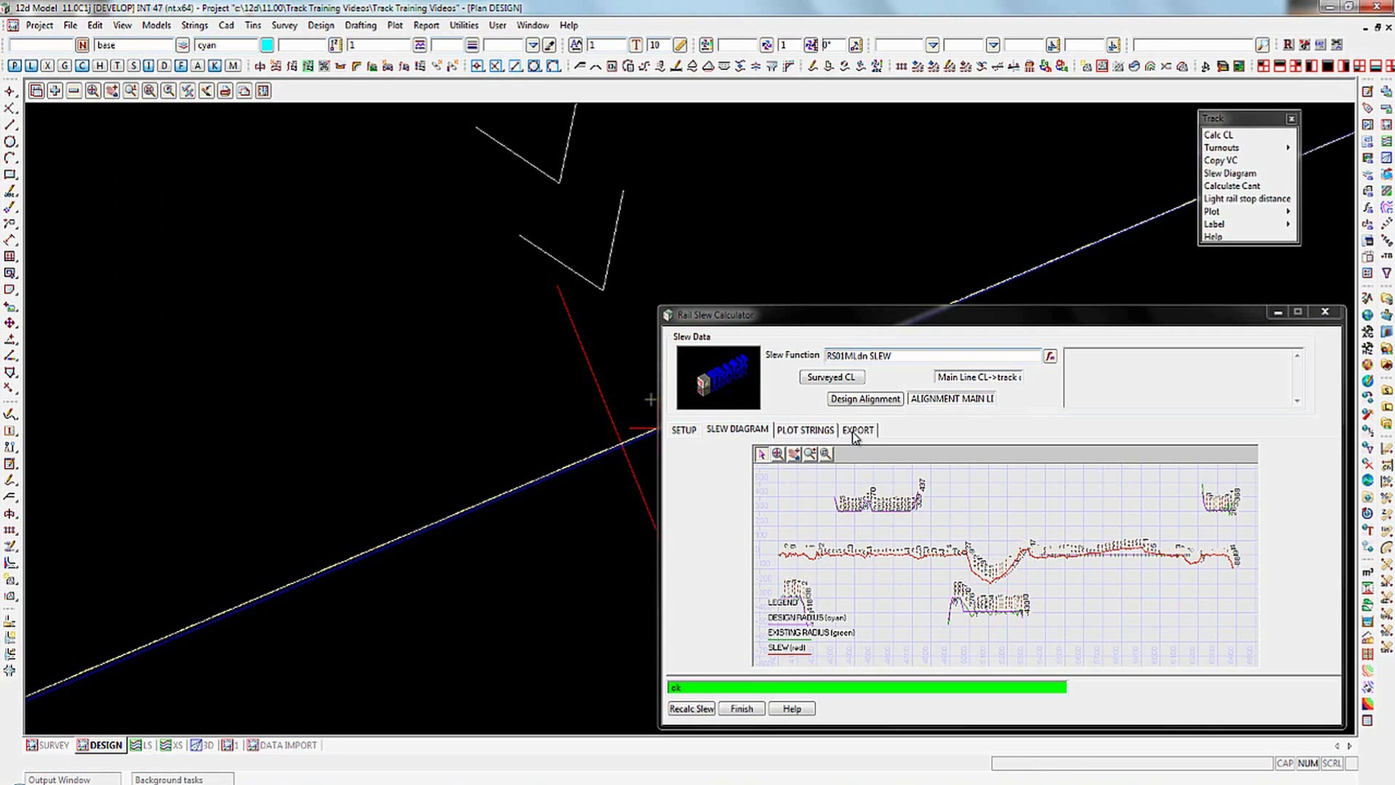
pyautogui.click(865, 309)
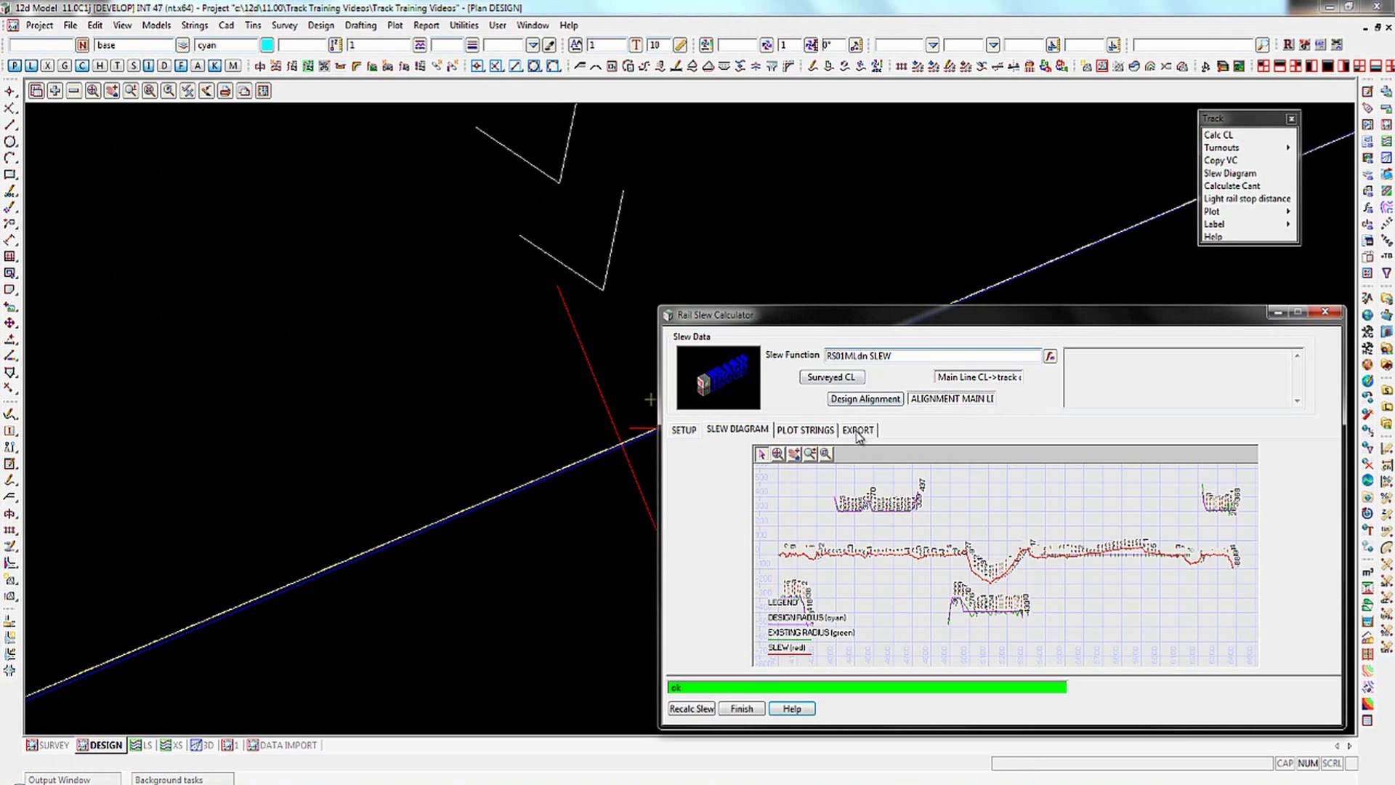
# Step: Set the export template to $LIB\sleweditor.xls and the CSV I/O file to RS01MNdn SLEW
pyautogui.click(858, 430)
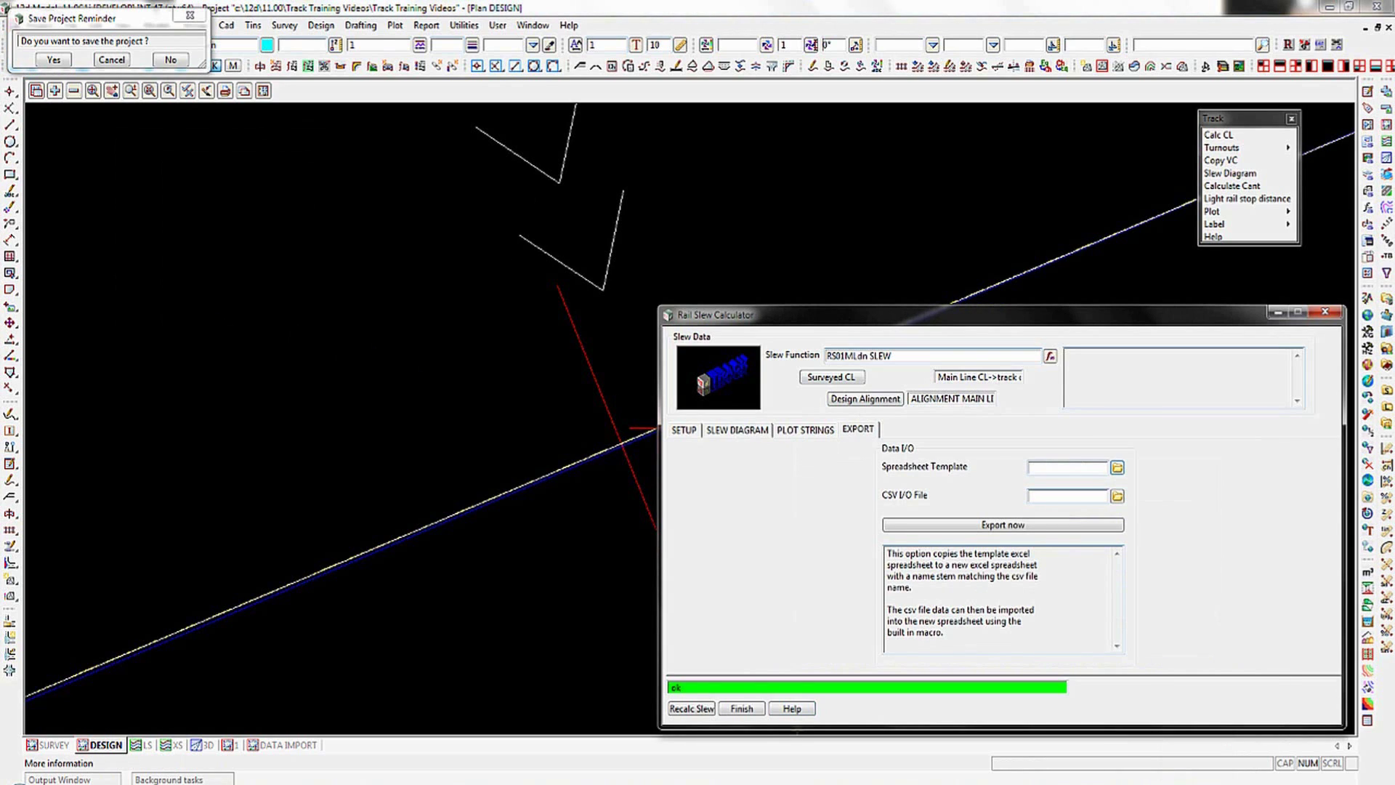
pyautogui.click(1118, 467)
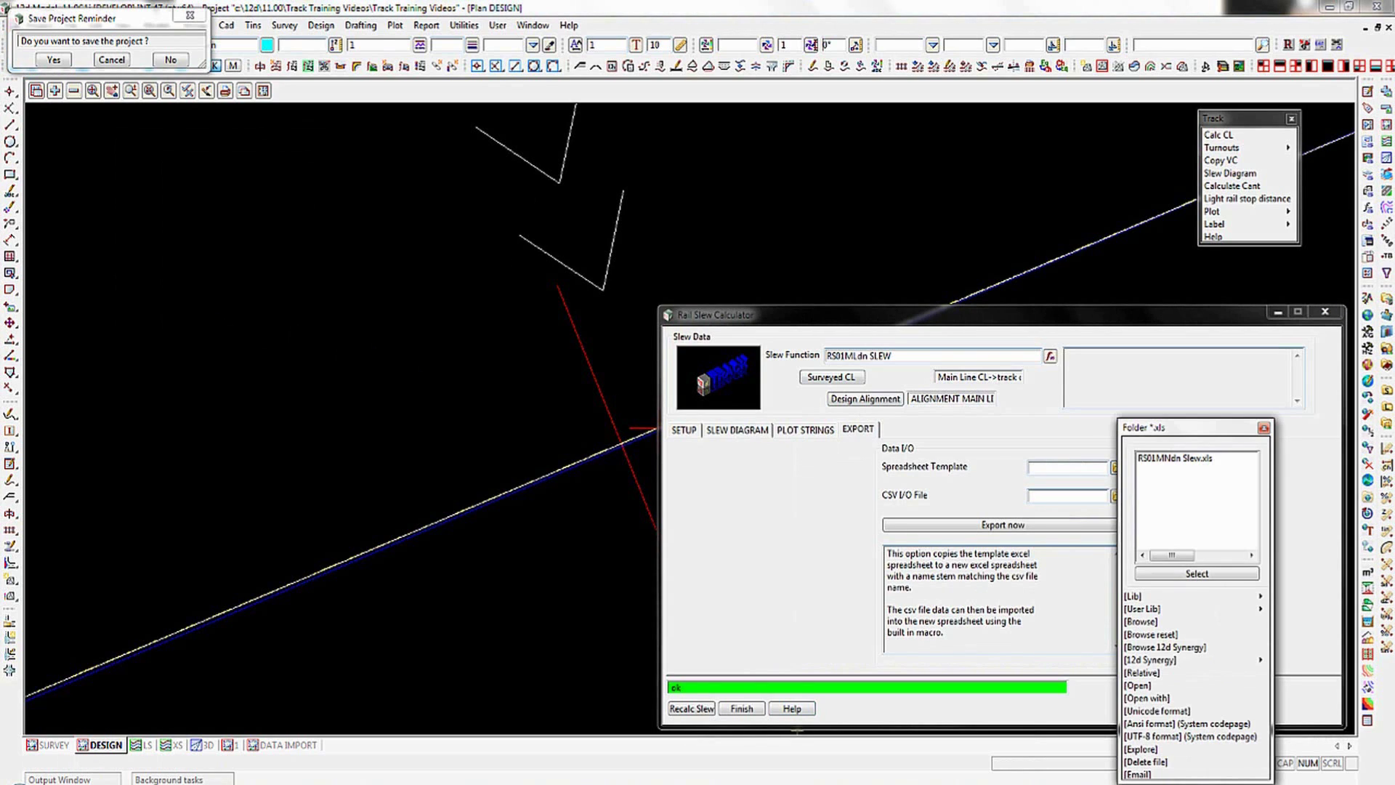
pyautogui.click(1132, 596)
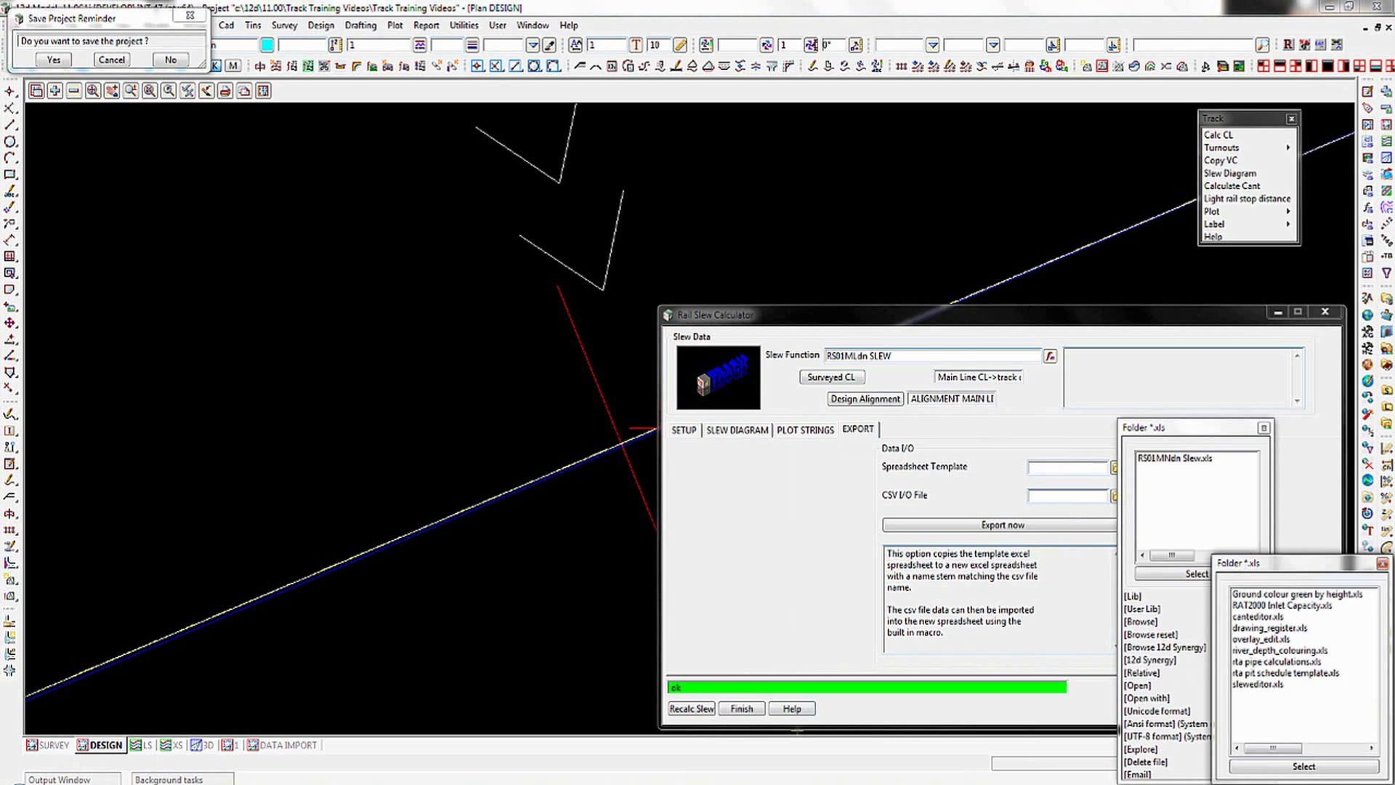
pyautogui.click(1257, 684)
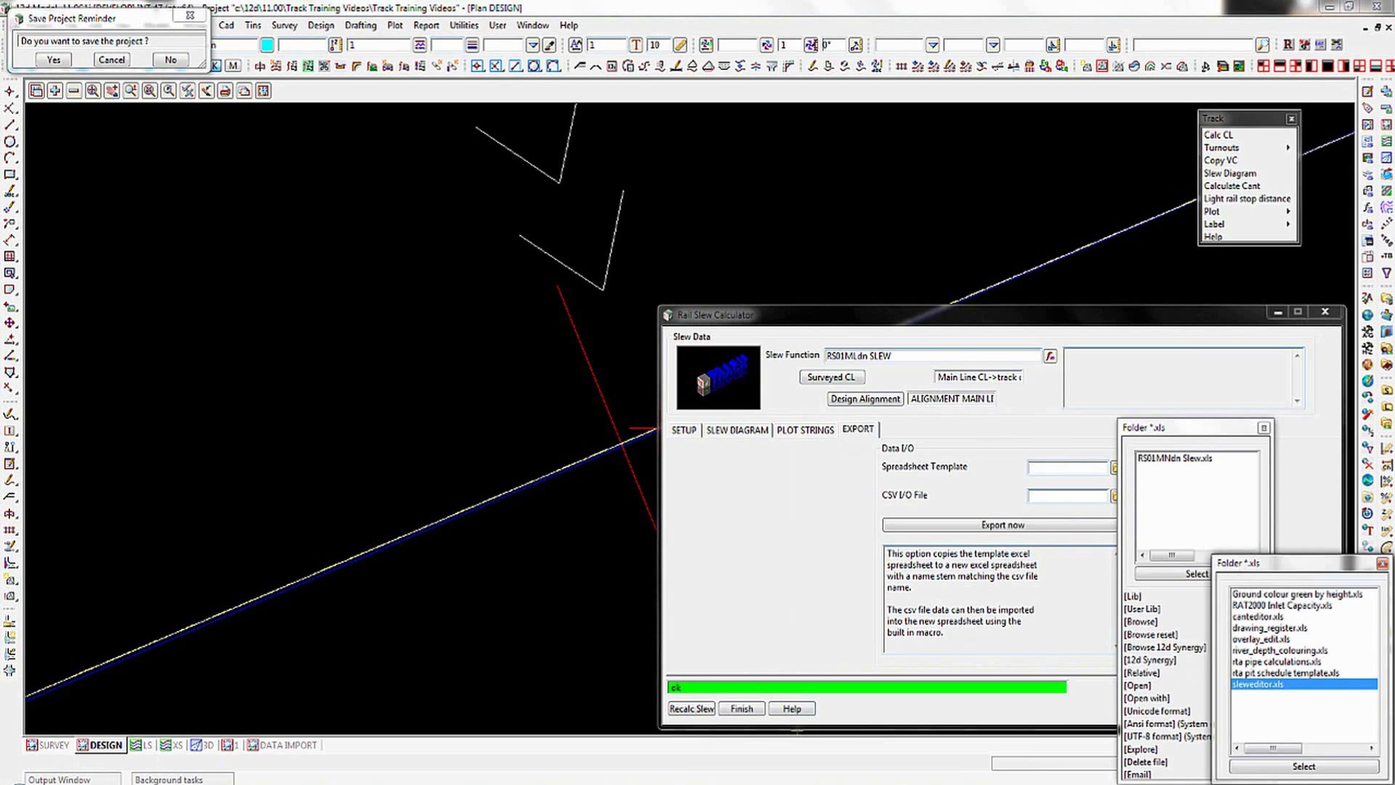
pyautogui.press('Return')
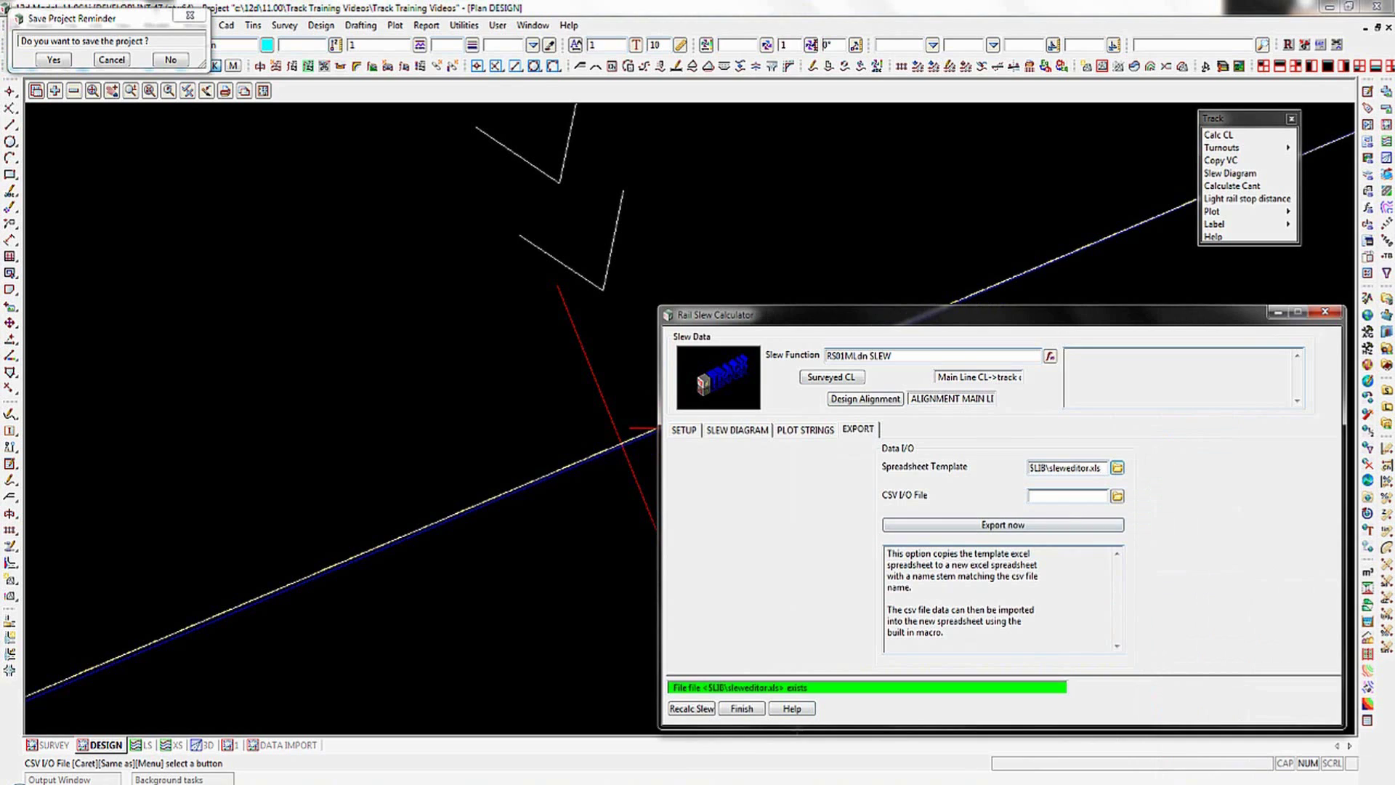
pyautogui.write('RS01')
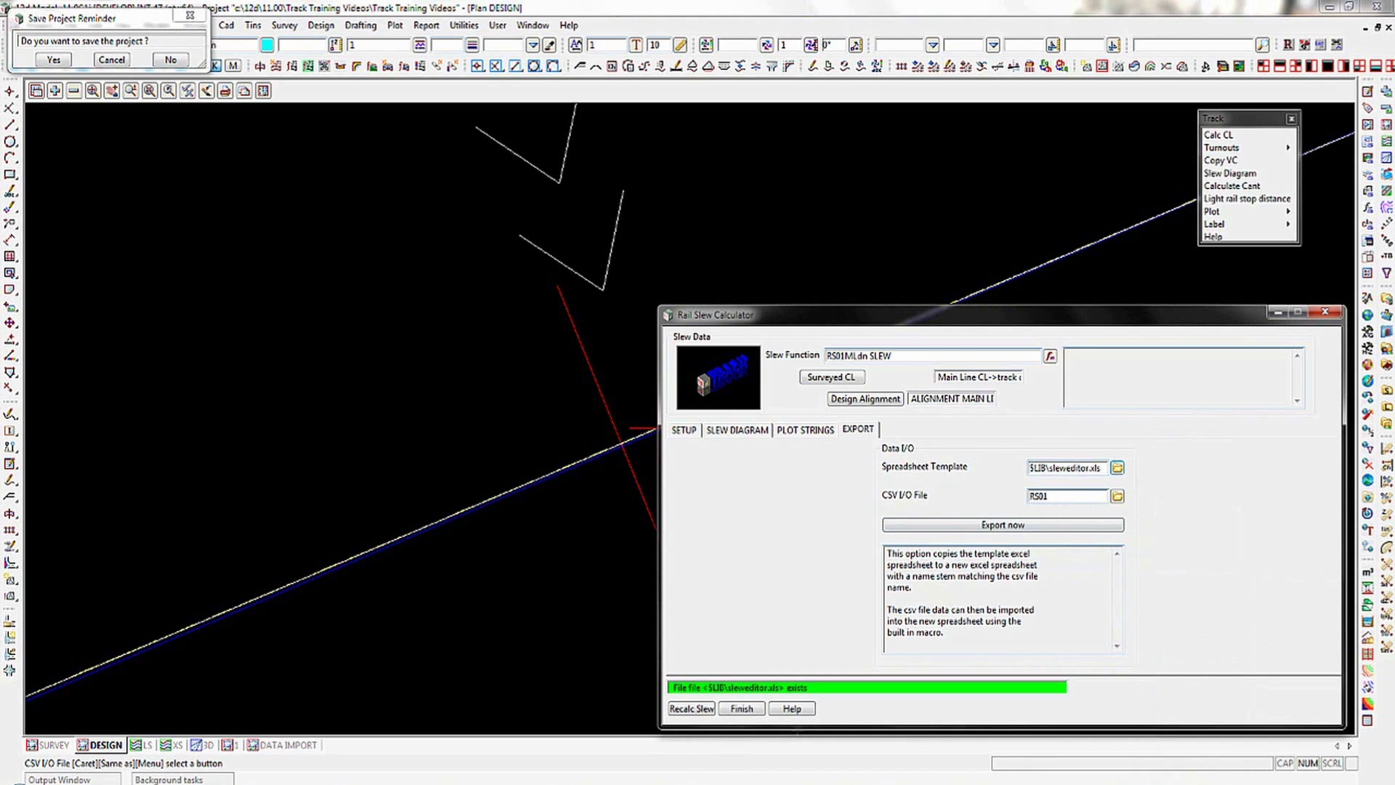
pyautogui.write('MNdn SLEW')
pyautogui.press('Tab')
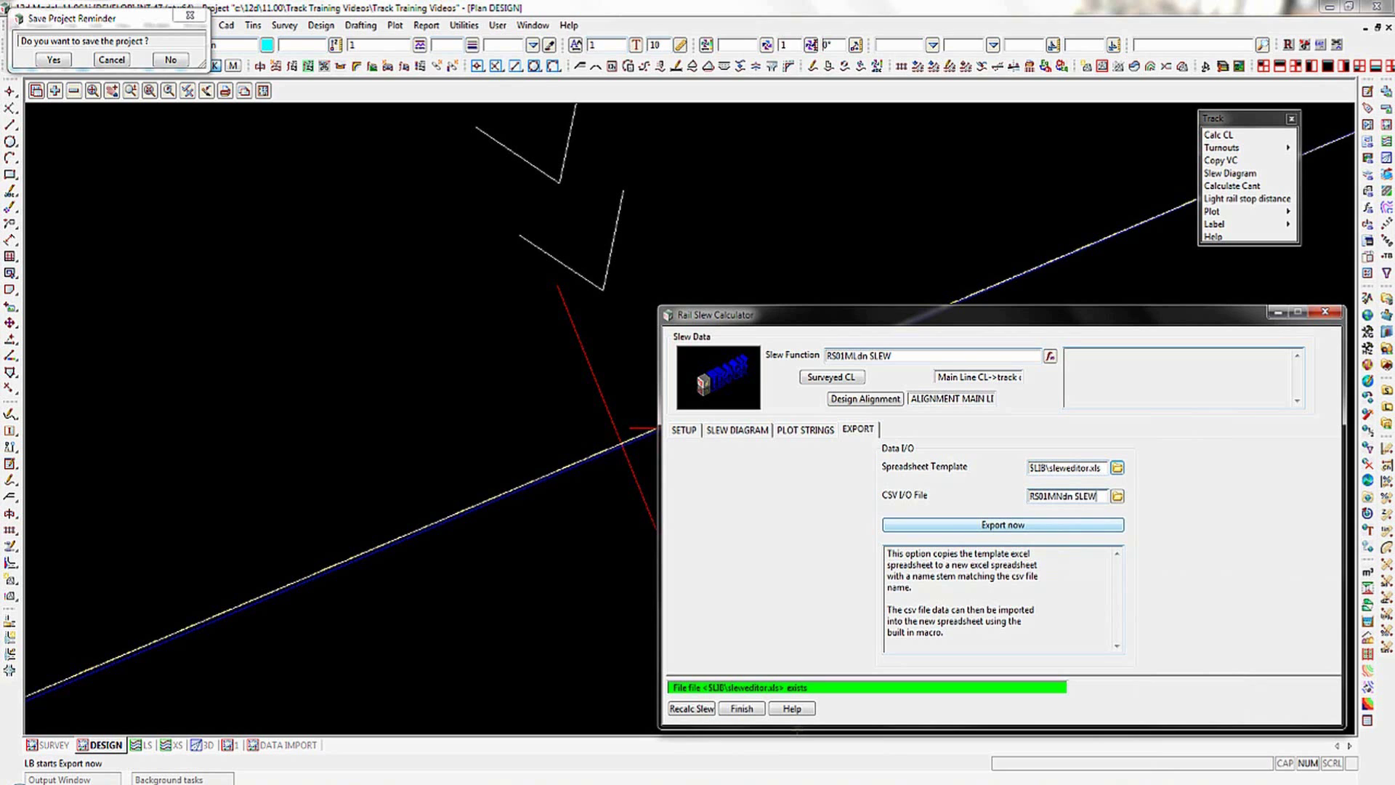
# Step: Export the slew to Excel and read RS01MNdn Slew.csv into the 12D Track Slew Data sheet
pyautogui.click(1007, 525)
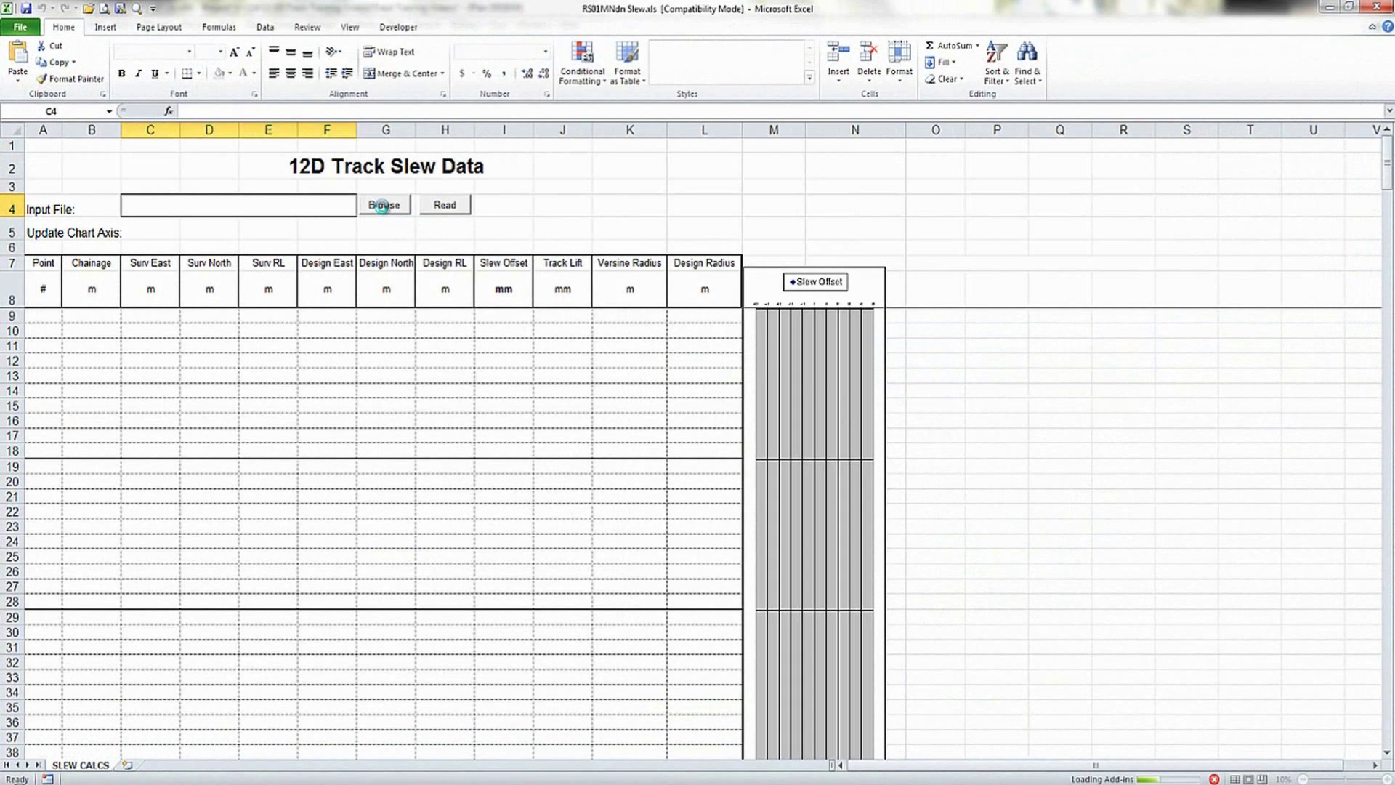
pyautogui.click(383, 206)
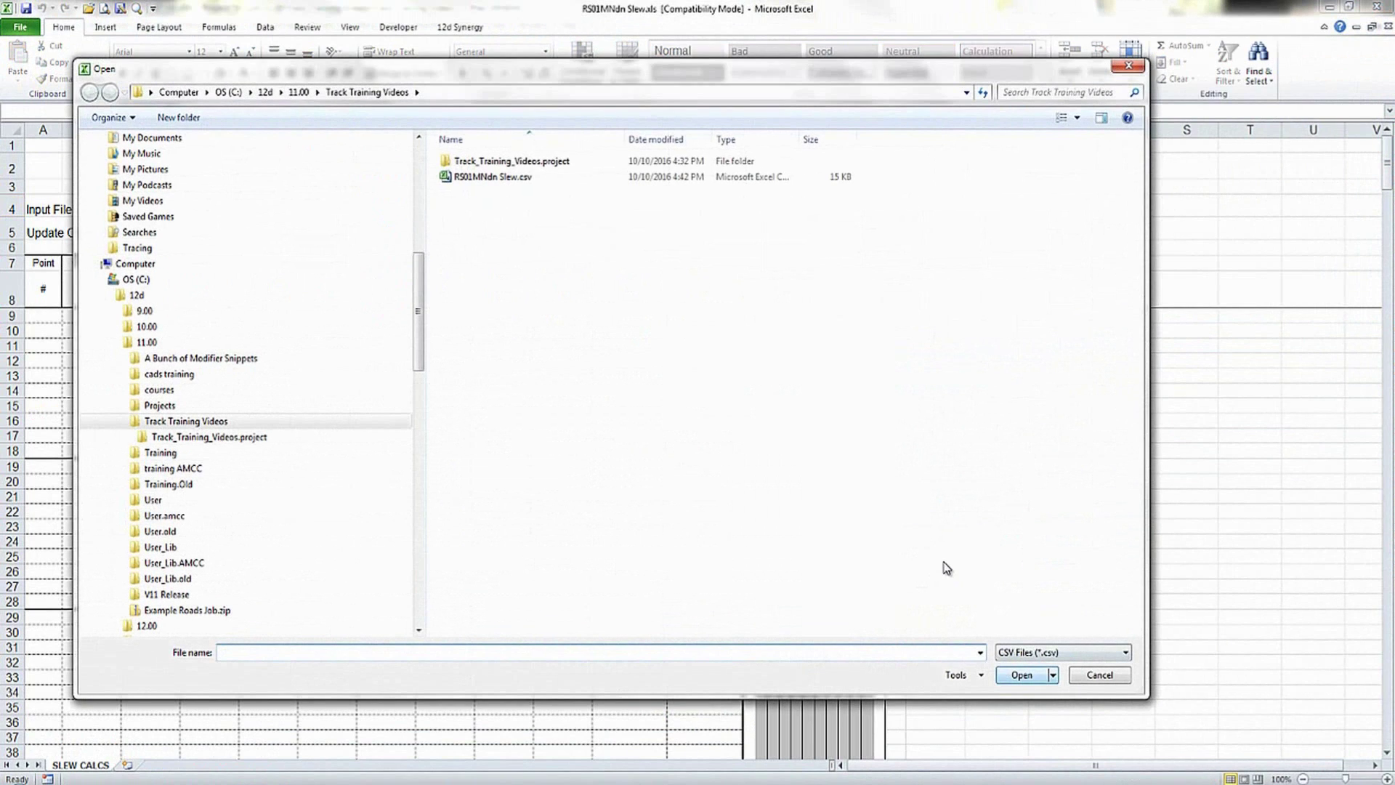
pyautogui.doubleClick(459, 178)
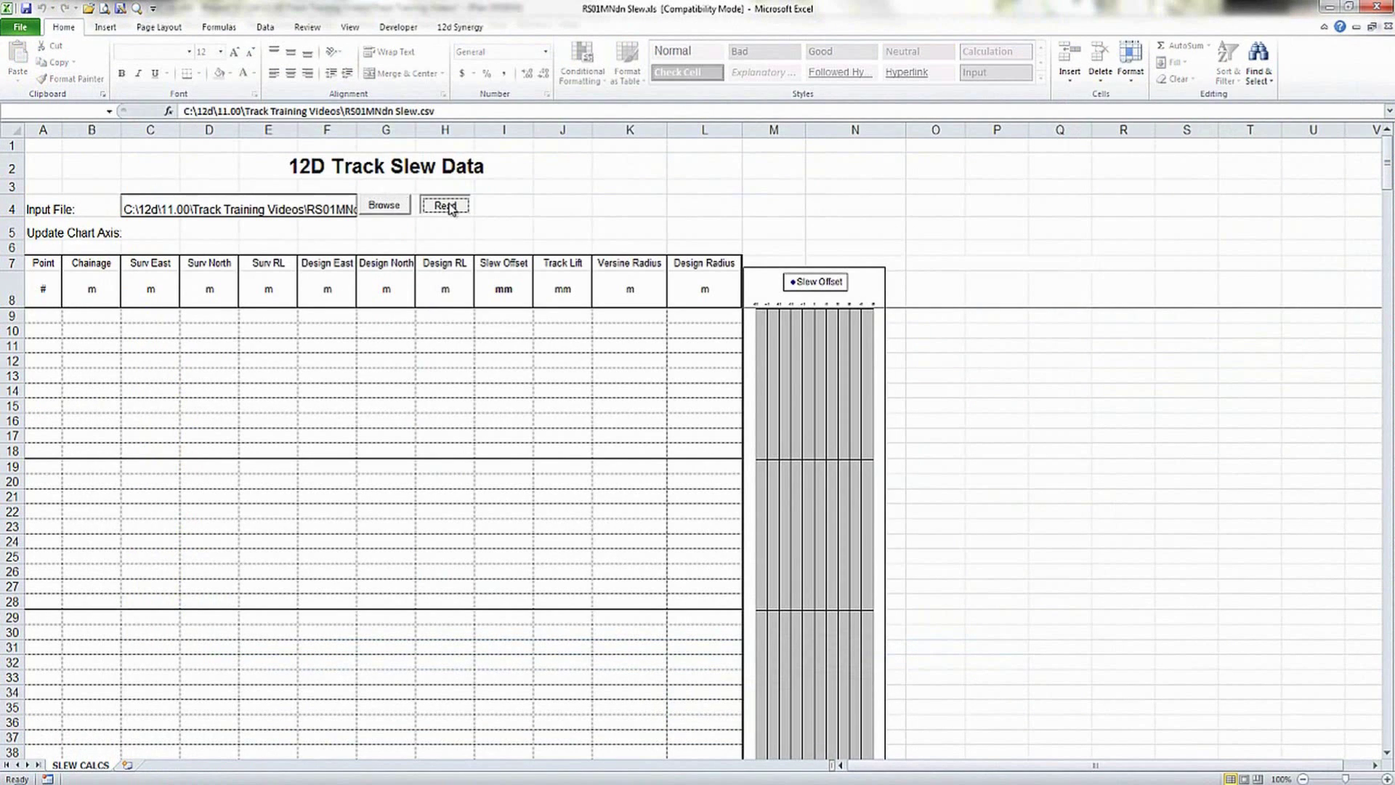
pyautogui.click(450, 206)
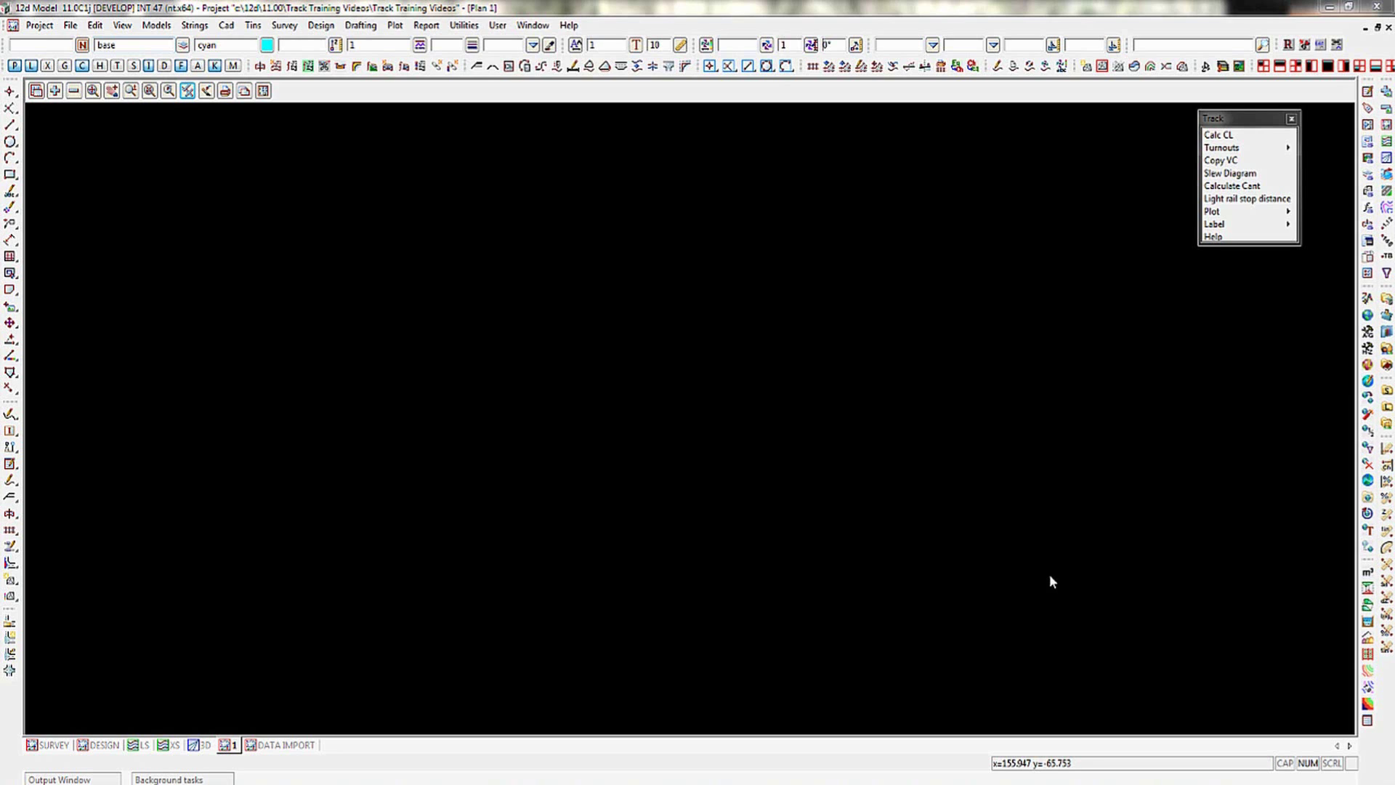
# Step: Read the RAIL 60kg.12da archive from the user library as 12d archive data
pyautogui.click(70, 25)
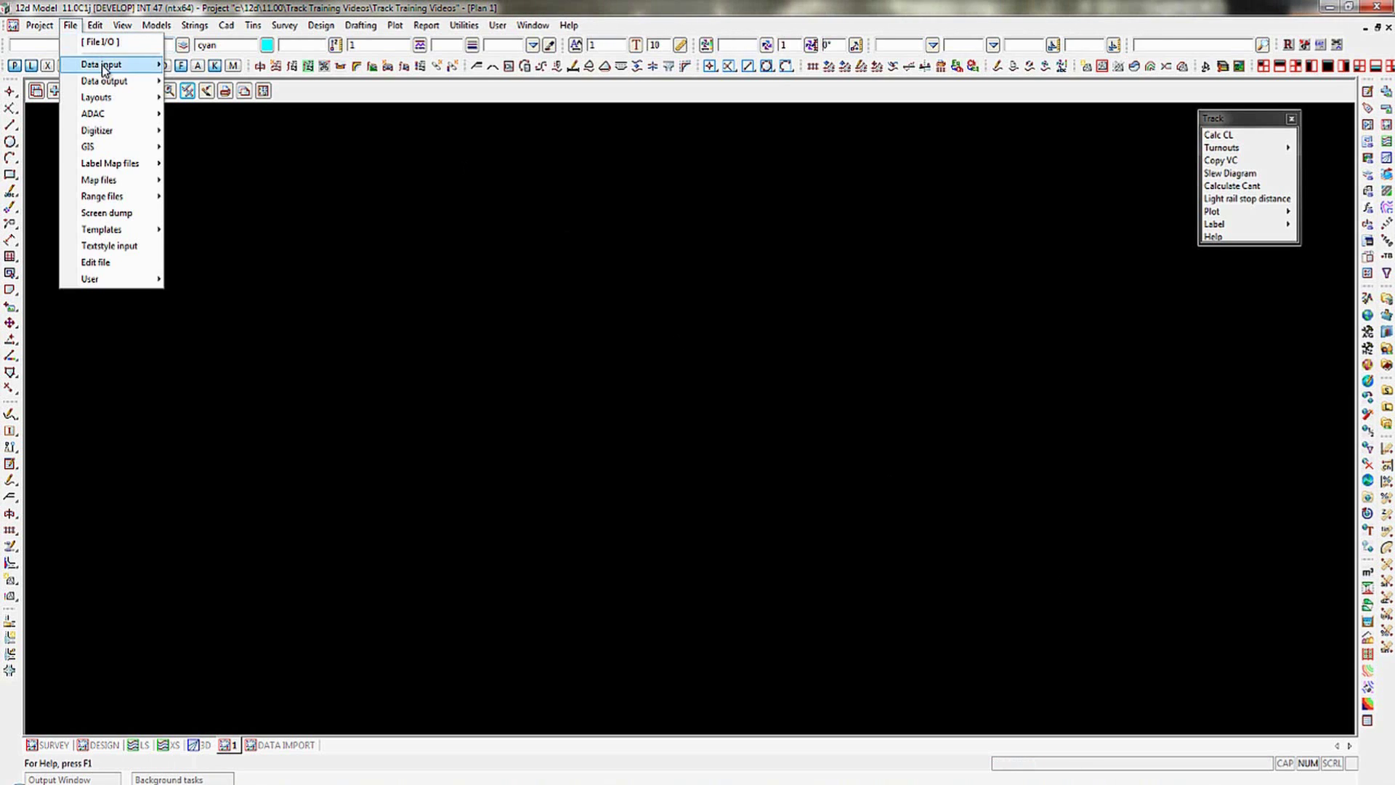
pyautogui.moveTo(135, 69)
pyautogui.moveTo(221, 89)
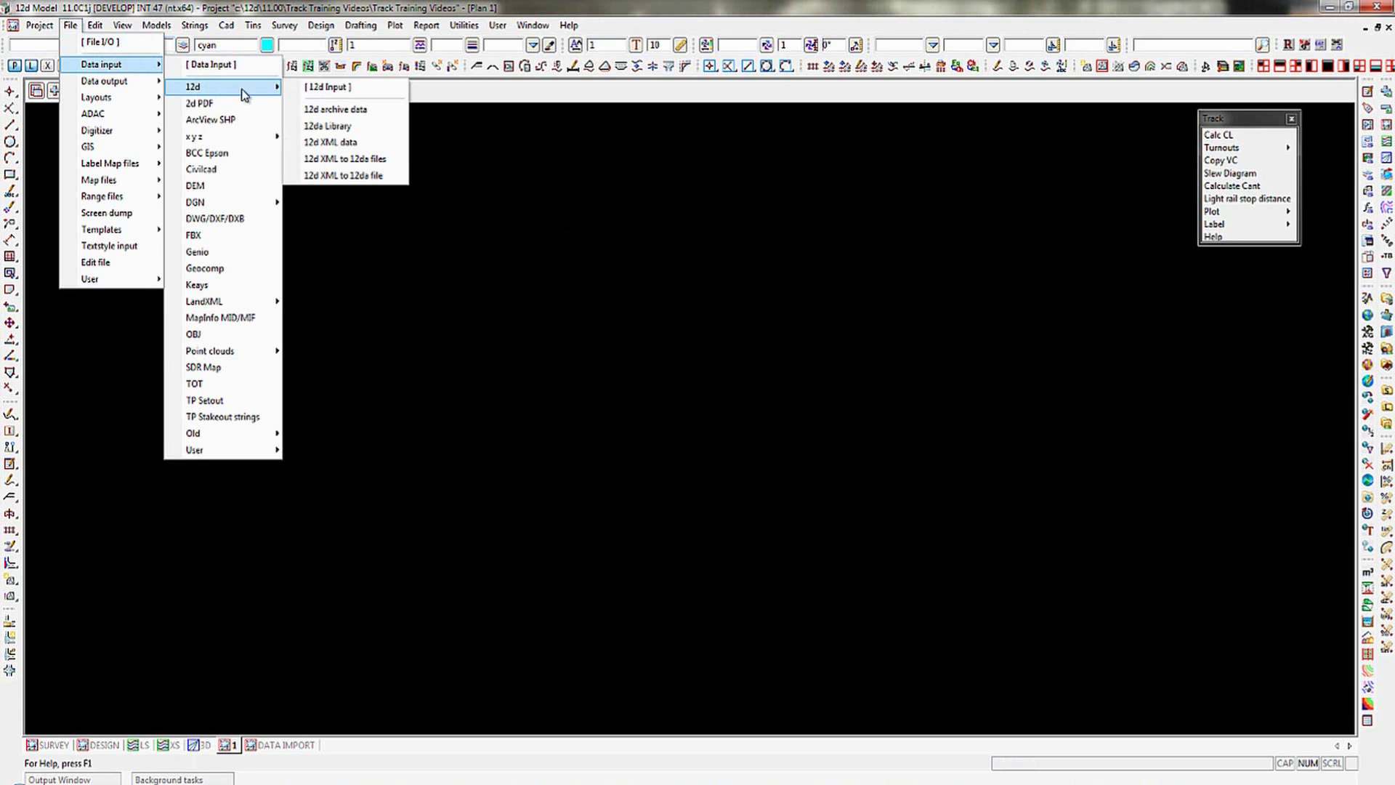
pyautogui.click(330, 109)
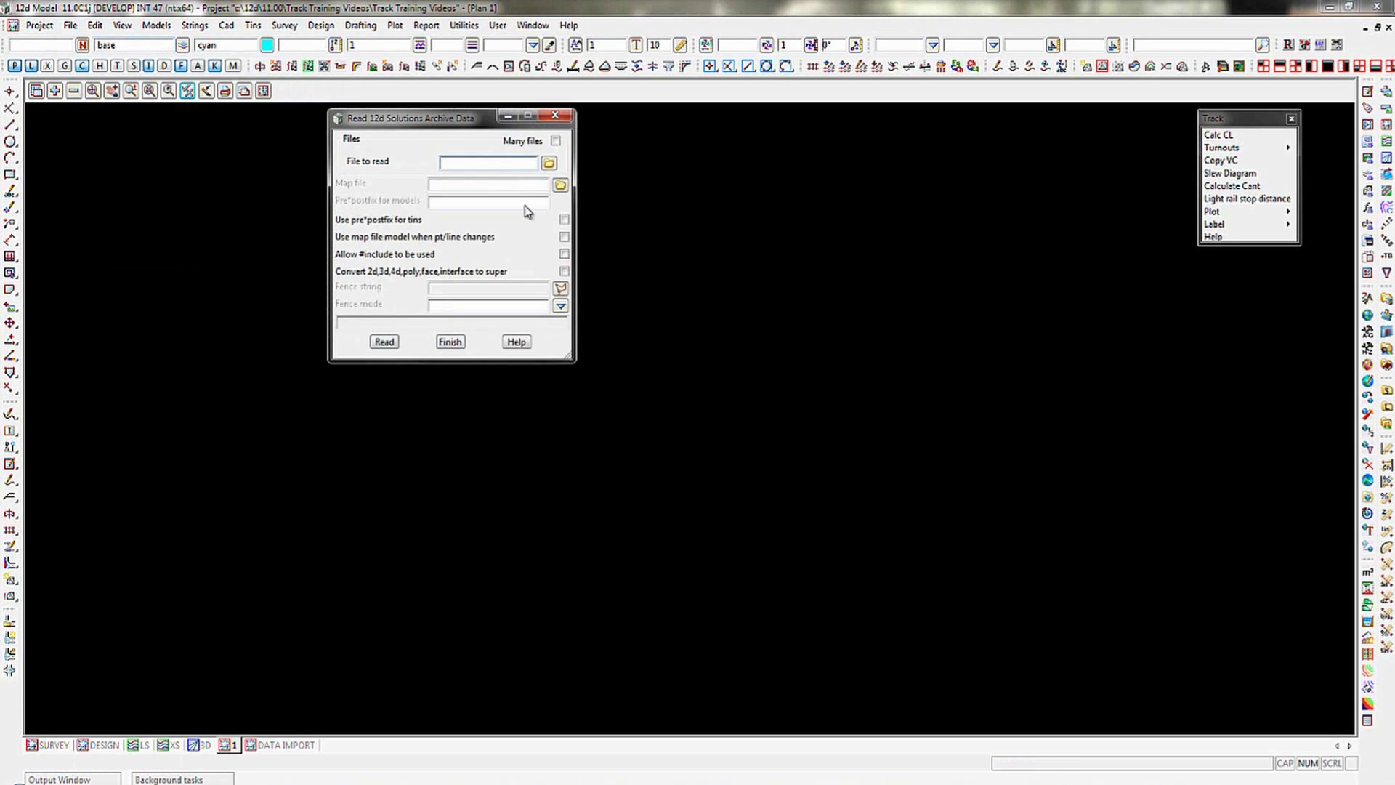
pyautogui.click(549, 163)
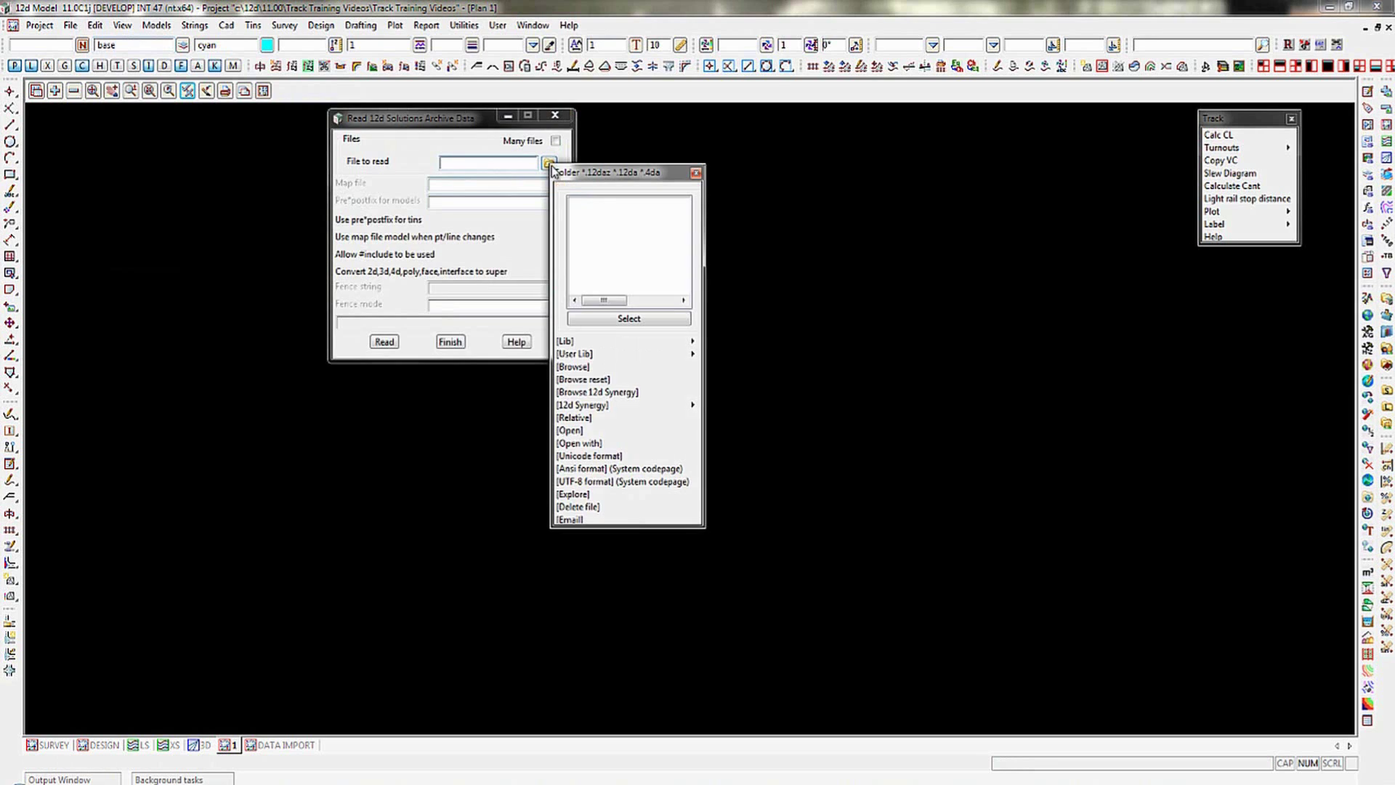
pyautogui.moveTo(694, 354)
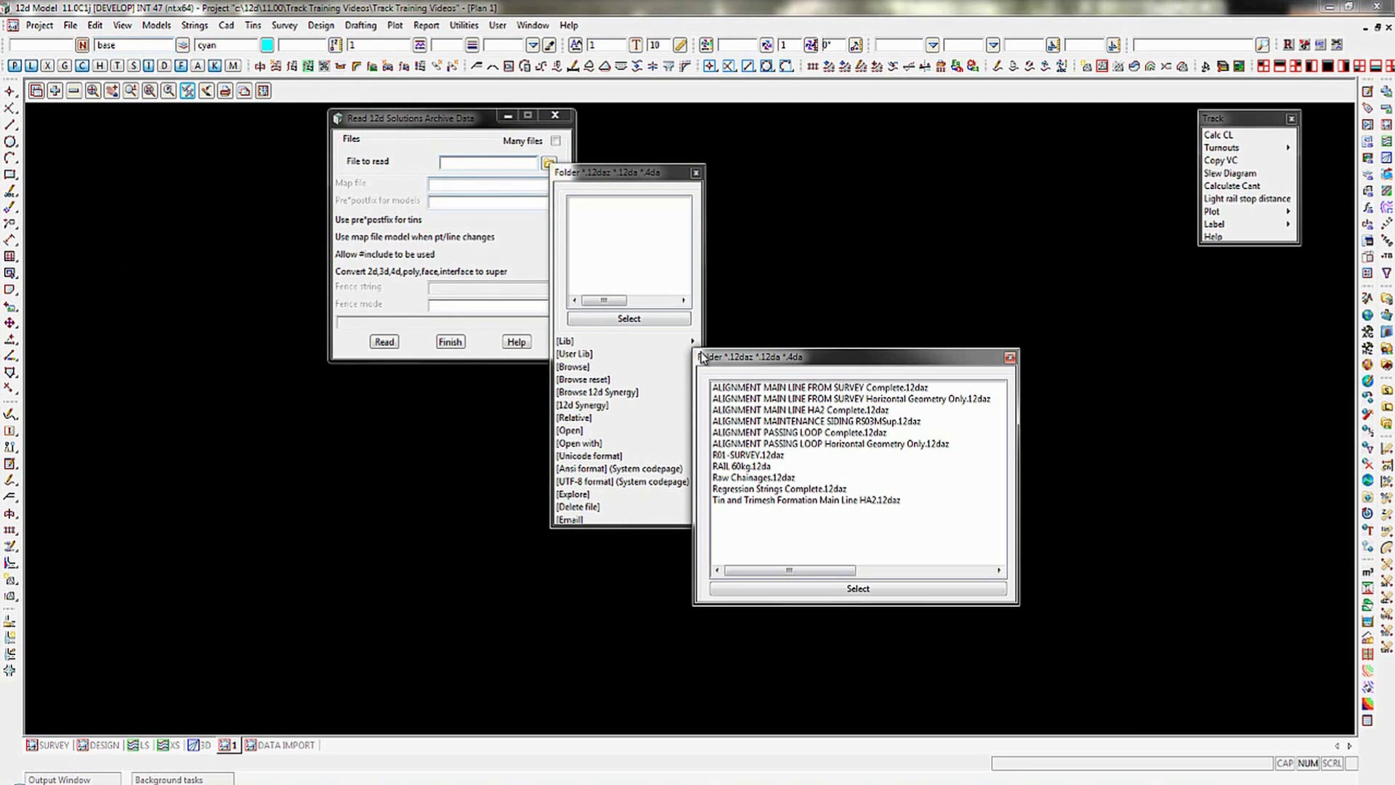
pyautogui.click(732, 467)
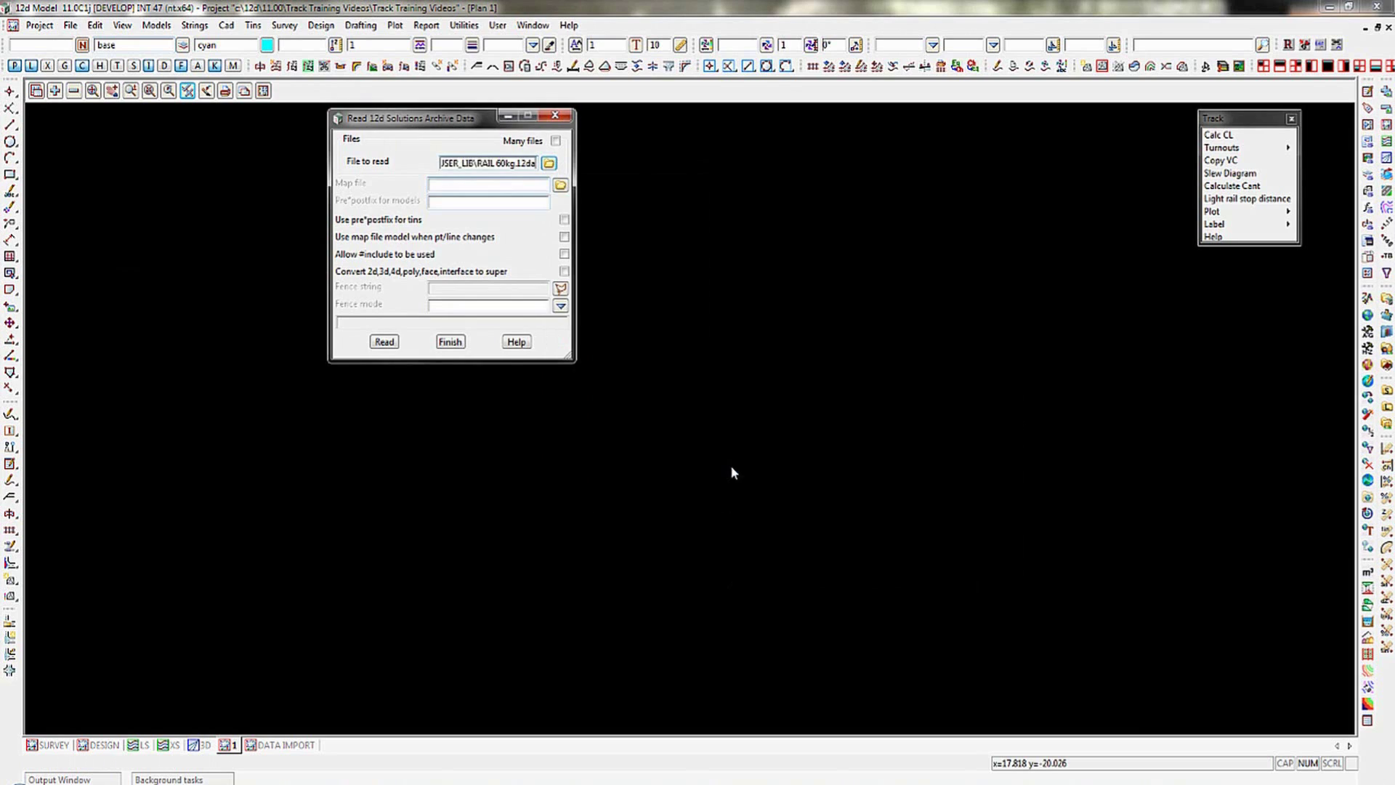
pyautogui.click(385, 342)
pyautogui.click(449, 341)
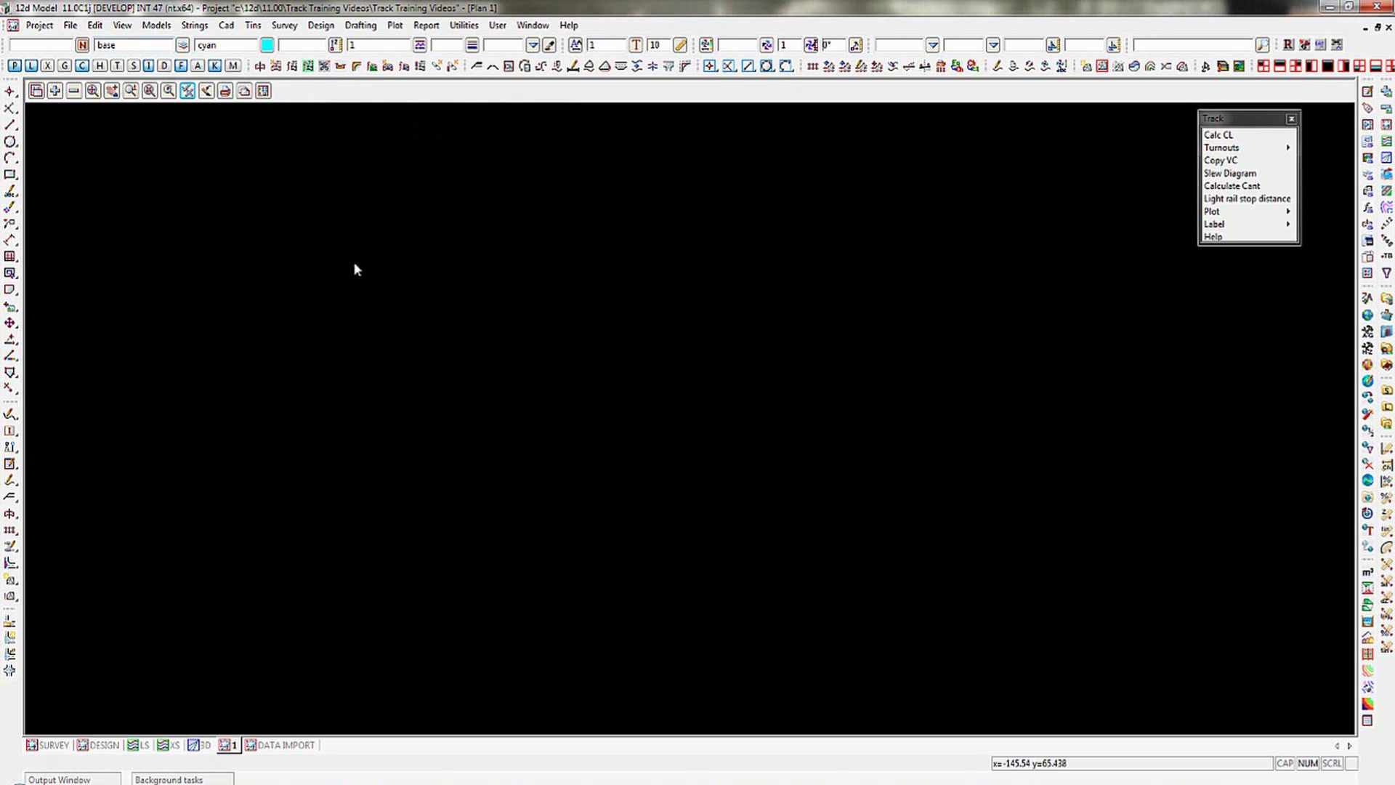
# Step: Switch to the DATA IMPORT plan view and turn its grid on
pyautogui.click(297, 746)
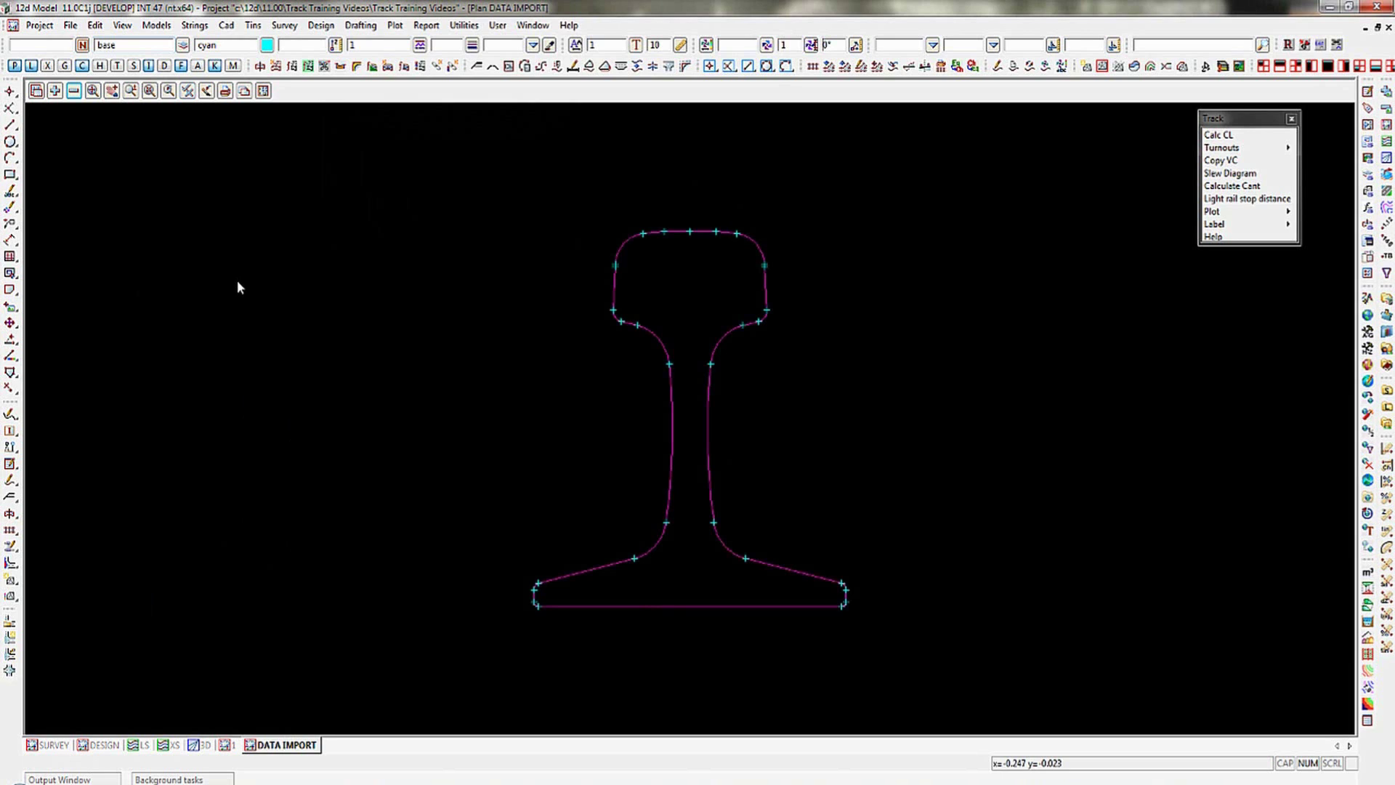
pyautogui.click(187, 91)
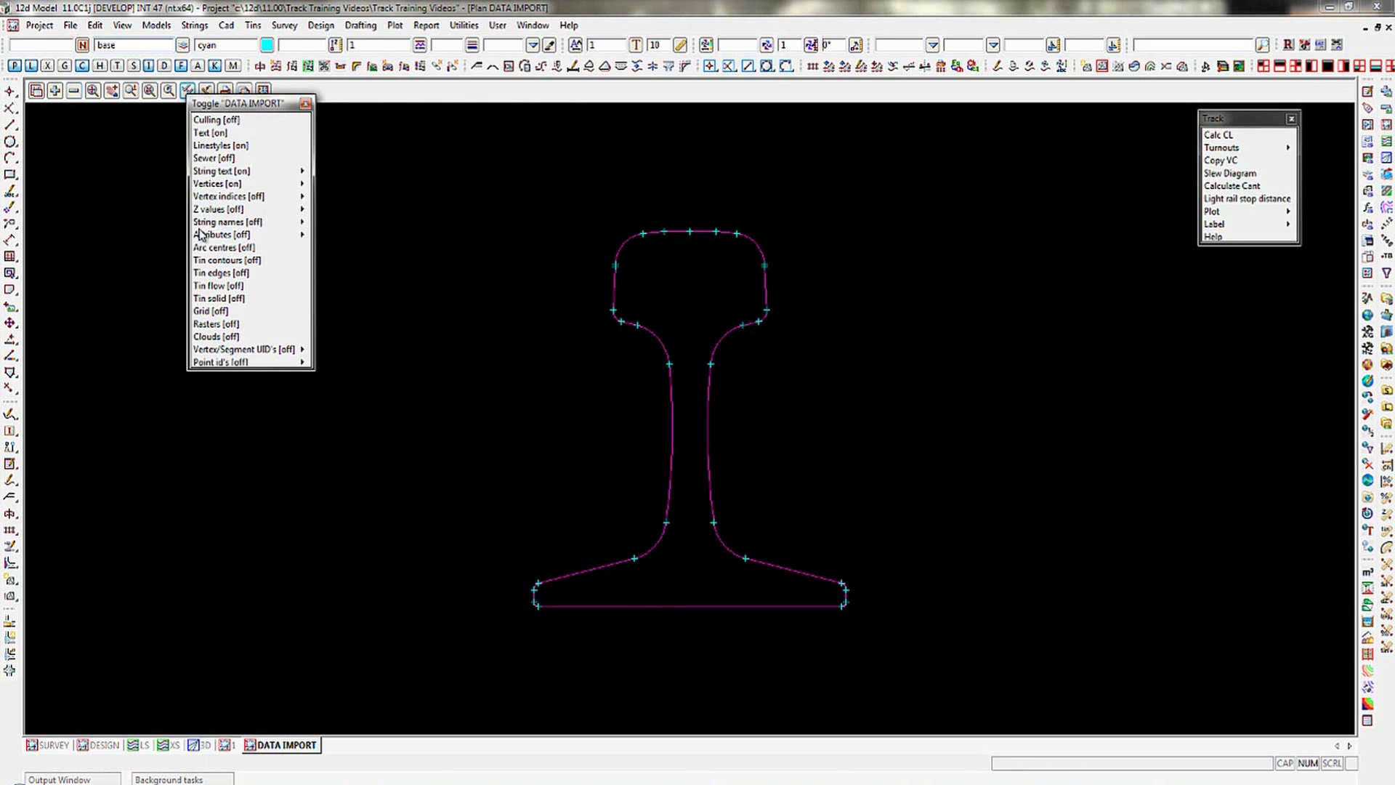
pyautogui.click(204, 311)
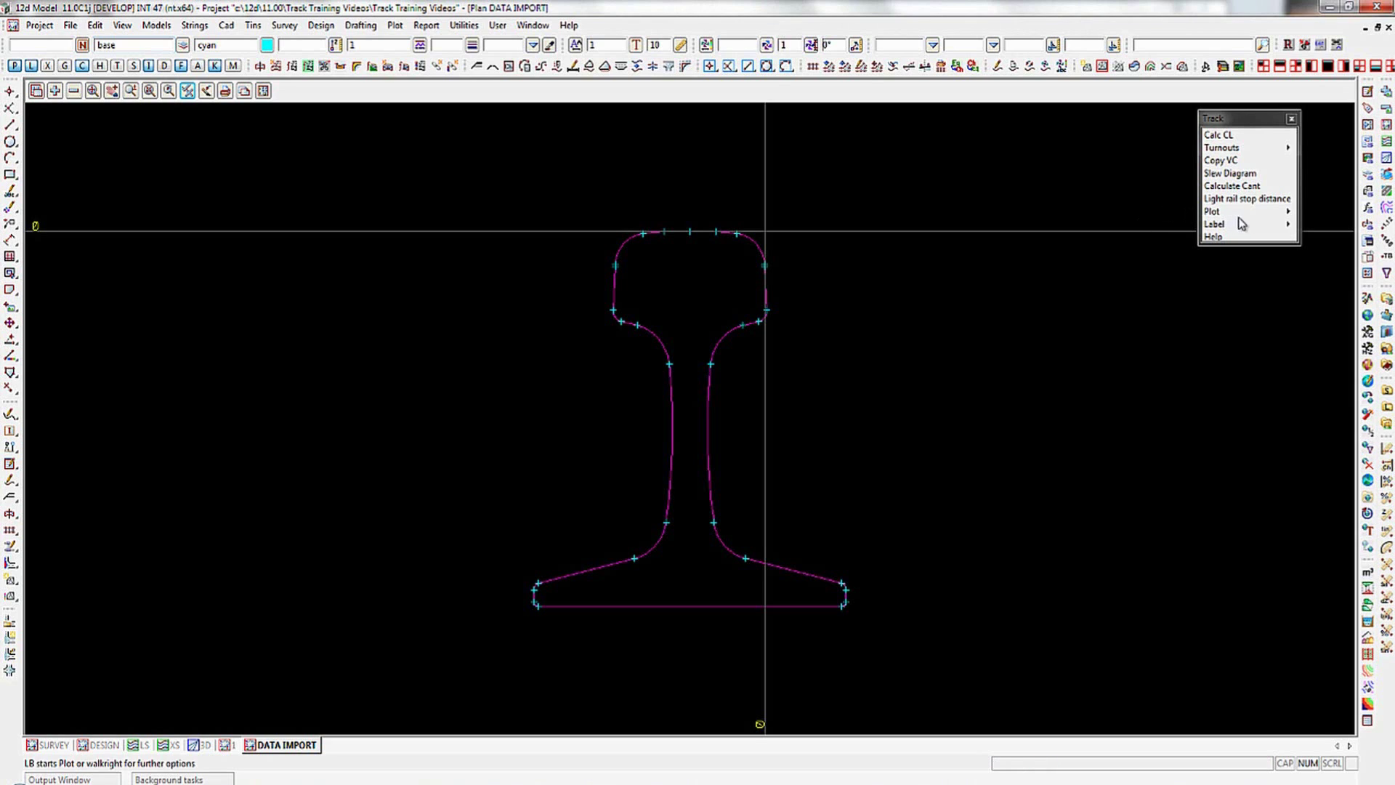
# Step: Start a rail profile with rail type UIC 60 and rail height above sleeper 0.17
pyautogui.click(1288, 215)
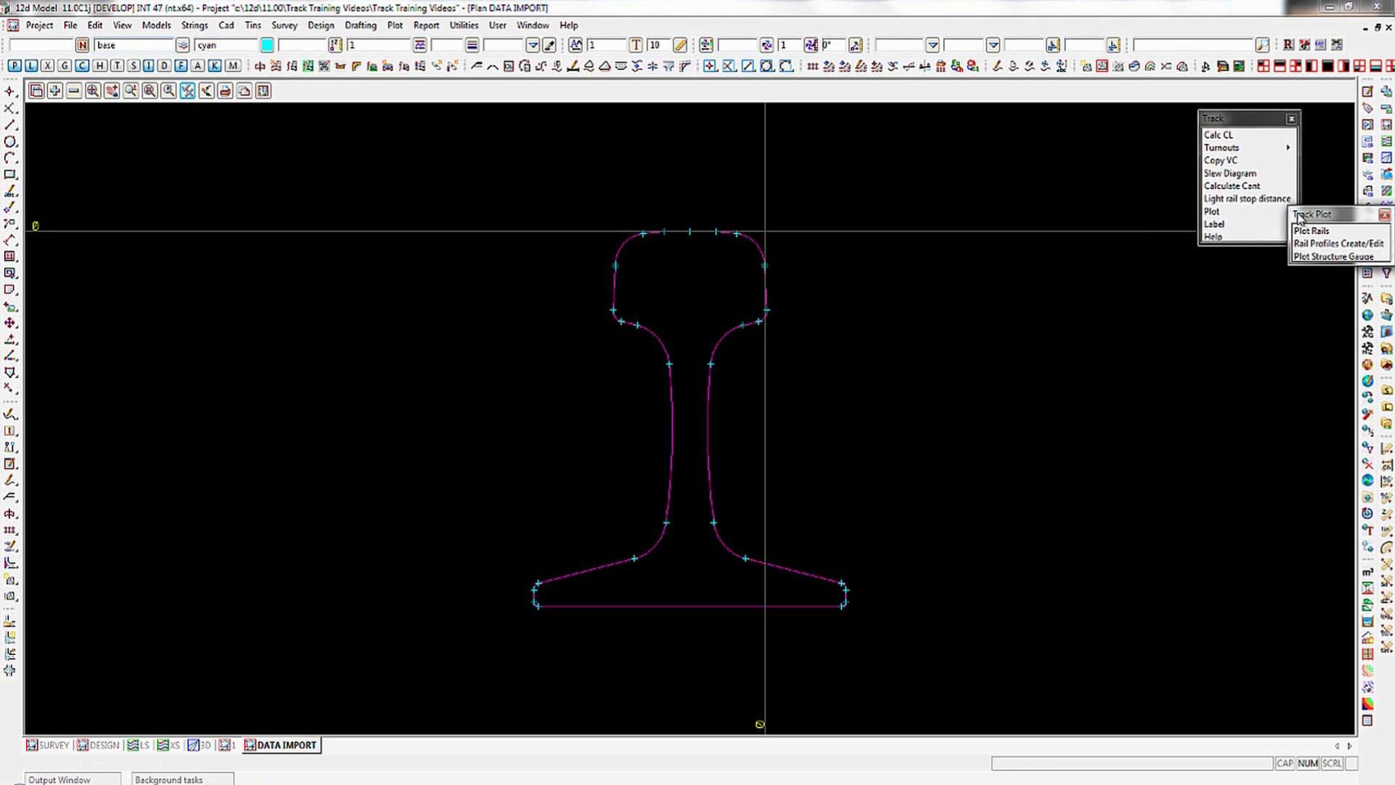
pyautogui.click(1313, 246)
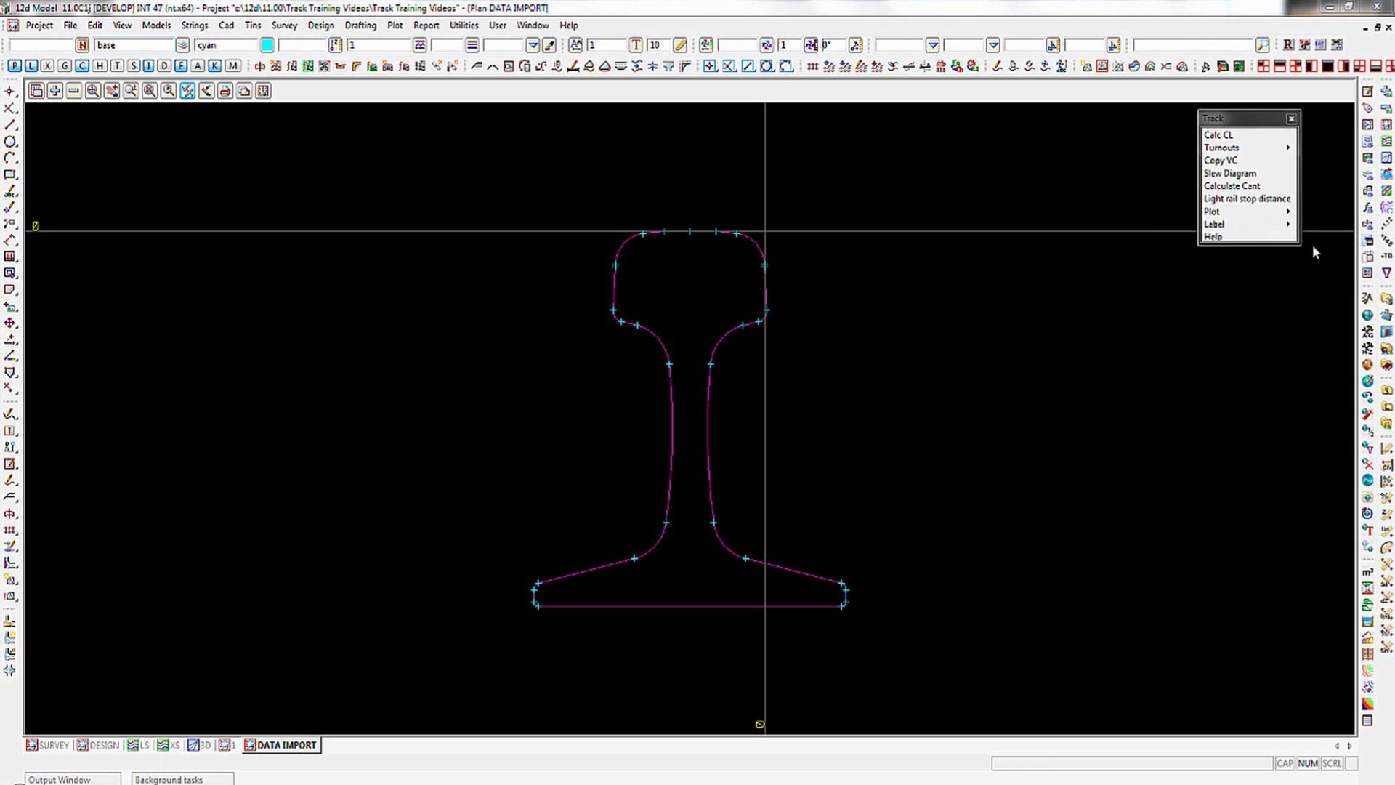
pyautogui.moveTo(1154, 258); pyautogui.dragTo(206, 147)
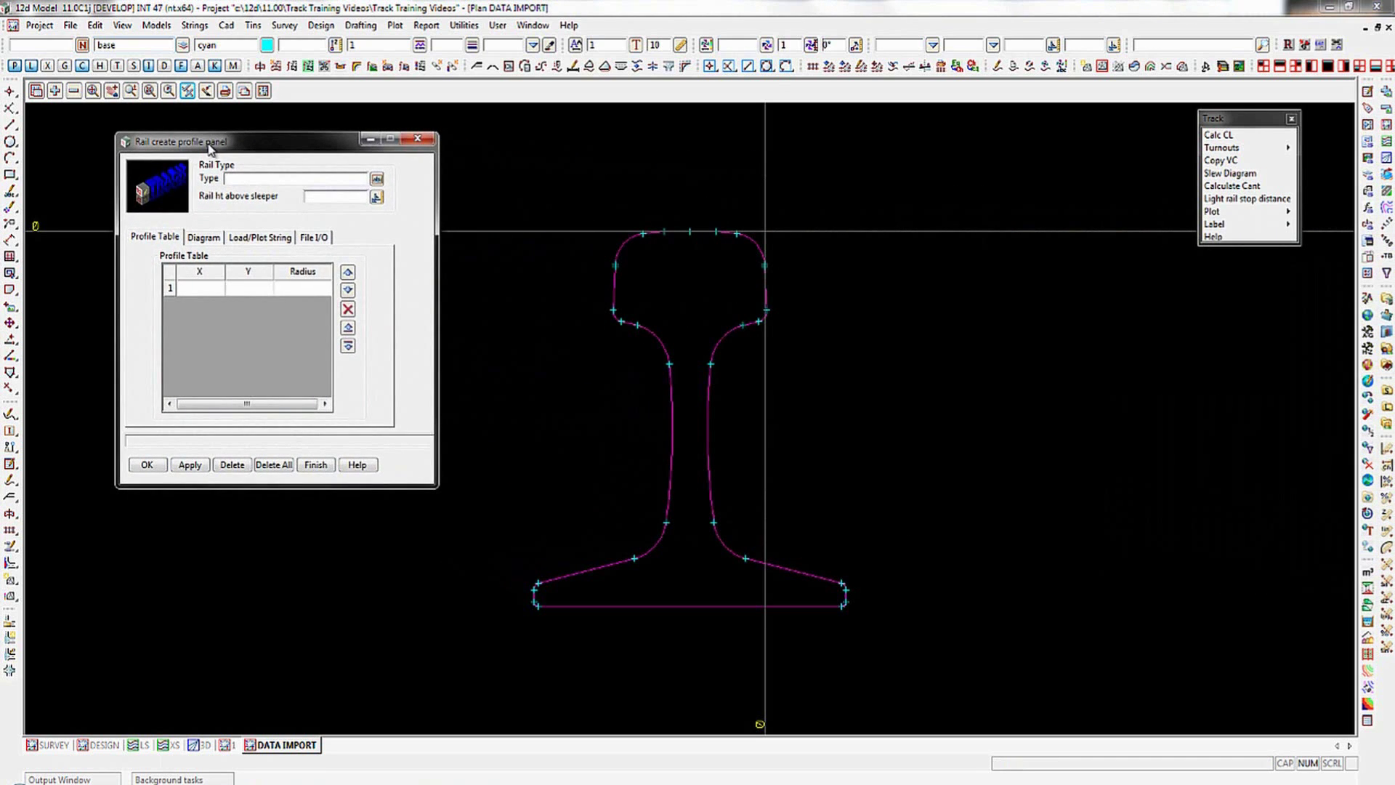
pyautogui.click(239, 182)
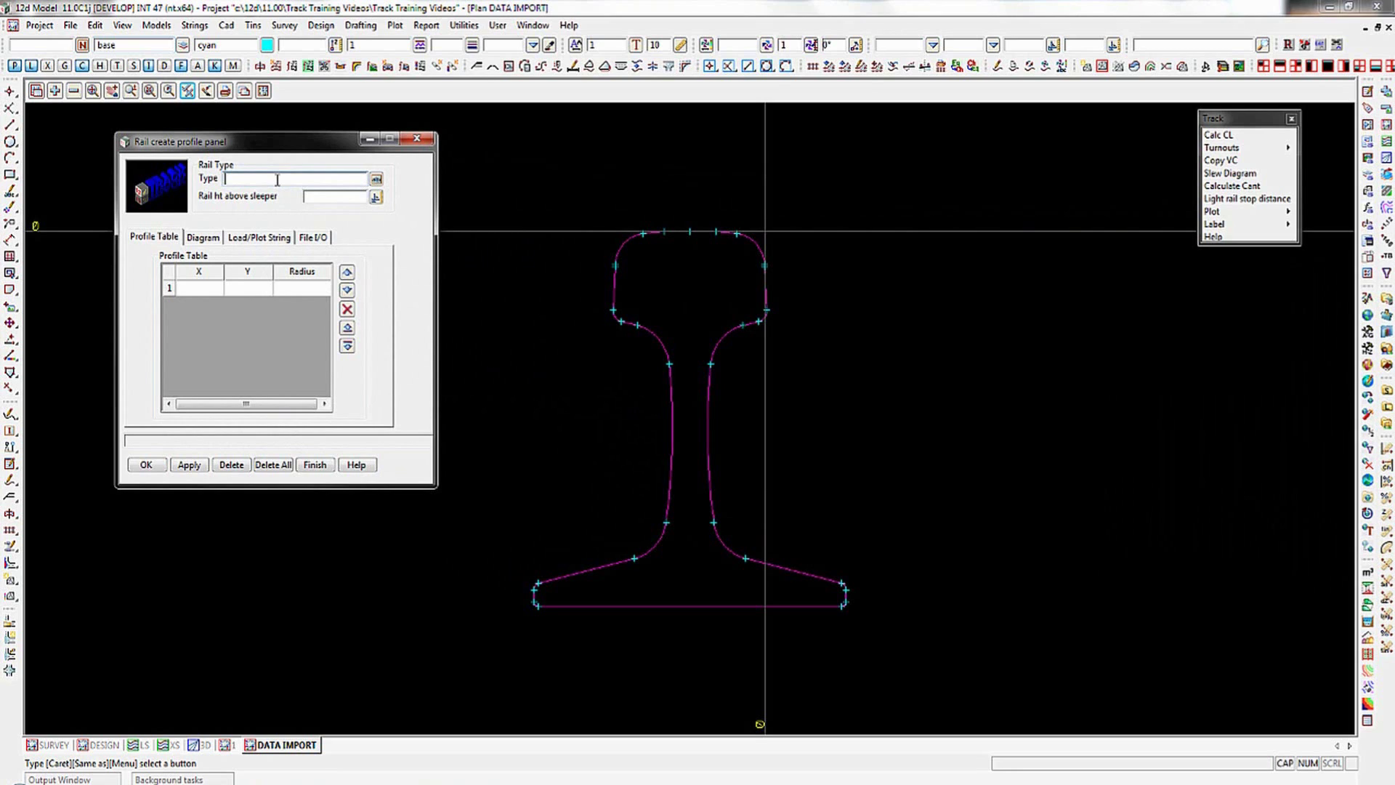
pyautogui.write('UIC 60')
pyautogui.press('Tab')
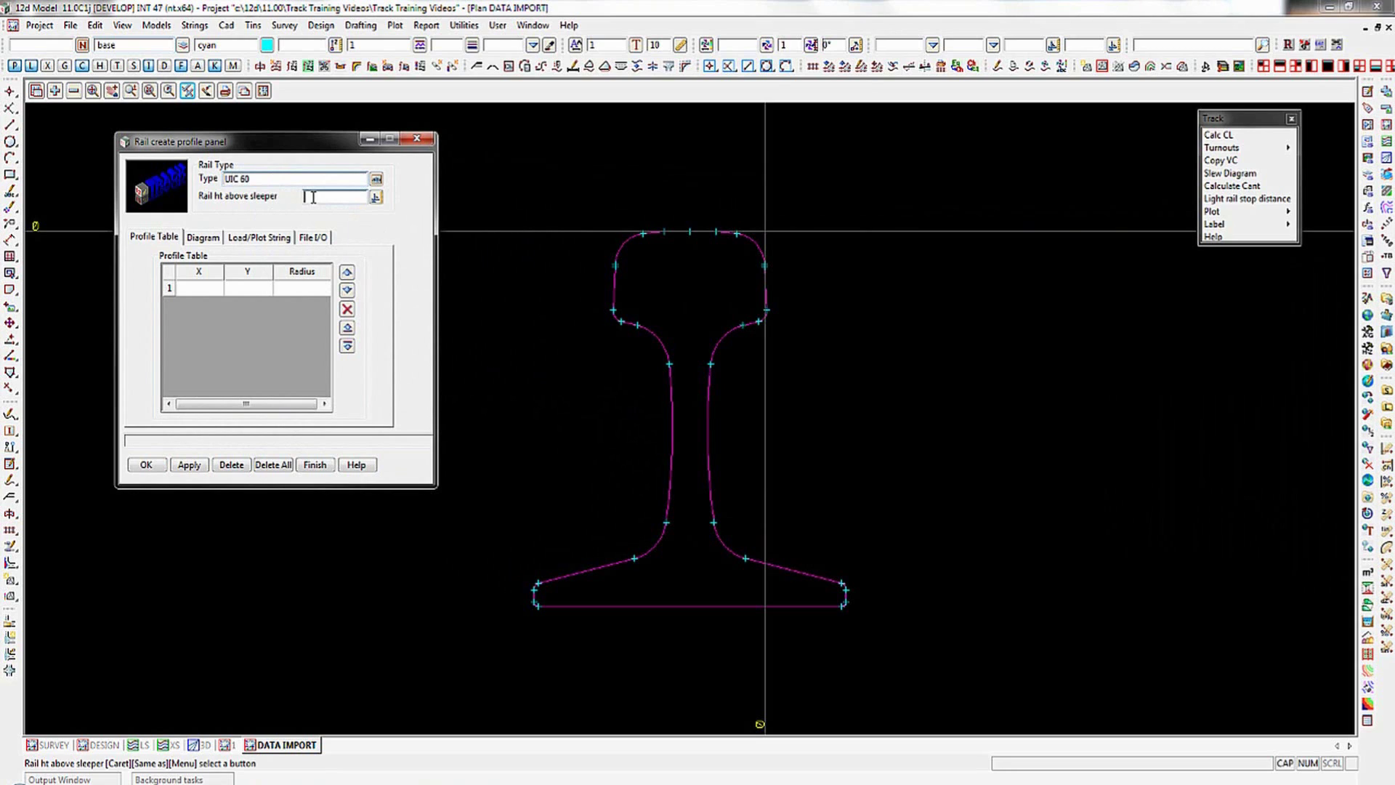
pyautogui.write('0.17')
# Step: Load the profile table from the picked UIC60 rail profile string
pyautogui.click(260, 240)
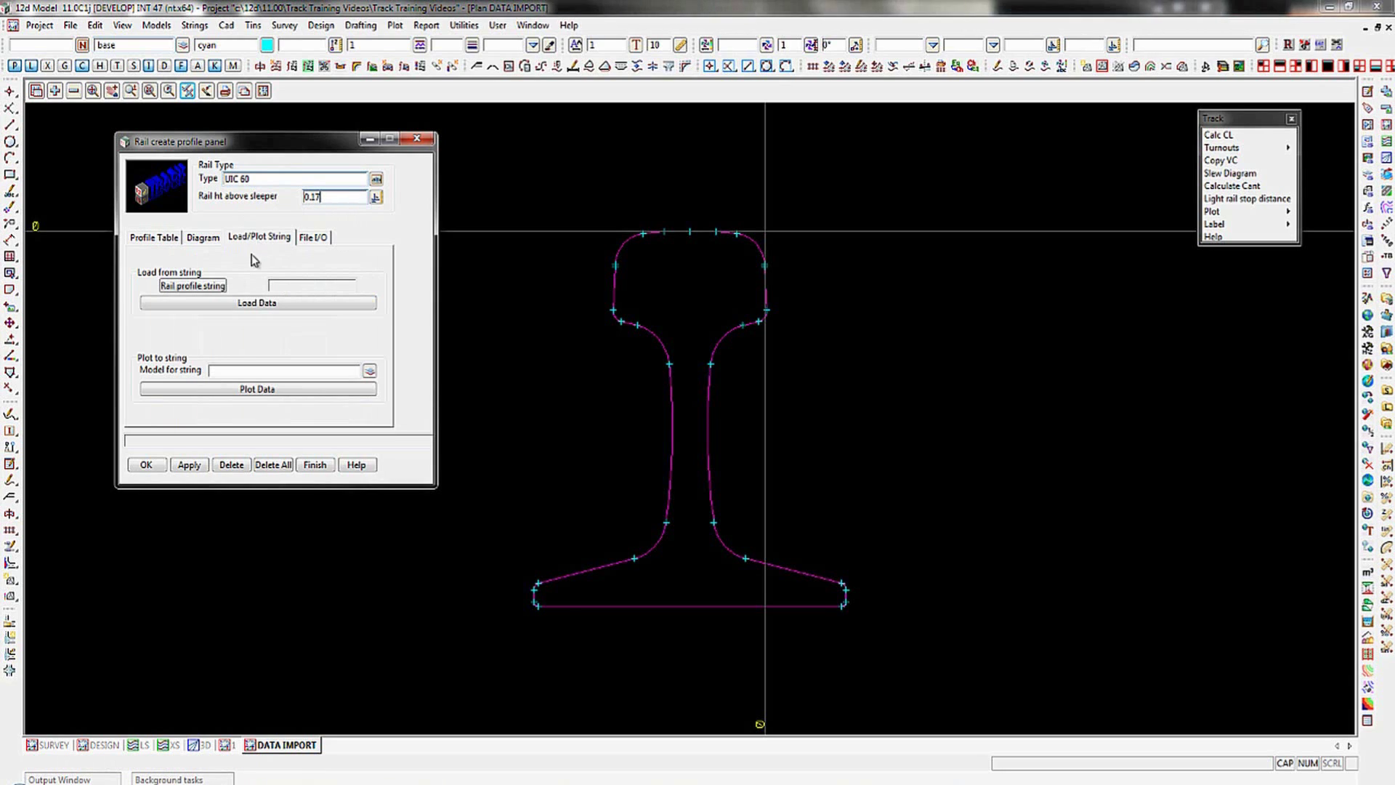
pyautogui.click(220, 288)
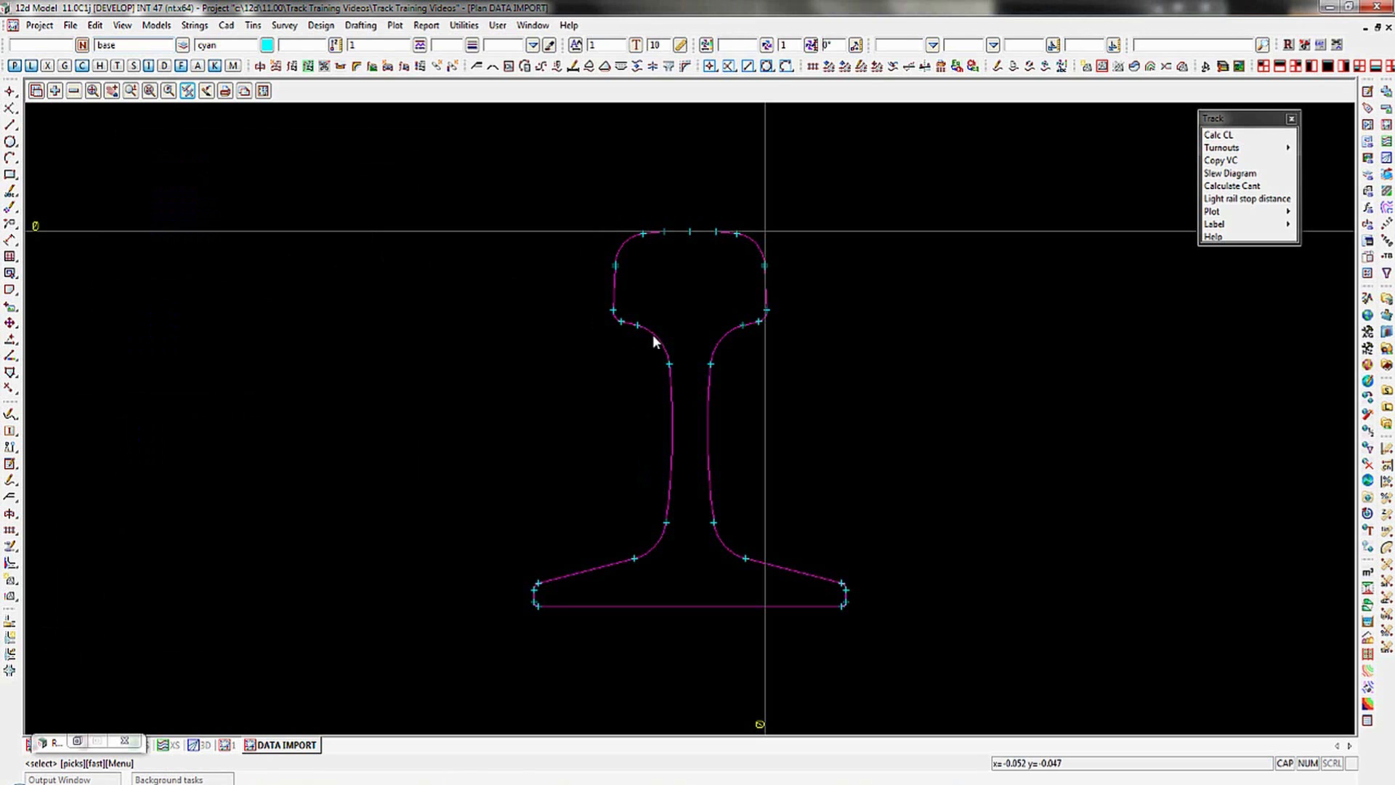
pyautogui.click(653, 336)
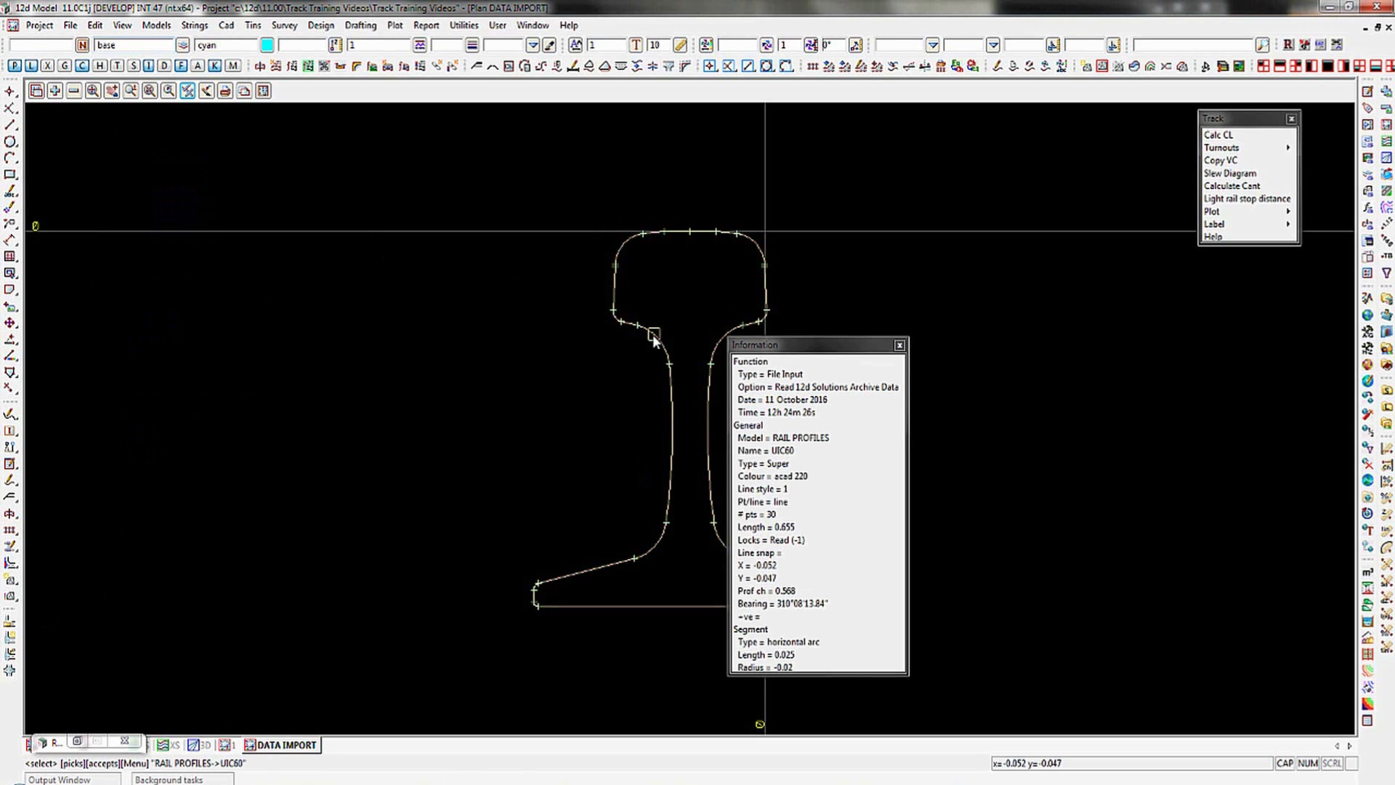
pyautogui.middleClick(653, 334)
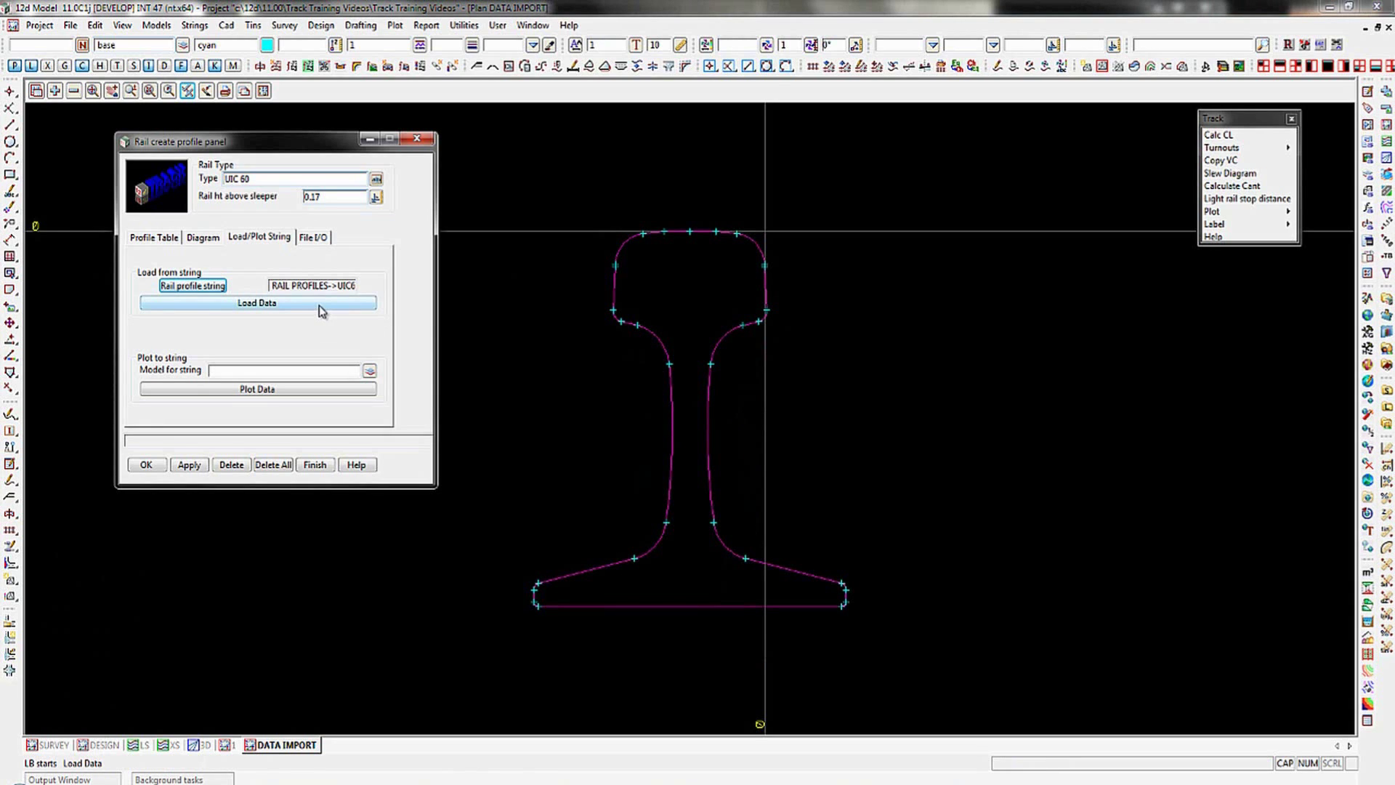
pyautogui.click(320, 305)
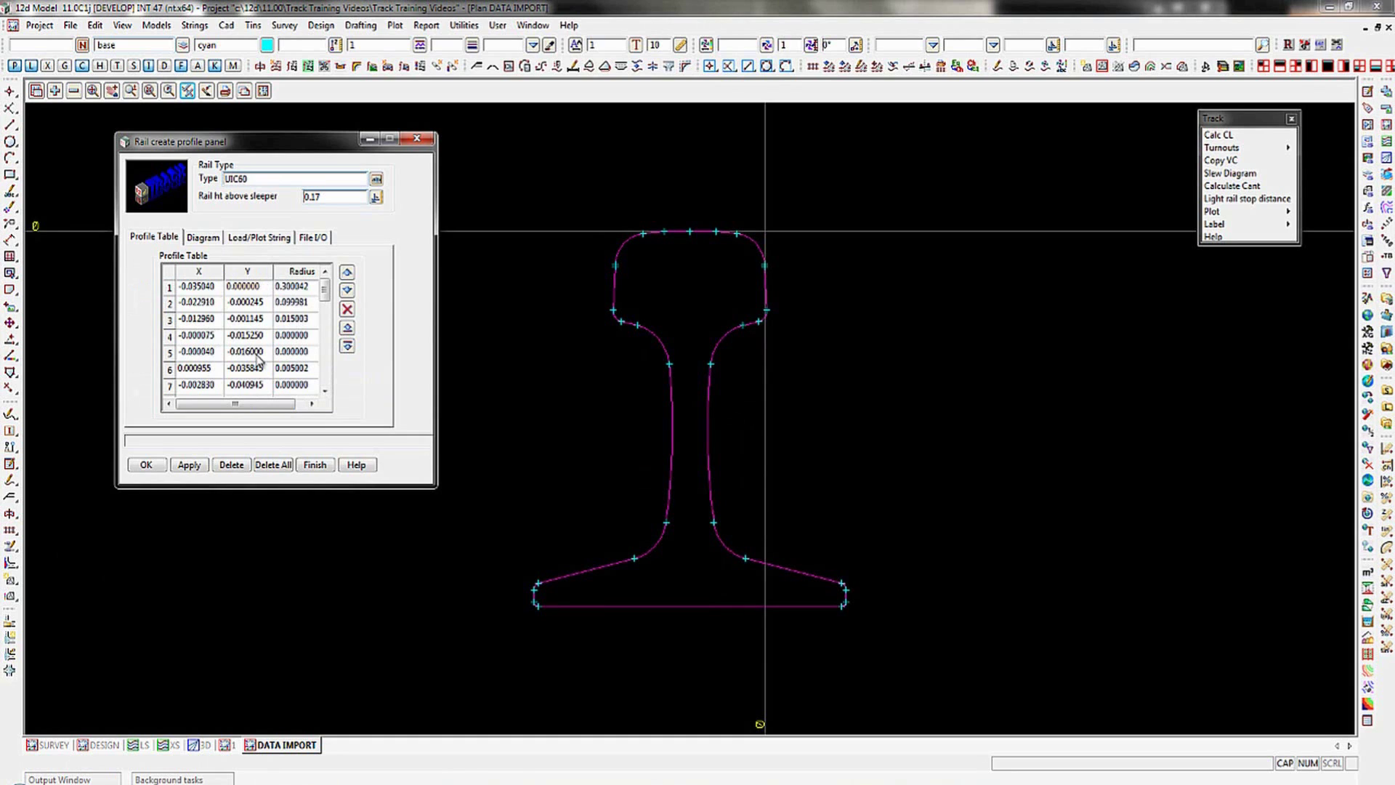
# Step: Check the UIC60 profile diagram, name the profile file UIC 60, and finish the panel
pyautogui.click(207, 240)
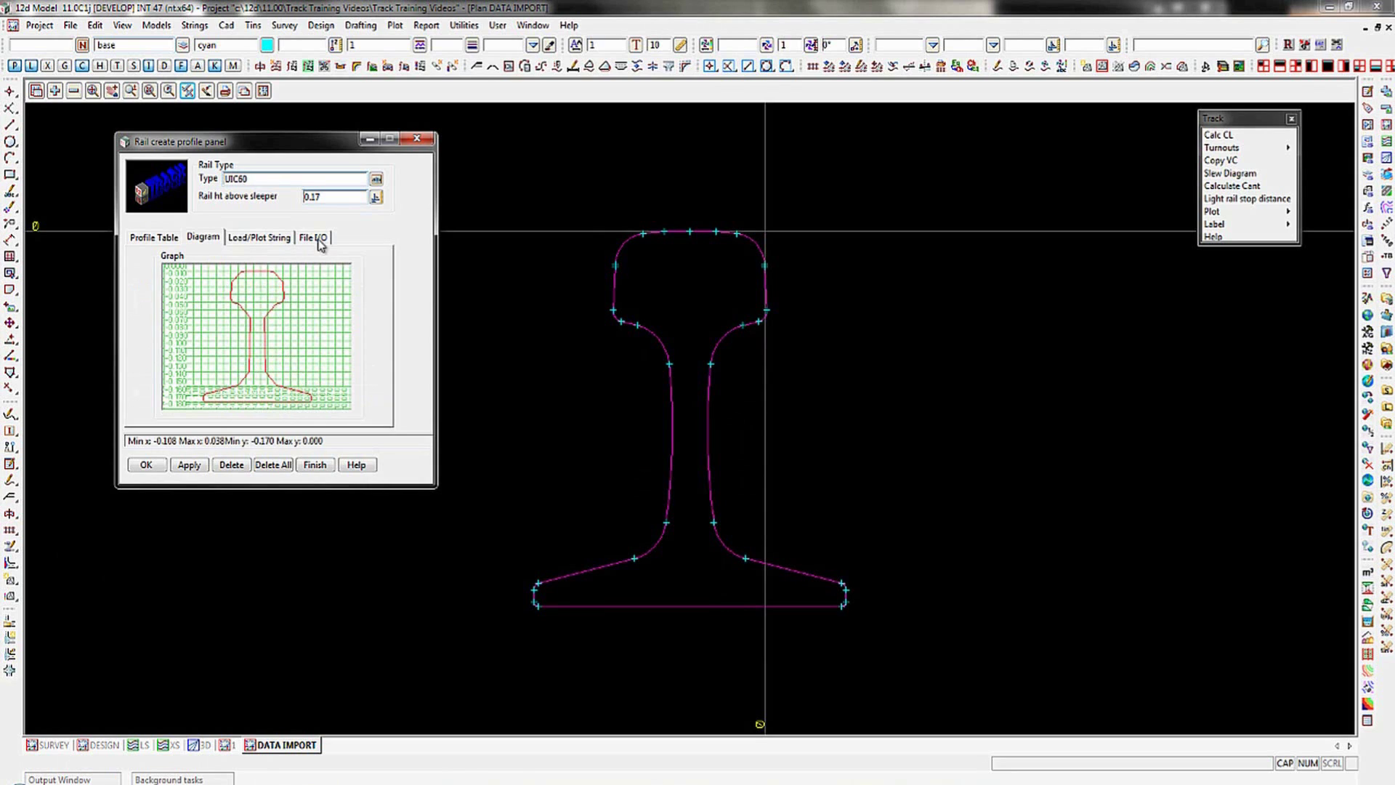
pyautogui.click(276, 243)
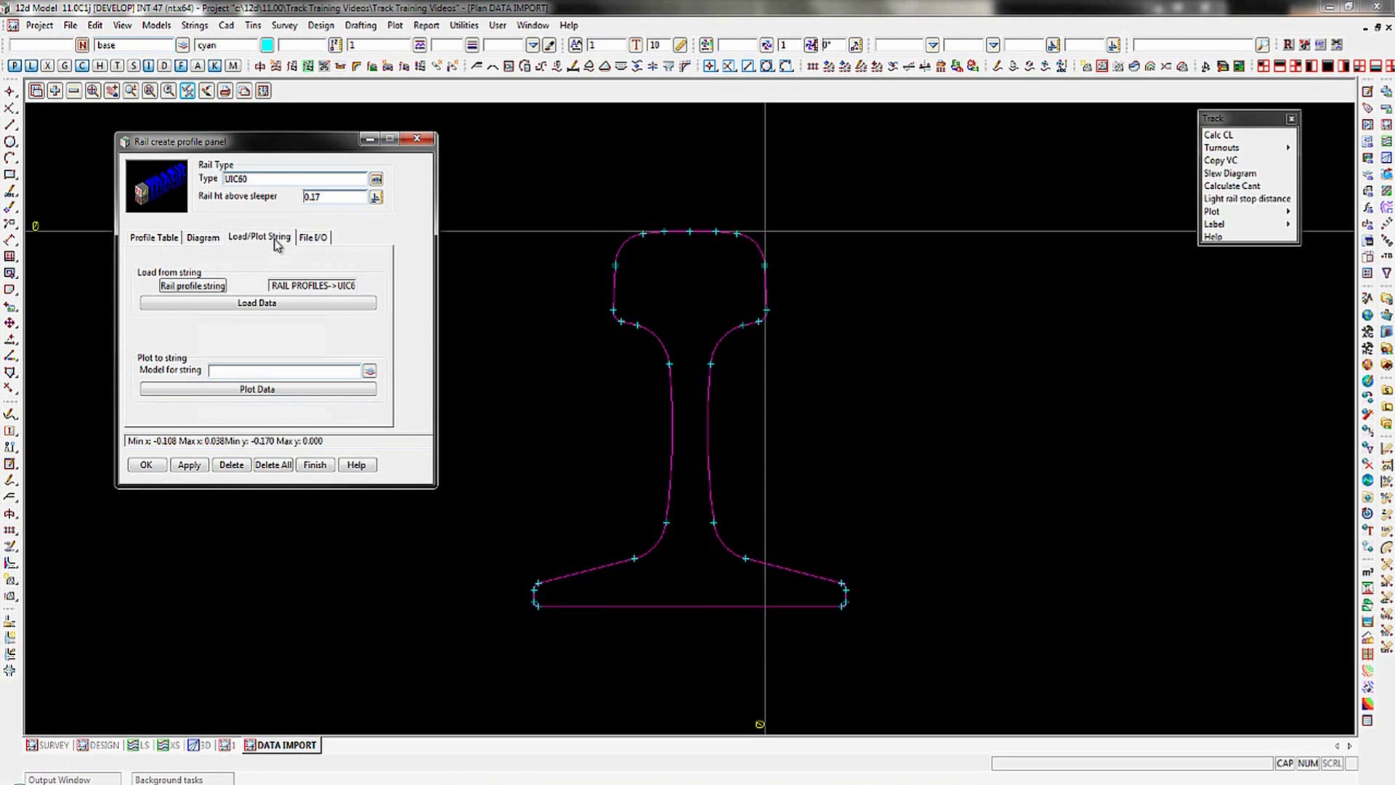
pyautogui.click(314, 239)
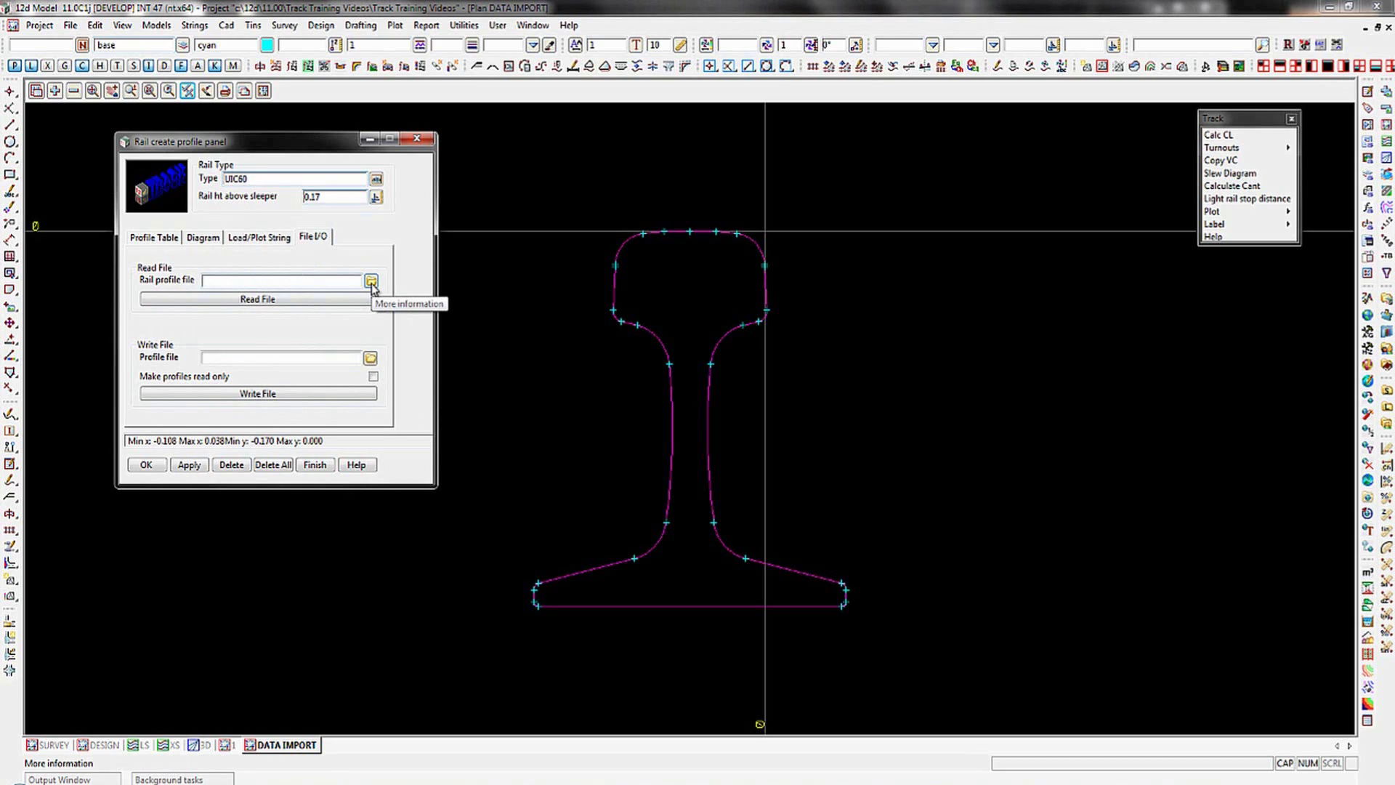
pyautogui.click(276, 358)
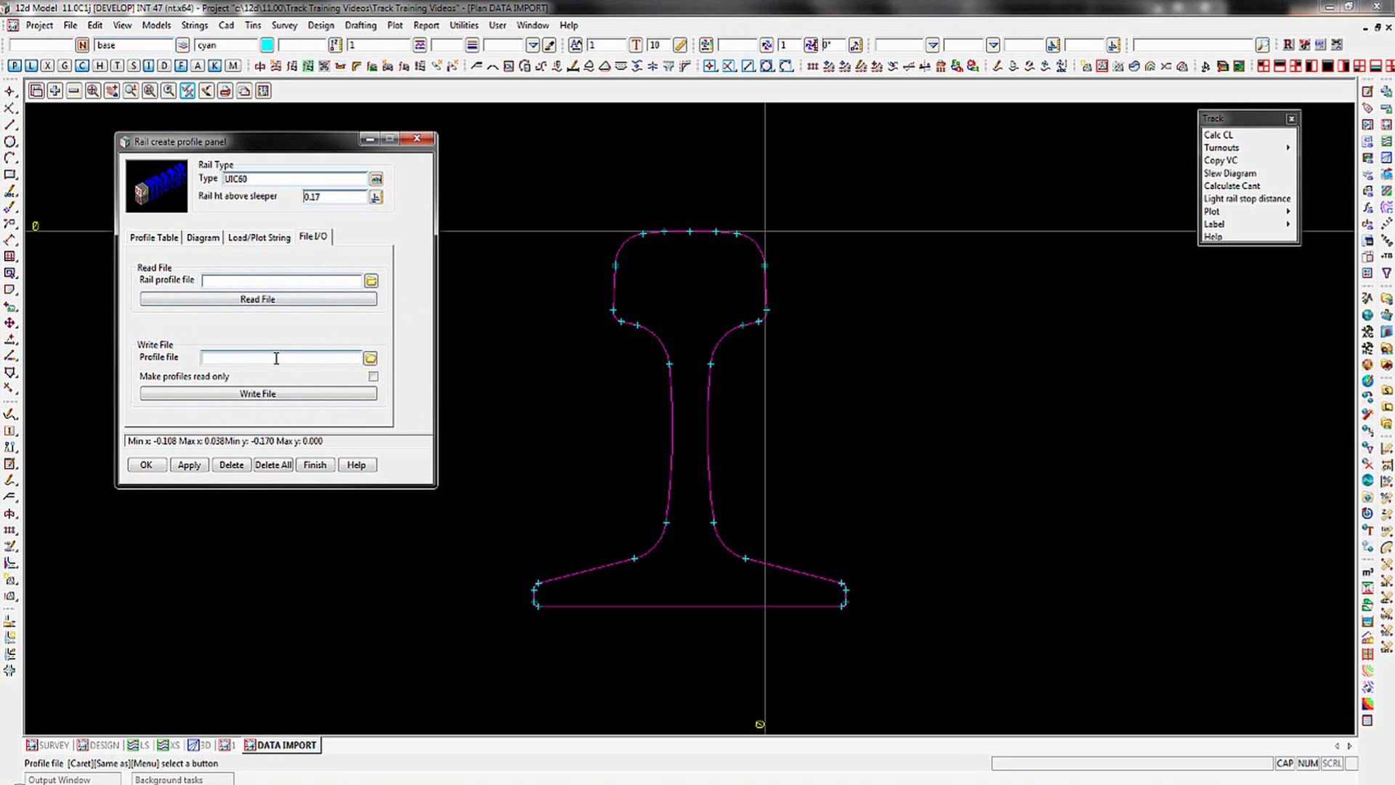
pyautogui.write('UIC 60')
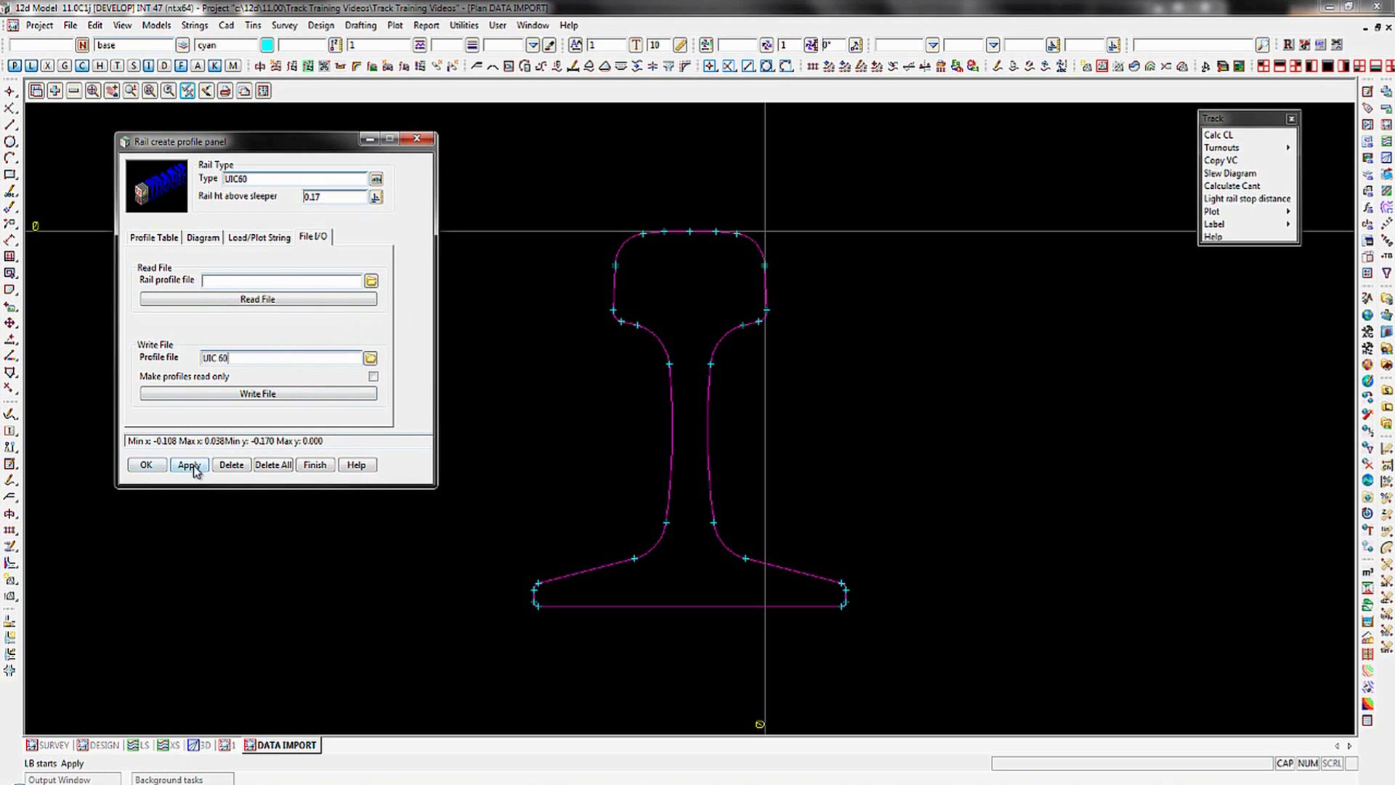
pyautogui.click(312, 466)
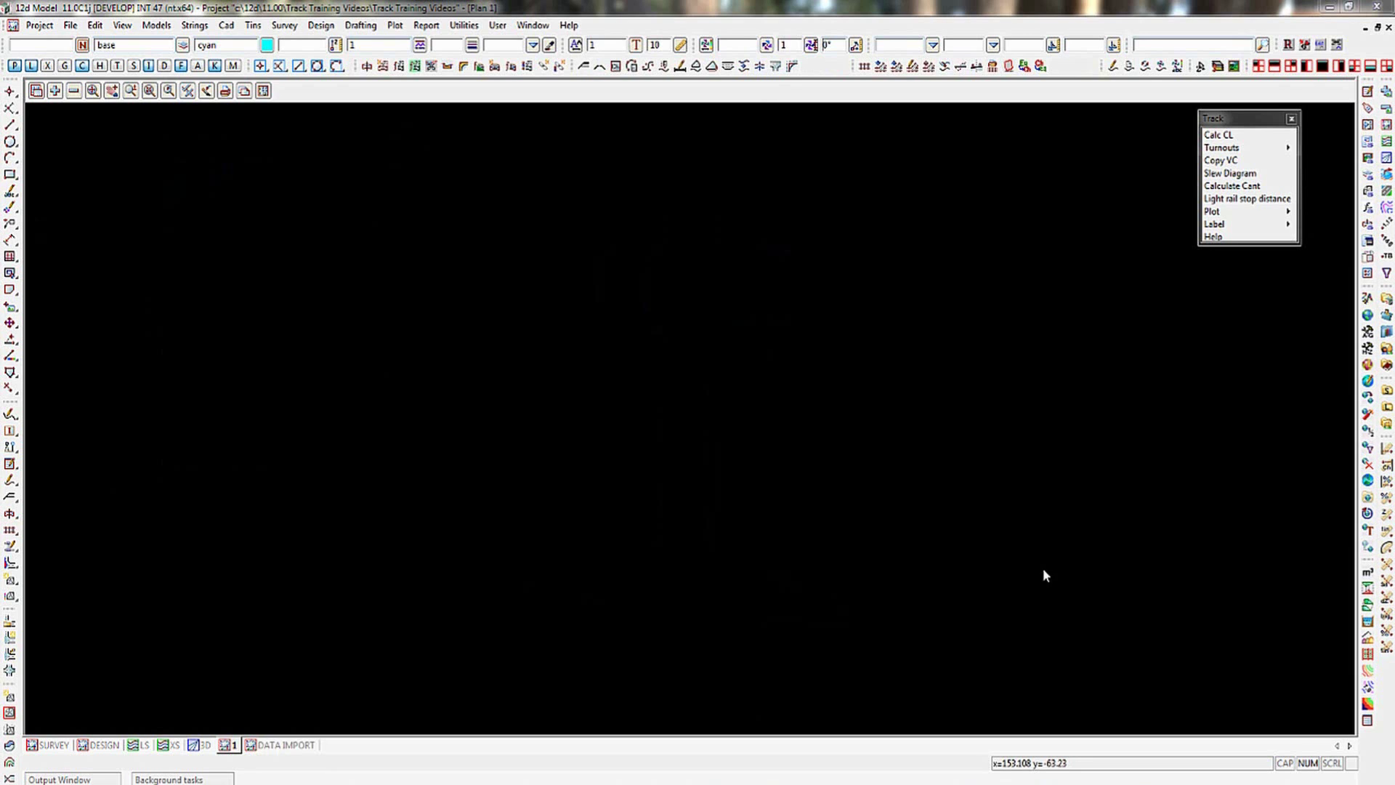
pyautogui.hotkey('alt', 'Tab')
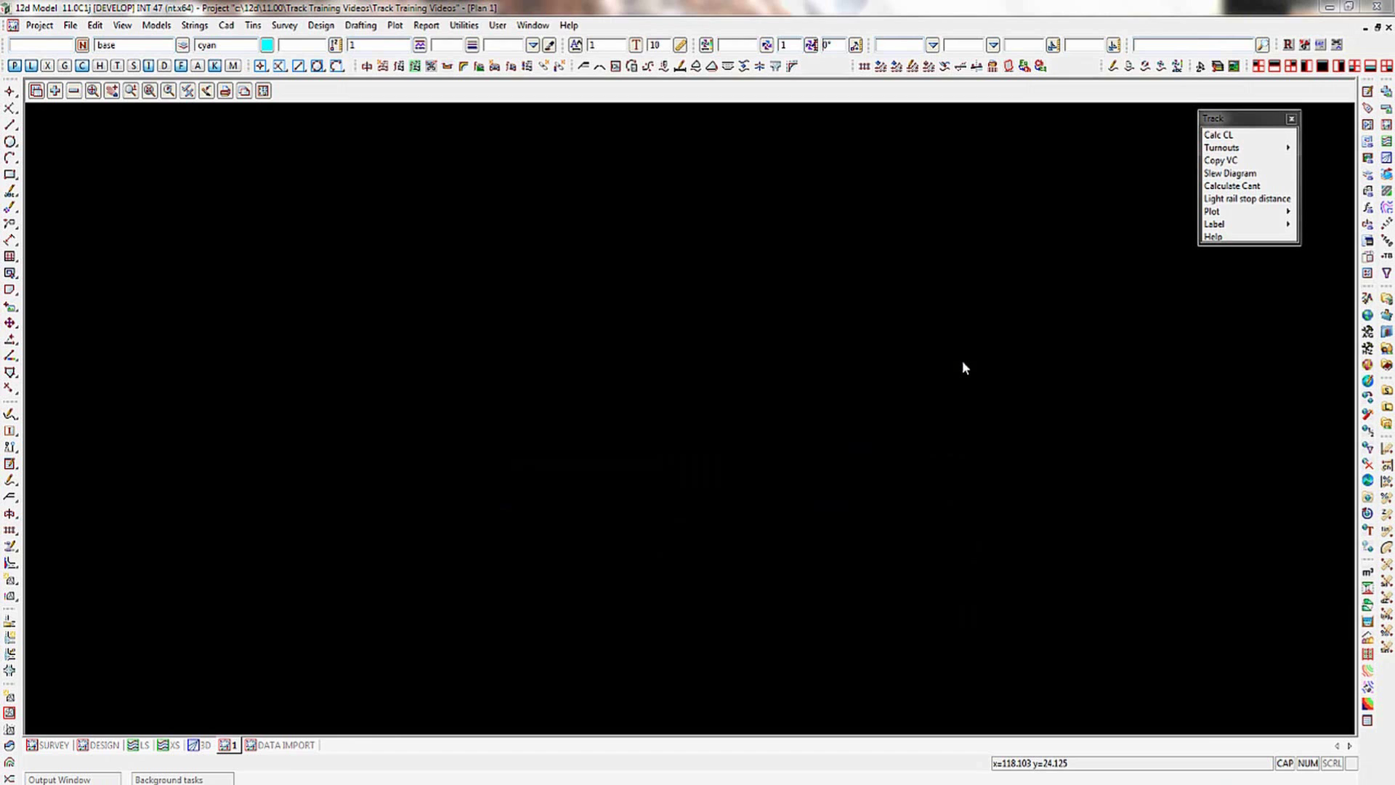
pyautogui.click(928, 73)
pyautogui.moveTo(963, 92); pyautogui.dragTo(603, 184)
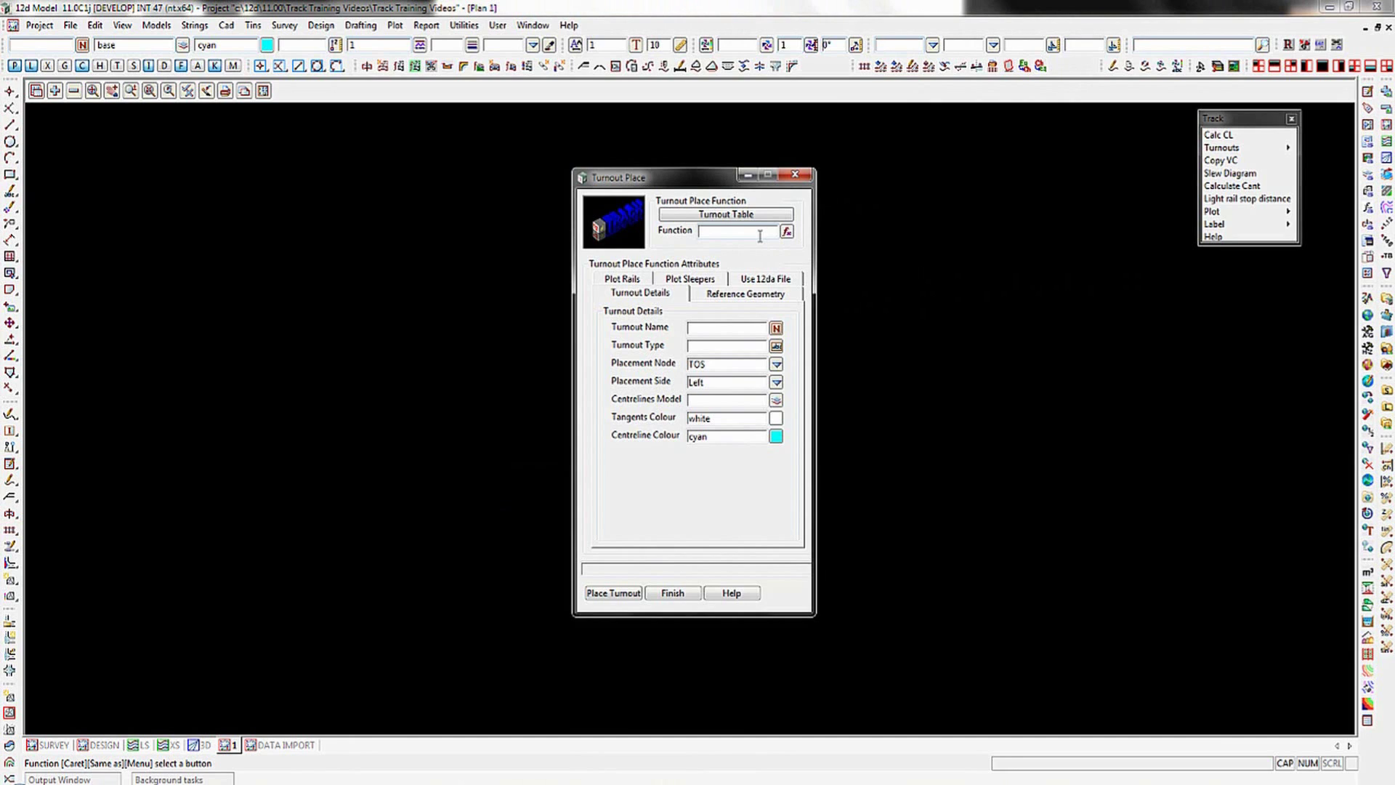
pyautogui.click(679, 593)
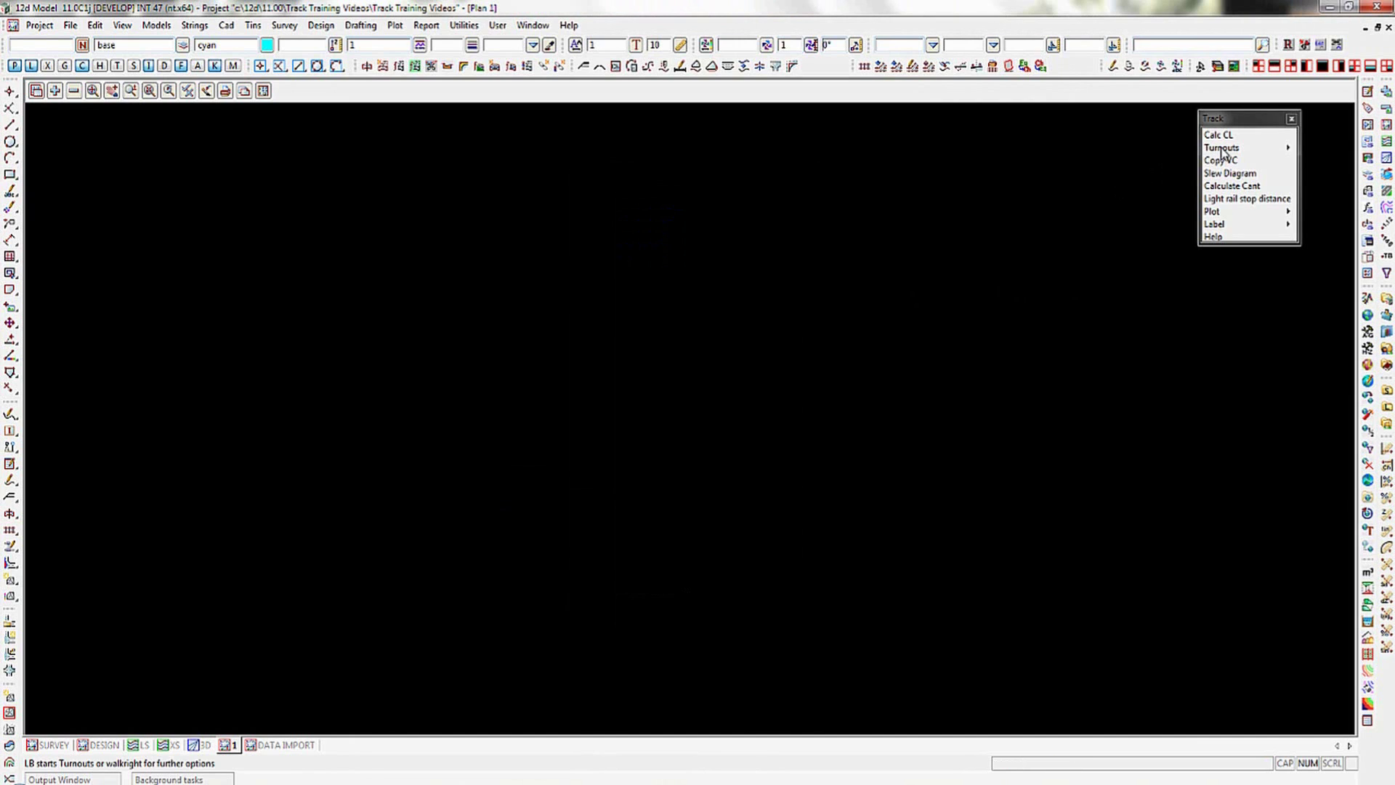
pyautogui.moveTo(1293, 149)
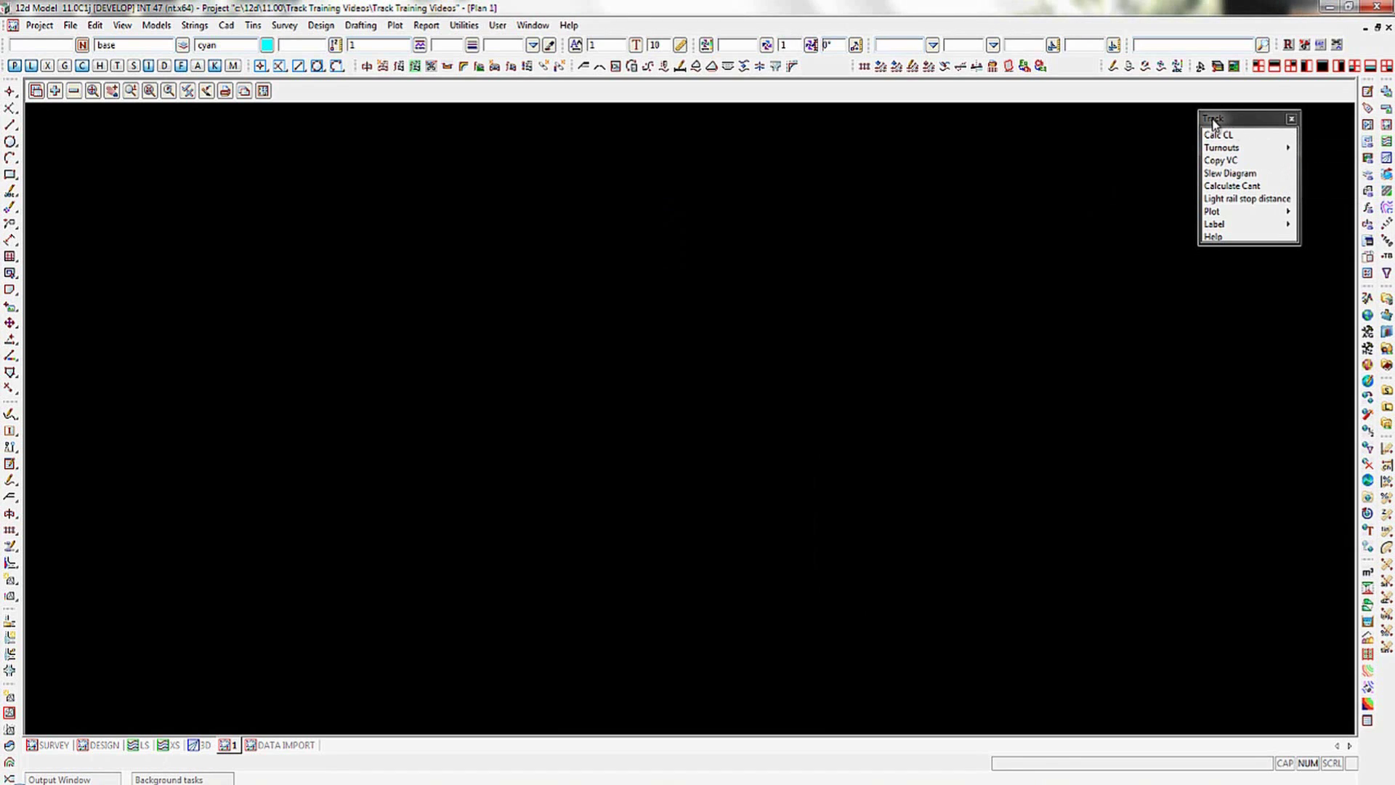
# Step: In Turnouts Create/Edit, enter NG_1IN16_SNX_conc as the turnout type
pyautogui.click(912, 67)
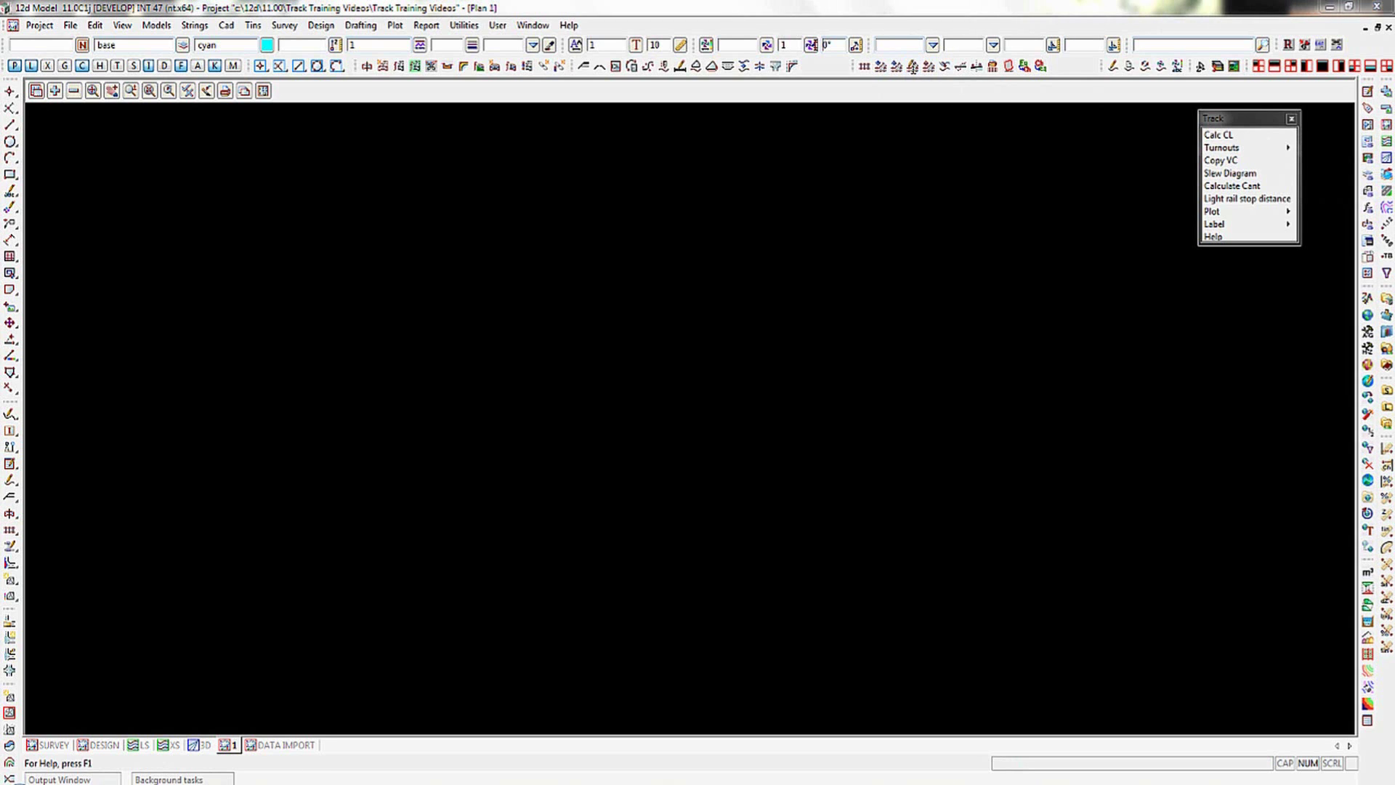
pyautogui.moveTo(931, 84); pyautogui.dragTo(617, 151)
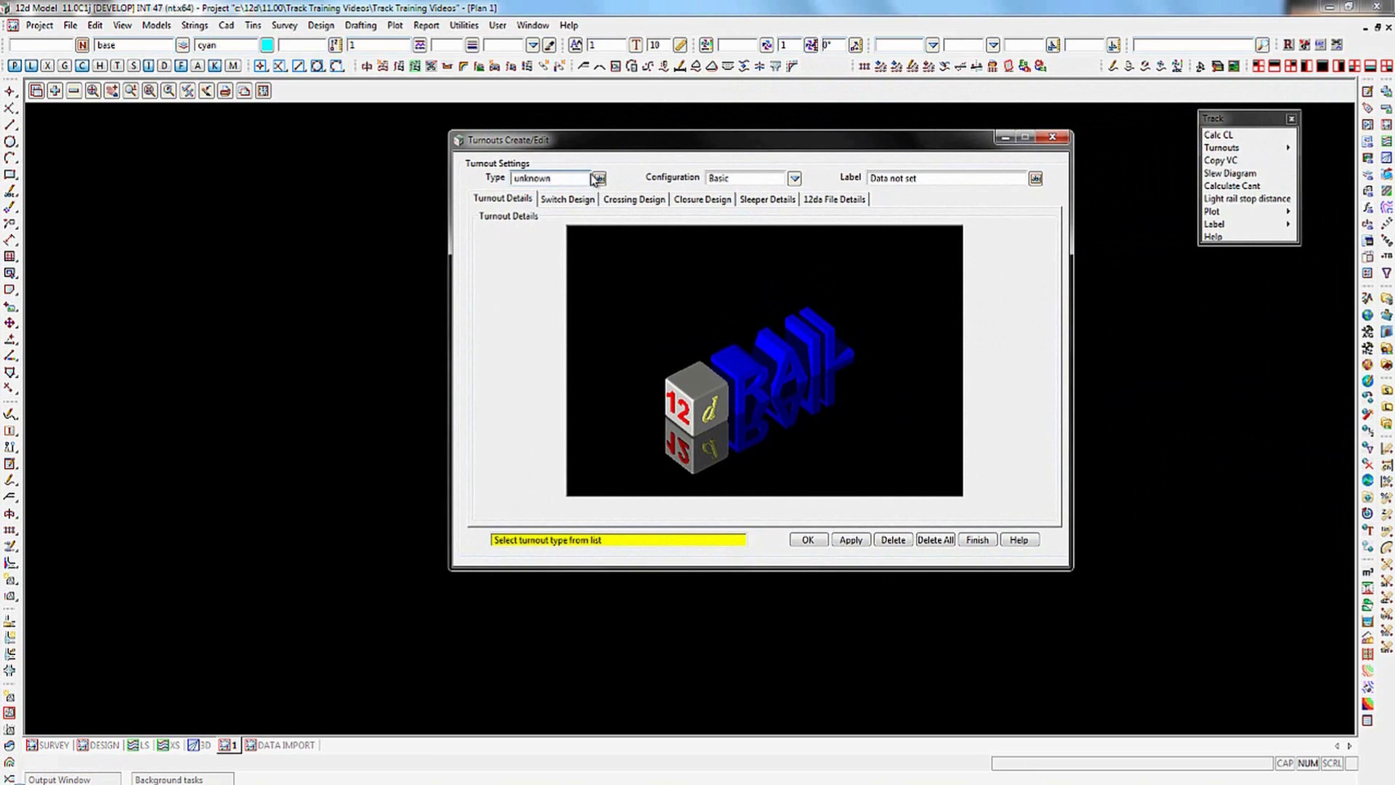
pyautogui.moveTo(552, 179); pyautogui.dragTo(511, 181)
pyautogui.write('N')
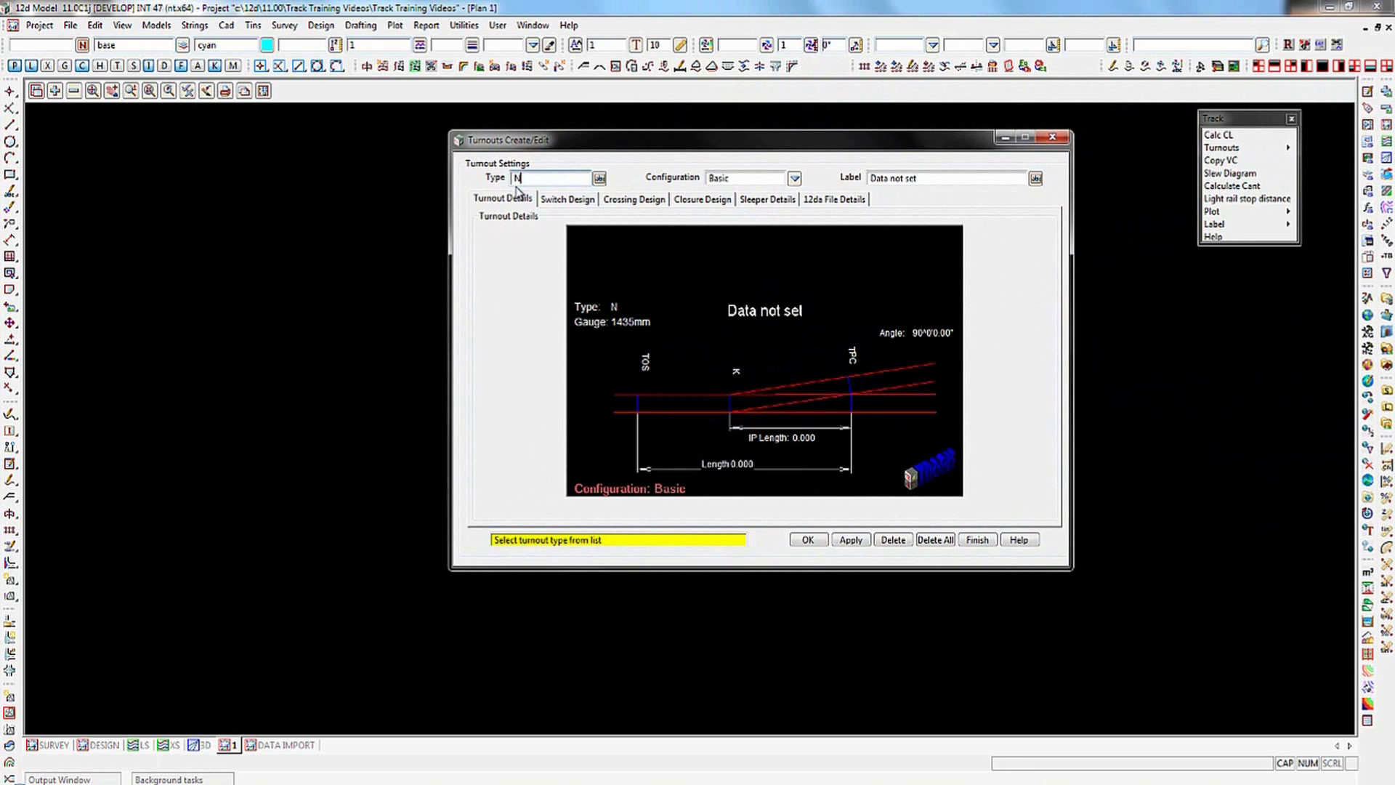
pyautogui.write('G_1IN16_SNX')
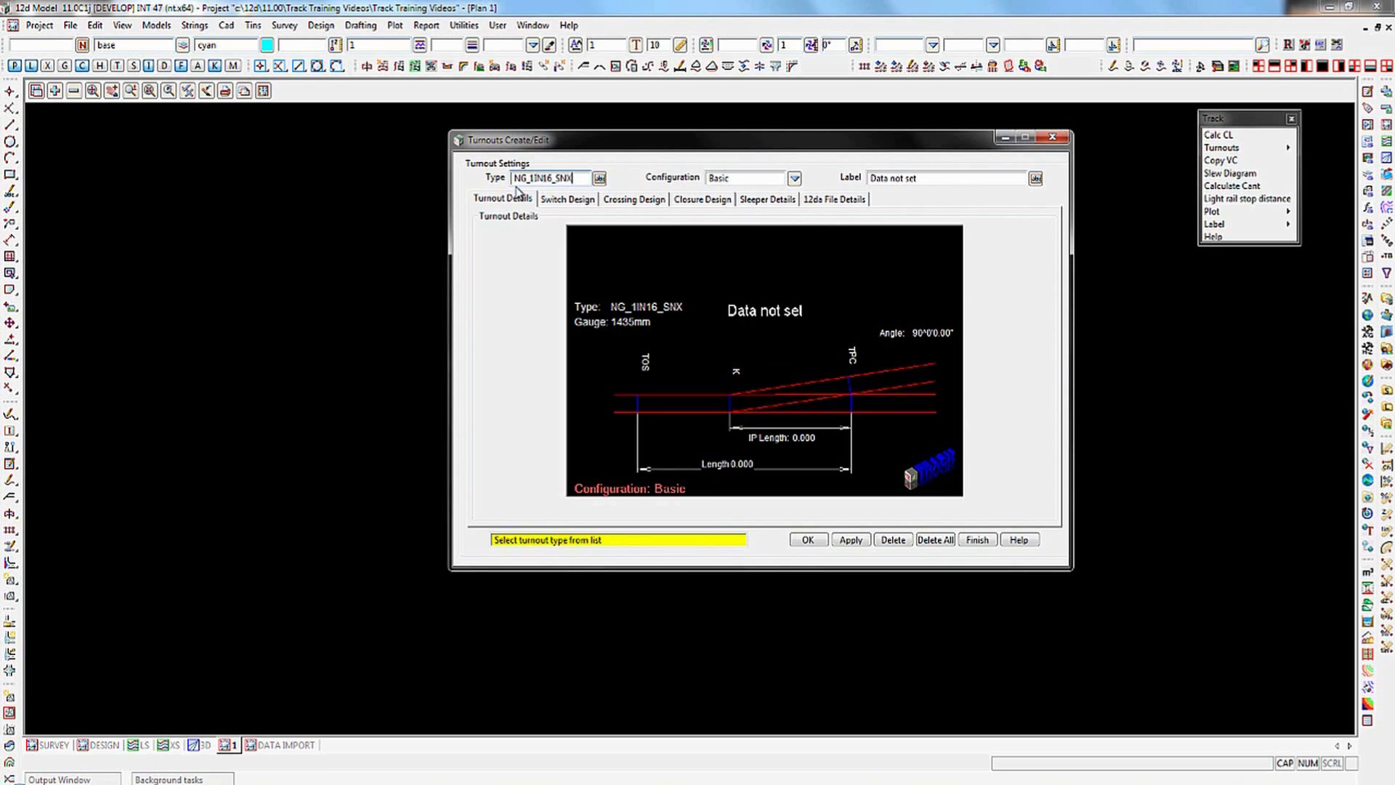
pyautogui.write('_conc')
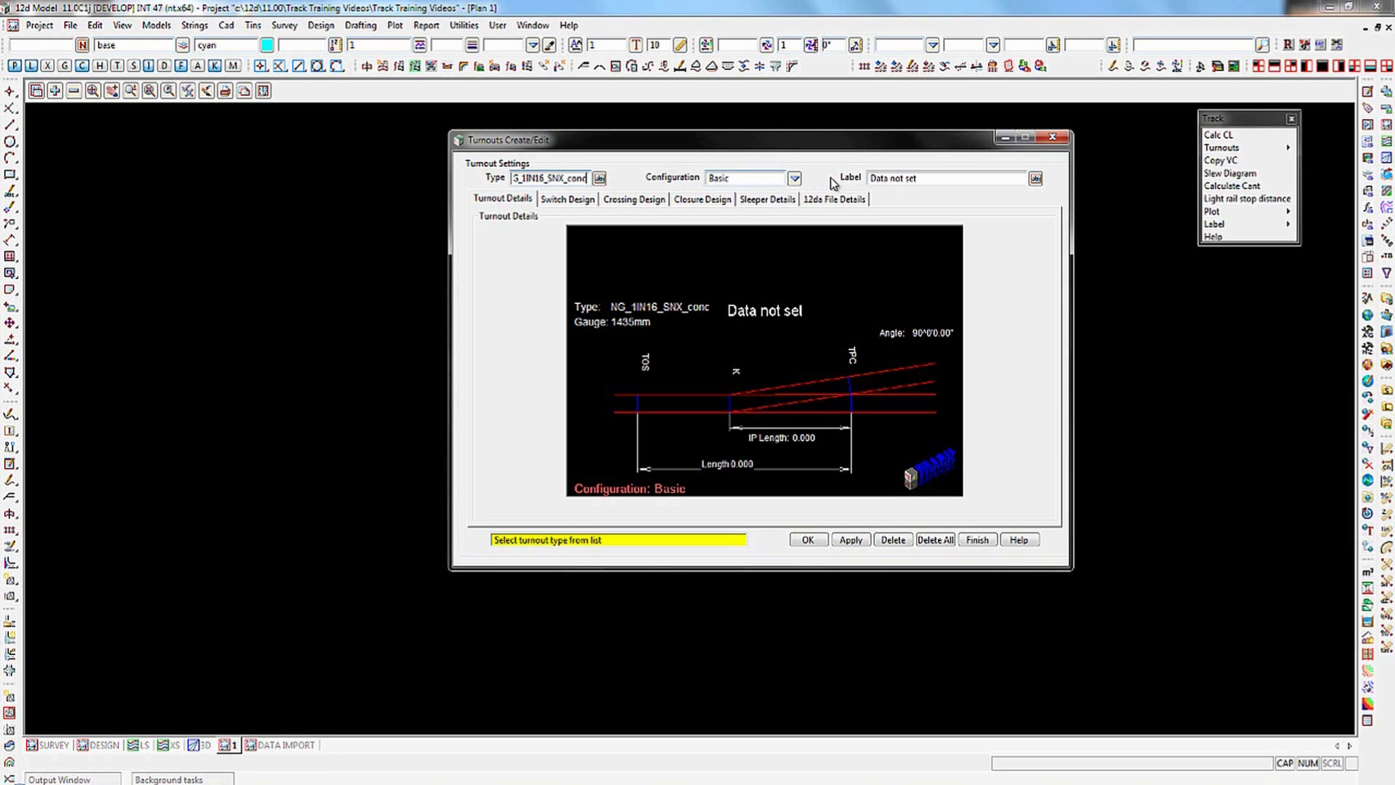
# Step: Set the turnout label to '1 IN 16 SNX on conc'
pyautogui.tripleClick(916, 180)
pyautogui.press('BackSpace')
pyautogui.write('1 IN 16')
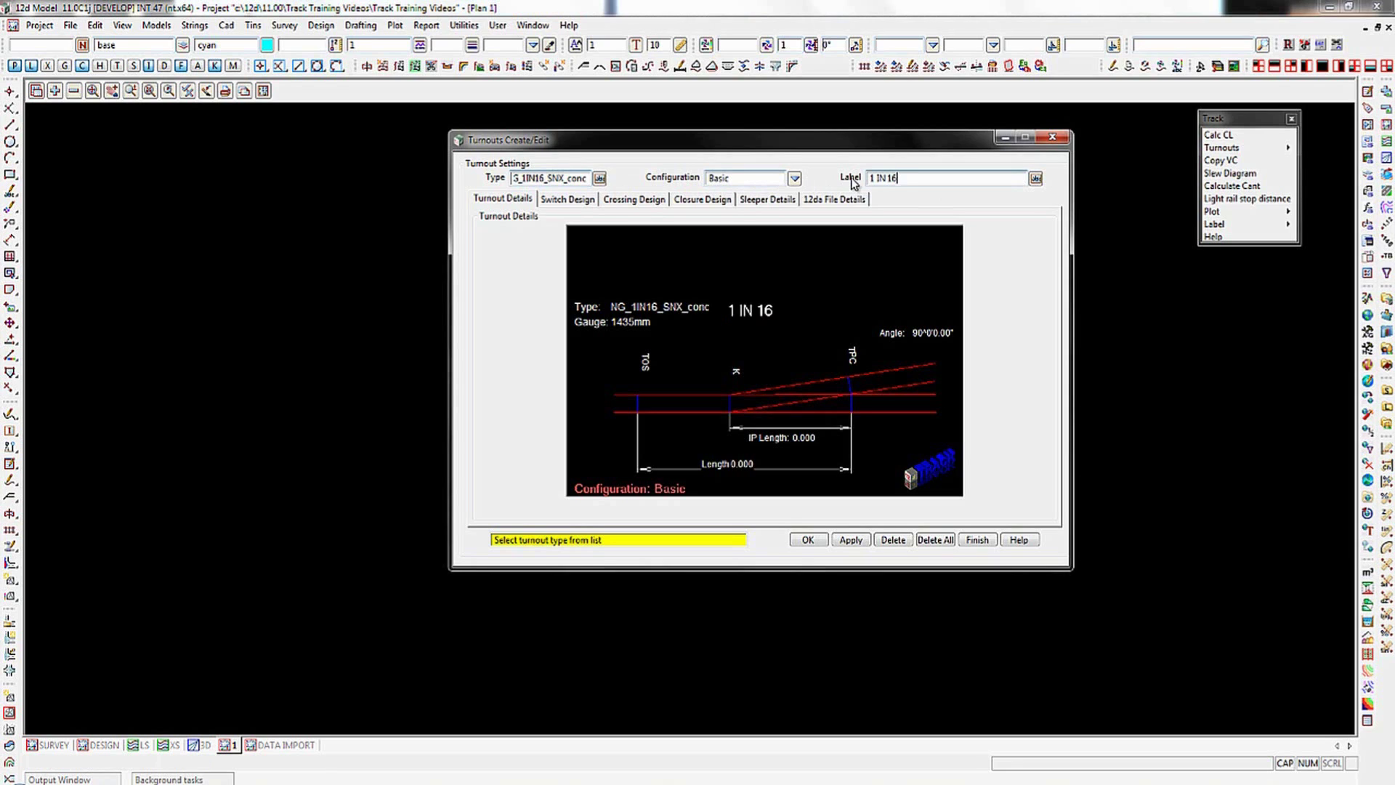
pyautogui.write(' S')
pyautogui.write('N')
pyautogui.press('BackSpace')
pyautogui.write('NX on conc')
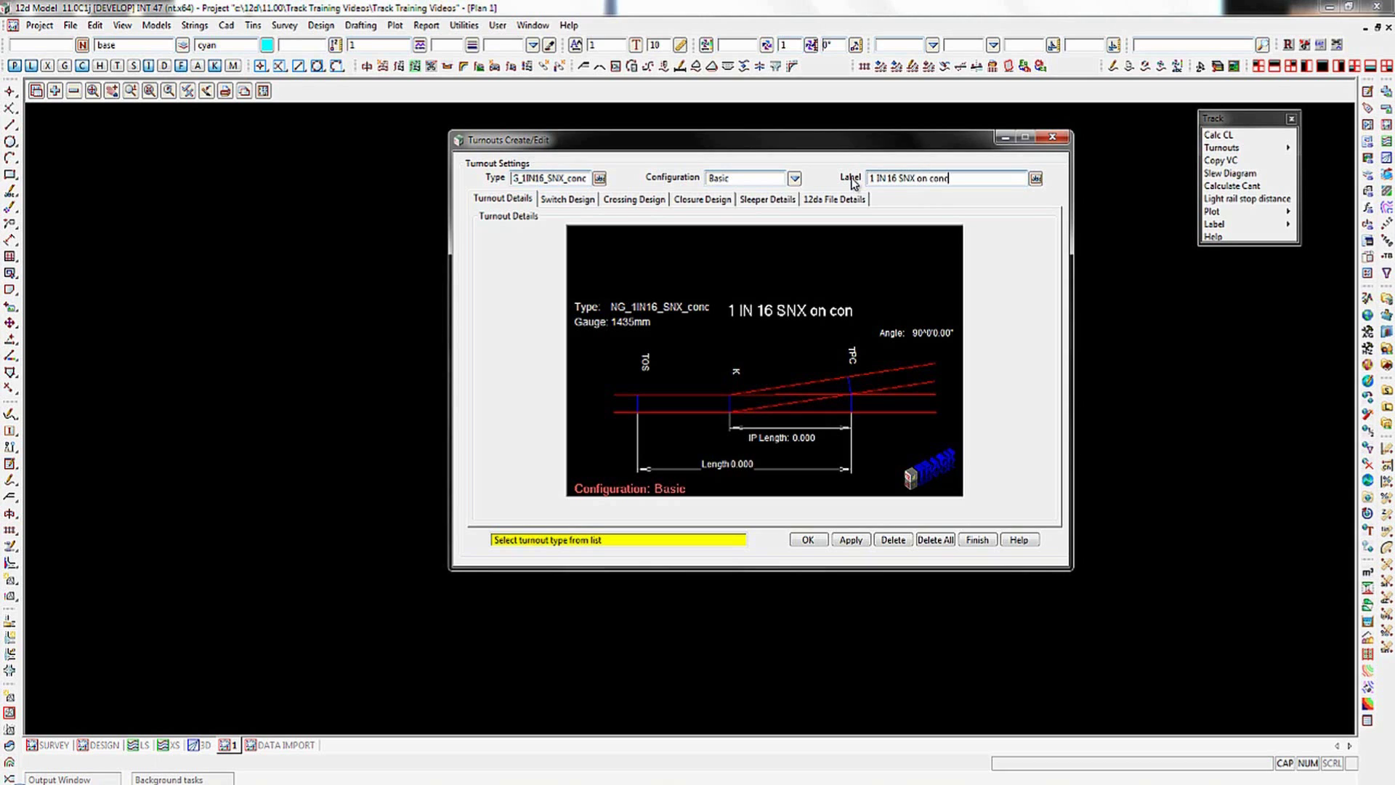
pyautogui.press('Return')
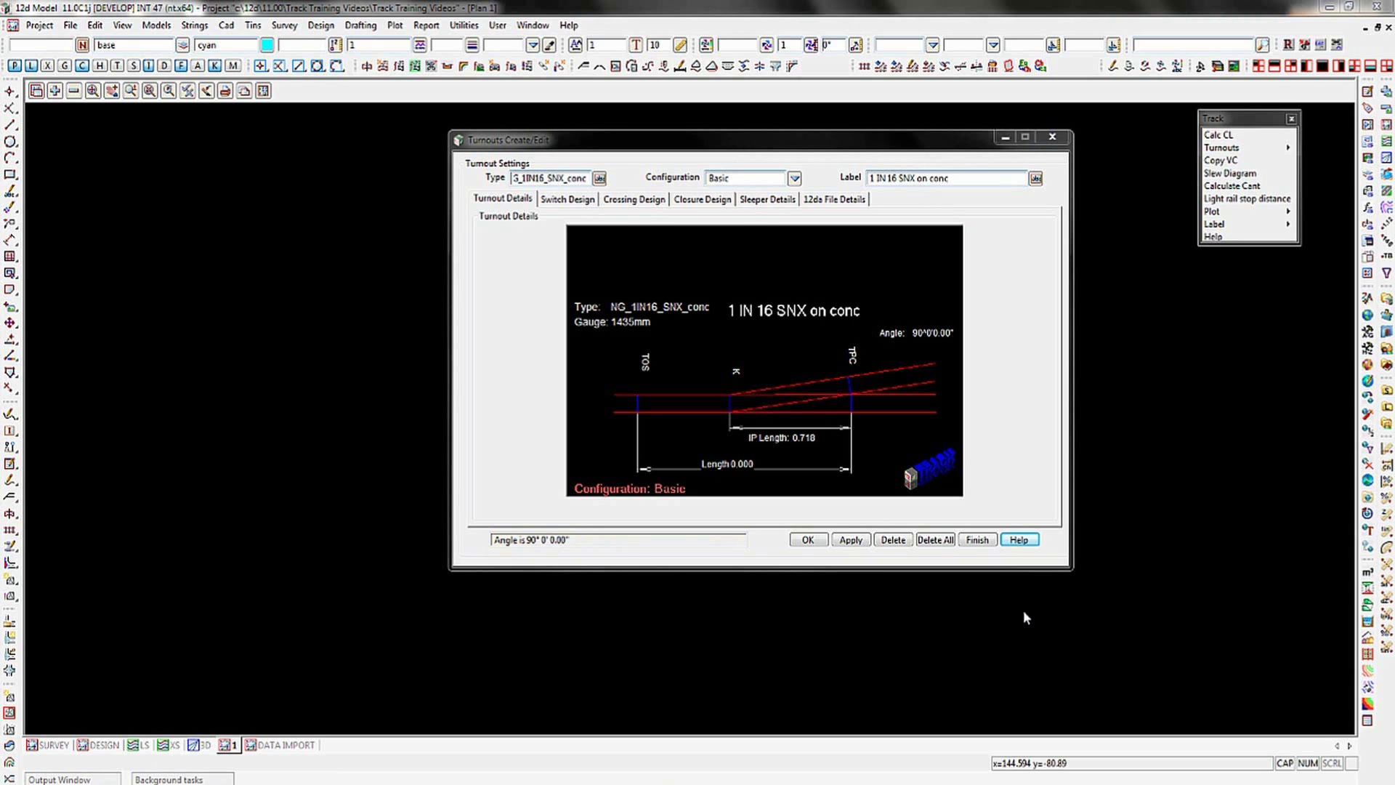
# Step: Set the switch straight length to 6 in Switch Design
pyautogui.click(581, 203)
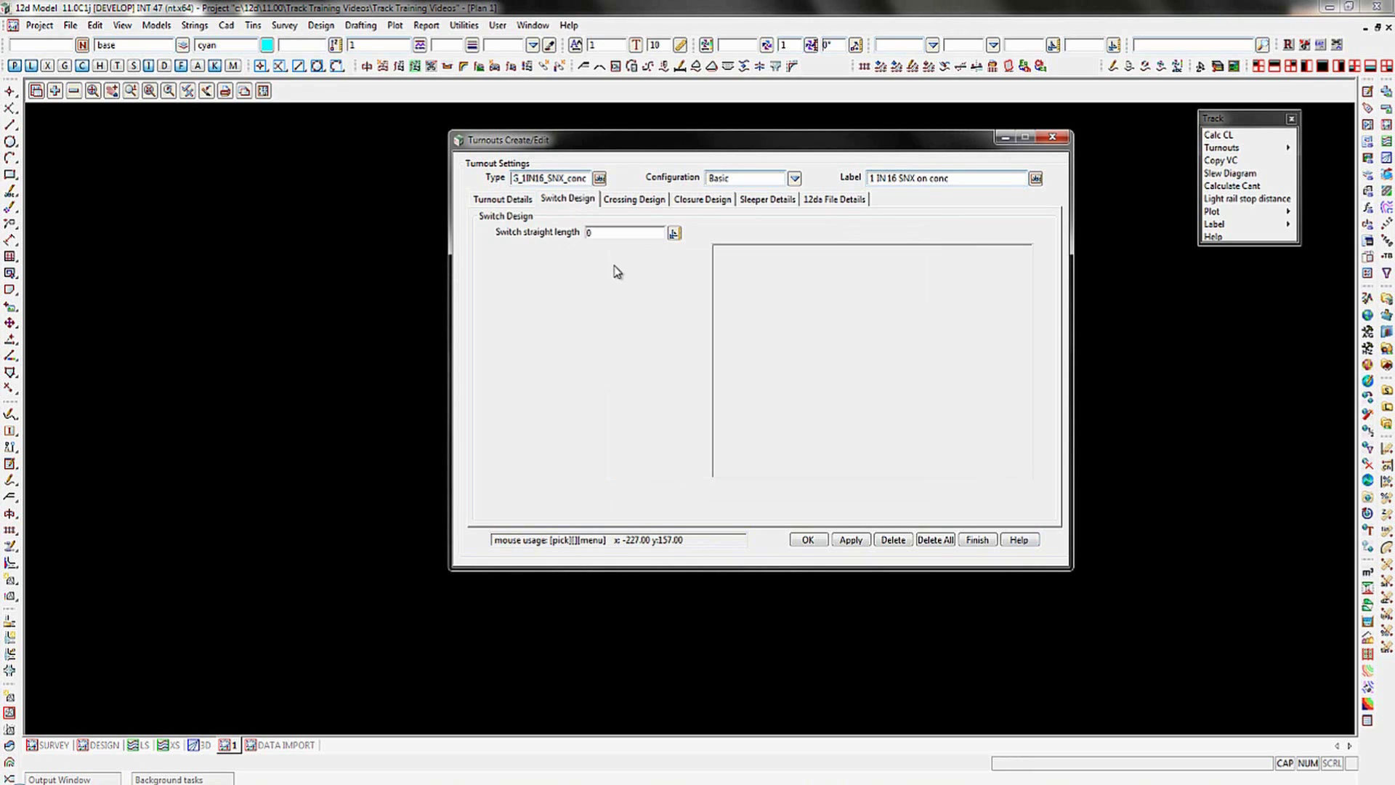
pyautogui.click(588, 232)
pyautogui.write('6.1')
pyautogui.click(632, 201)
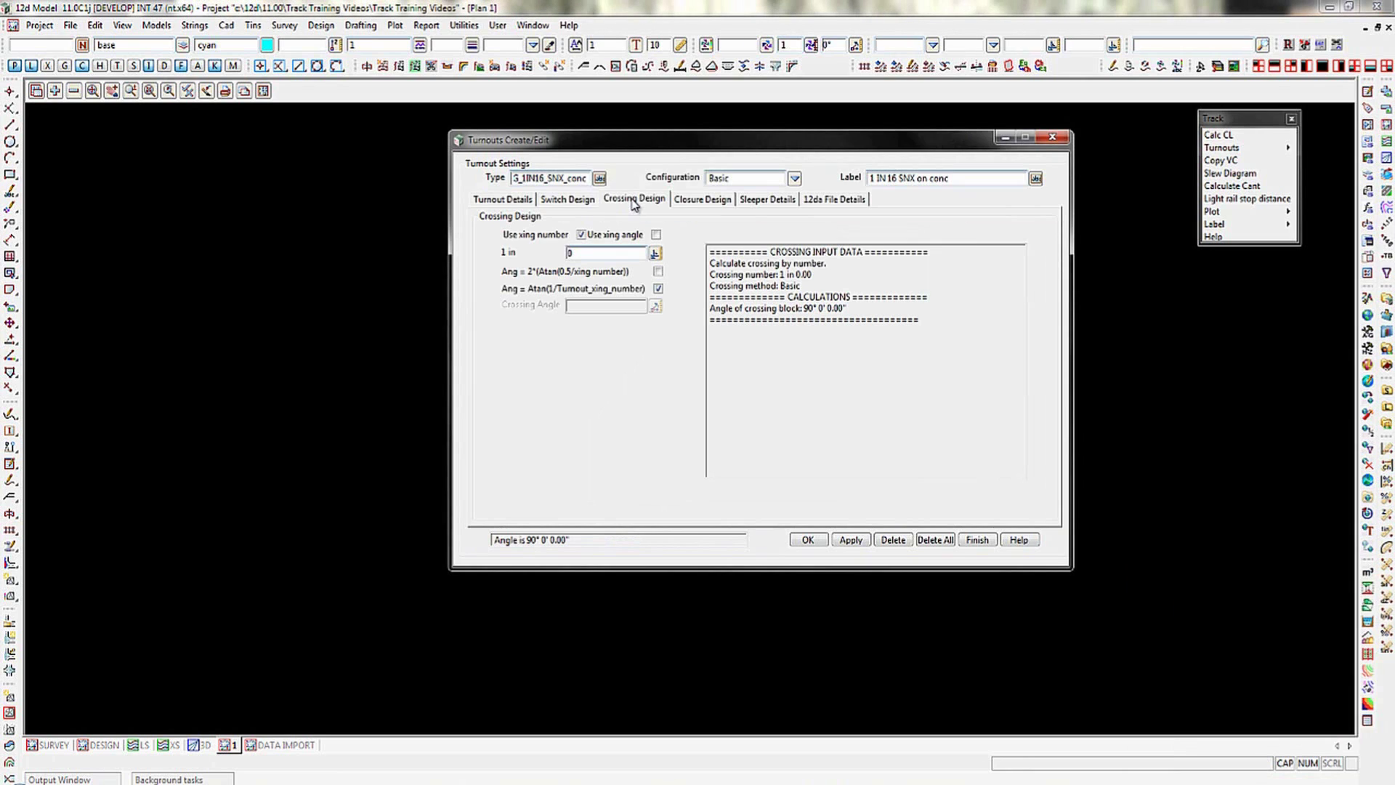
# Step: Set the crossing to 1 in 16 in Crossing Design
pyautogui.click(579, 254)
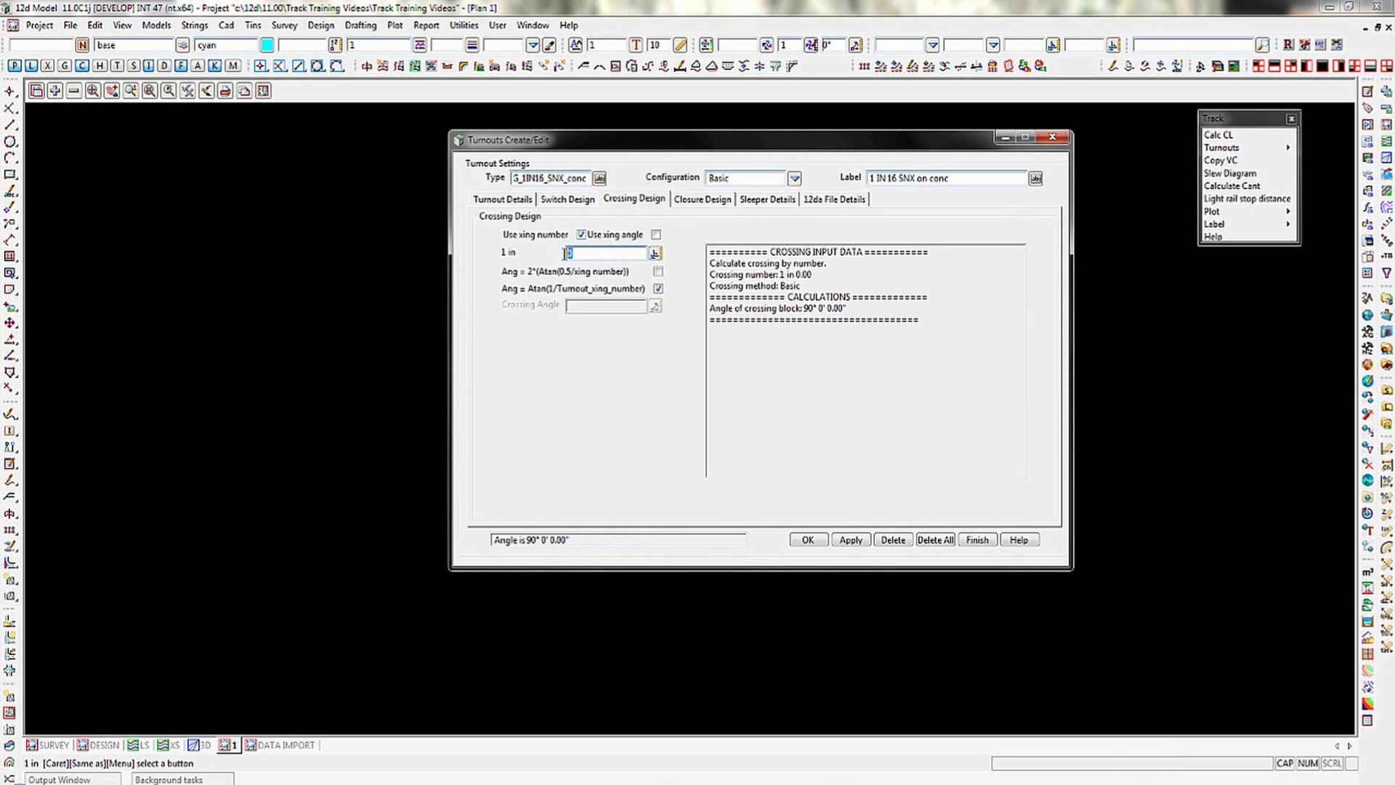
pyautogui.write('16')
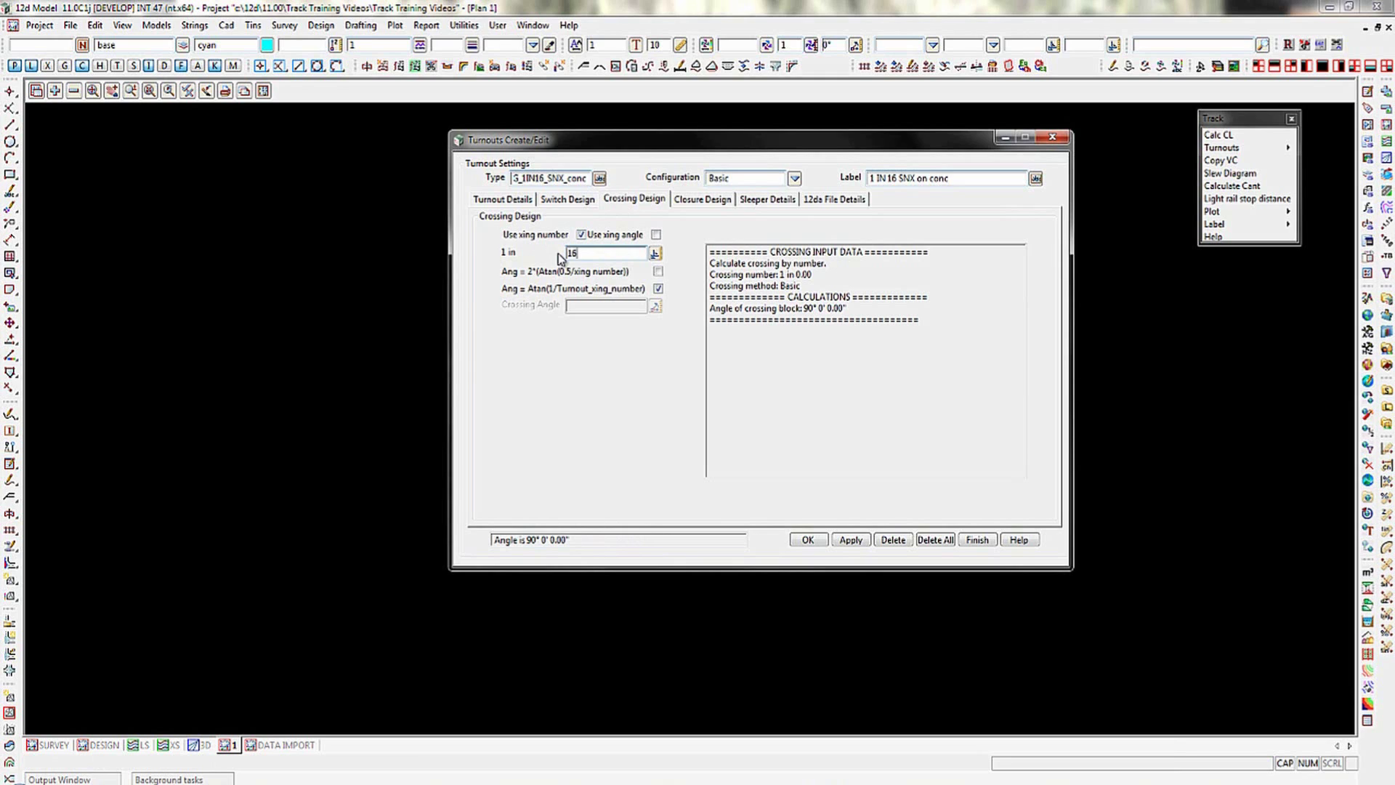
pyautogui.press('Return')
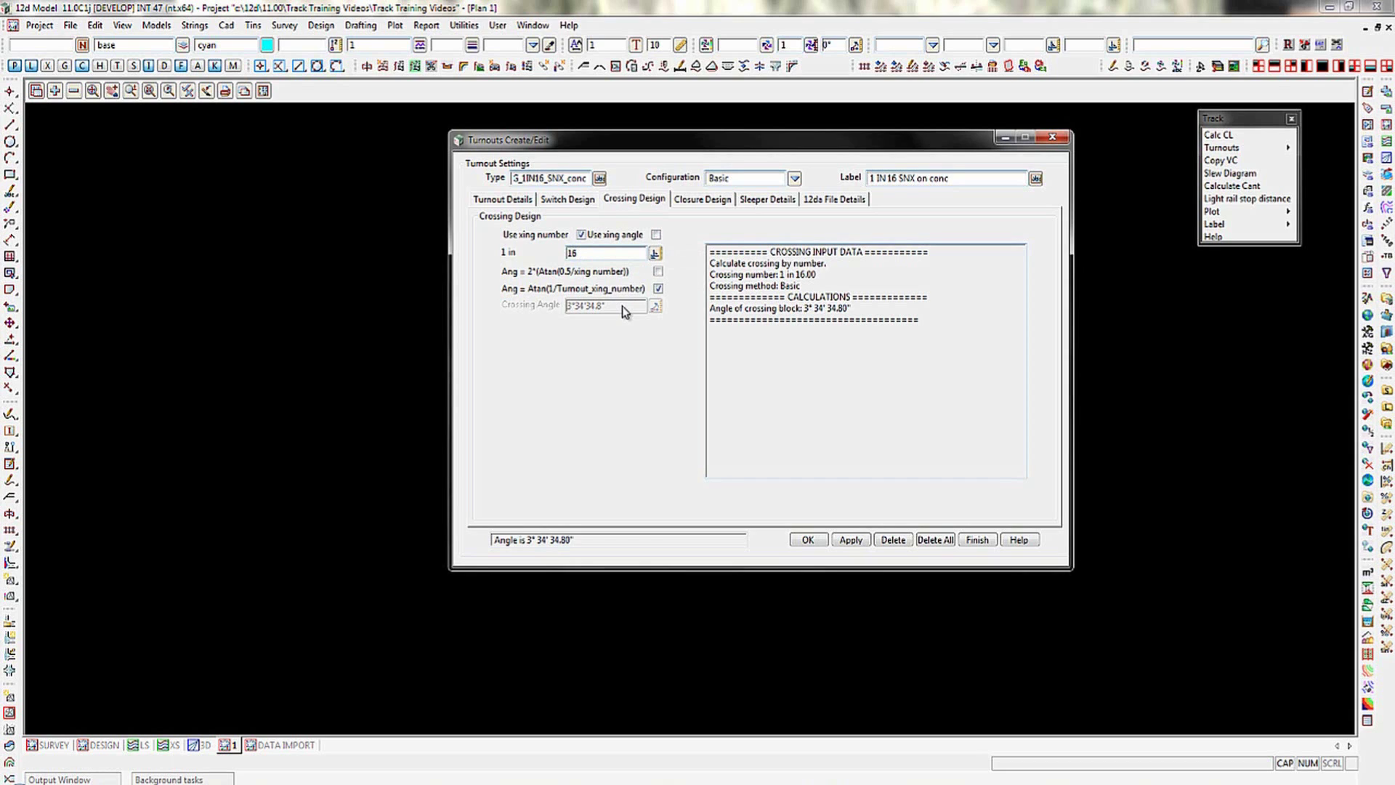
# Step: Set the closure design main gauge to 1067mm and radius to 500
pyautogui.click(701, 201)
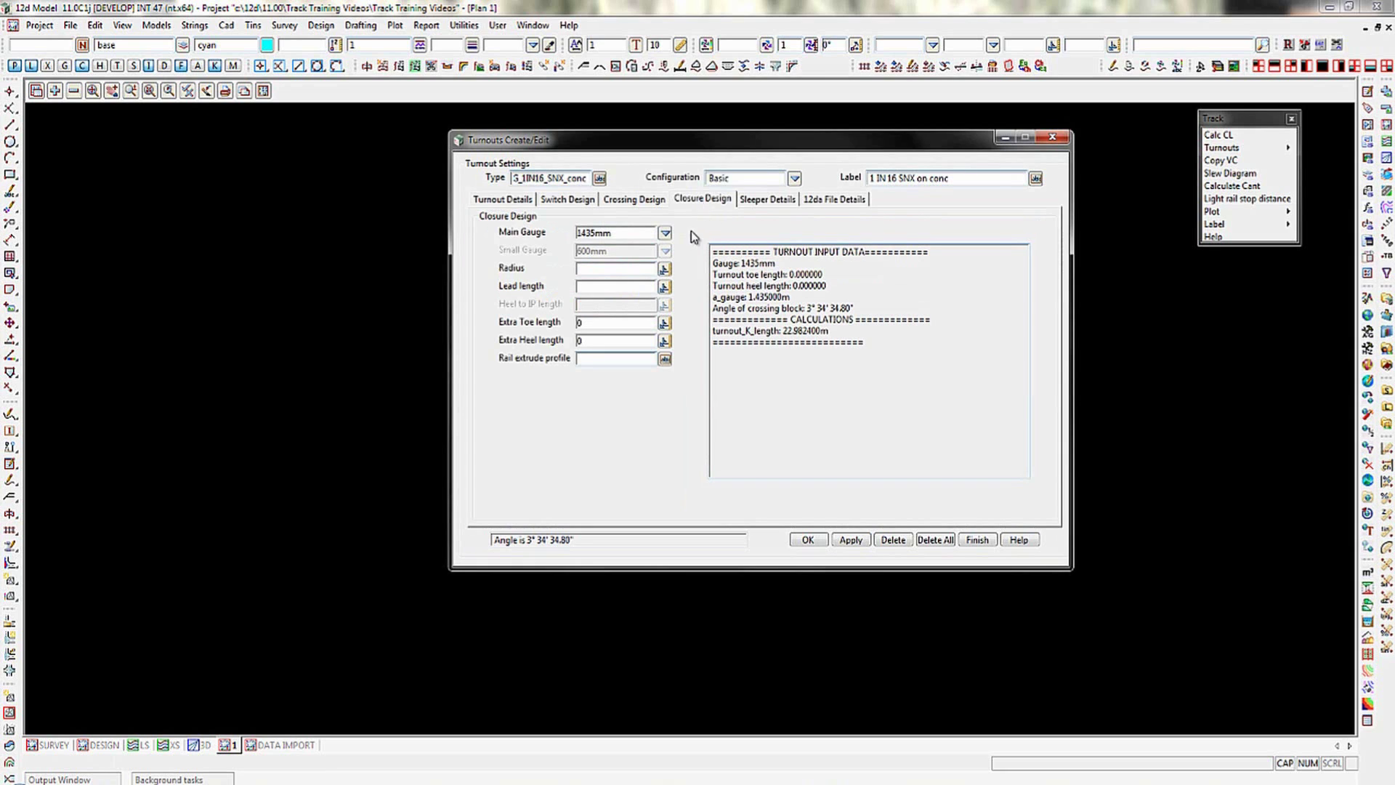
pyautogui.click(665, 233)
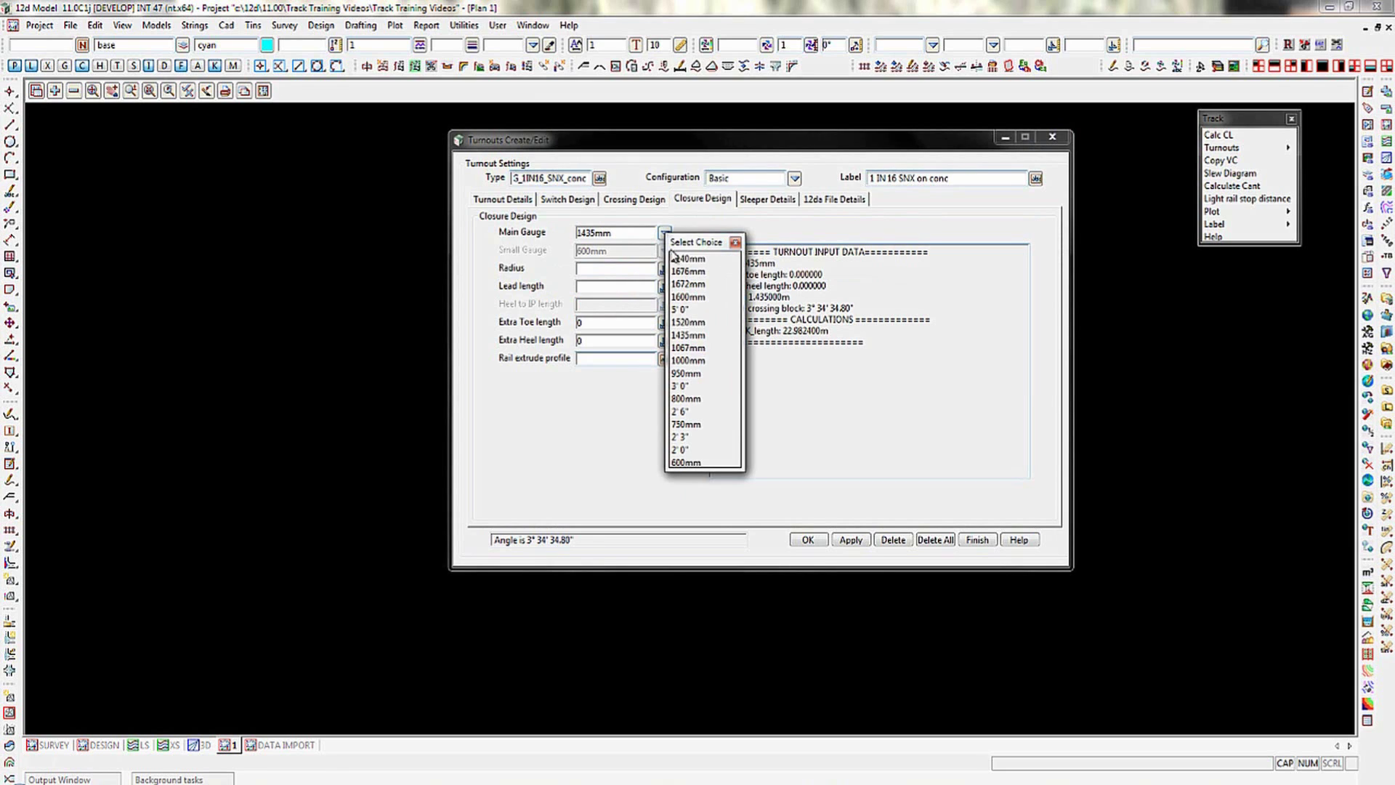
pyautogui.click(685, 348)
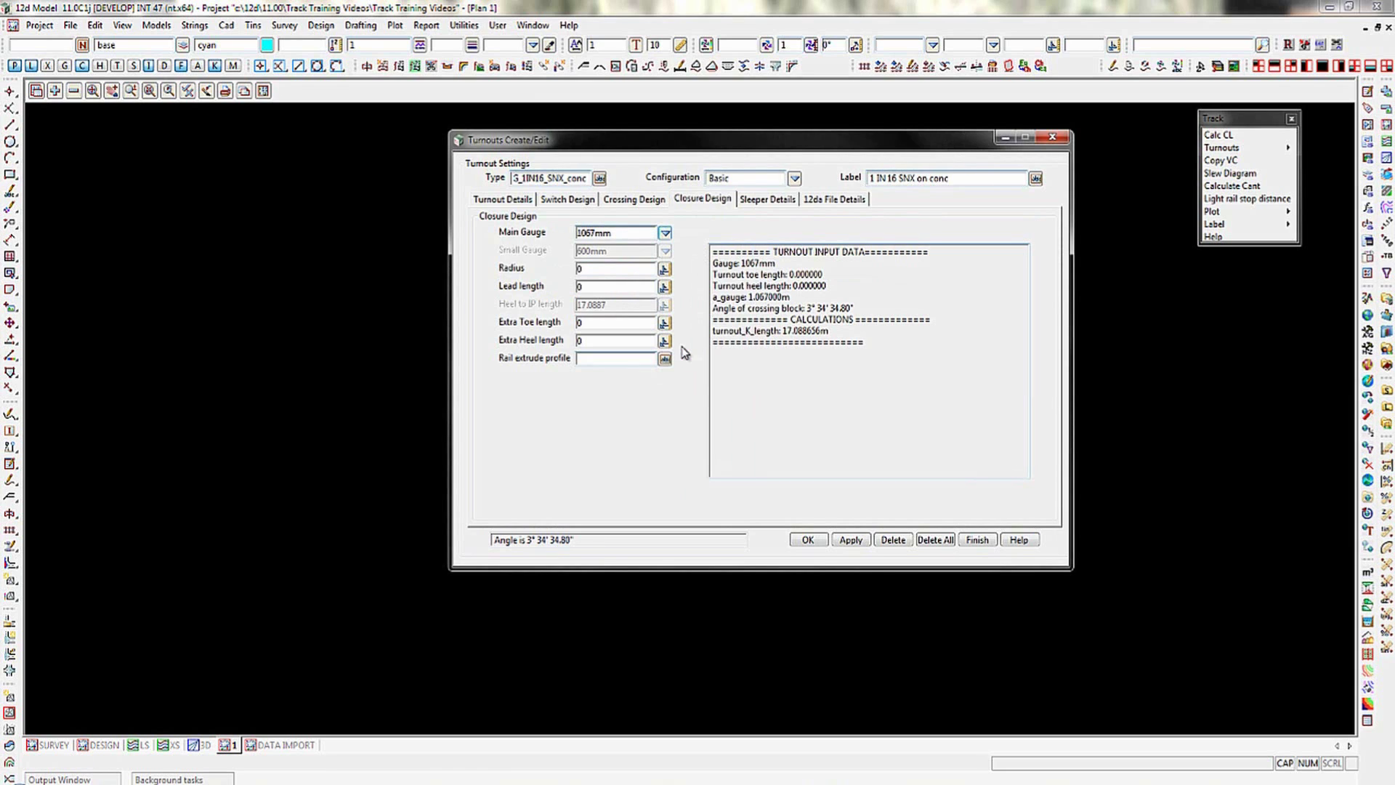
pyautogui.click(581, 269)
pyautogui.write('500')
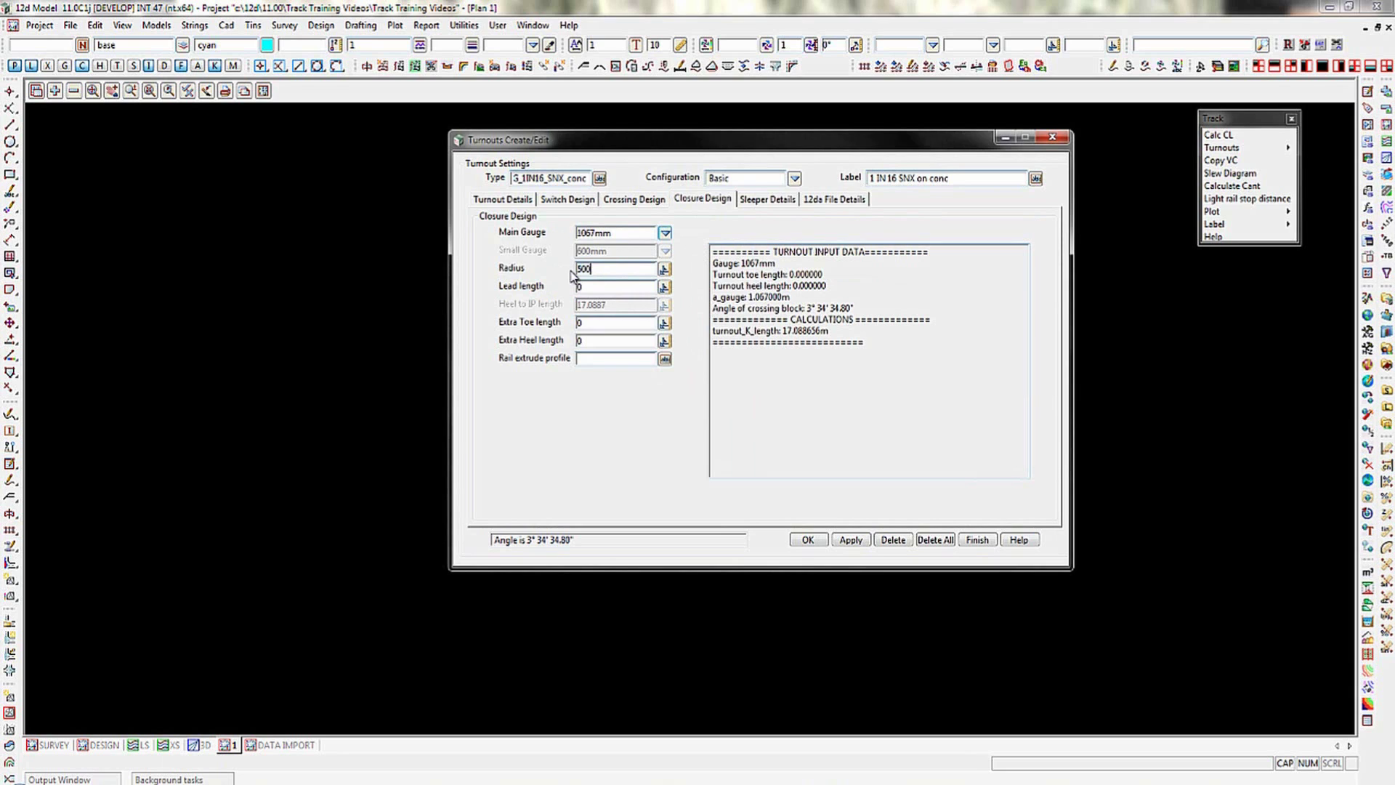
# Step: Keep lead length 34.624, set extra toe 2.555 and extra heel 14.6, and choose the UIC60 rail profile
pyautogui.click(590, 287)
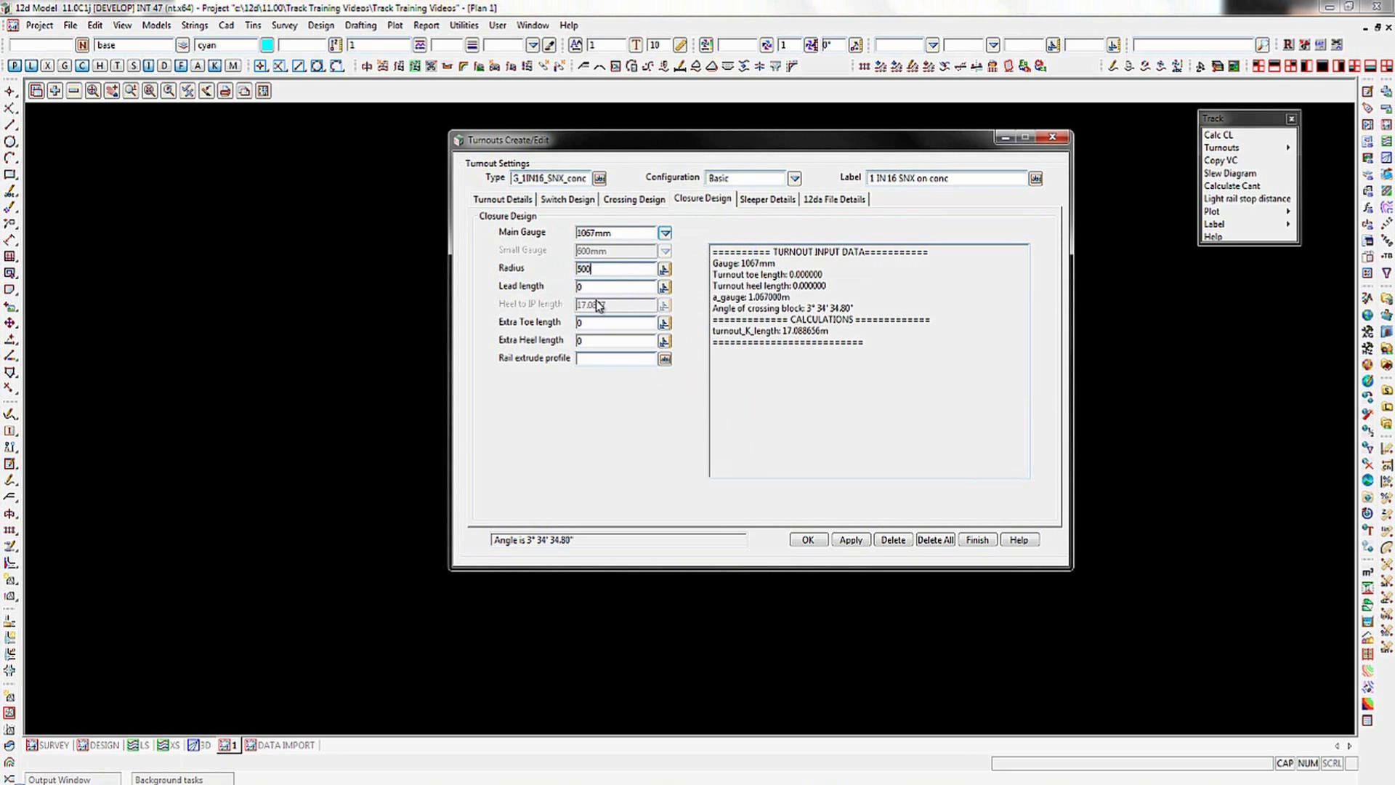
pyautogui.doubleClick(589, 288)
pyautogui.press('Tab')
pyautogui.write('2.555')
pyautogui.press('Tab')
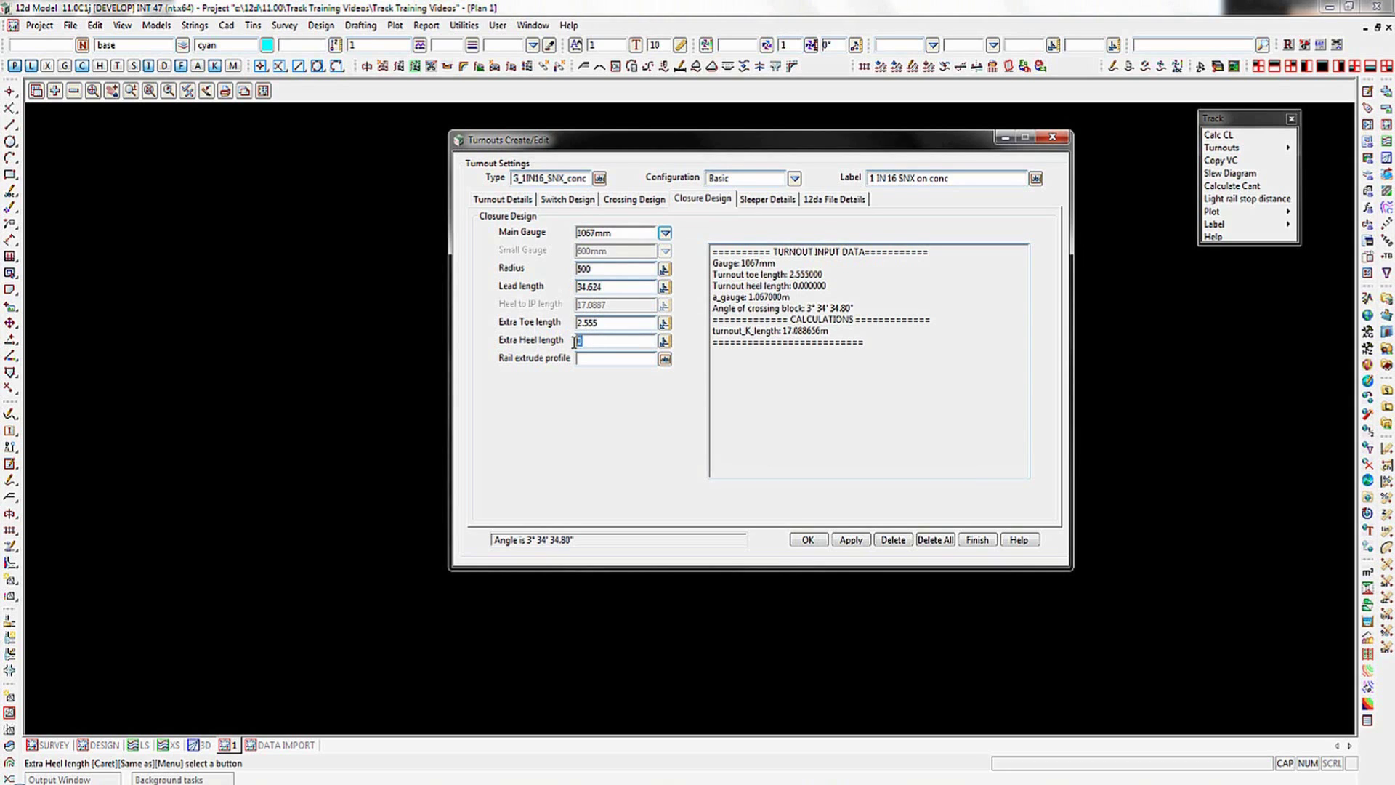
pyautogui.write('14.6')
pyautogui.press('Tab')
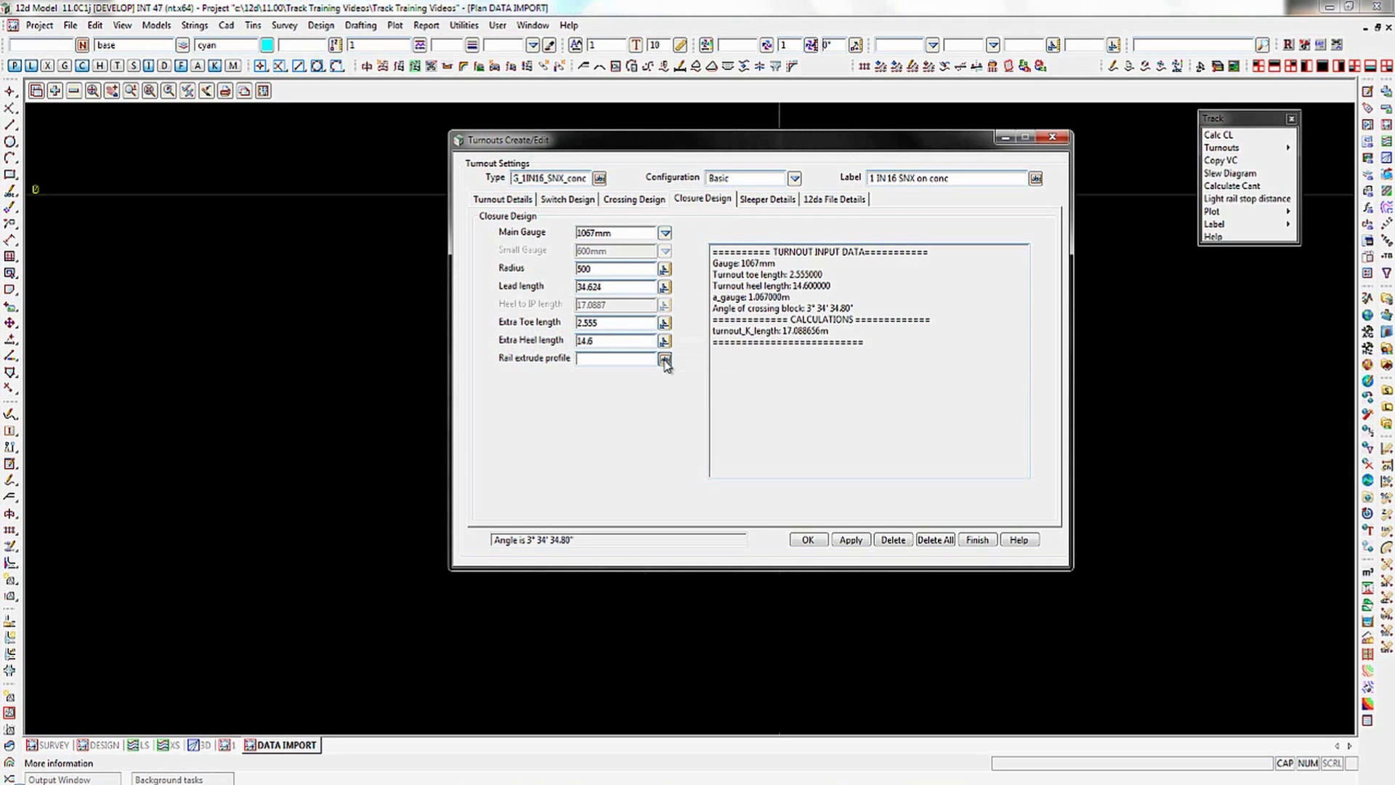
pyautogui.click(665, 361)
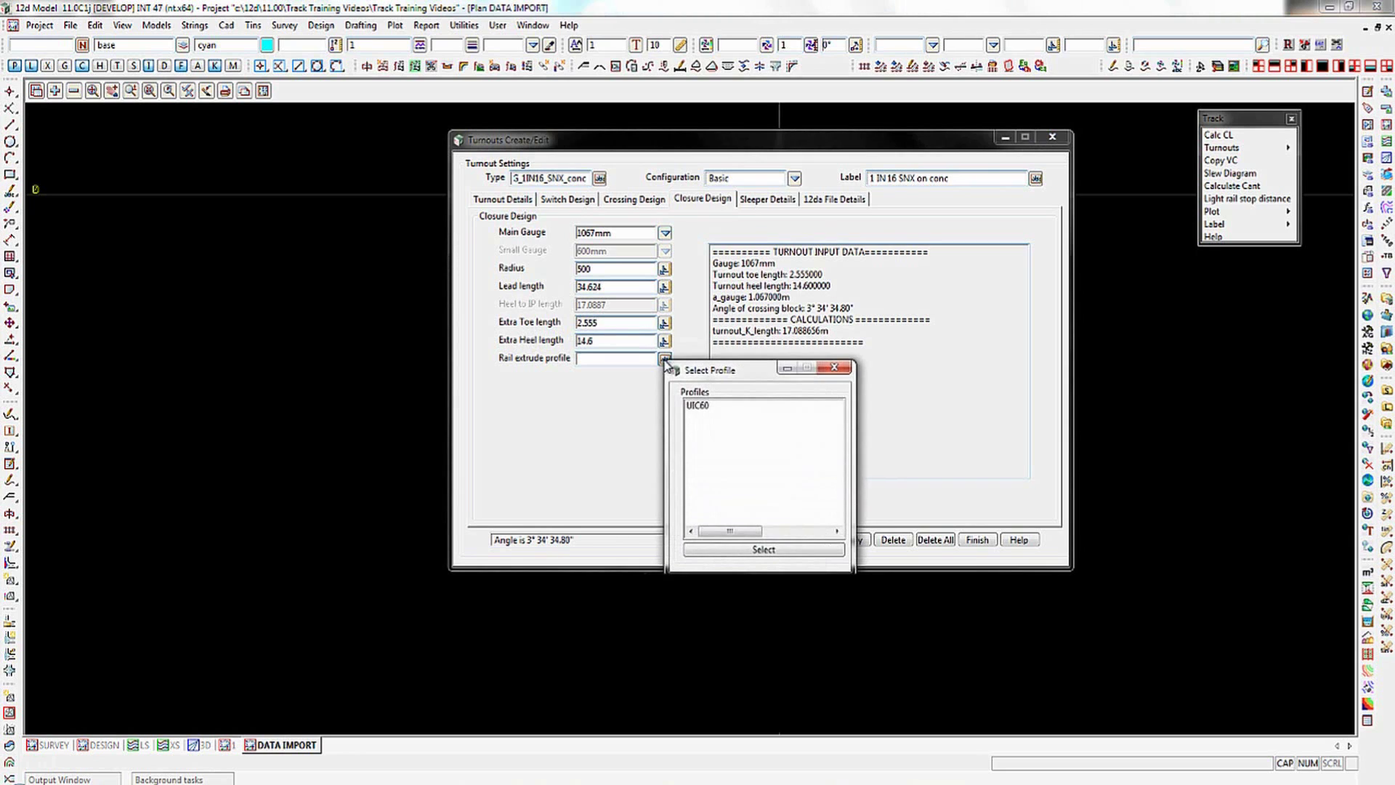
pyautogui.doubleClick(697, 407)
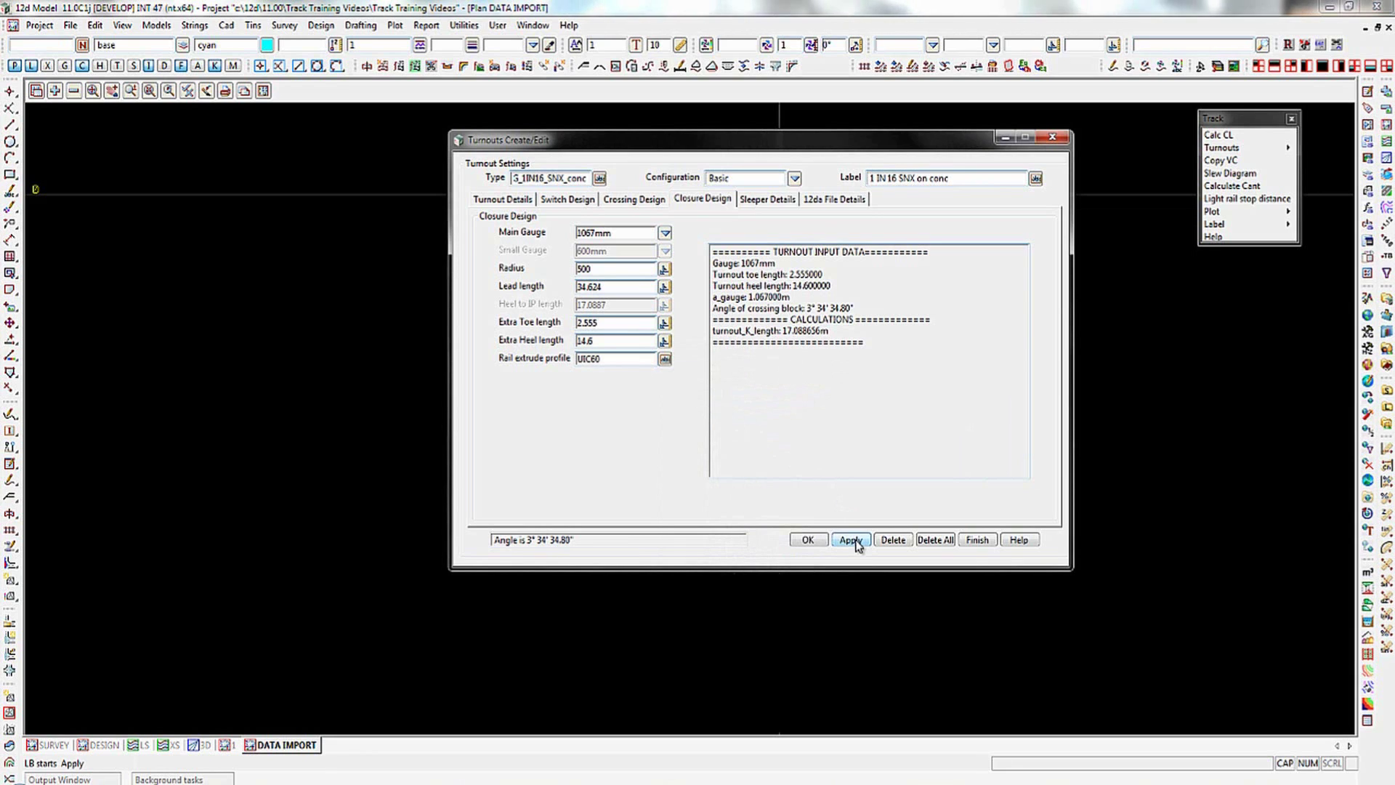
pyautogui.click(500, 200)
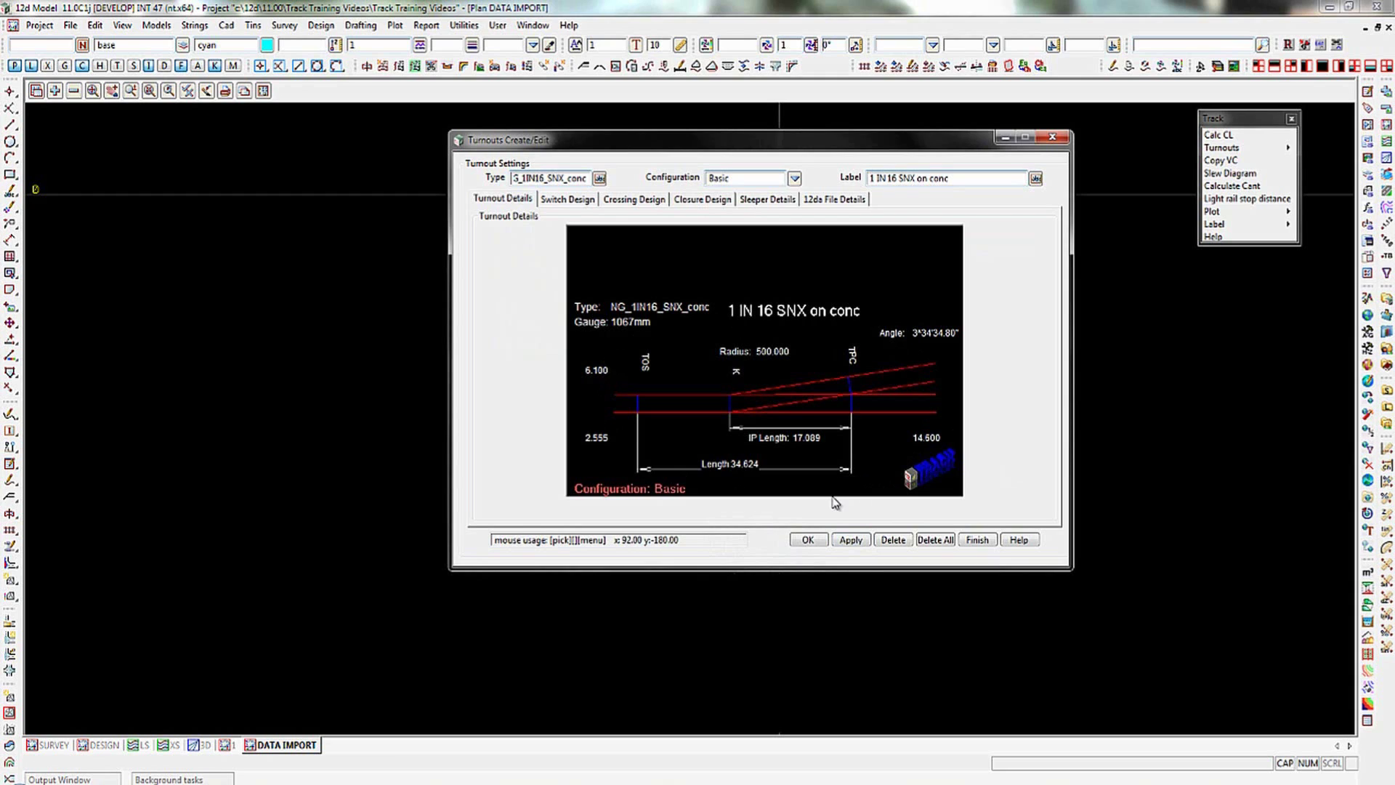
# Step: Move from the turnout summary diagram to the still-empty Sleeper Details table
pyautogui.click(769, 200)
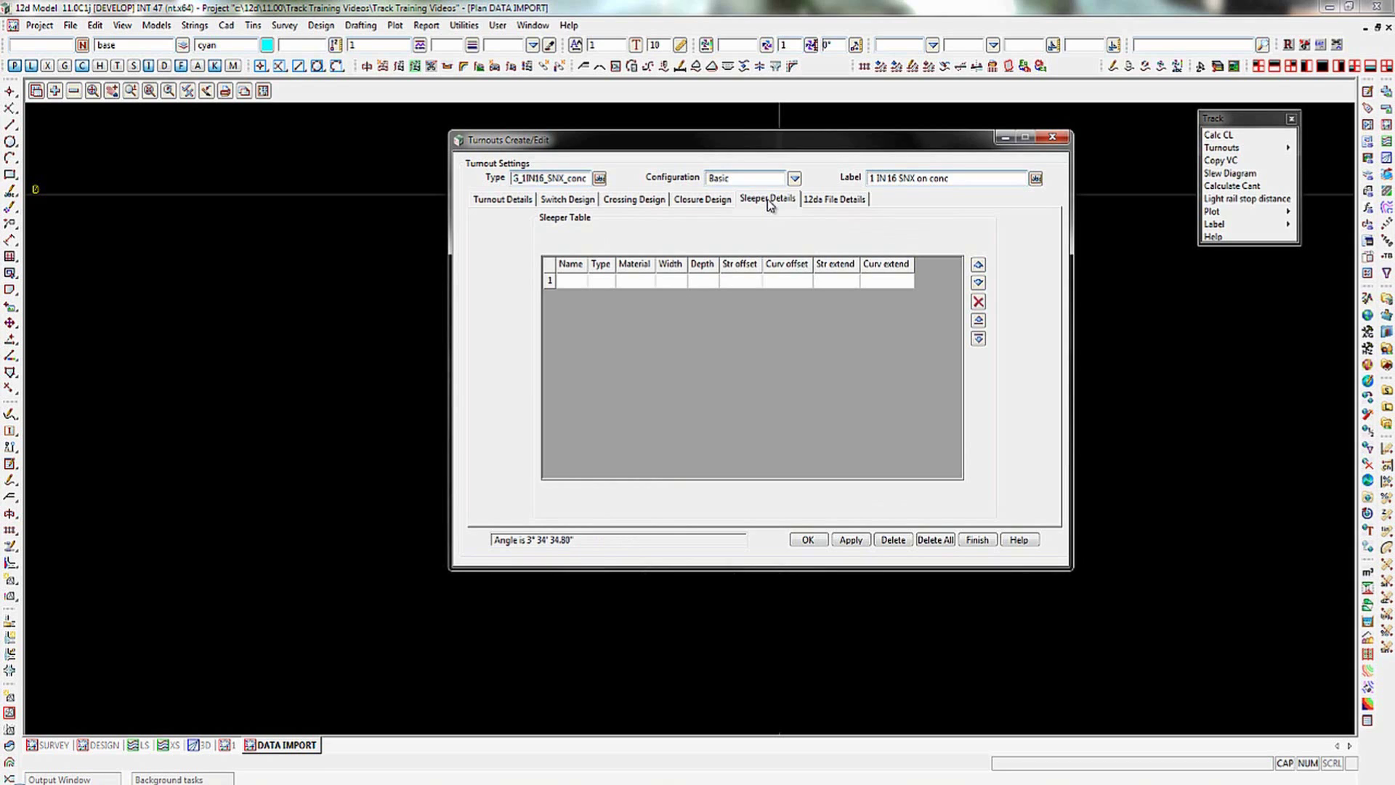
# Step: Read the 1 in 16 concrete sleepers .turnouts file into the project
pyautogui.click(881, 69)
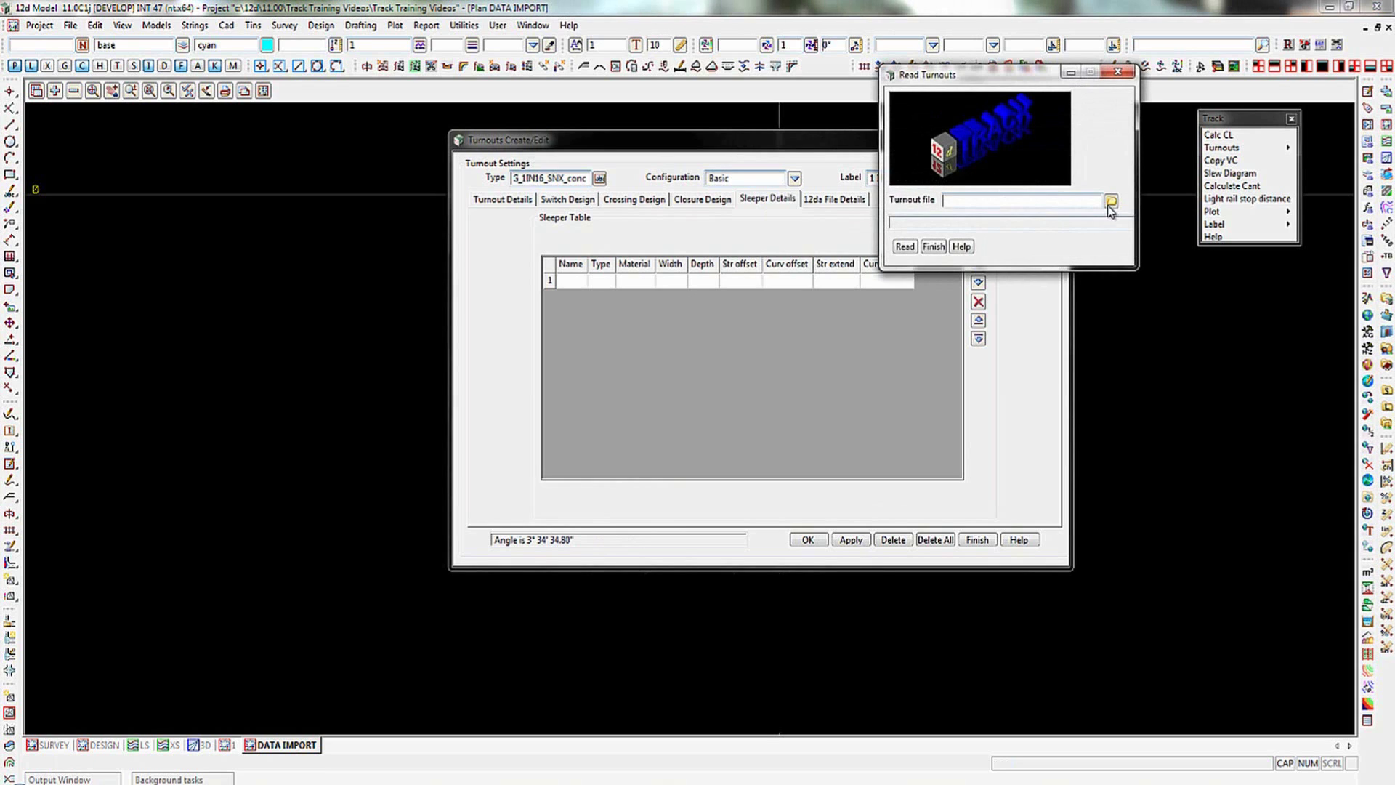
pyautogui.click(1111, 204)
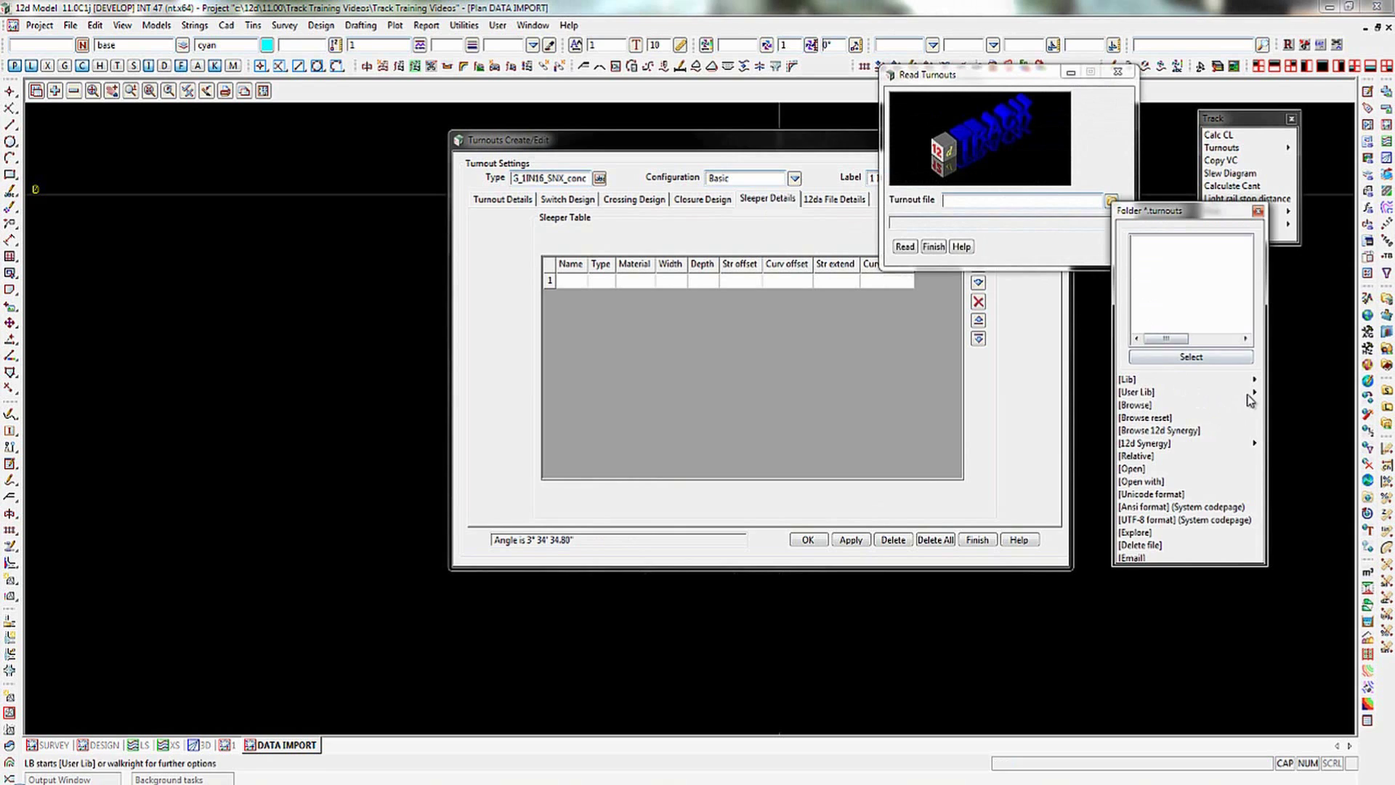
pyautogui.moveTo(1251, 394)
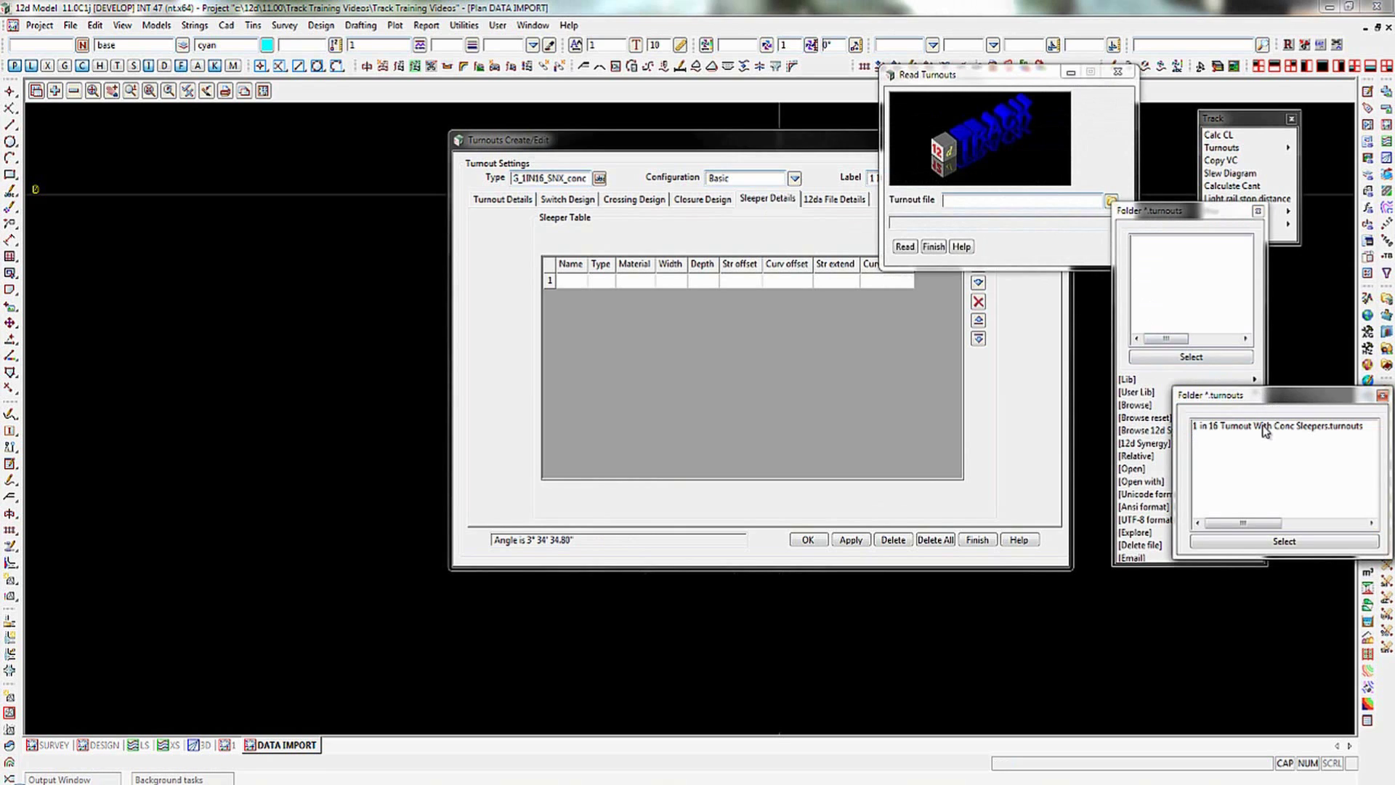
pyautogui.doubleClick(1265, 430)
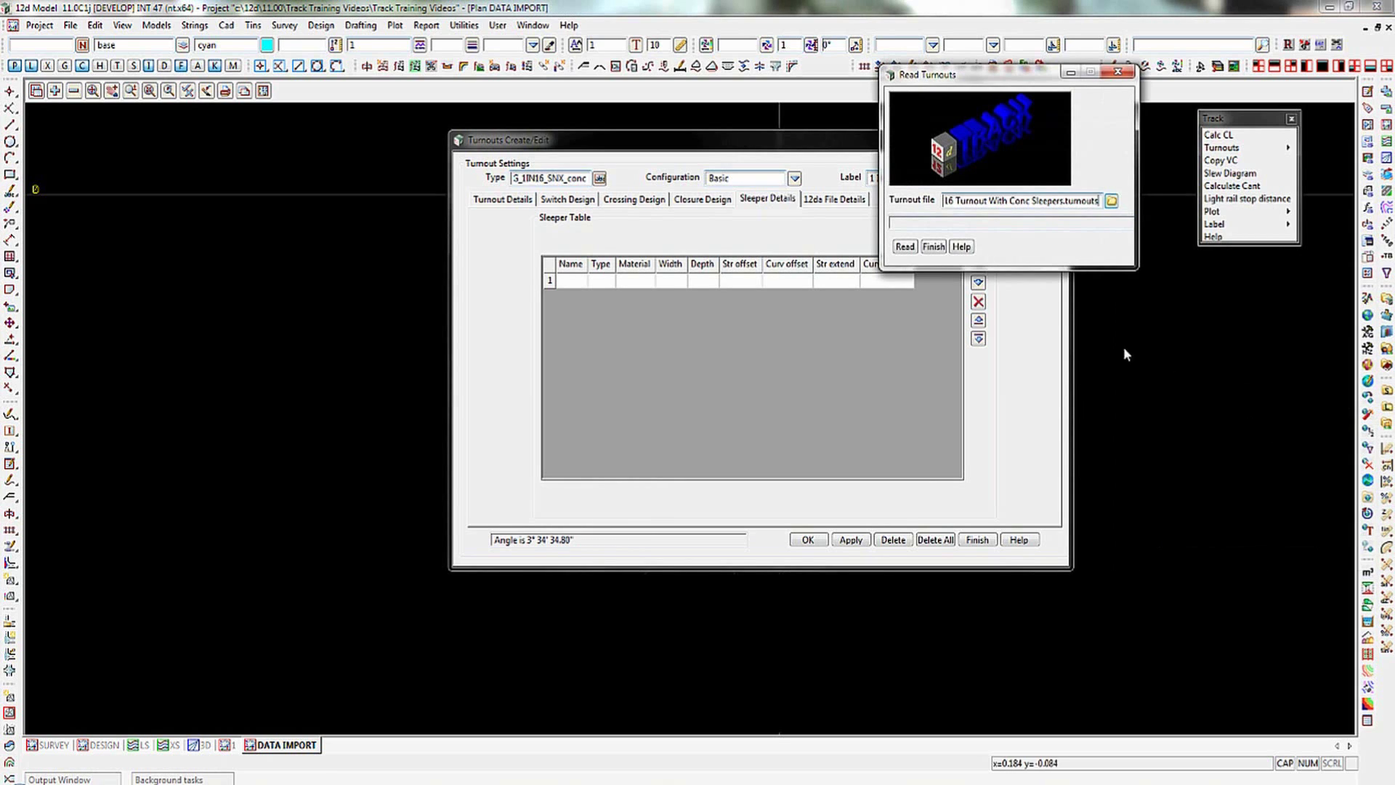
pyautogui.click(906, 247)
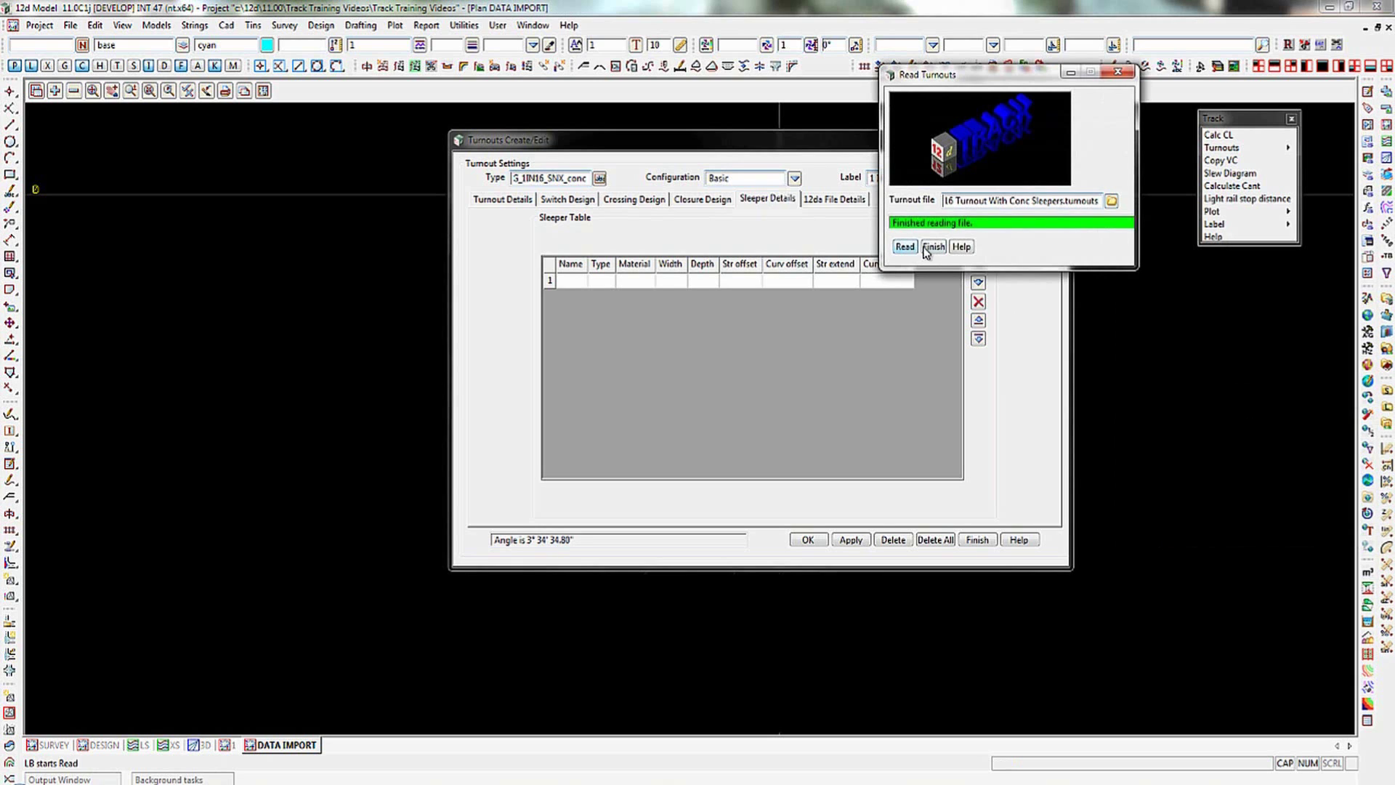
pyautogui.click(930, 248)
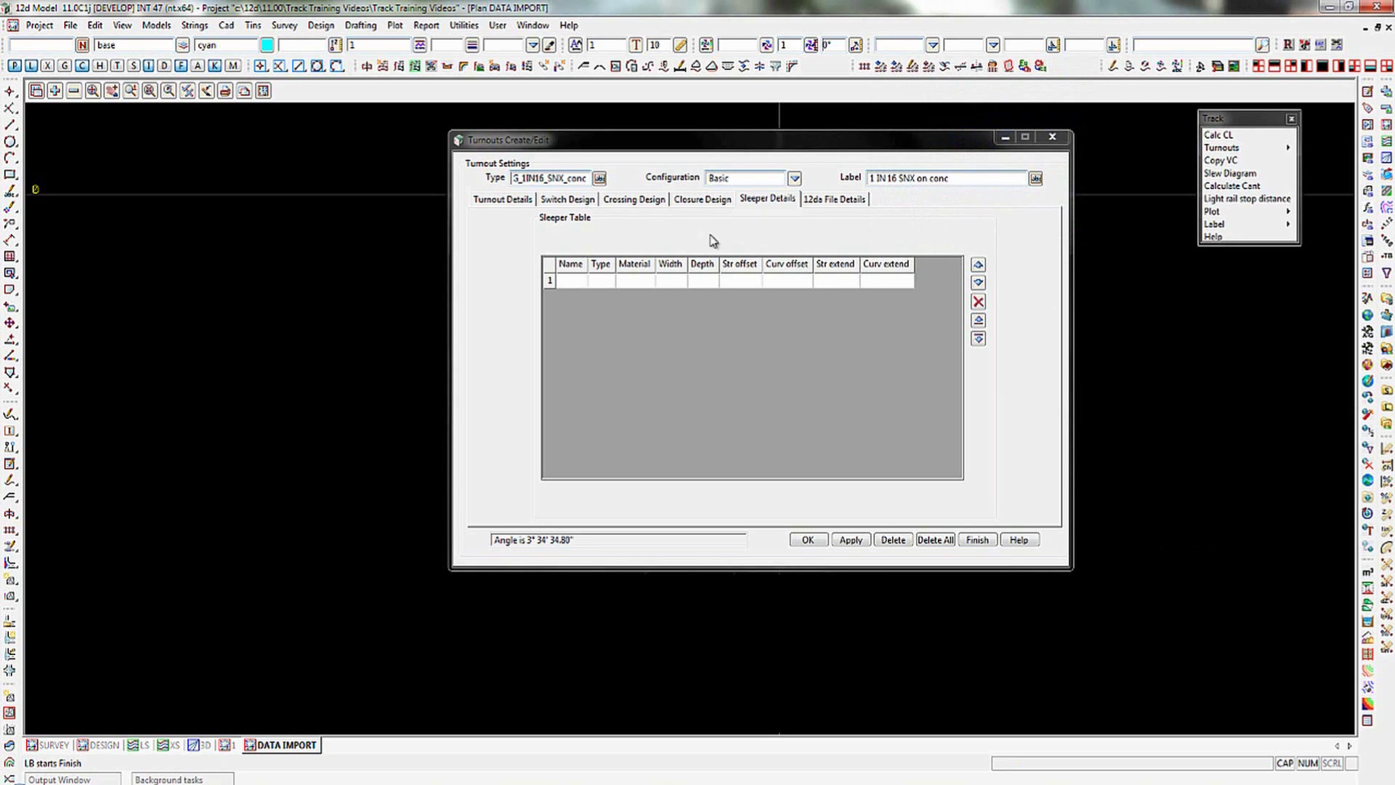
# Step: Load NG_1in16_SNX_cw_conc_sleepers as the turnout type and inspect its sleeper table
pyautogui.click(600, 179)
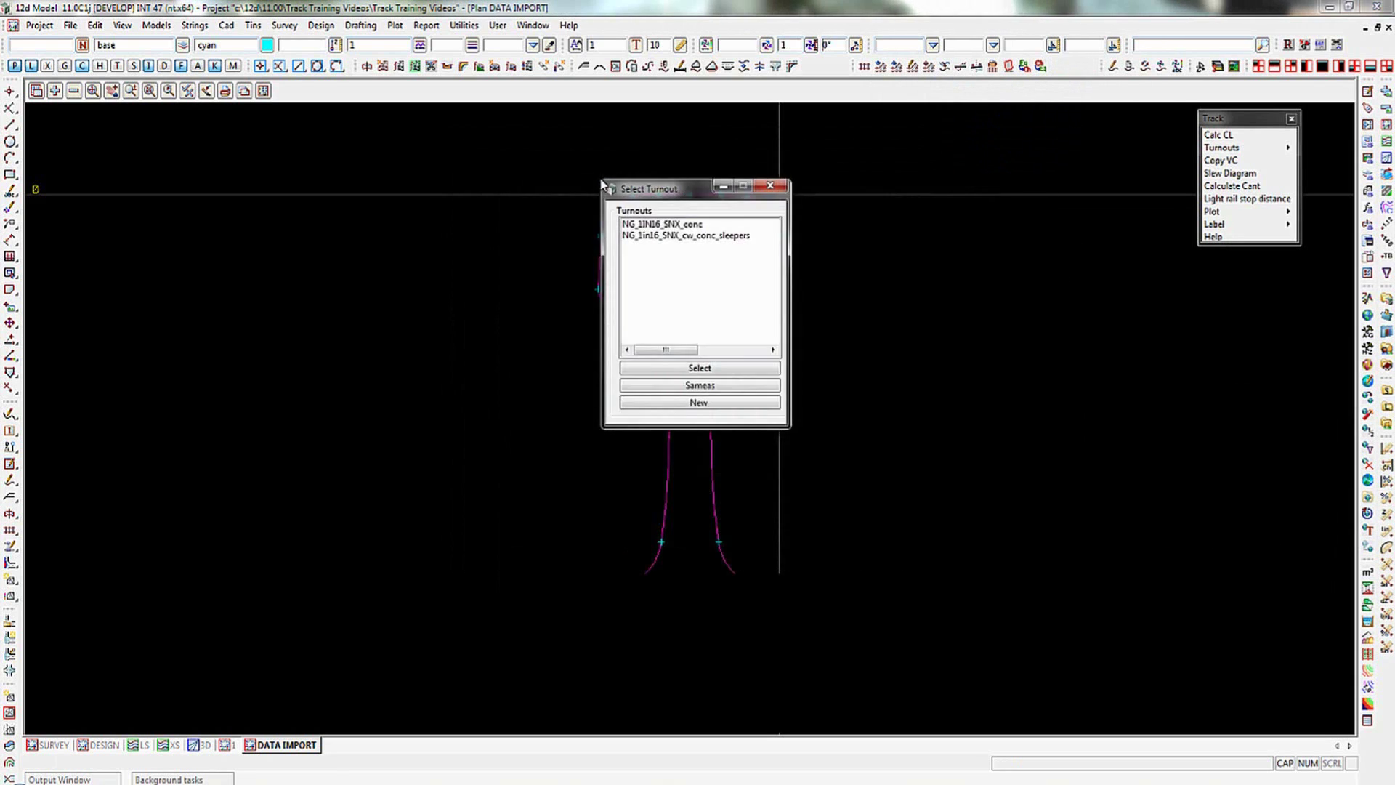
pyautogui.doubleClick(669, 237)
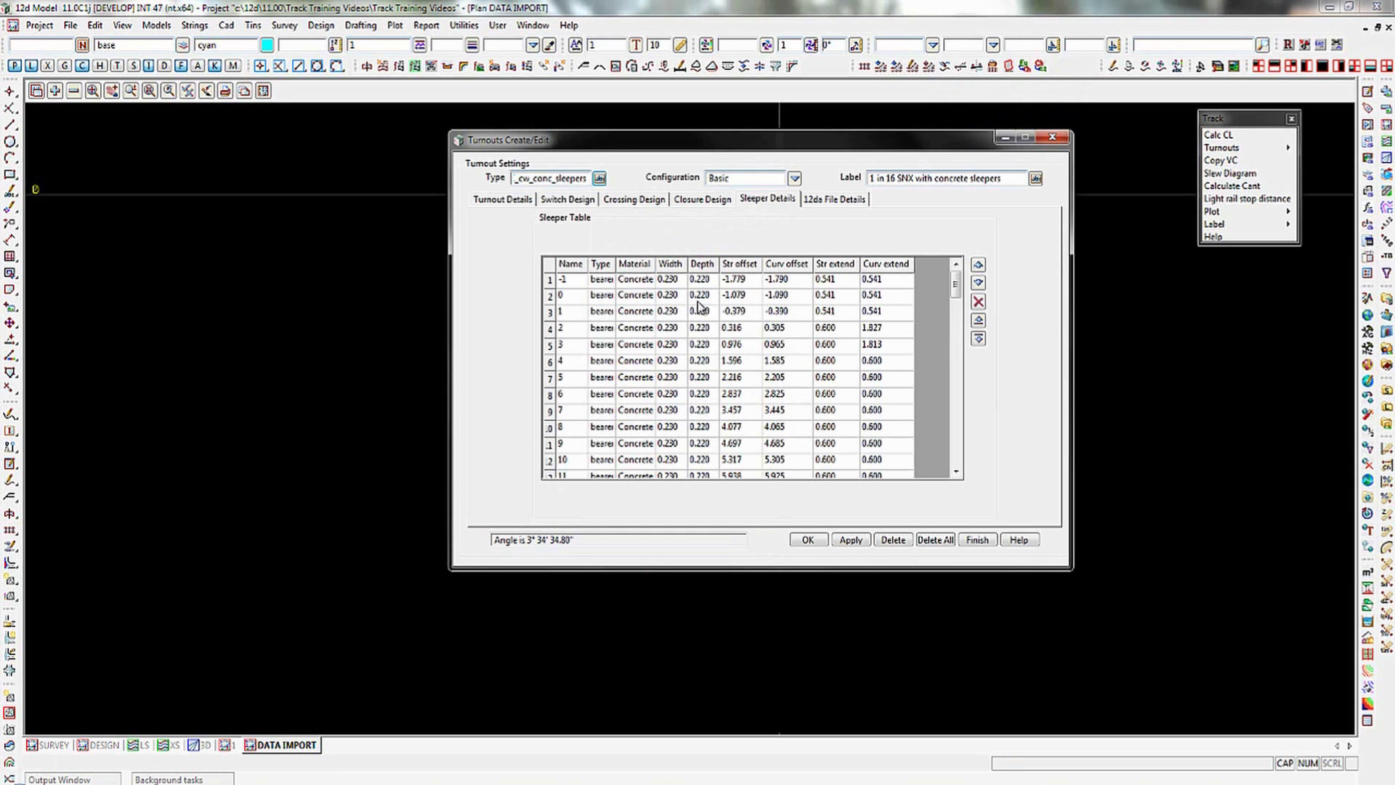
pyautogui.moveTo(617, 265); pyautogui.dragTo(686, 267)
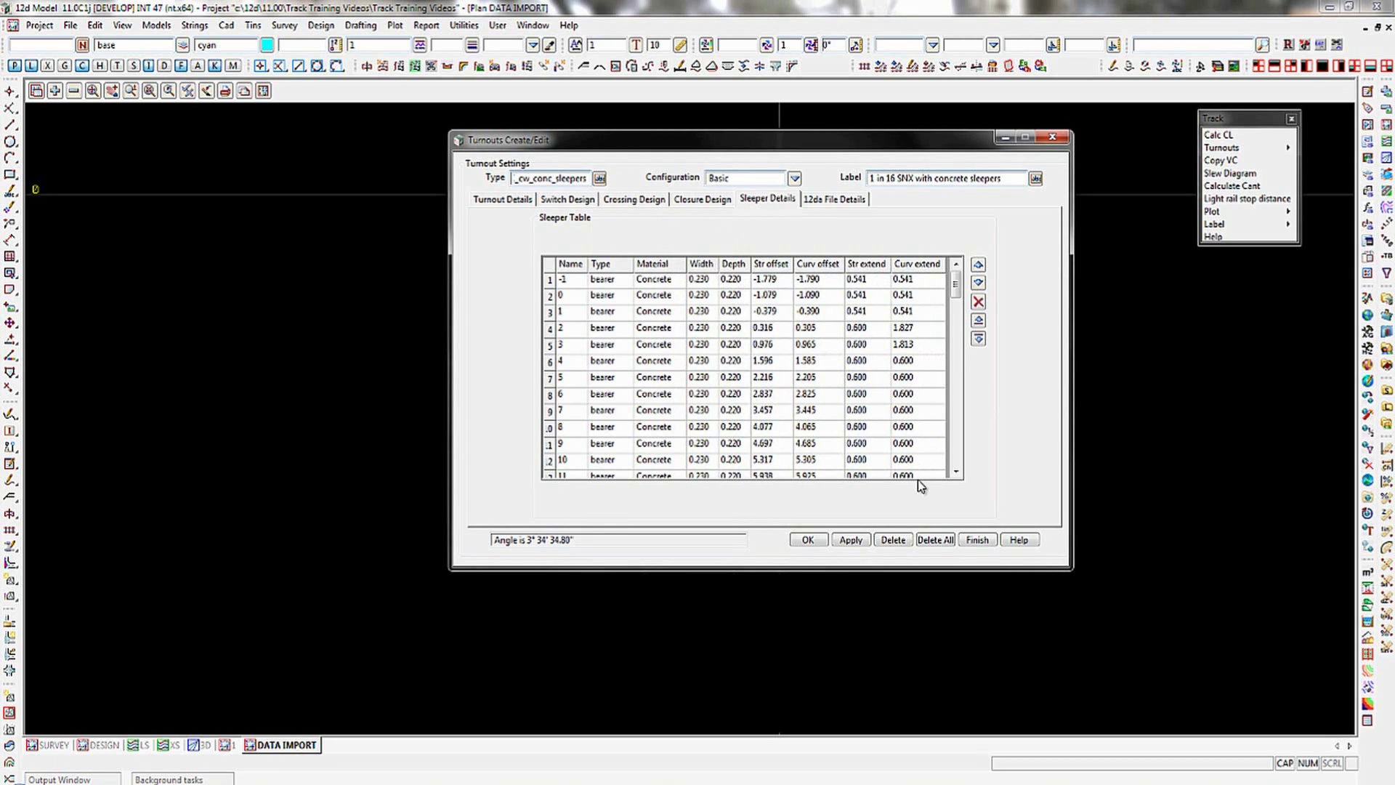
pyautogui.scroll(-1, 957, 293)
pyautogui.moveTo(957, 294); pyautogui.dragTo(1024, 527)
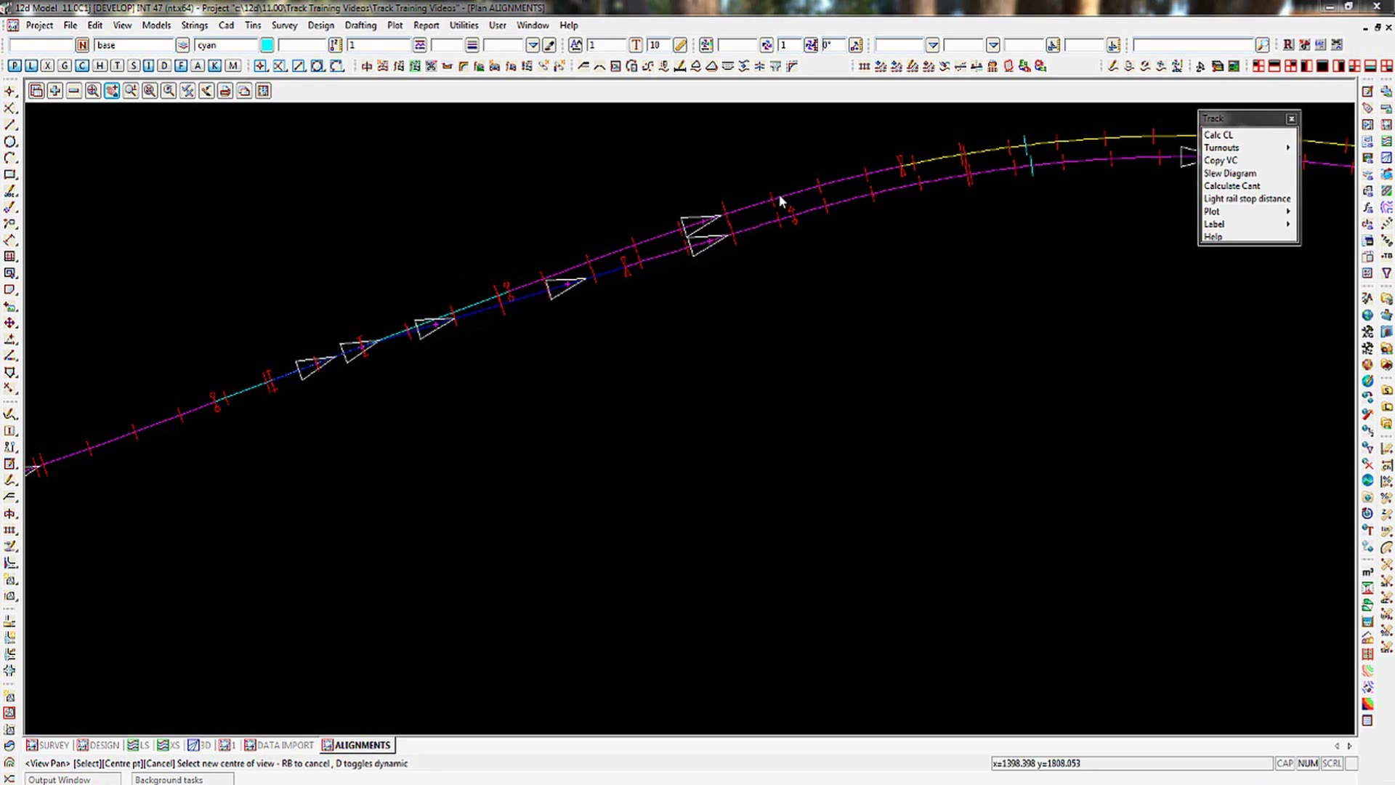
# Step: Bring up the Turnout Place dialog from Track > Turnouts and move it clear of the track
pyautogui.click(1281, 149)
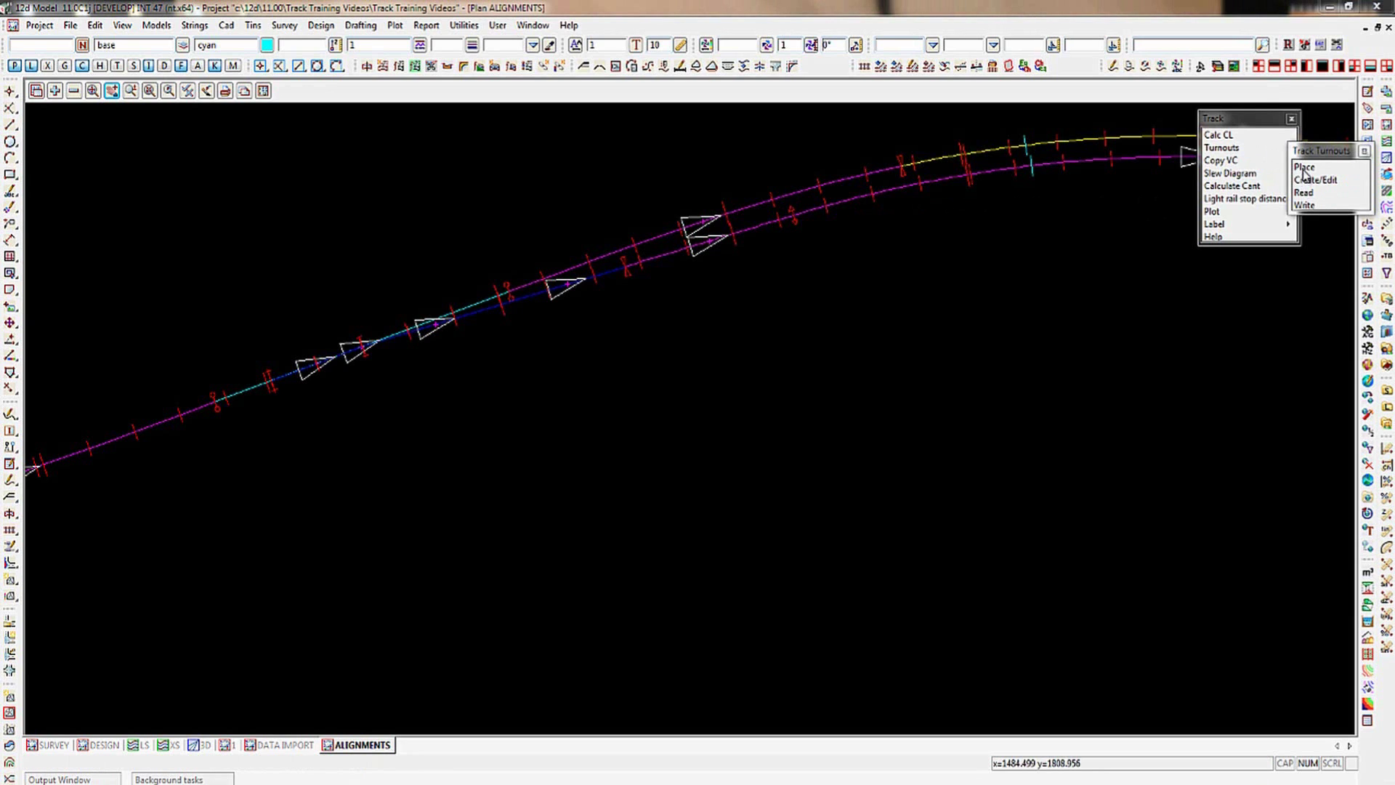
pyautogui.click(1304, 168)
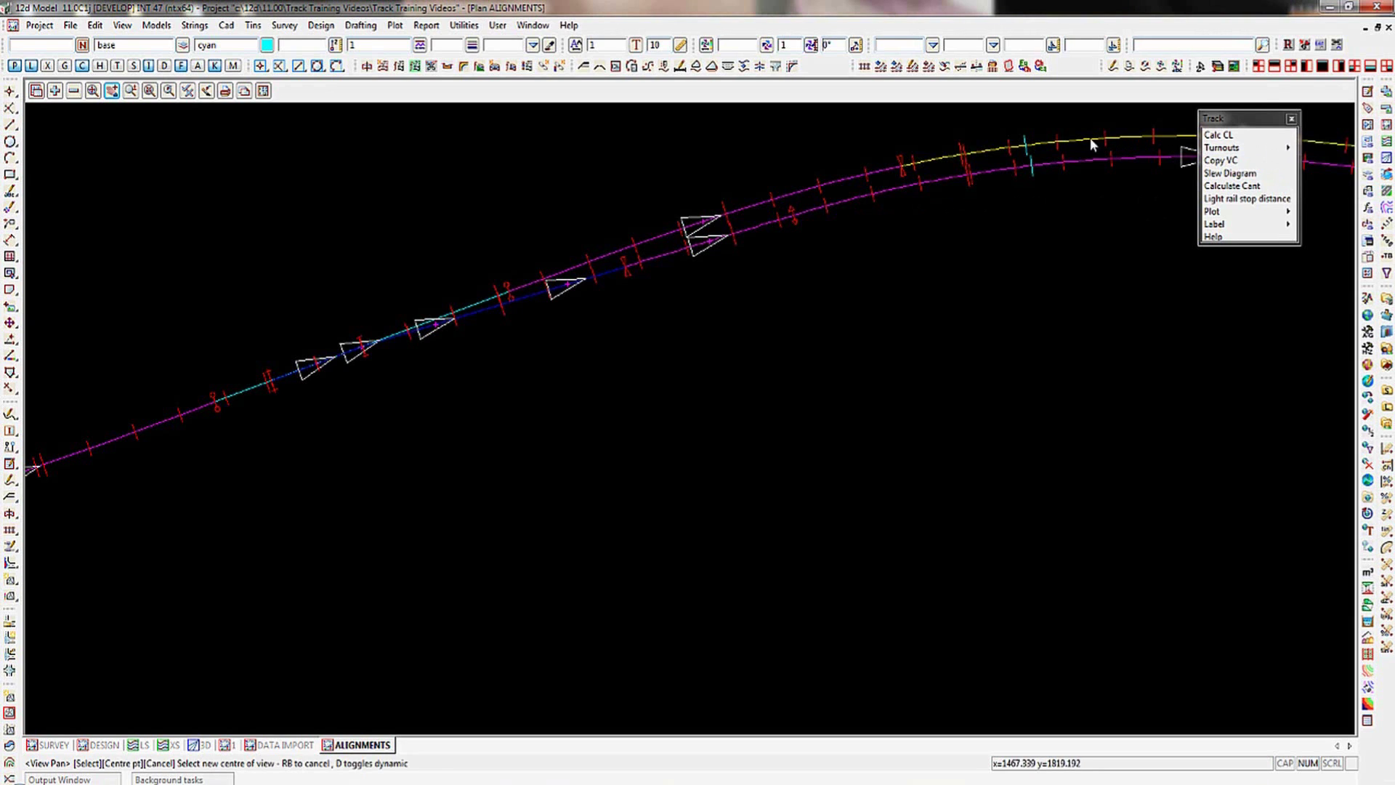
pyautogui.click(928, 66)
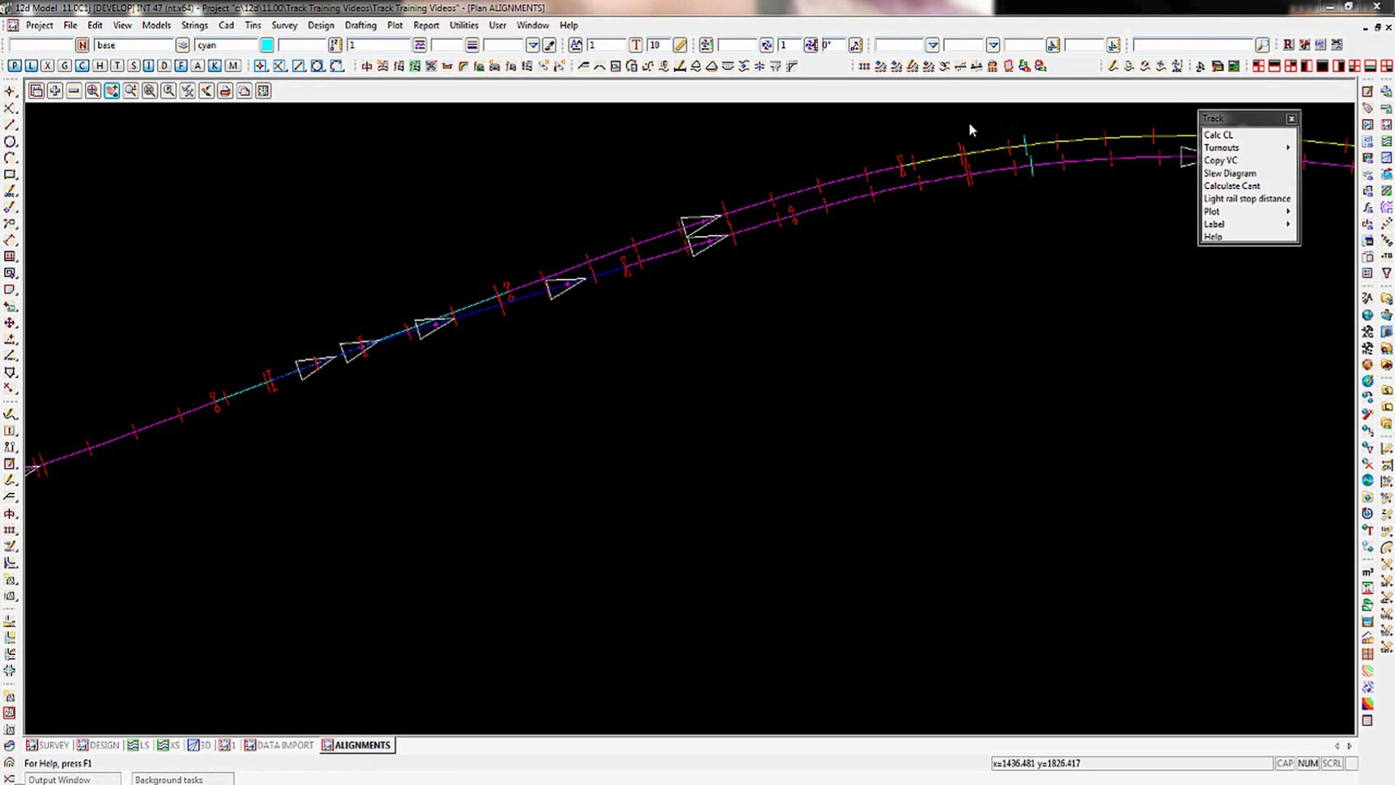
pyautogui.moveTo(971, 136); pyautogui.dragTo(958, 247)
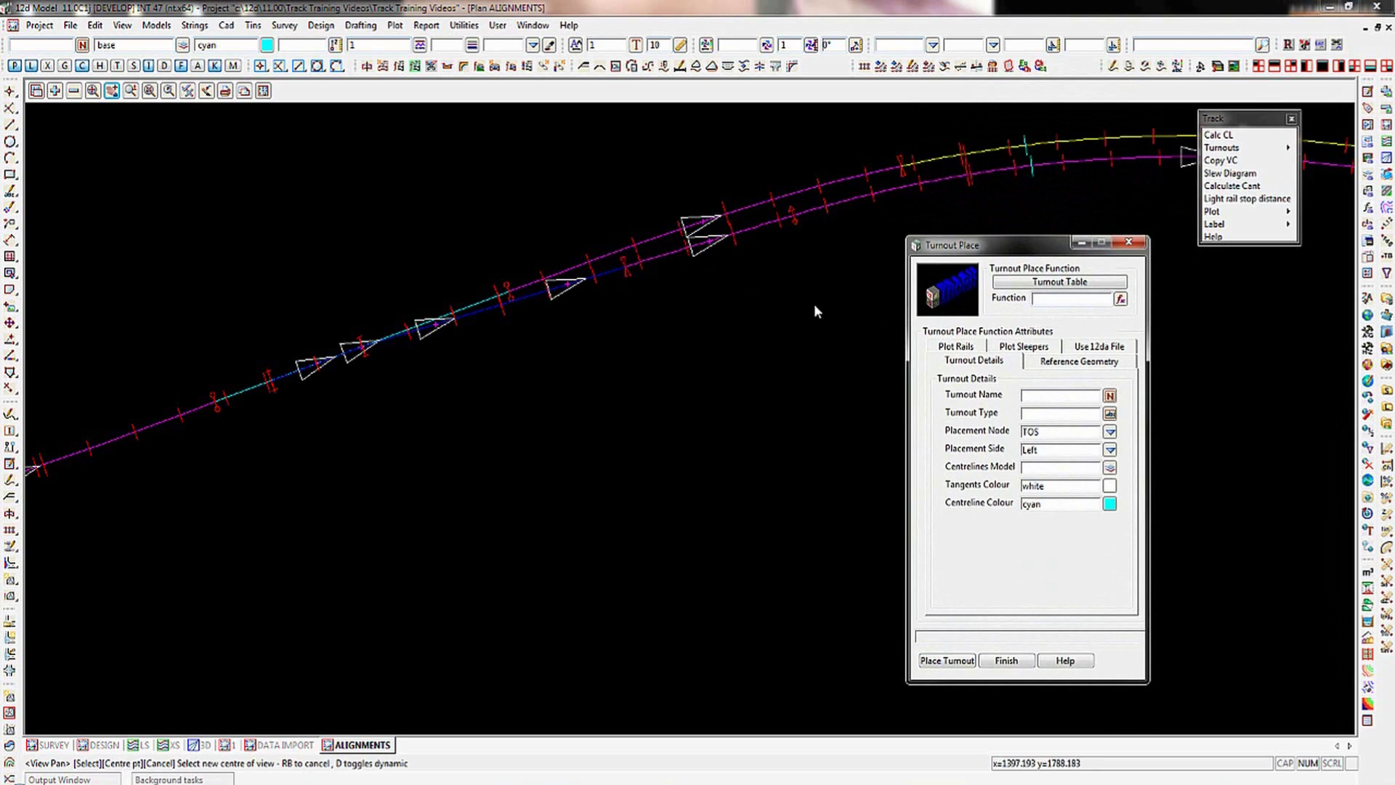
# Step: Enter 'TURNOUT 1 1in 16' as the placement function and reuse it as the turnout name
pyautogui.click(1044, 298)
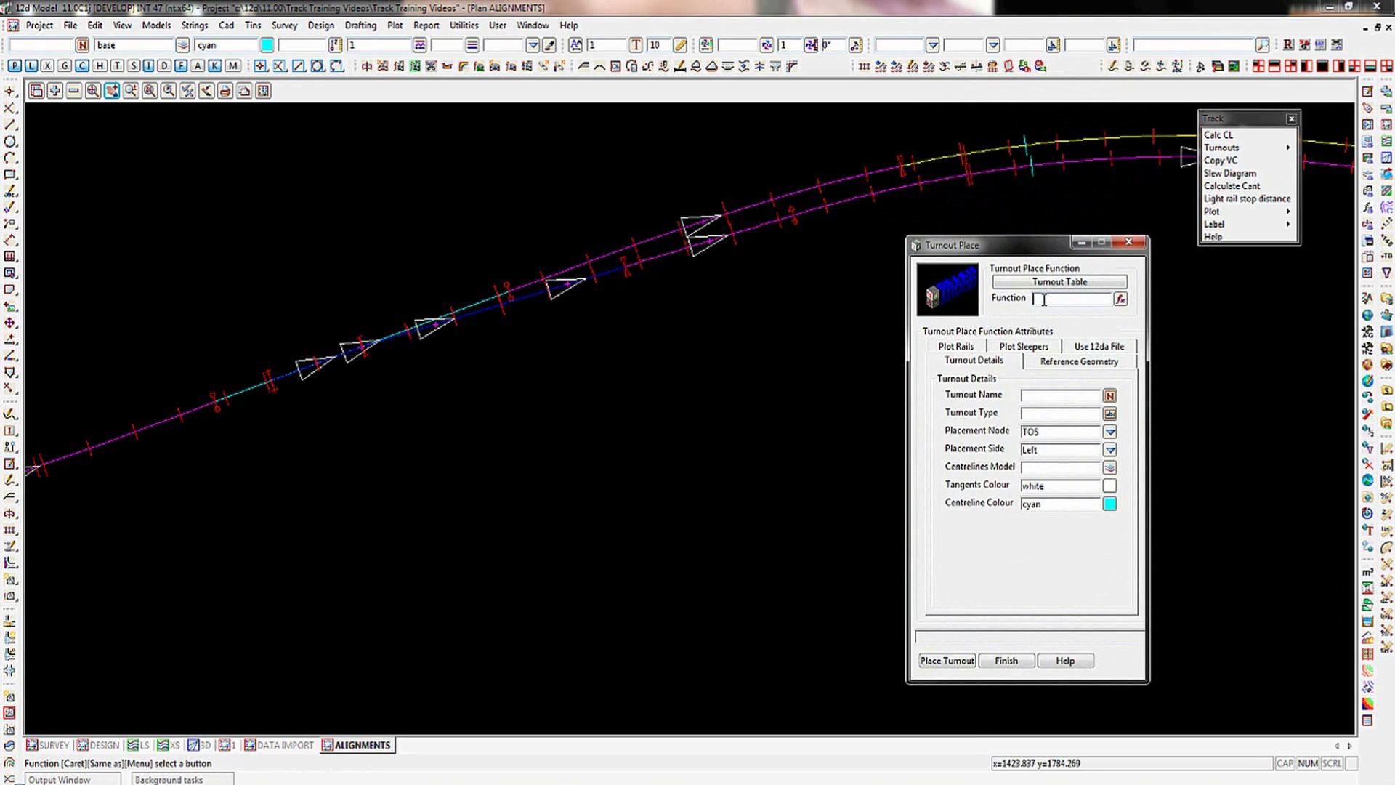
pyautogui.write('TURNOUT 1 1in 16')
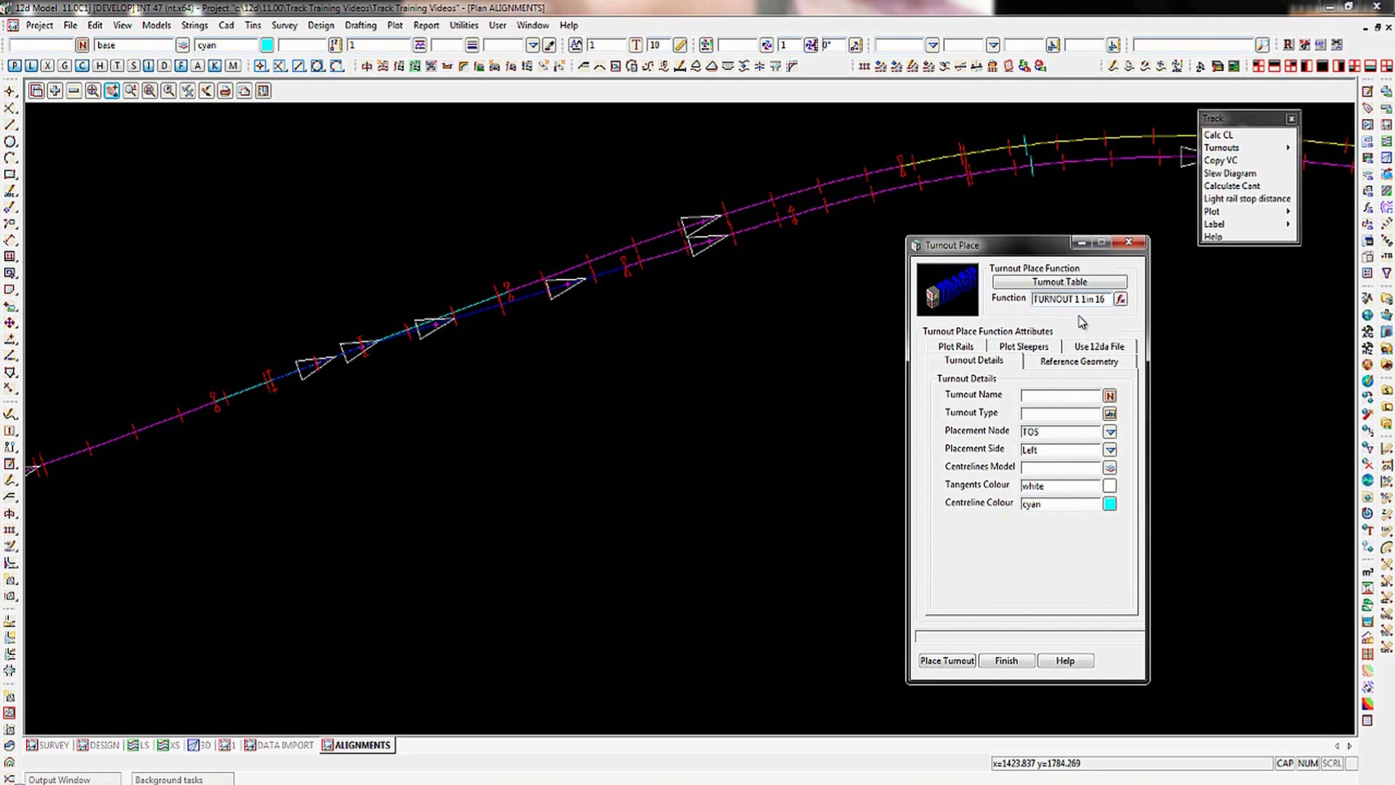
pyautogui.hotkey('shift', 'Left')
pyautogui.hotkey('shift', 'Left')
pyautogui.hotkey('shift', 'Left')
pyautogui.hotkey('shift', 'Left')
pyautogui.hotkey('shift', 'Home')
pyautogui.hotkey('ctrl', 'c')
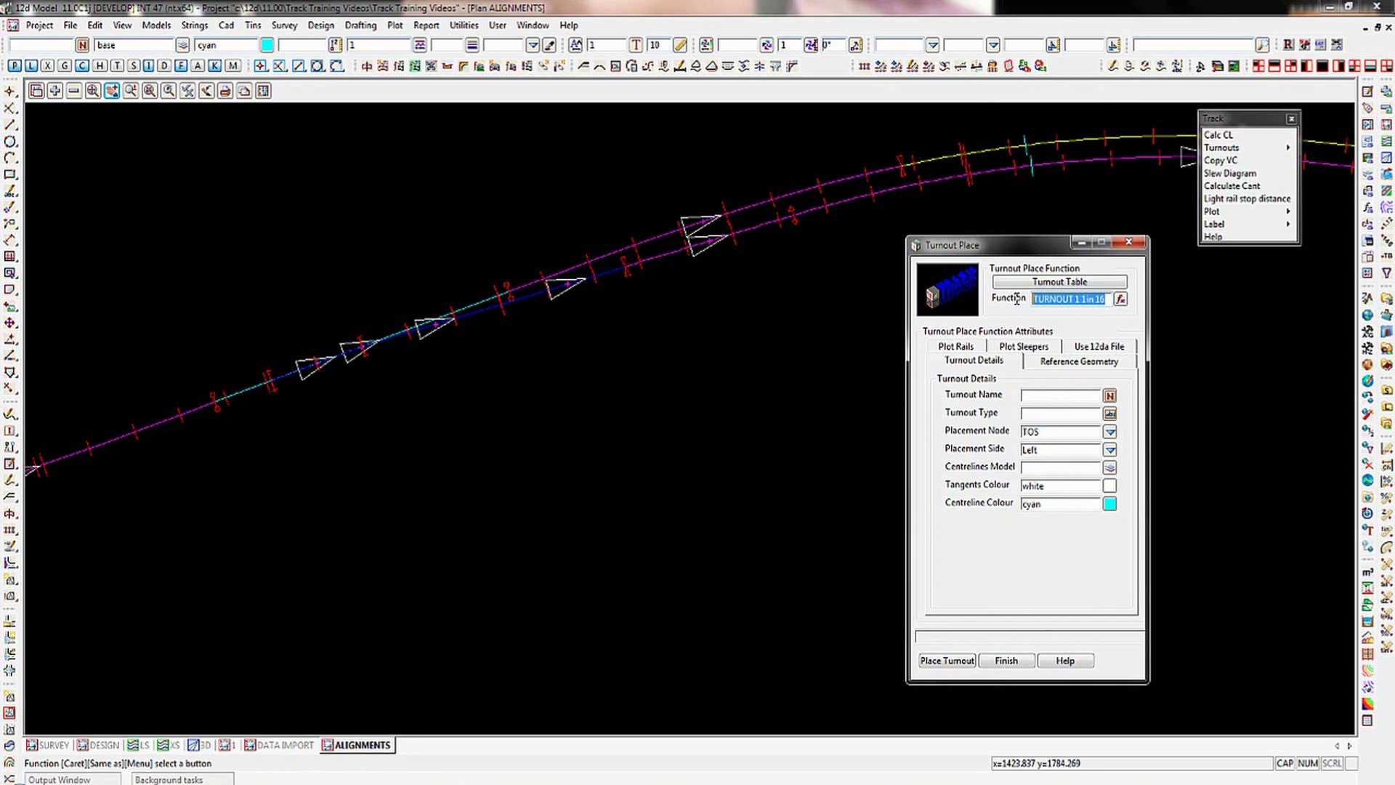
pyautogui.click(1042, 396)
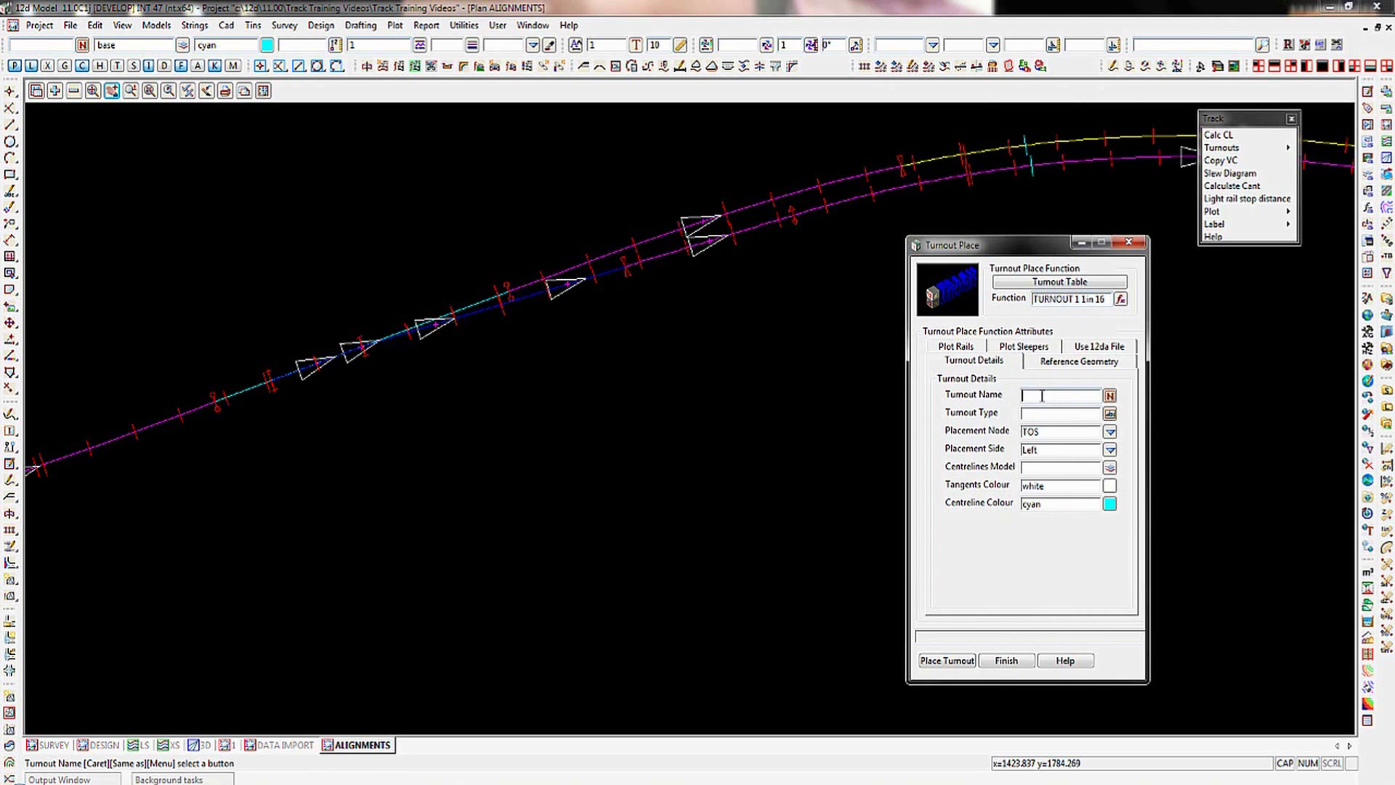
pyautogui.hotkey('ctrl', 'v')
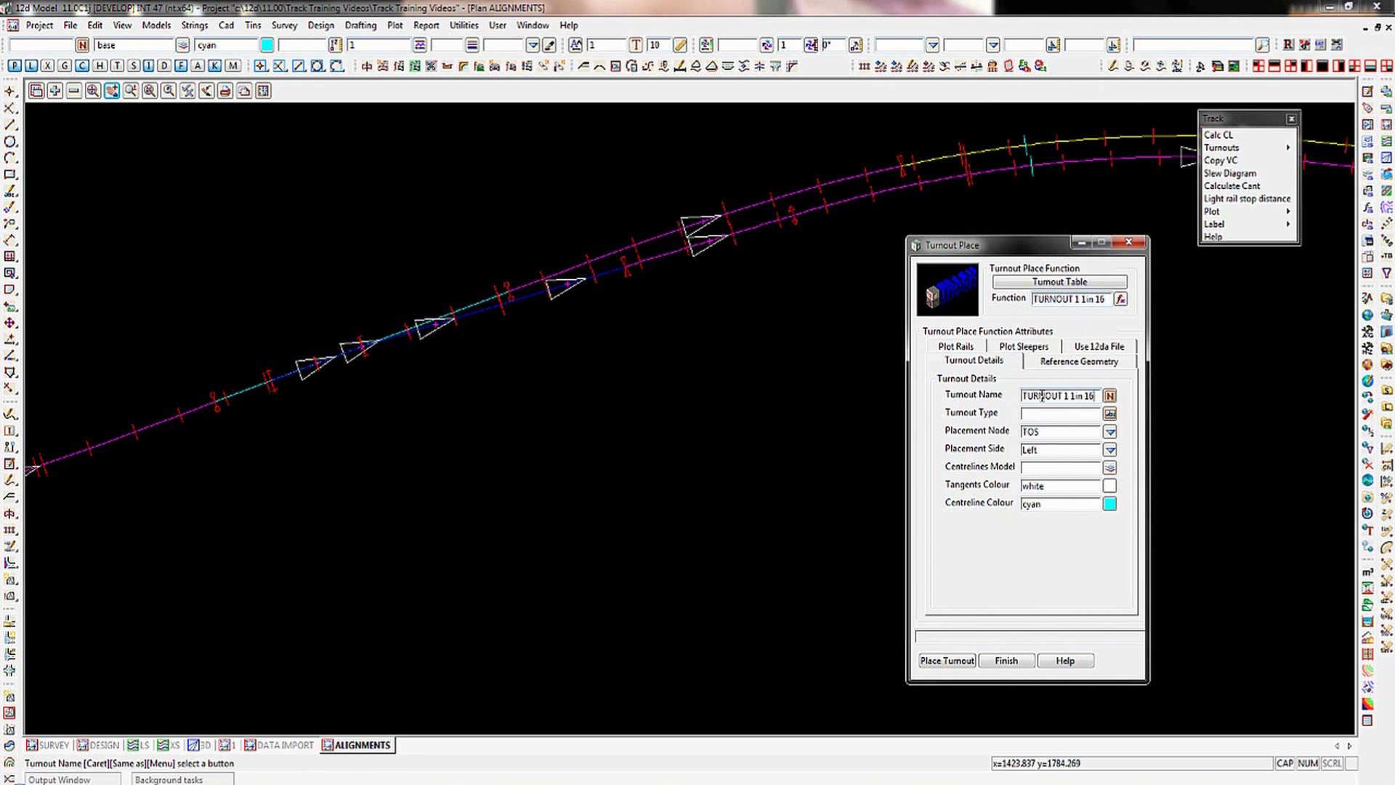
# Step: Set the turnout type to NG_1IN16_SNX_conc
pyautogui.click(1096, 414)
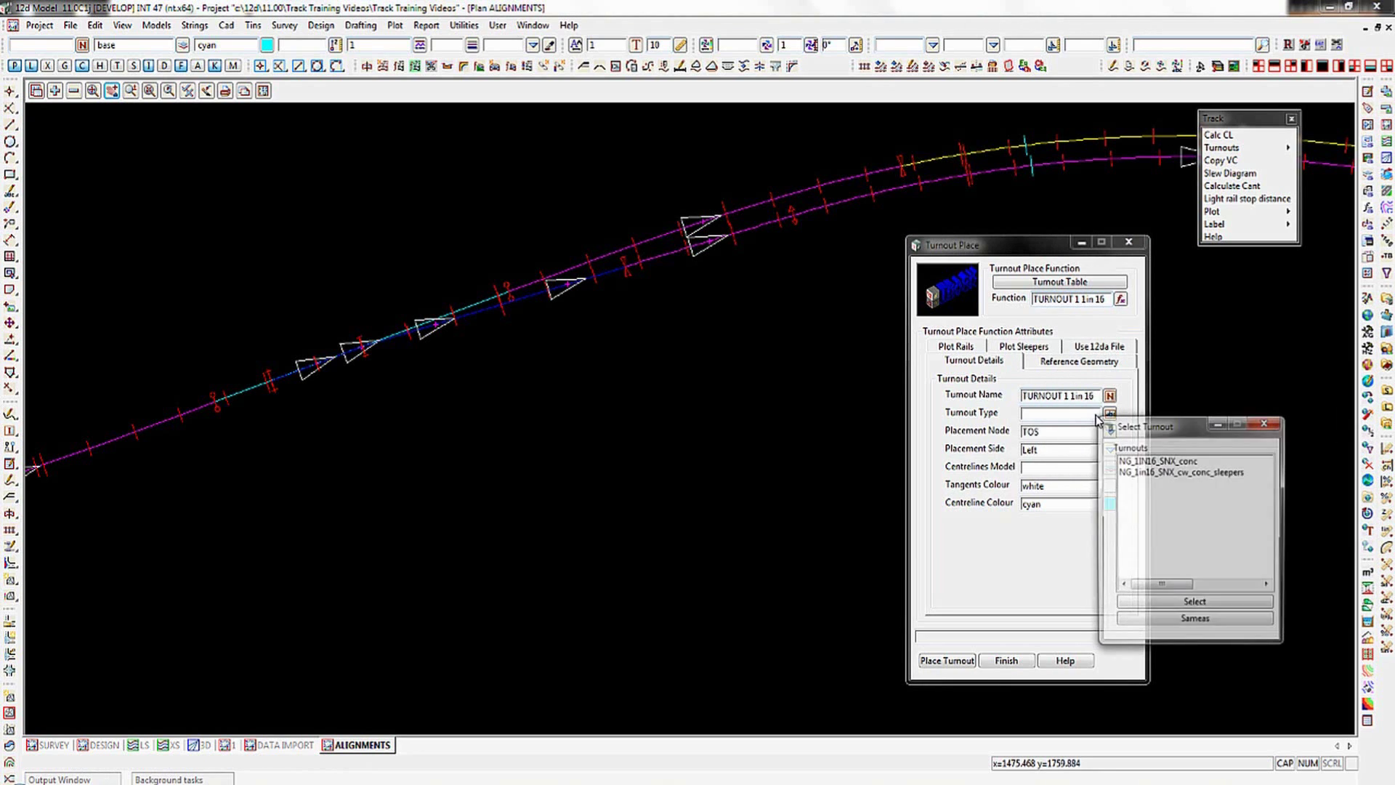
pyautogui.doubleClick(1165, 462)
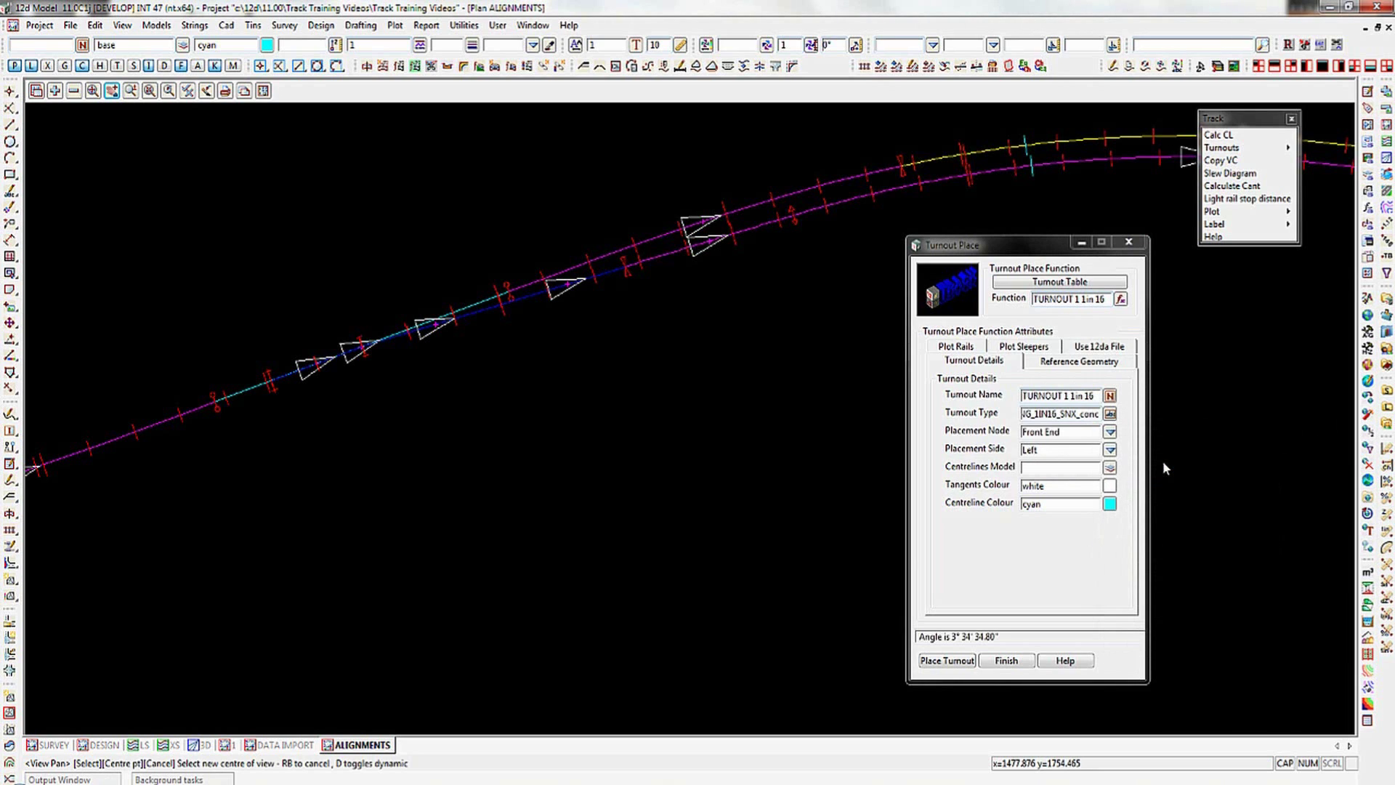
pyautogui.click(1110, 433)
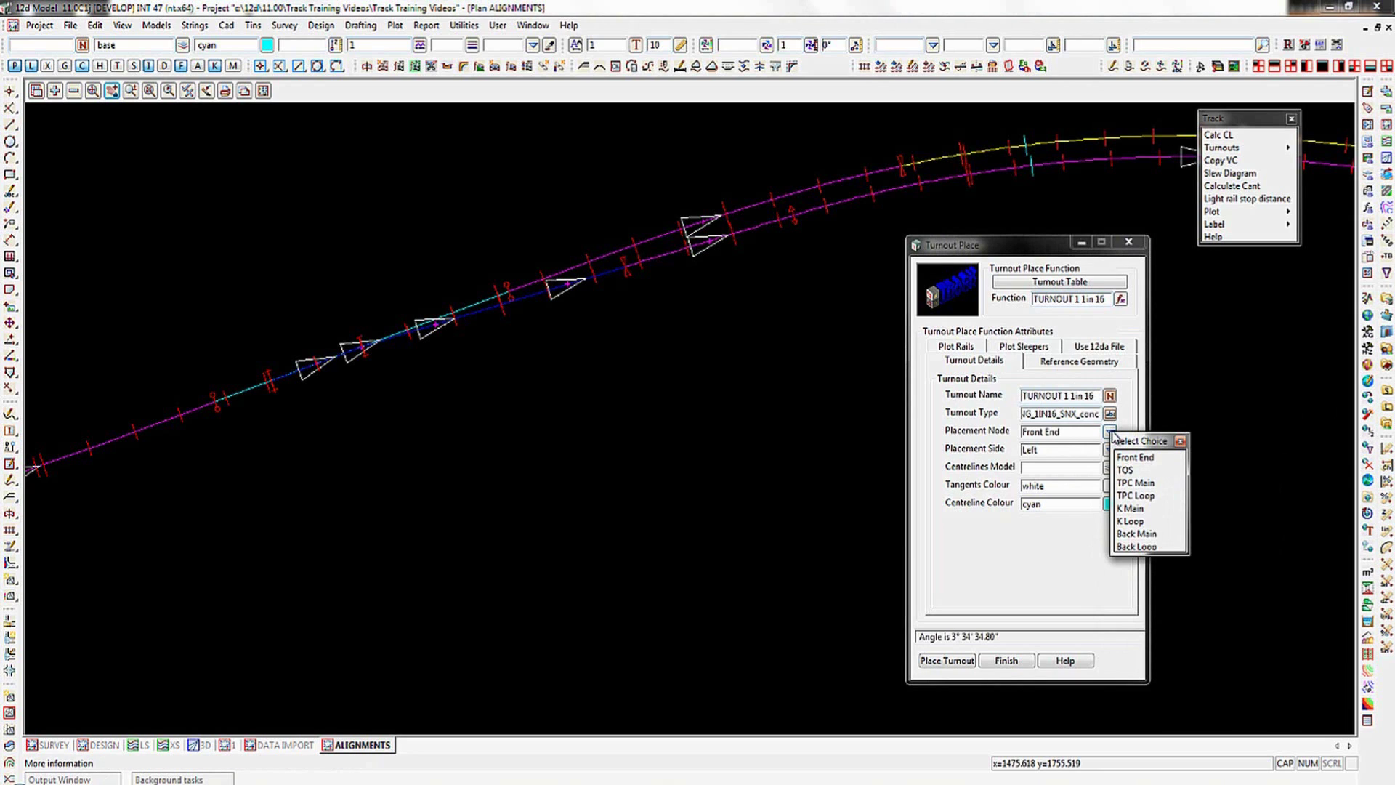
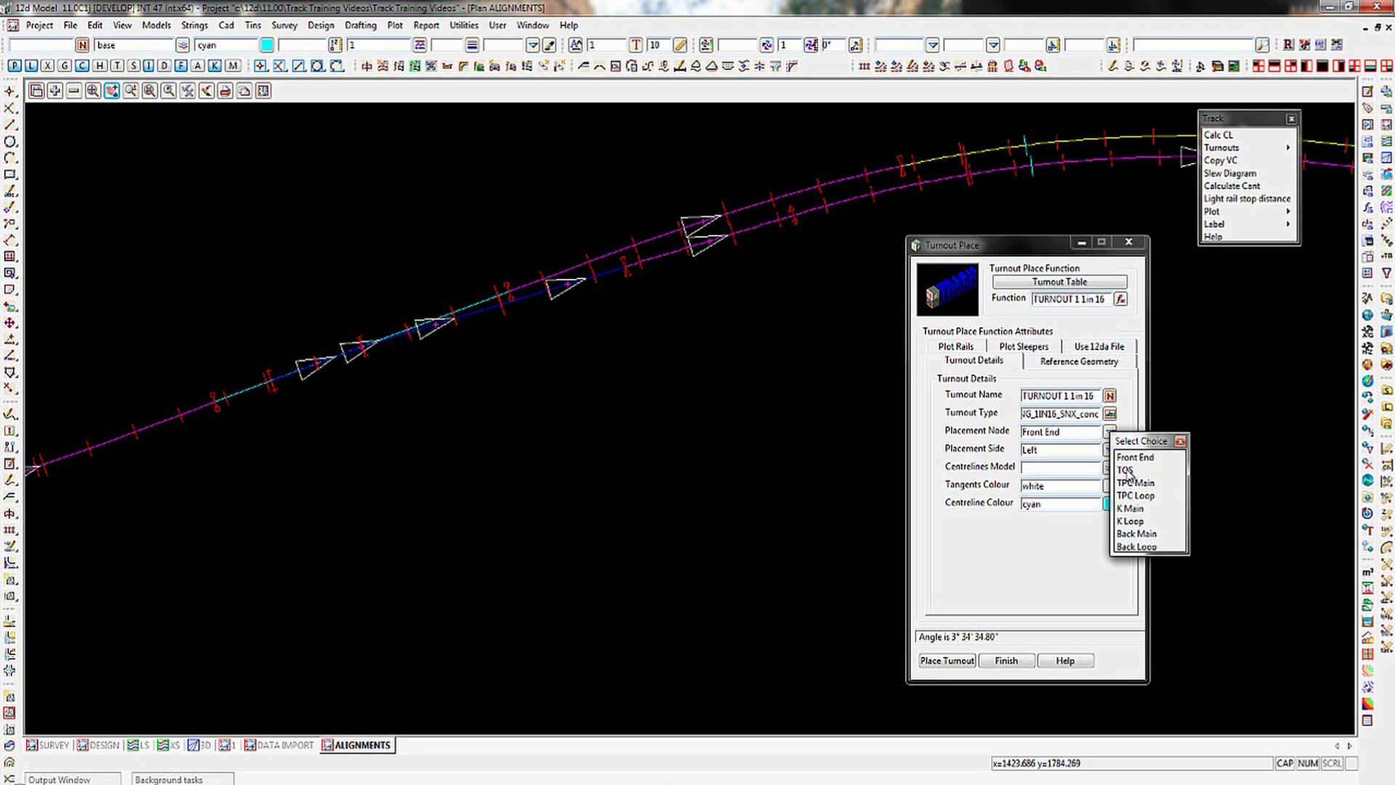
# Step: Place the turnout from its TOS node on the Right side, with centrelines model TURNOUT 1 CL
pyautogui.click(1125, 470)
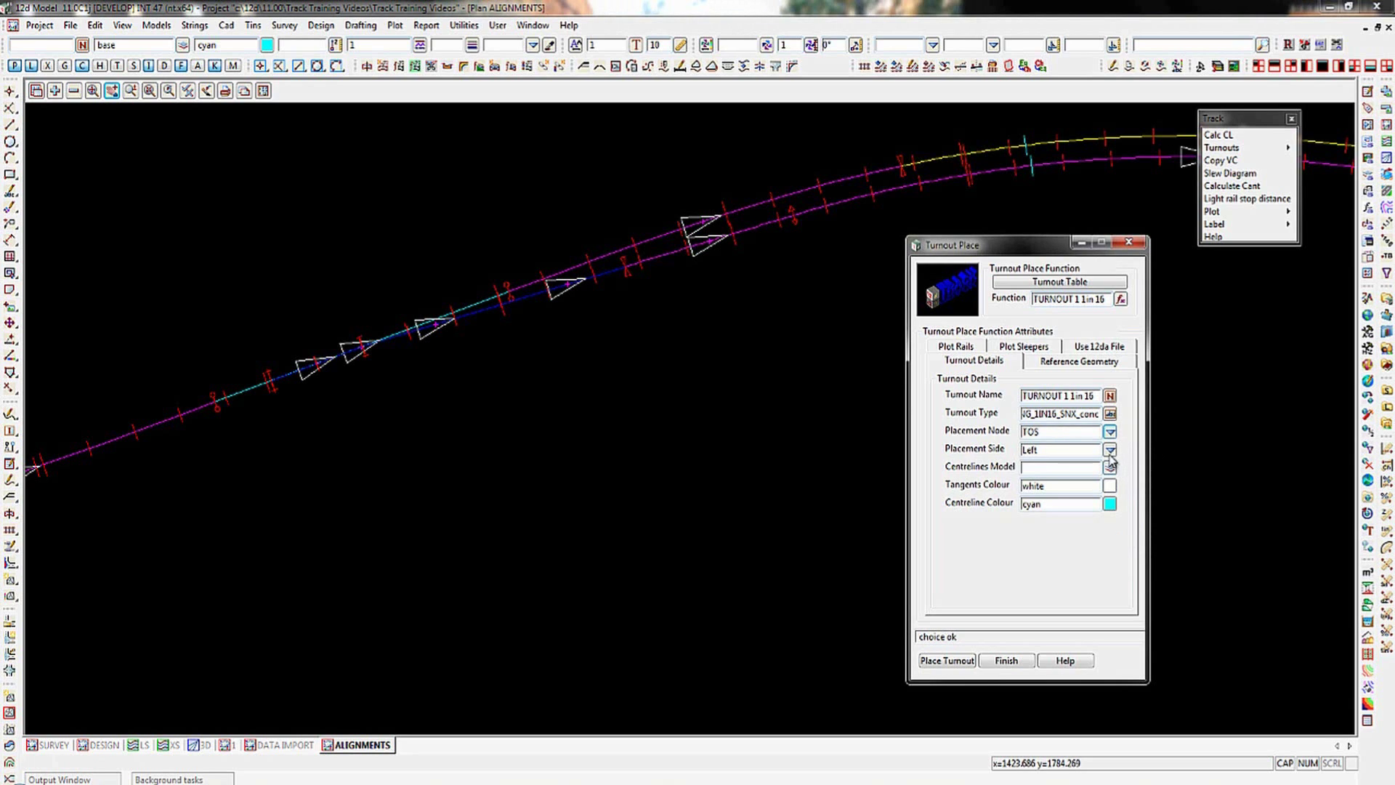
pyautogui.click(1110, 452)
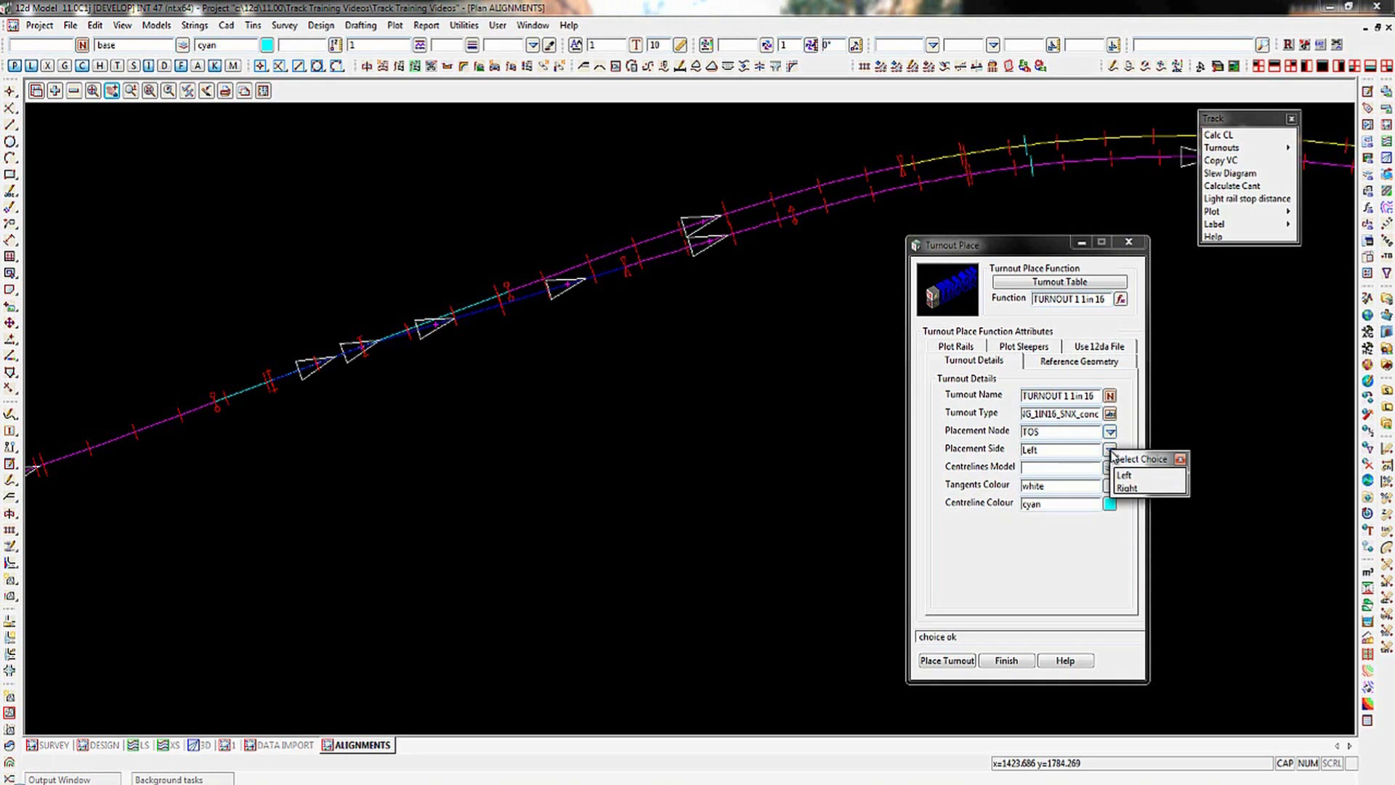
pyautogui.click(1126, 488)
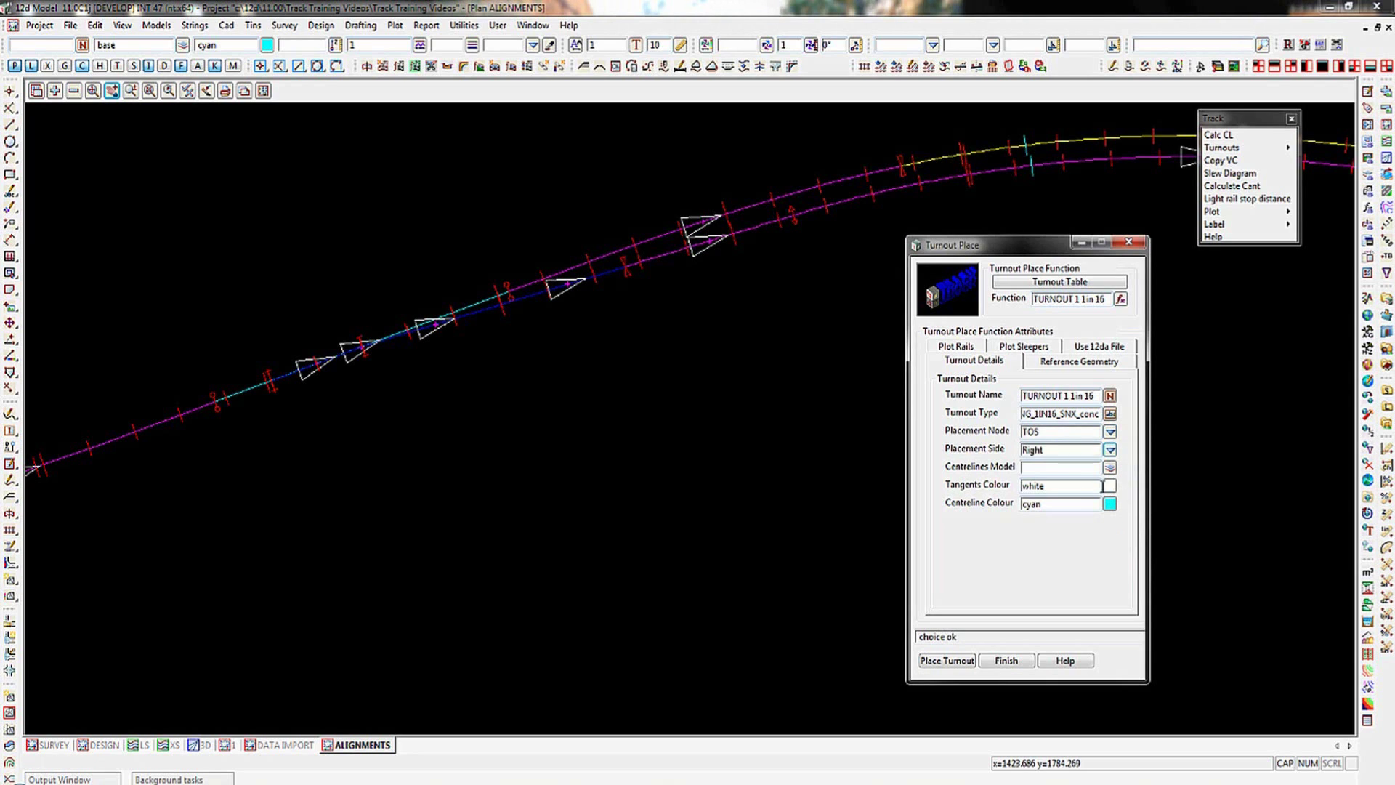
pyautogui.click(1052, 470)
pyautogui.write('T')
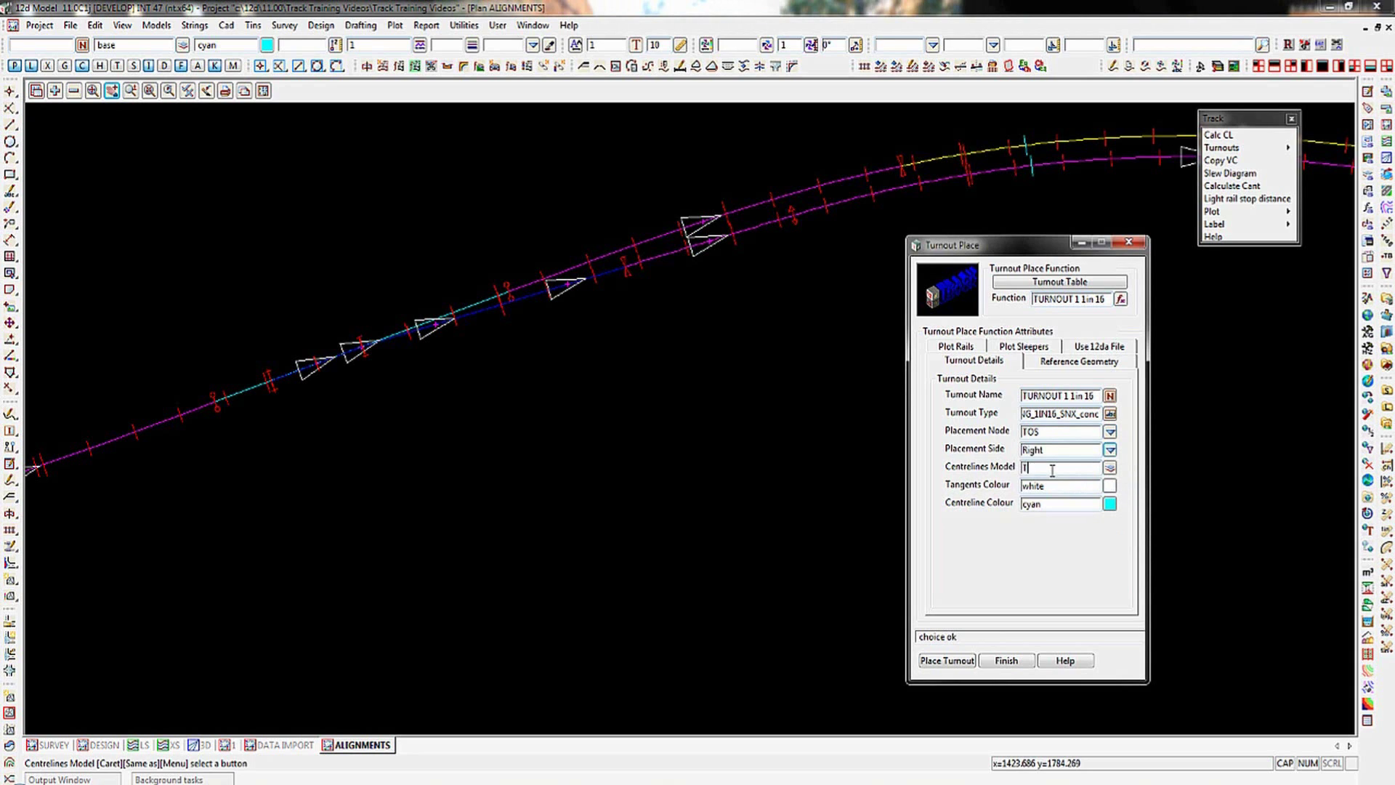
pyautogui.write('URNOUT 1 CL')
pyautogui.press('Return')
pyautogui.click(1074, 504)
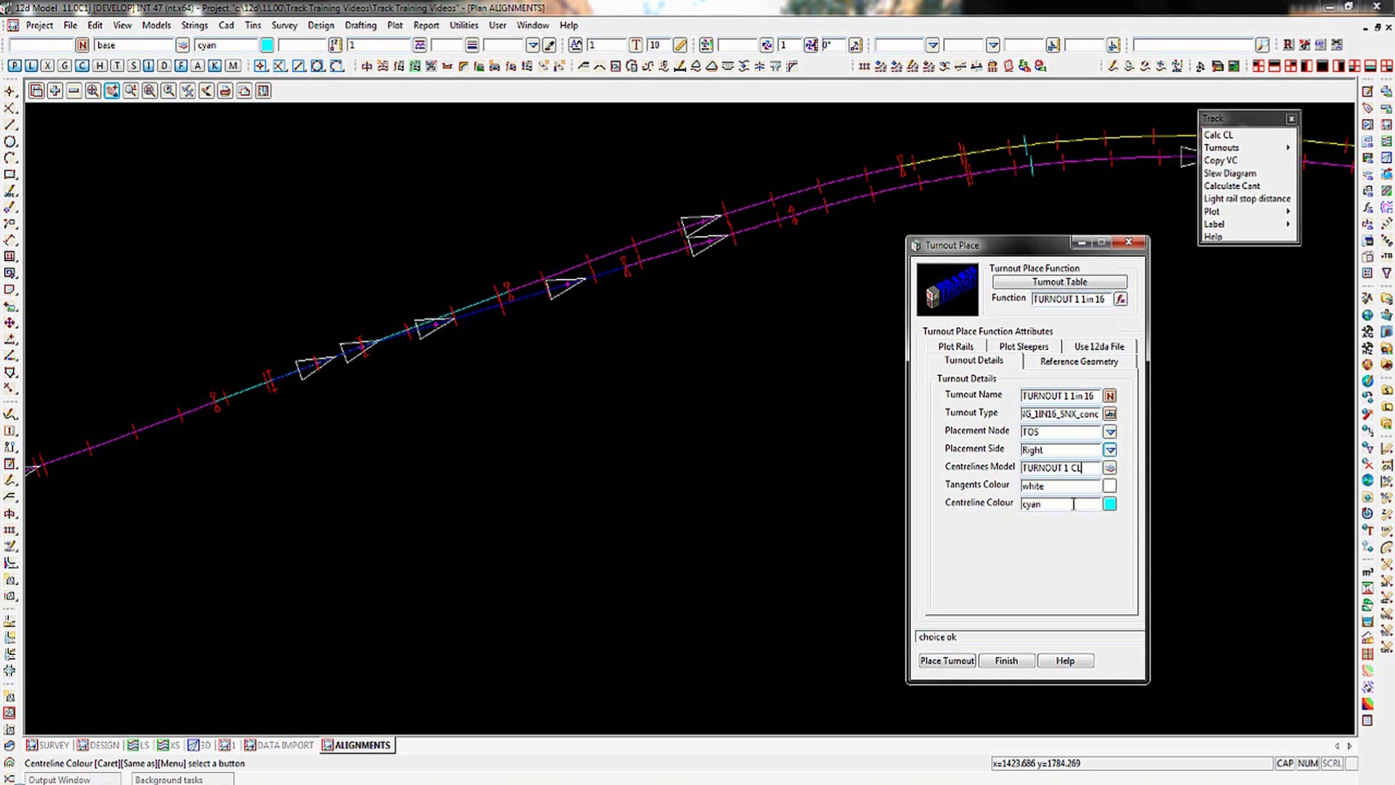
pyautogui.press('Return')
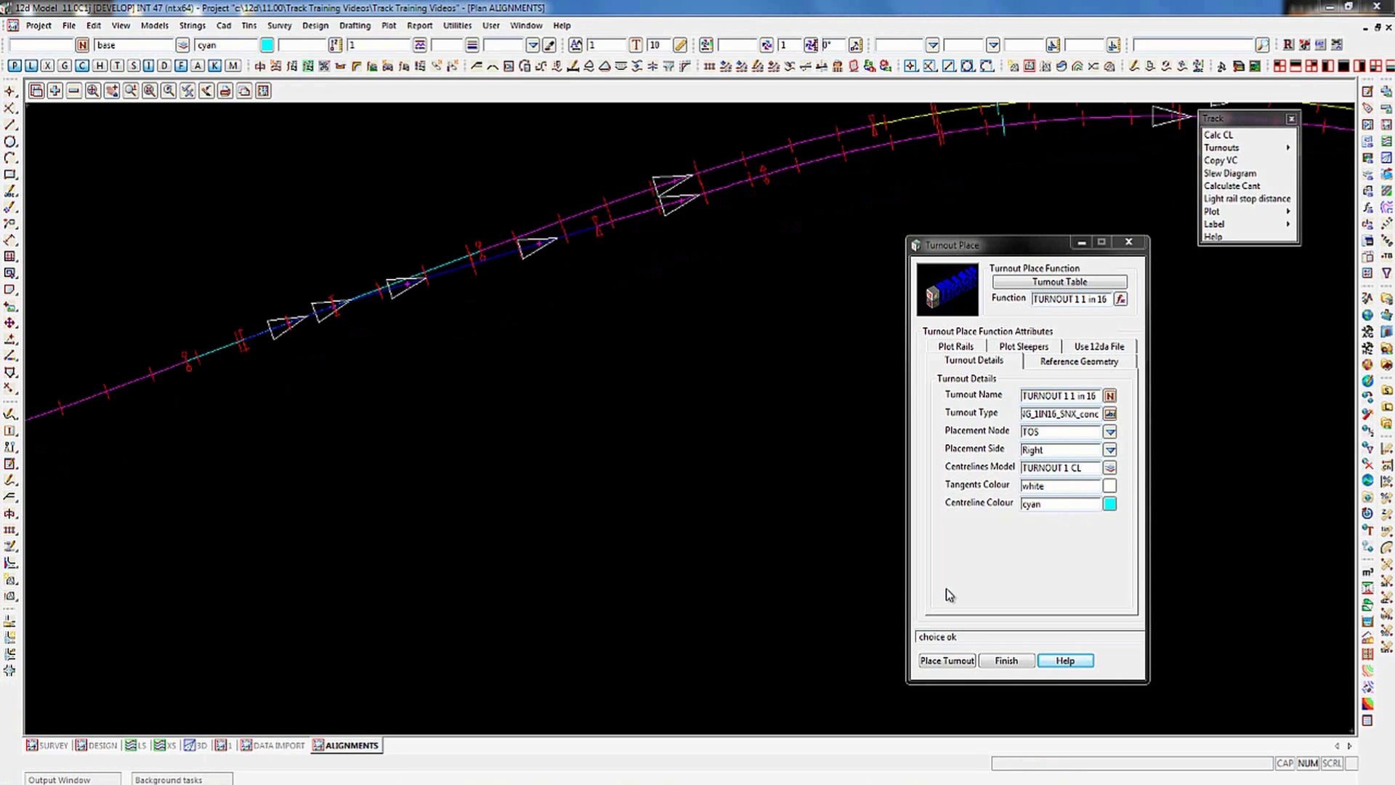
# Step: Set reference type to vertex/segment # and pick main line alignment RS01MLdn HA2 as reference string
pyautogui.click(1068, 366)
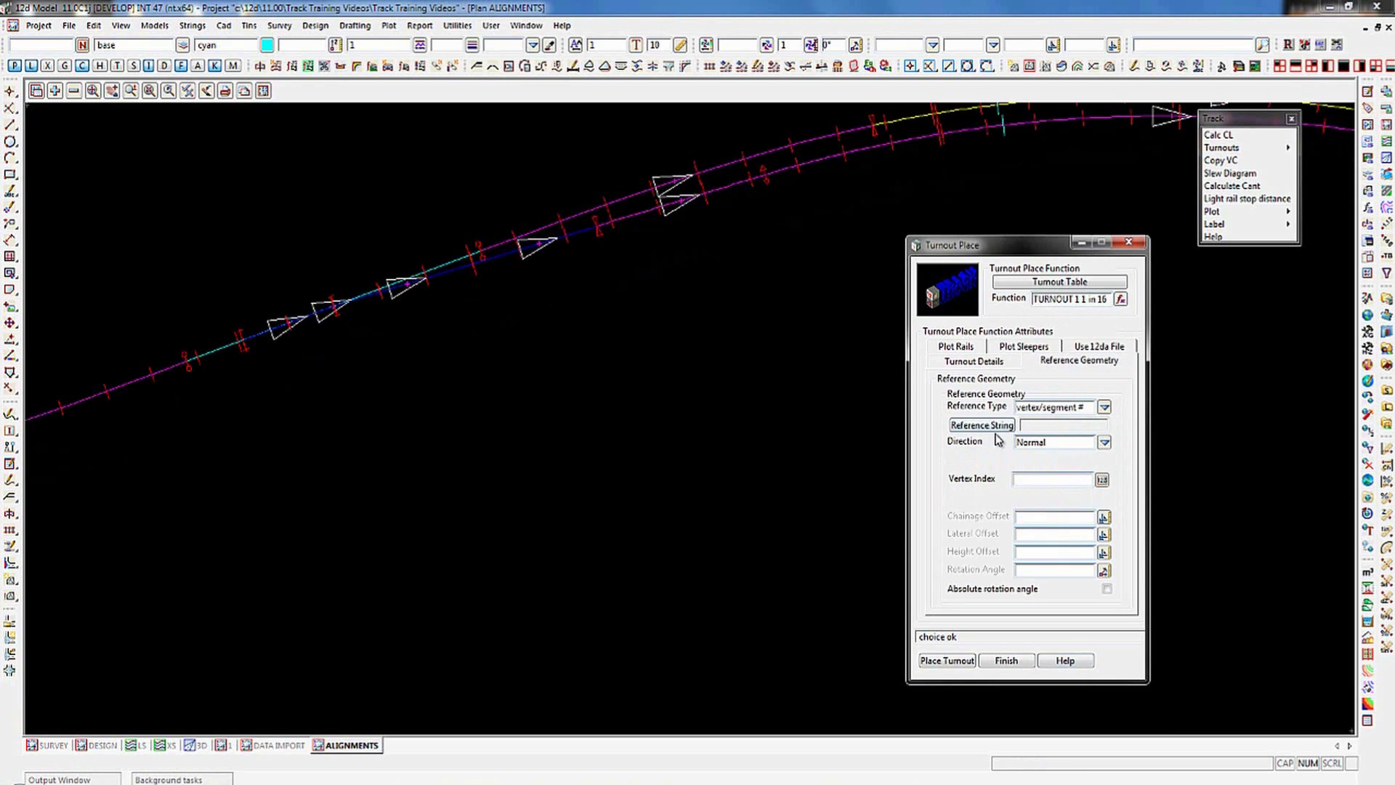
pyautogui.click(1104, 408)
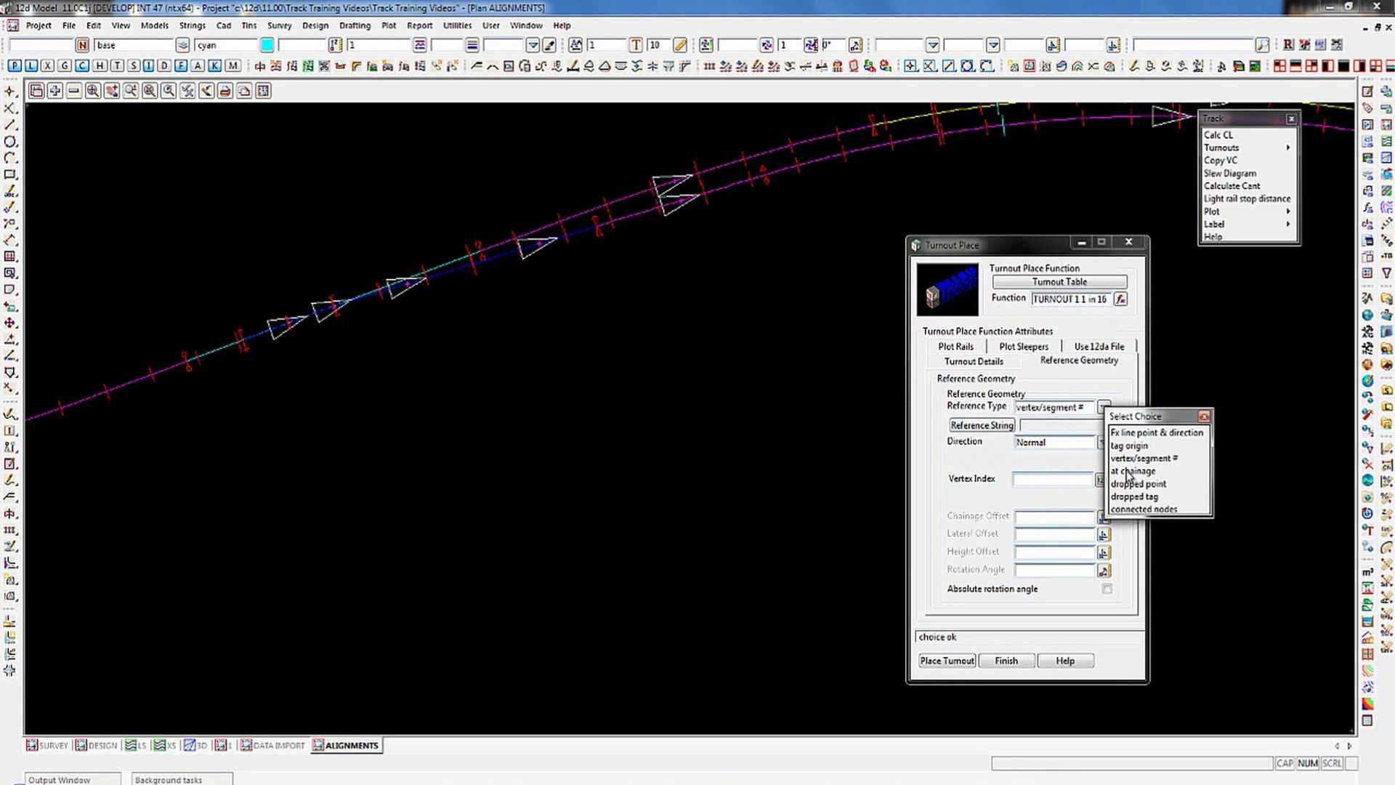
pyautogui.click(1168, 457)
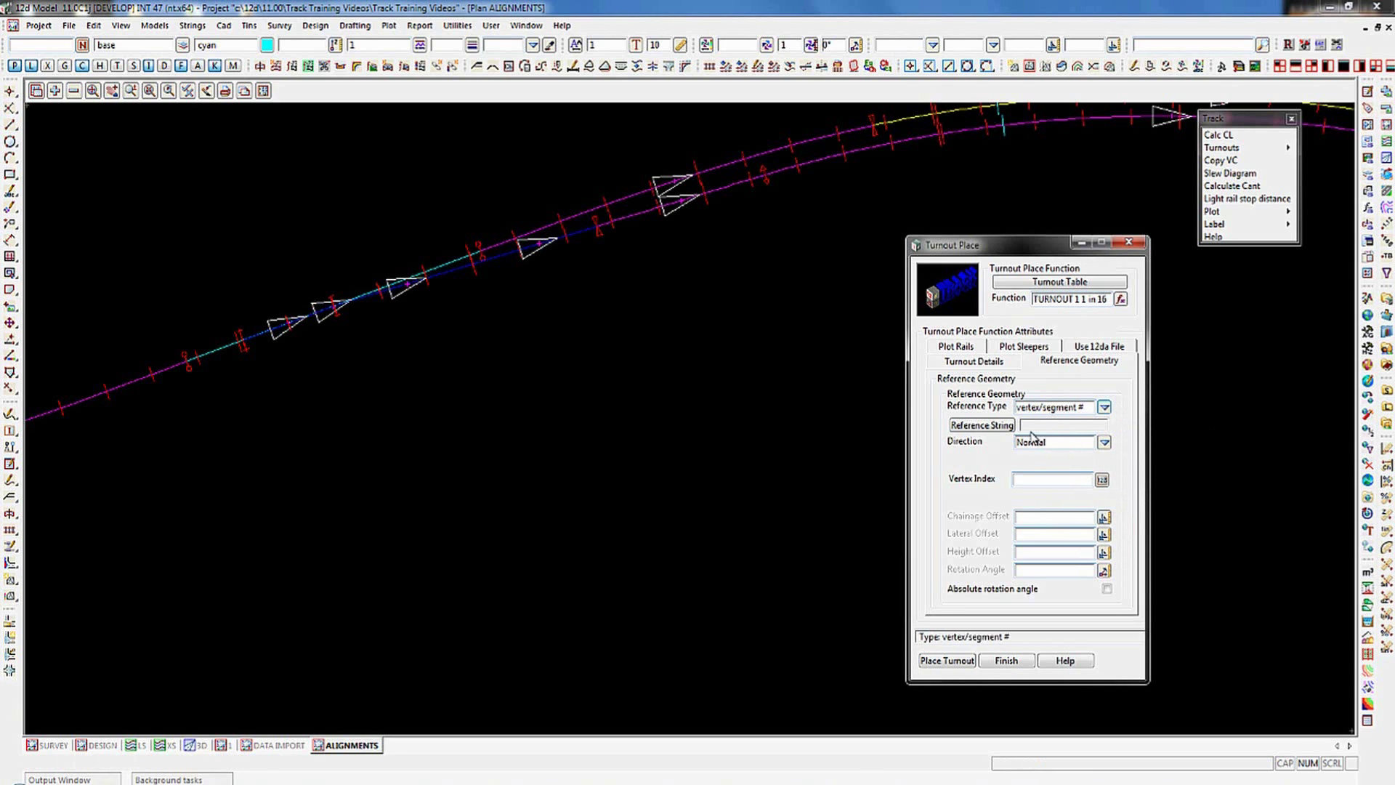
pyautogui.click(1007, 426)
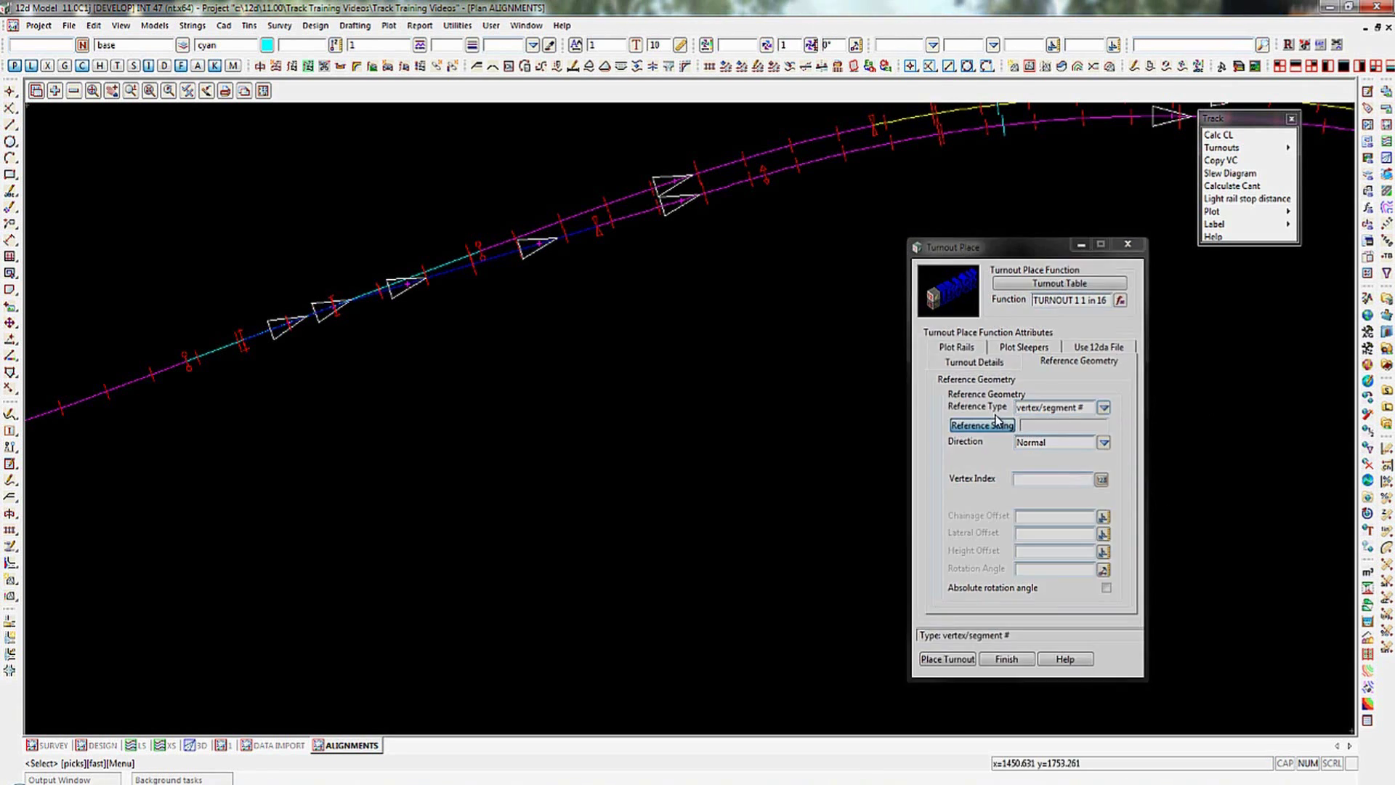
pyautogui.click(760, 156)
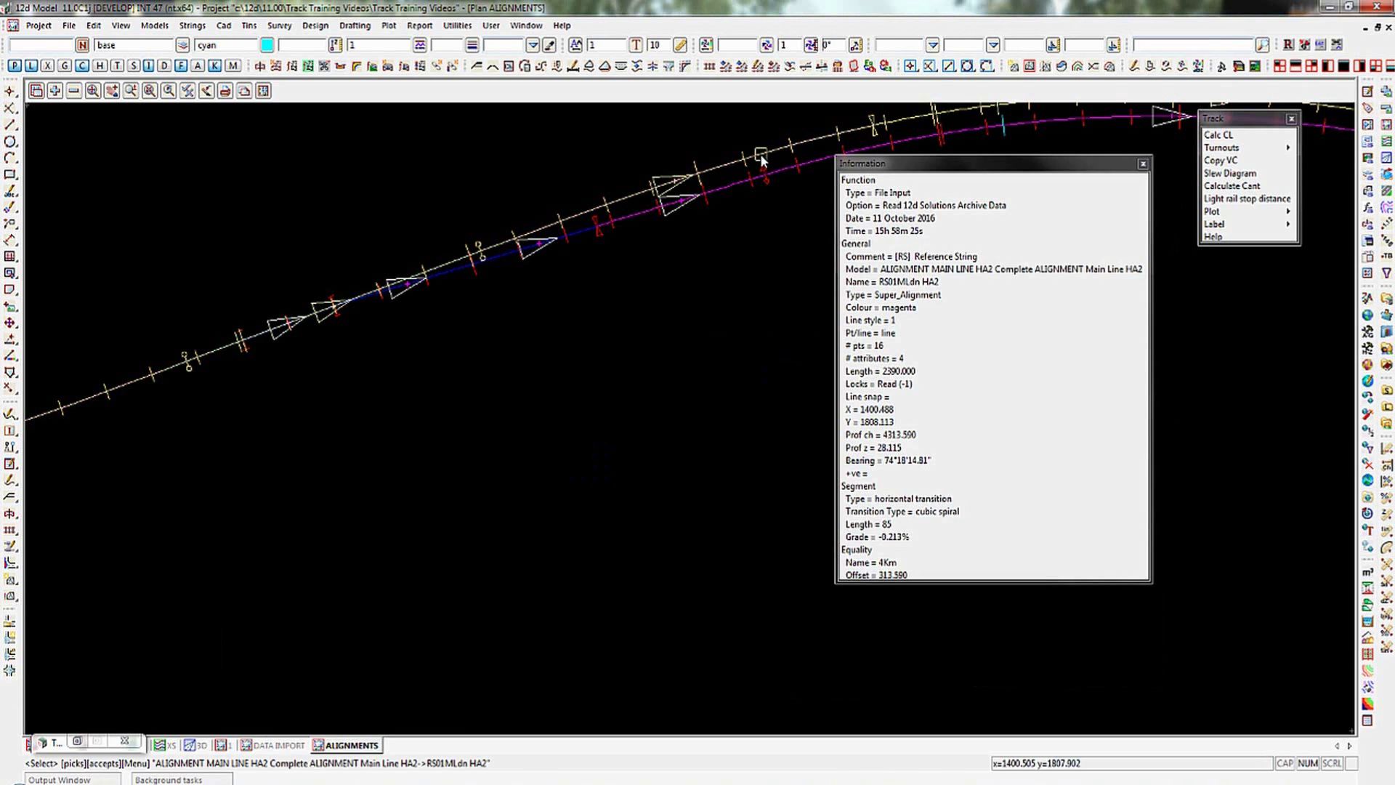
pyautogui.middleClick(761, 157)
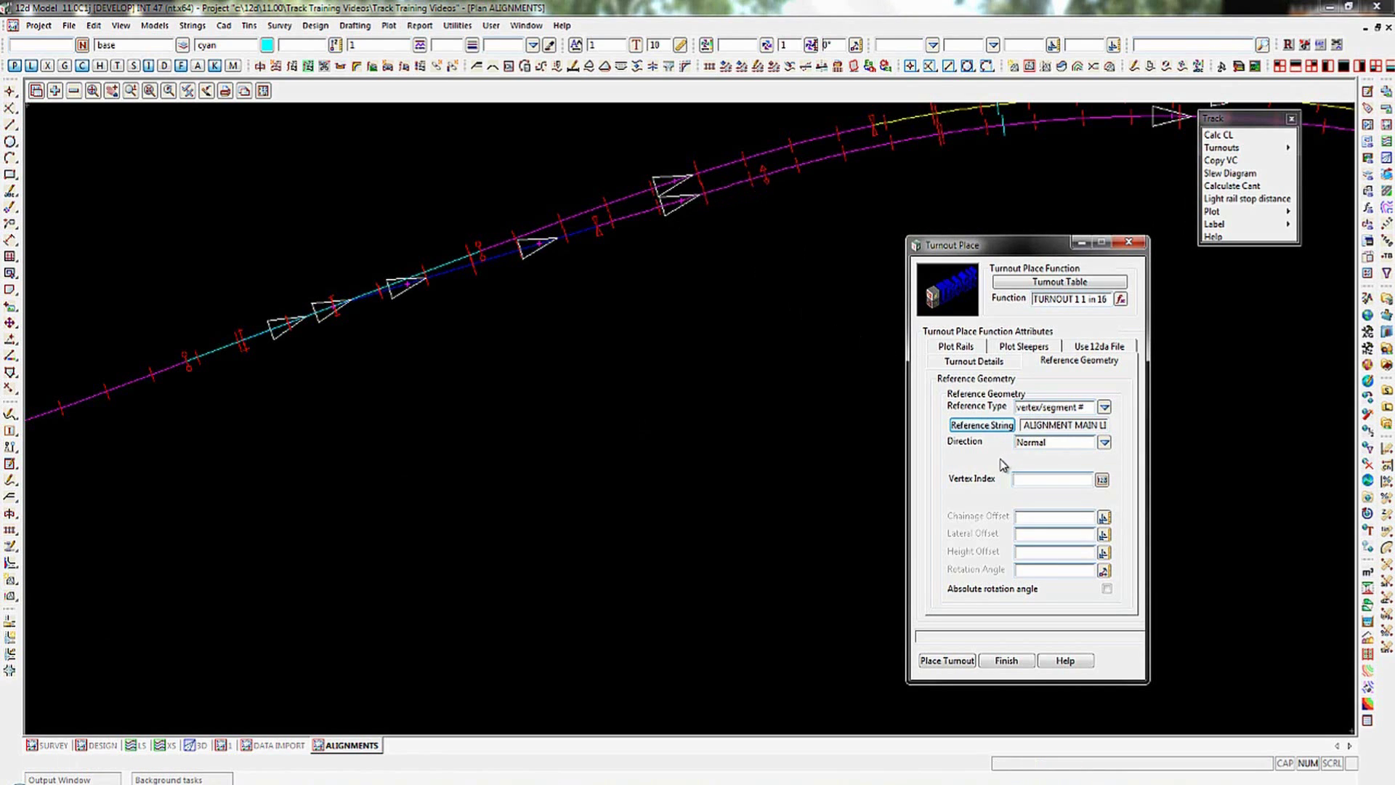
# Step: Enter vertex index 3 and chainage offset 15 for the turnout's reference geometry
pyautogui.click(1029, 480)
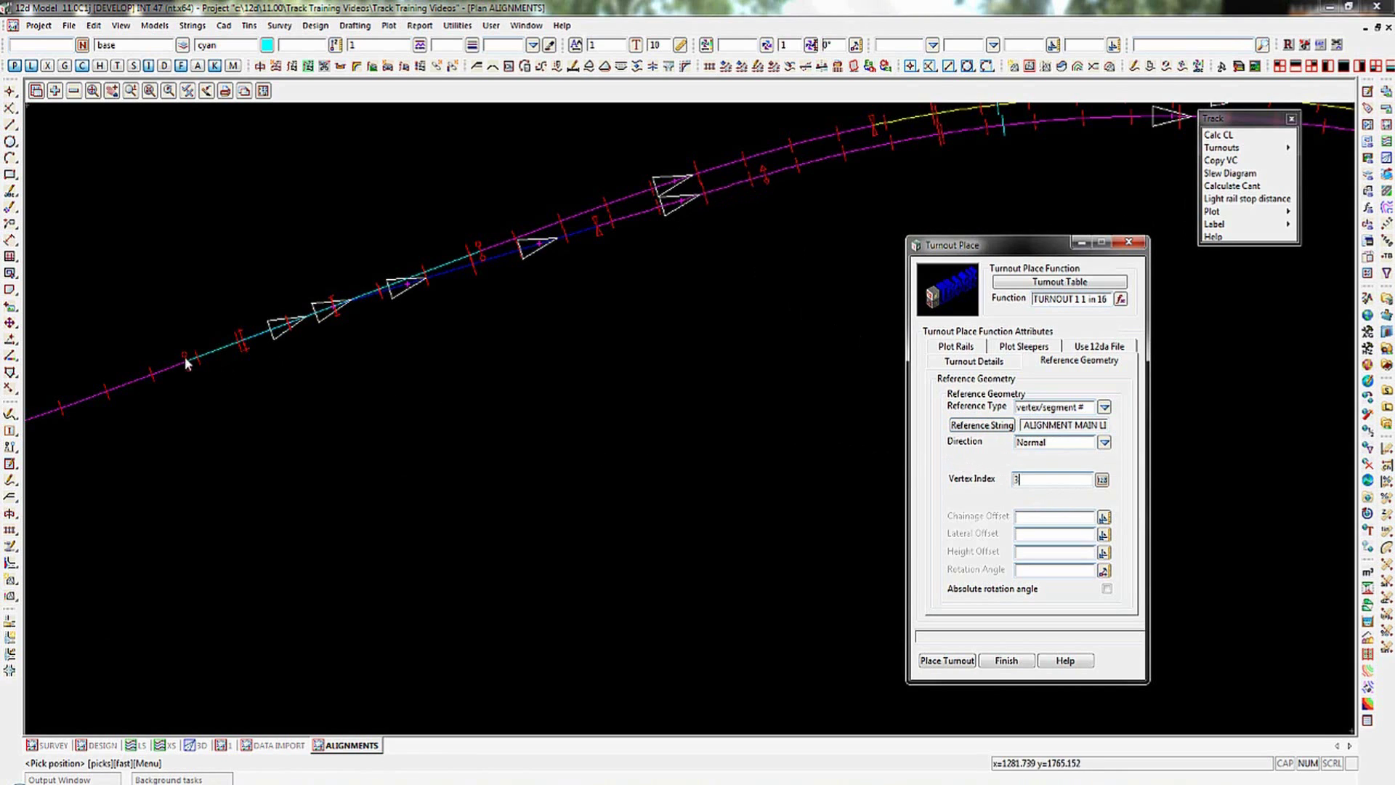
pyautogui.scroll(-1, 519, 413)
pyautogui.scroll(-4, 542, 413)
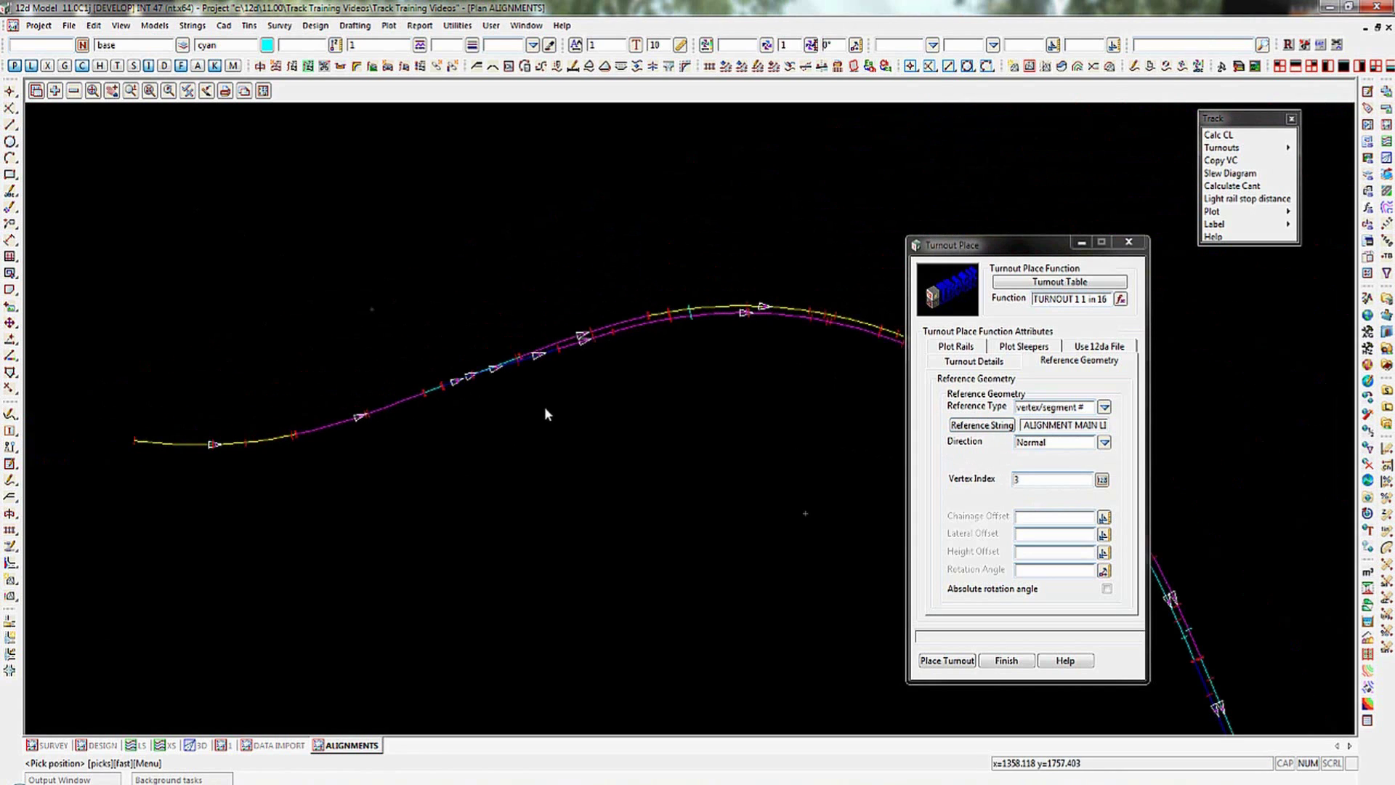
pyautogui.scroll(4, 359, 414)
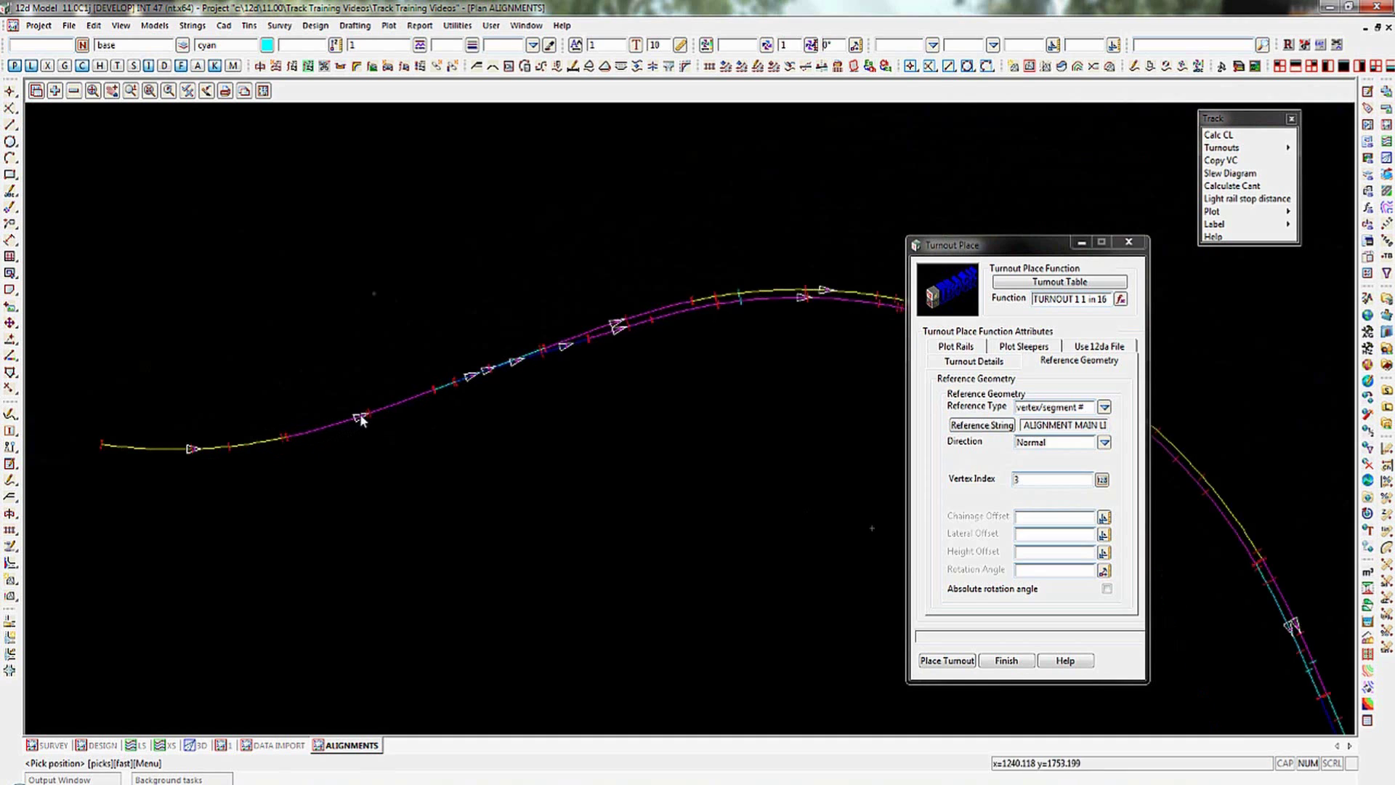
pyautogui.scroll(2, 552, 364)
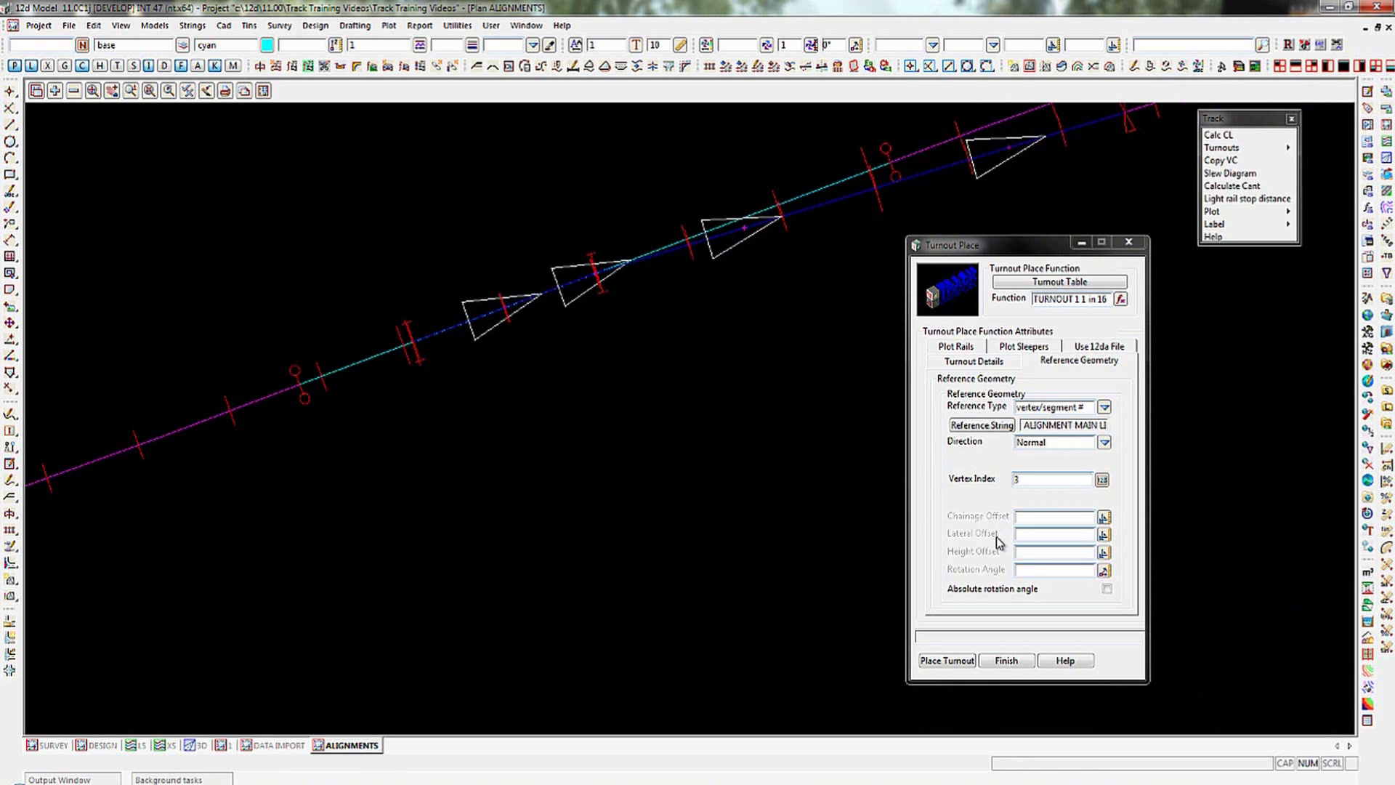
pyautogui.click(954, 654)
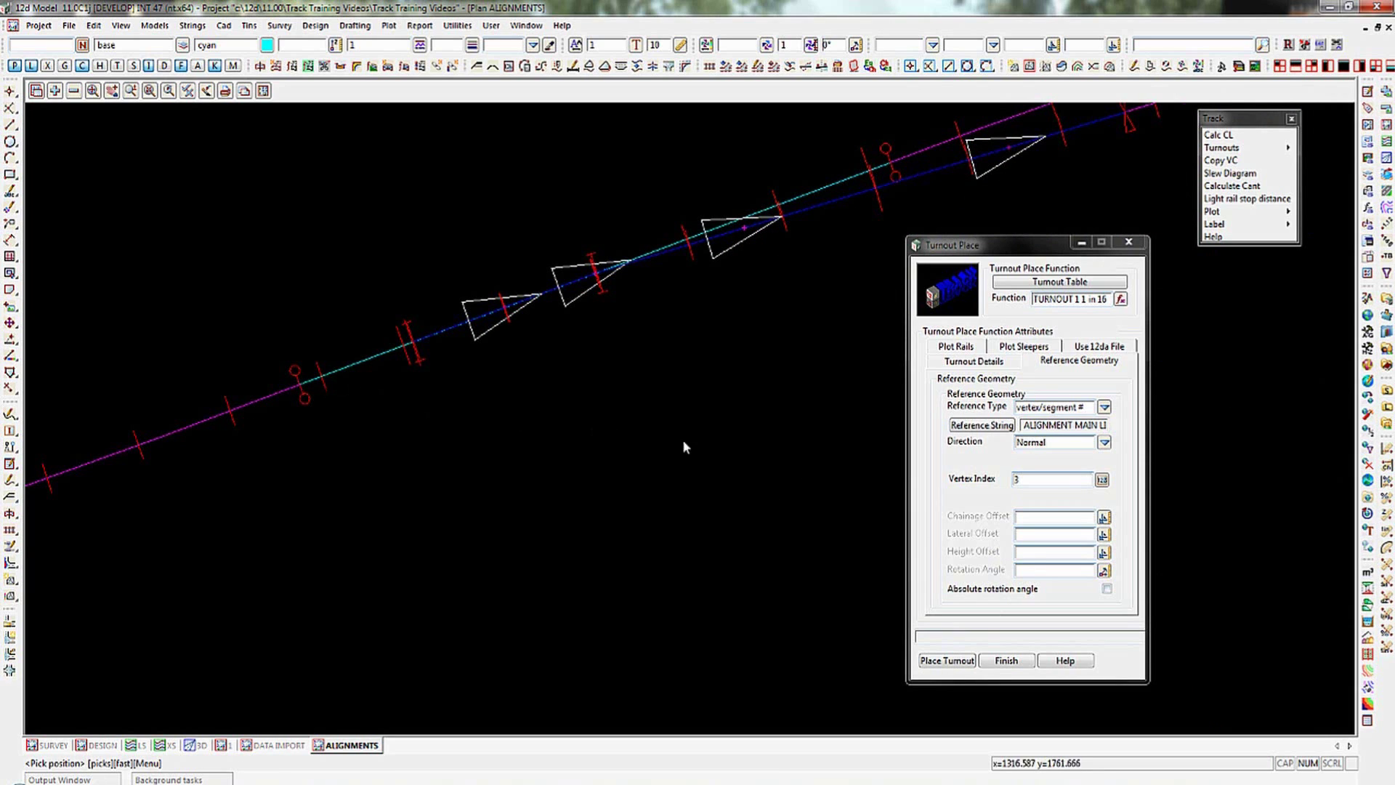
pyautogui.click(1018, 517)
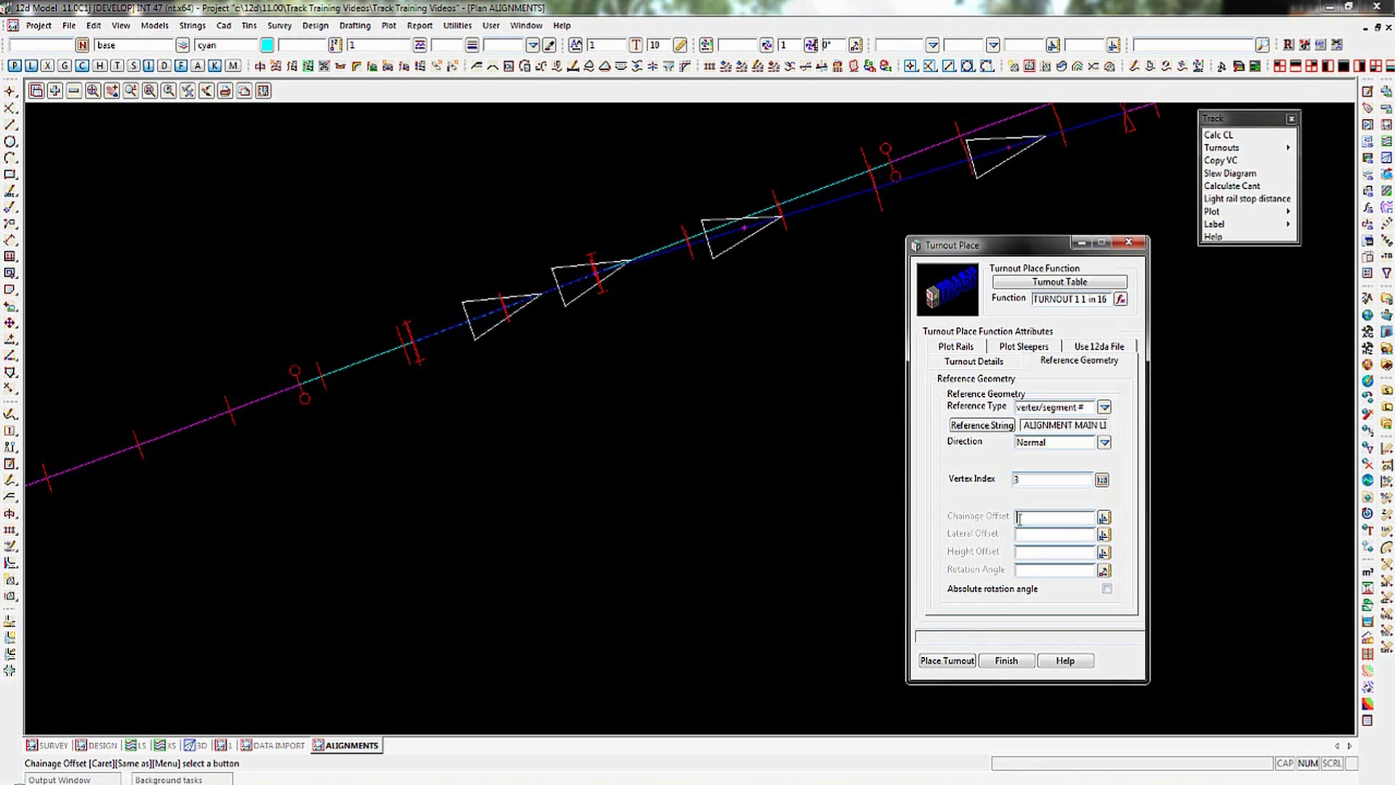
pyautogui.write('15')
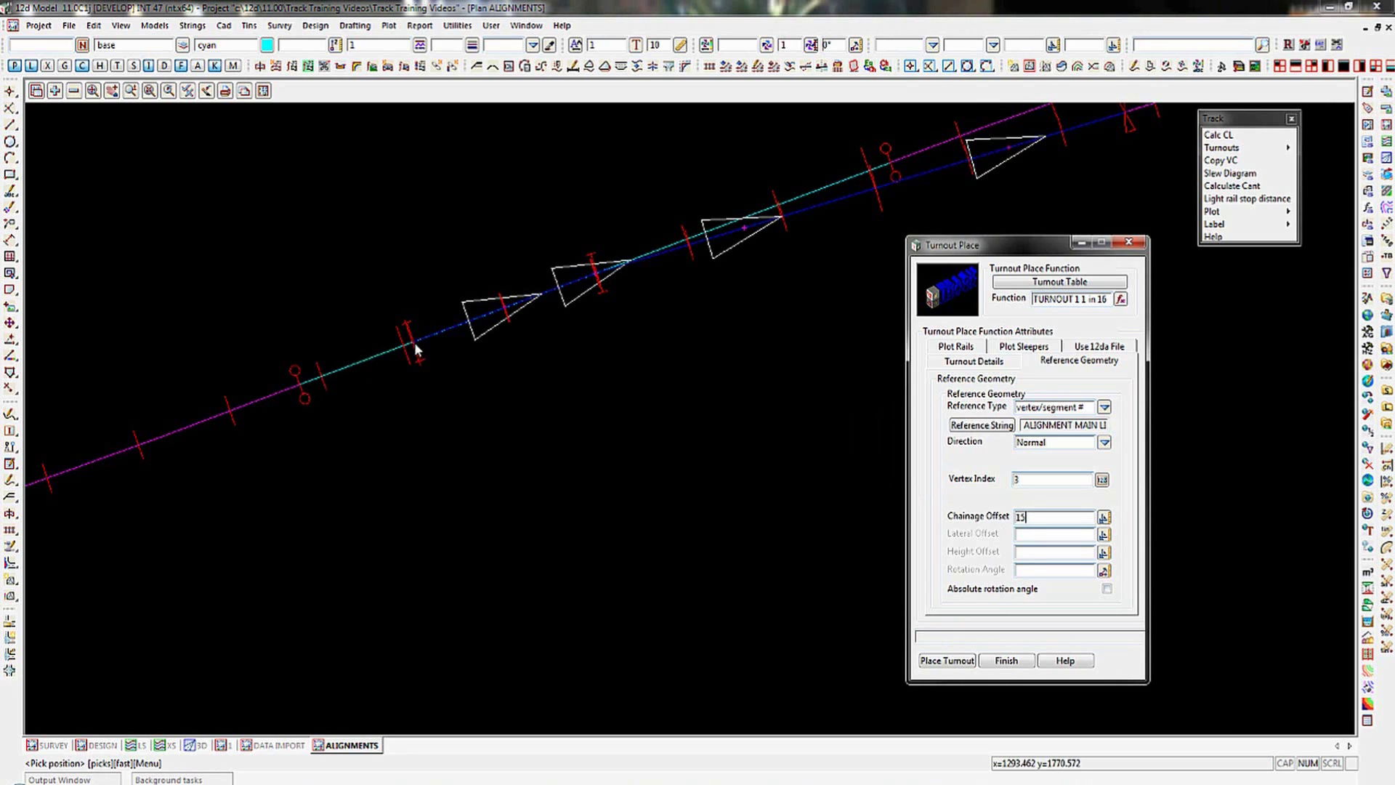
# Step: Change the rail model name from '1 in 16 Rails' ending to TURNOUT 1 RAILS
pyautogui.click(961, 346)
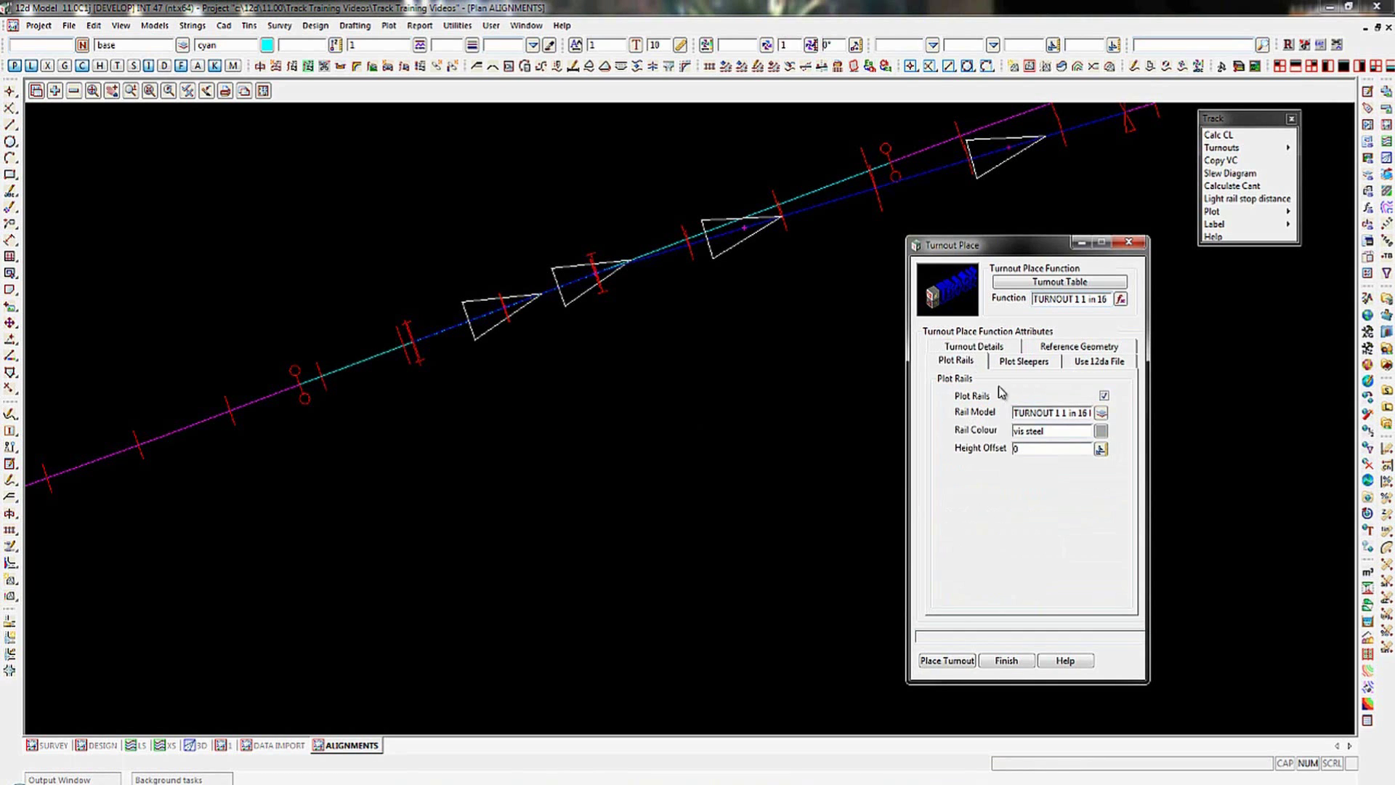
pyautogui.moveTo(1057, 412); pyautogui.dragTo(1137, 420)
pyautogui.press('BackSpace')
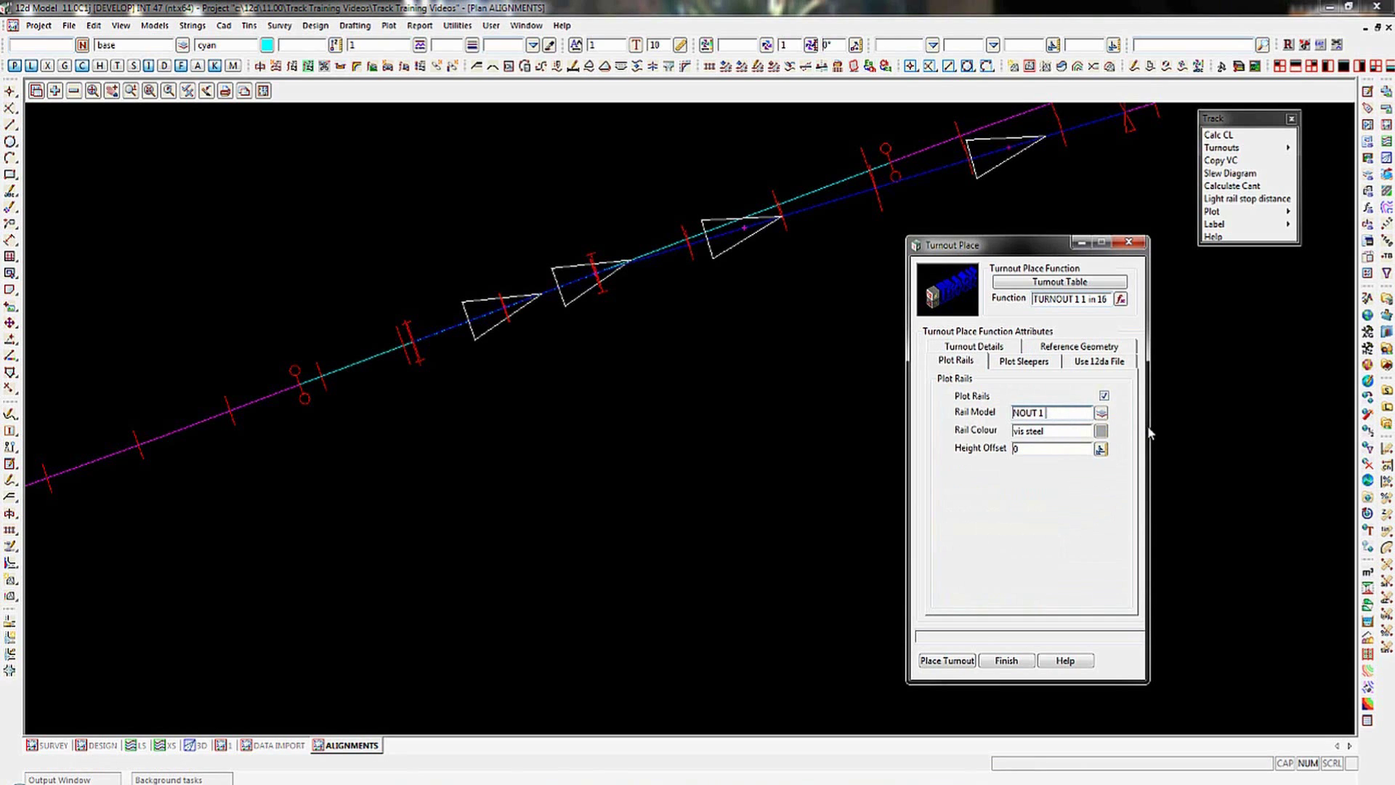
pyautogui.write('RAILS')
pyautogui.press('Home')
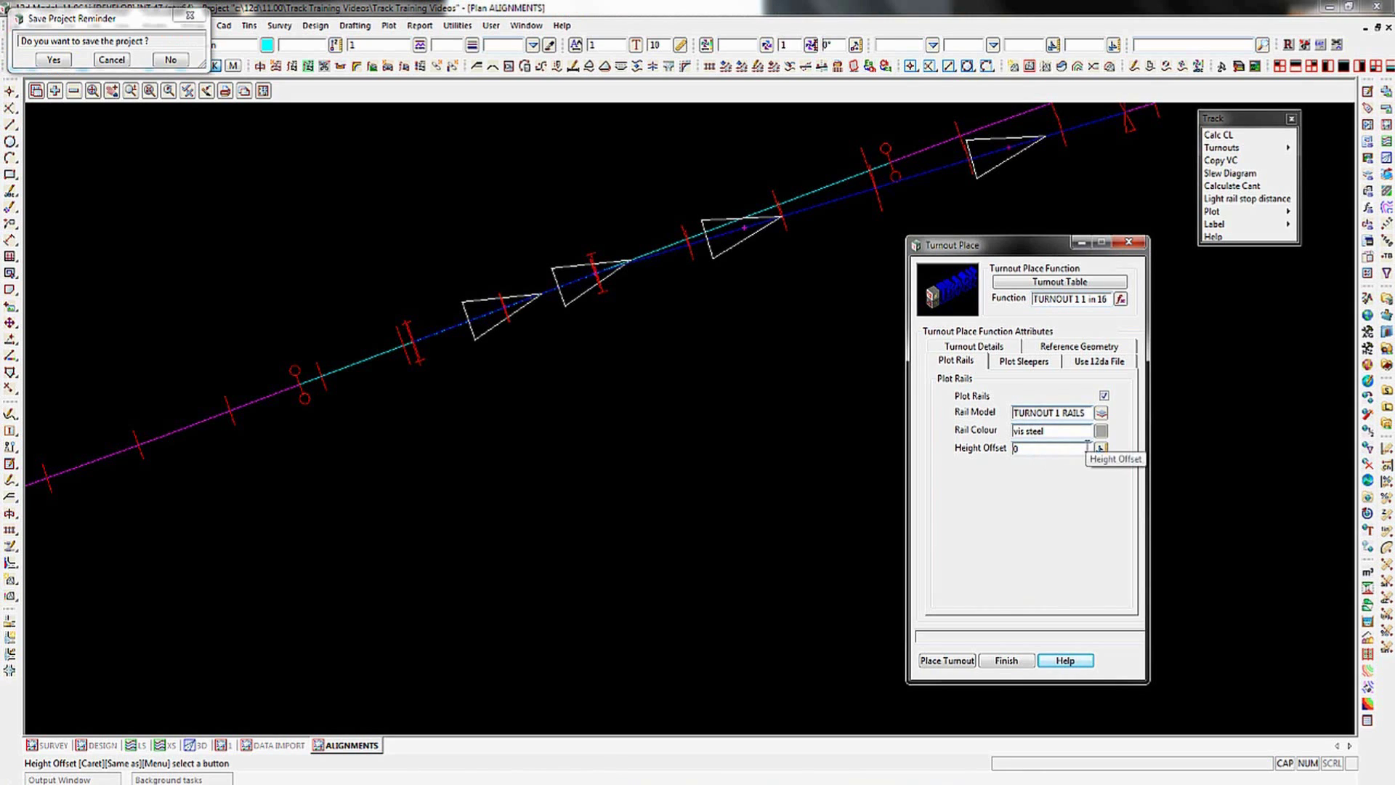
# Step: Turn on sleeper plotting and place the turnout at vertex 3, chainage offset 15
pyautogui.click(1021, 361)
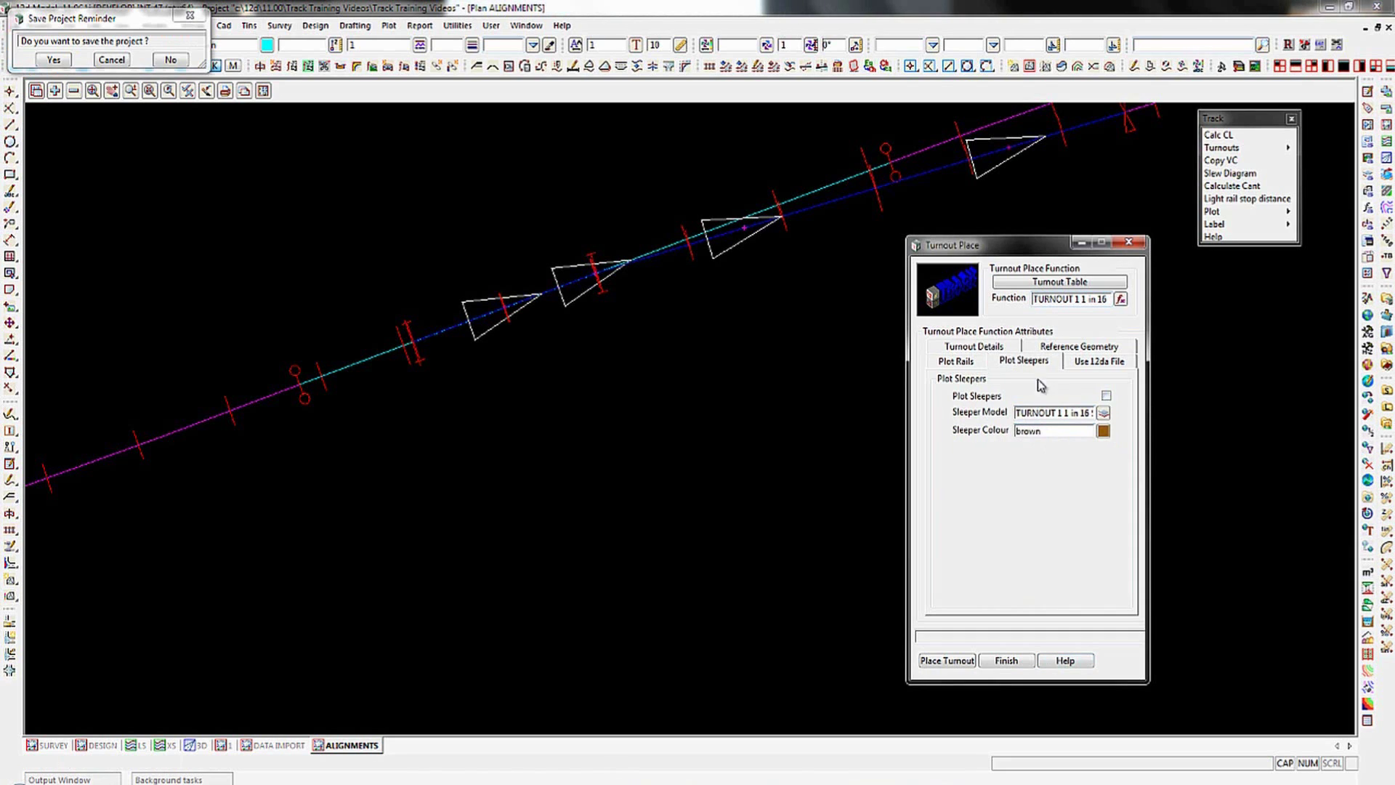
pyautogui.click(1105, 396)
pyautogui.click(1094, 363)
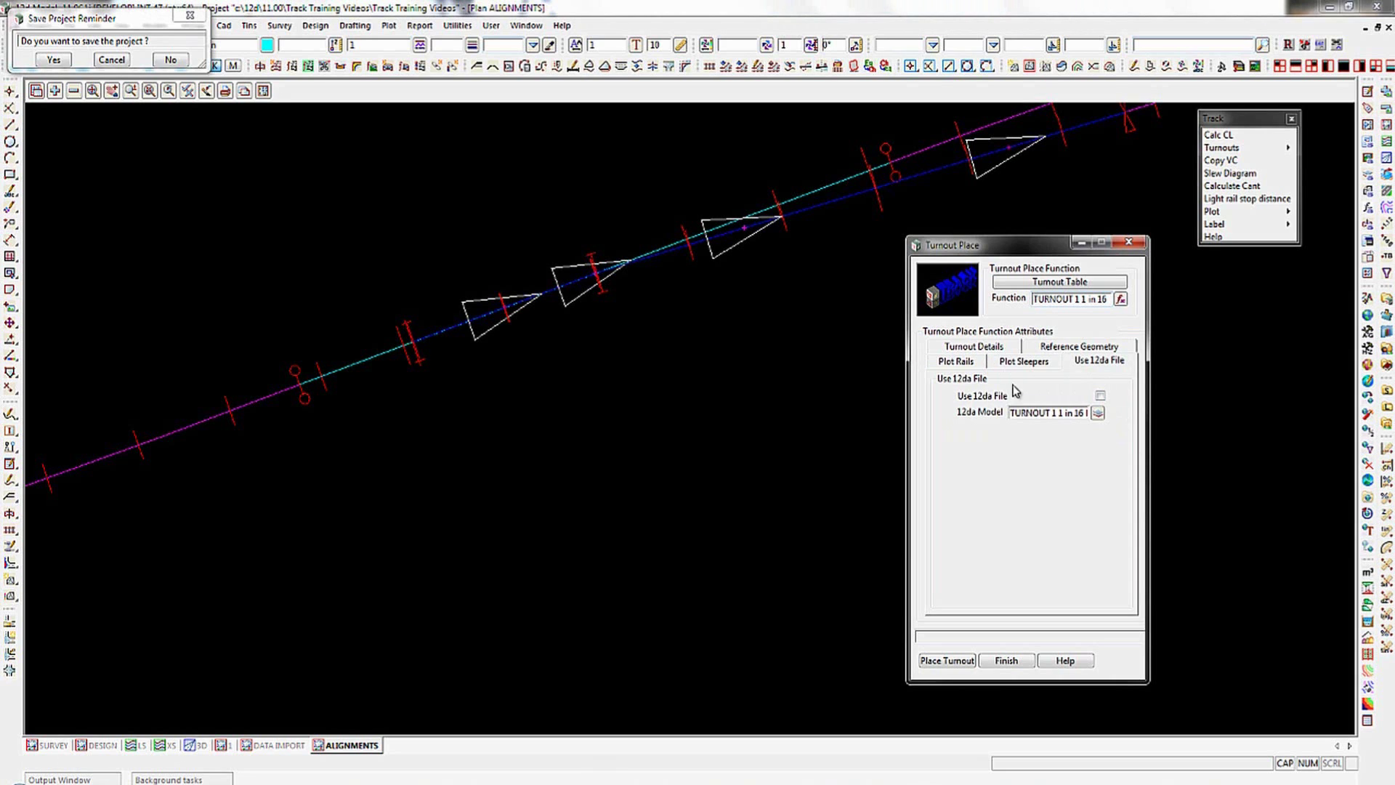
pyautogui.click(949, 661)
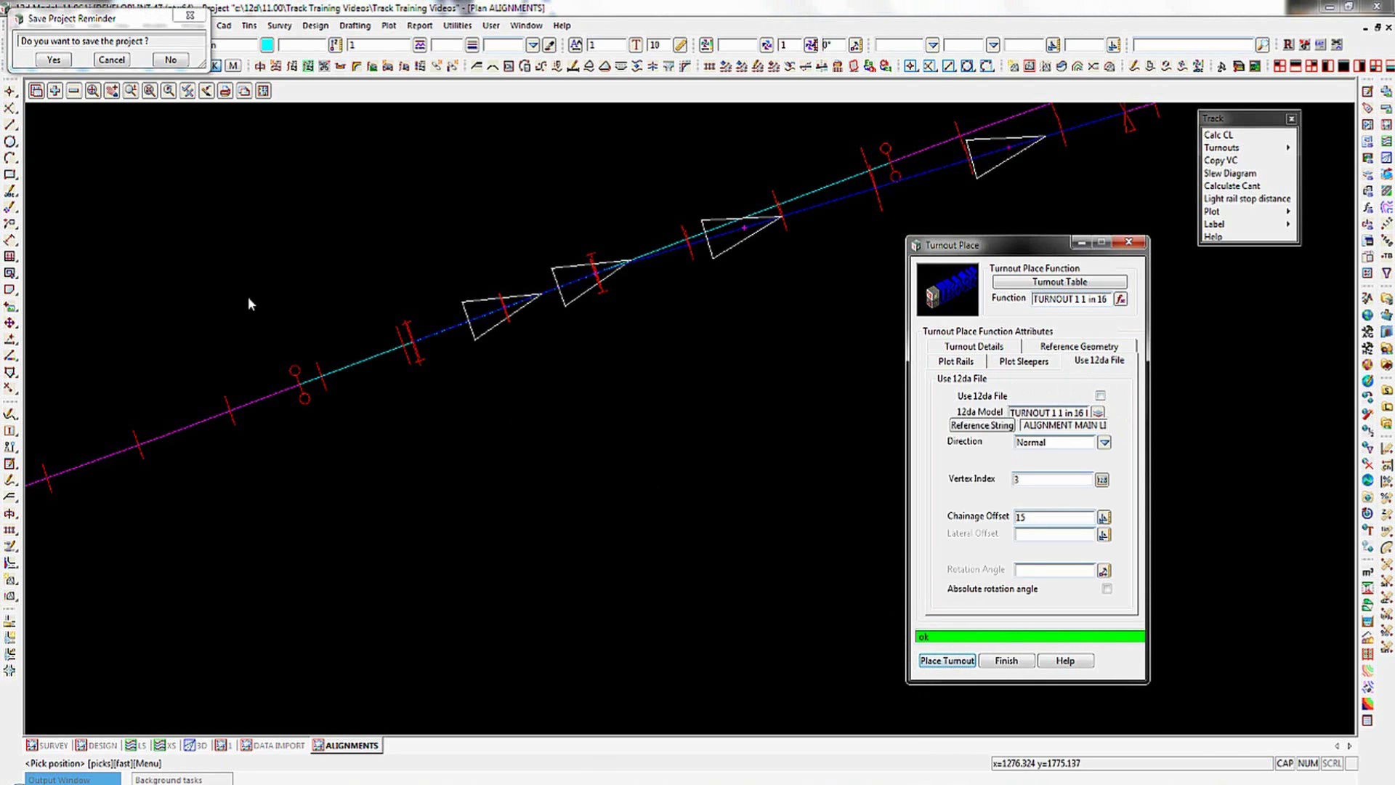
# Step: Add the TURNOUT 1 CL and TURNOUT 1 RAILS models to the plan view and rerun placement
pyautogui.click(54, 91)
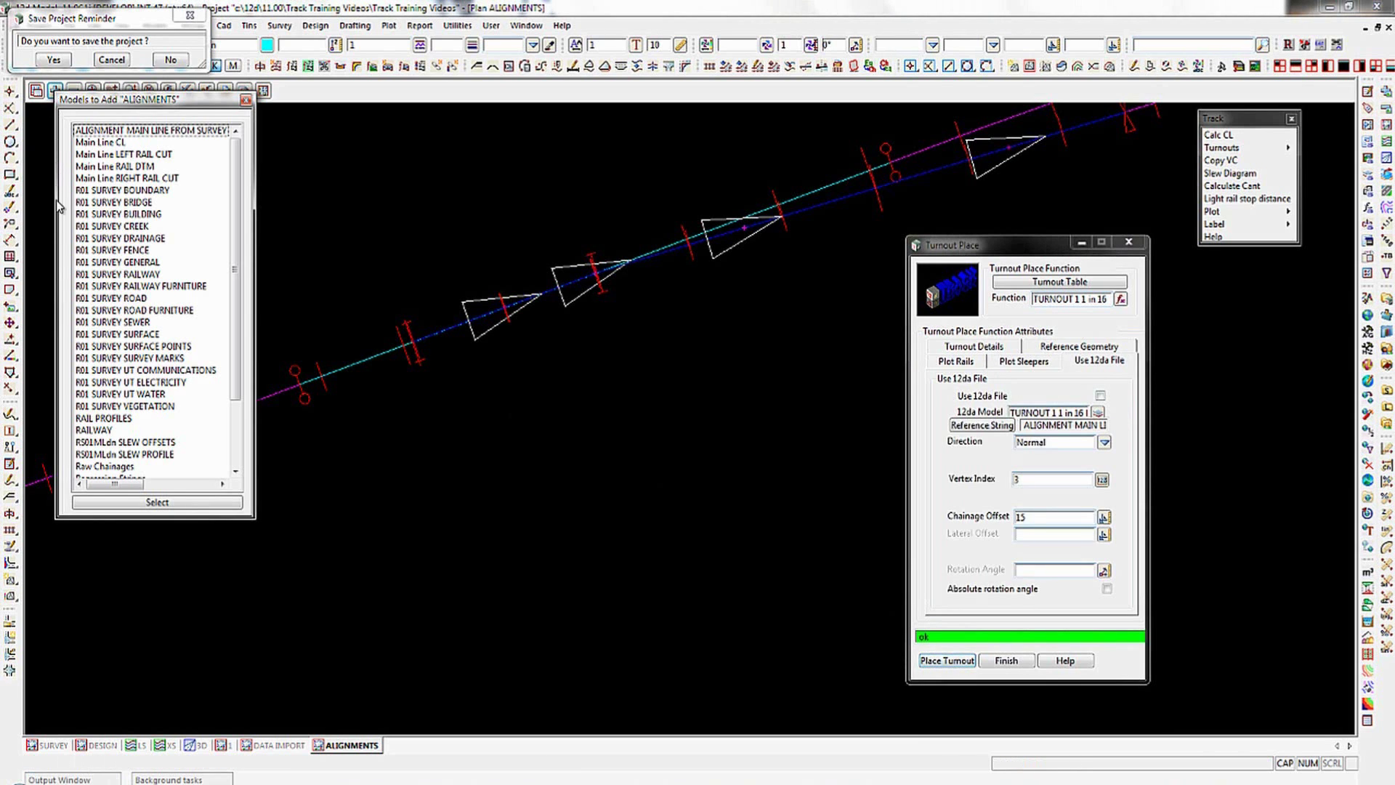
pyautogui.scroll(-3, 232, 313)
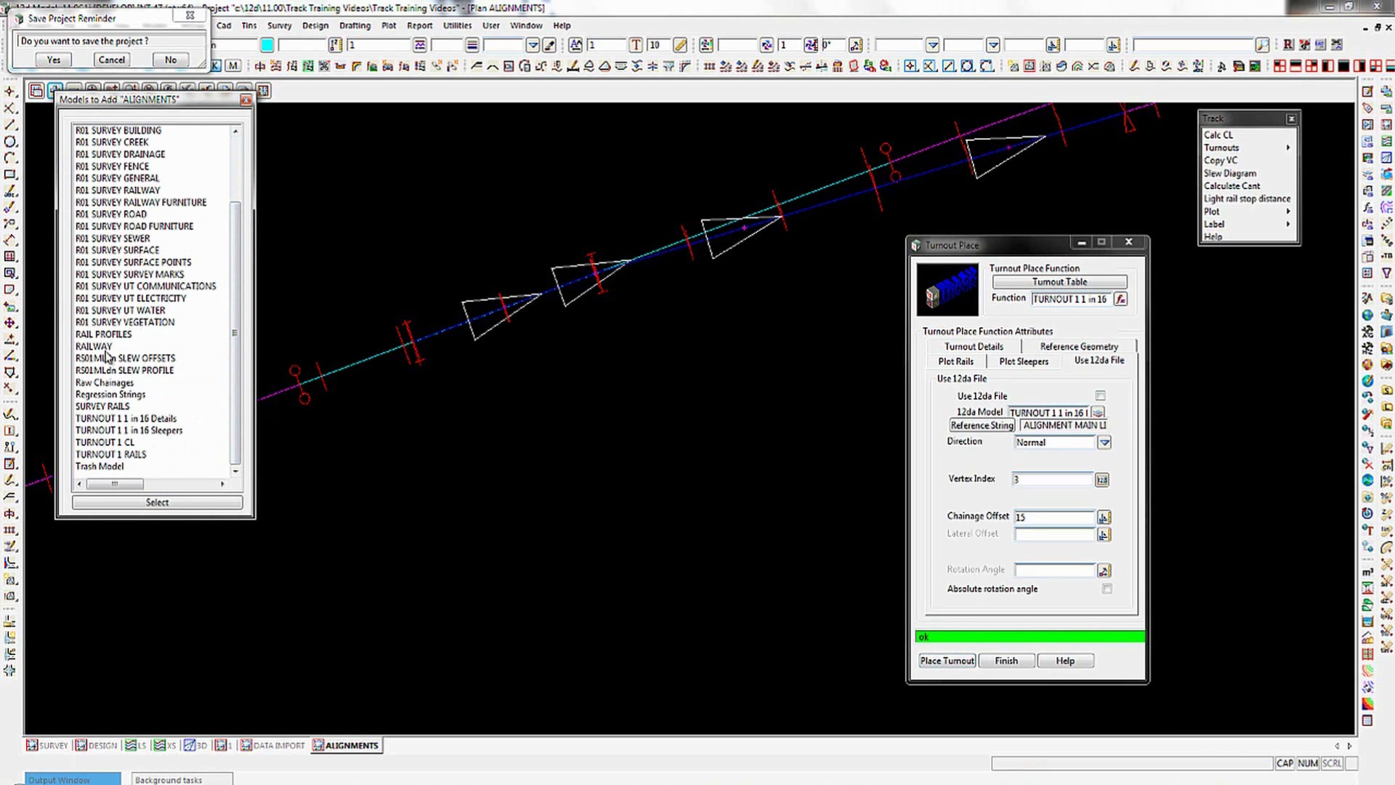
pyautogui.moveTo(122, 106); pyautogui.dragTo(110, 124)
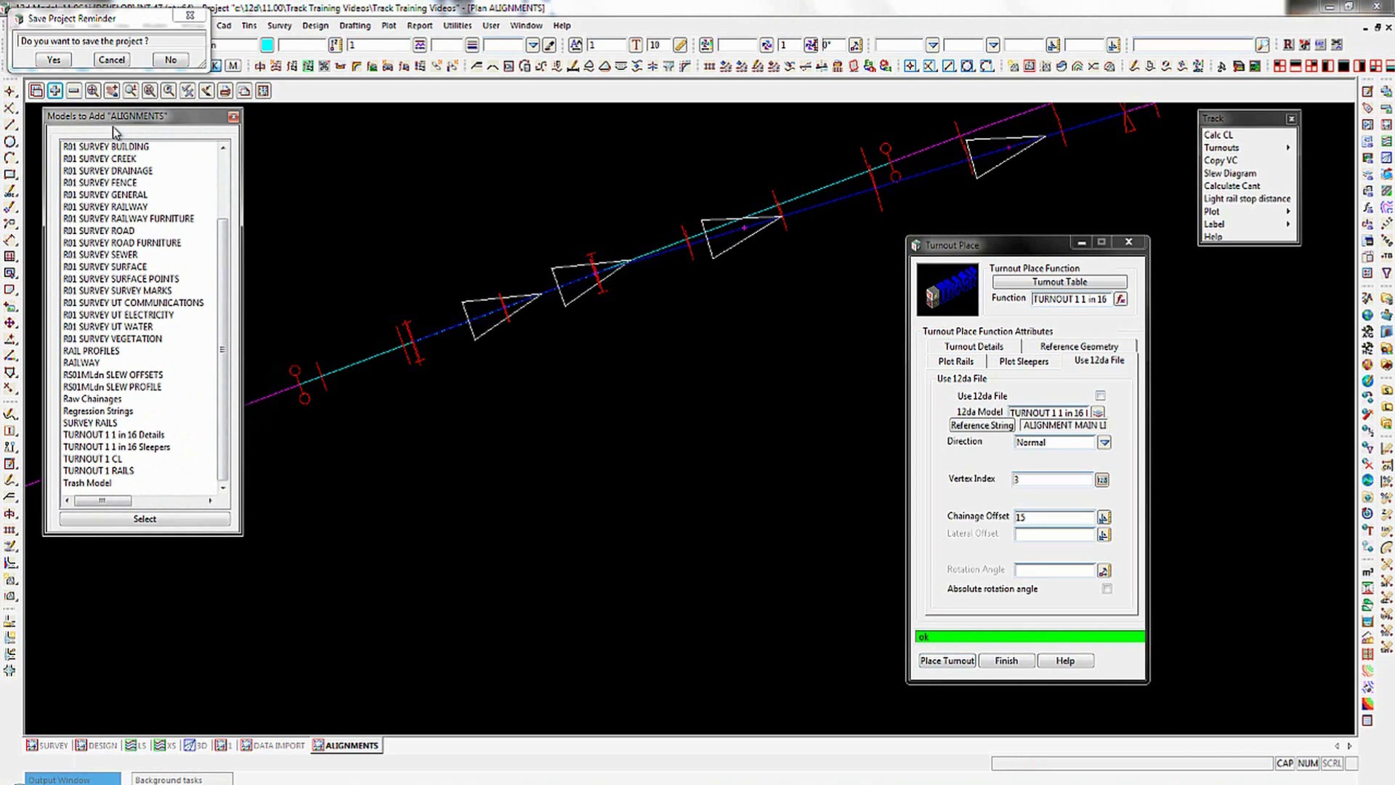
pyautogui.click(99, 460)
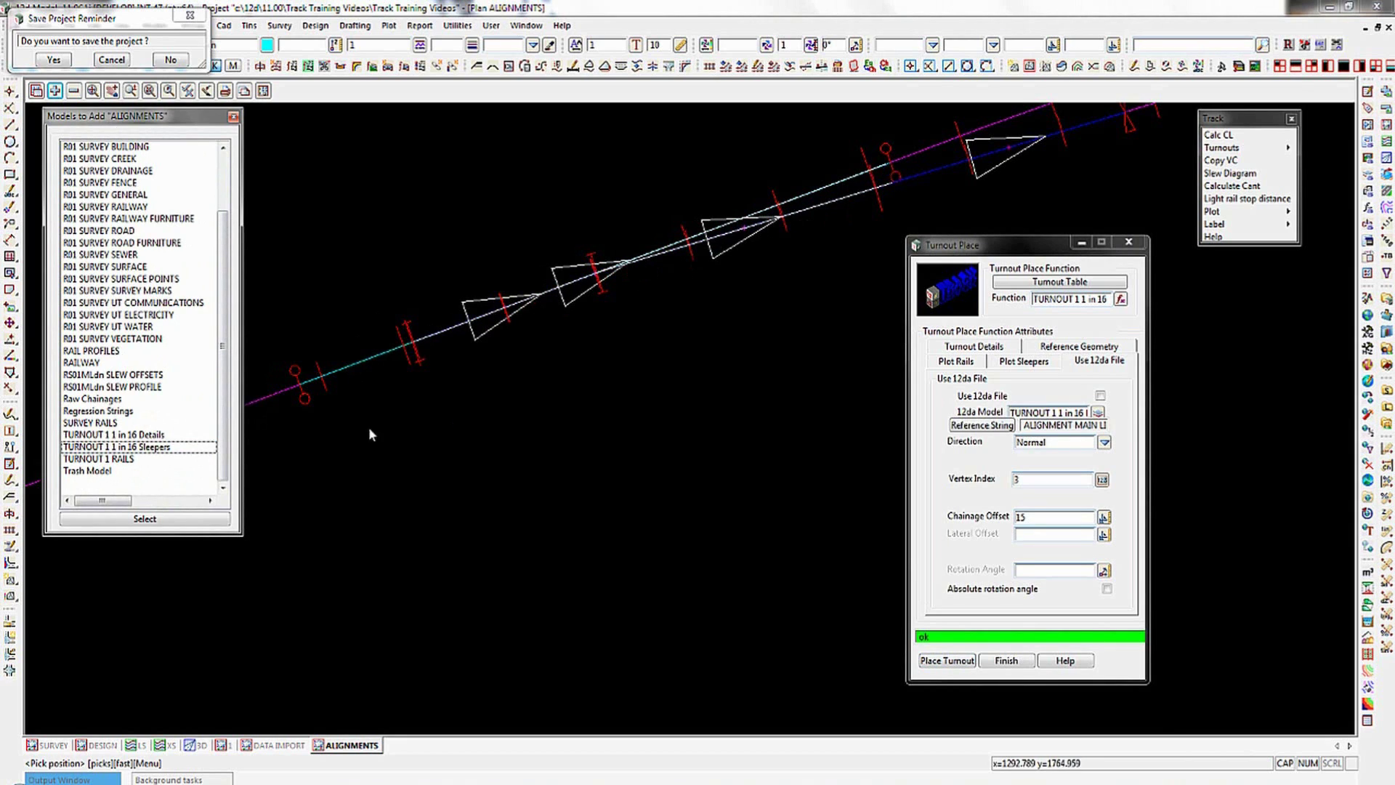
pyautogui.click(109, 459)
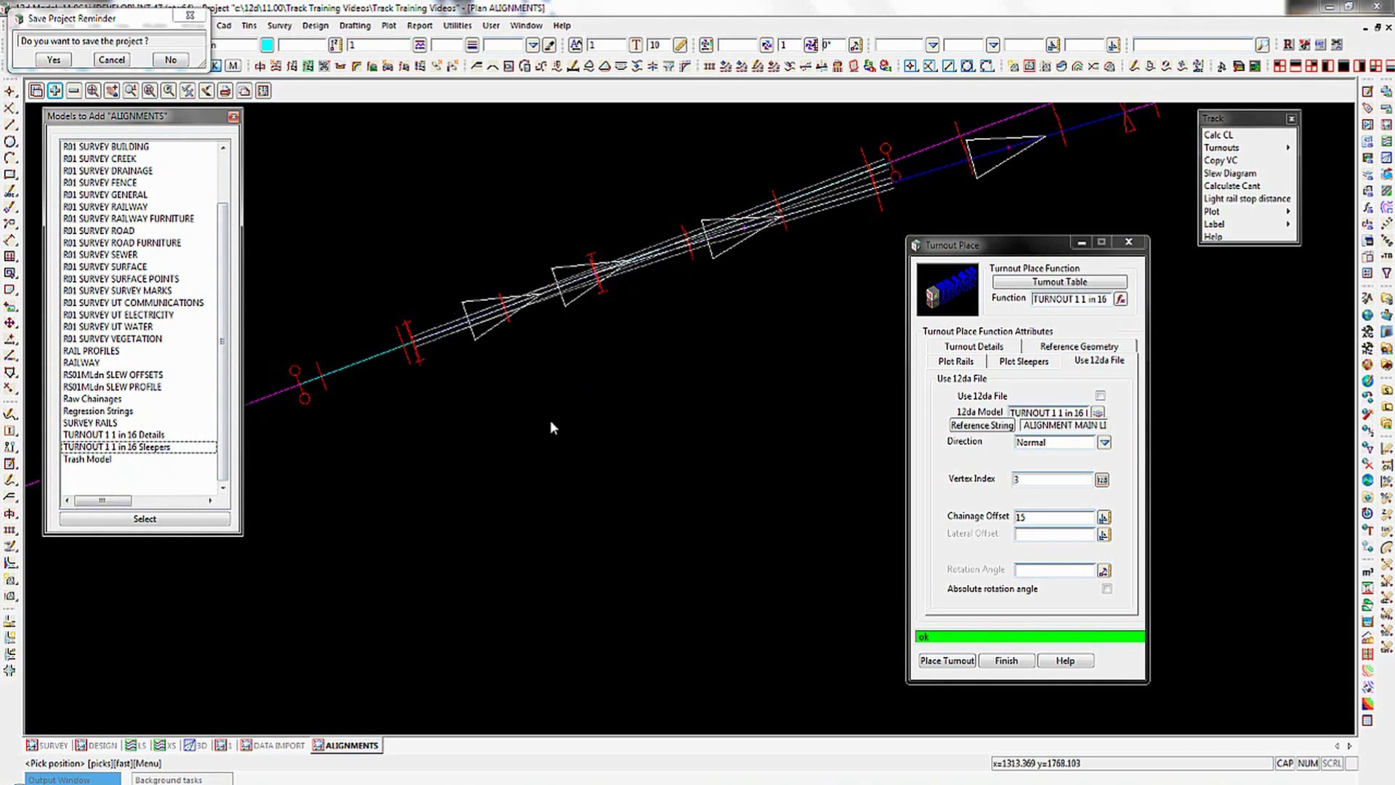
pyautogui.click(233, 118)
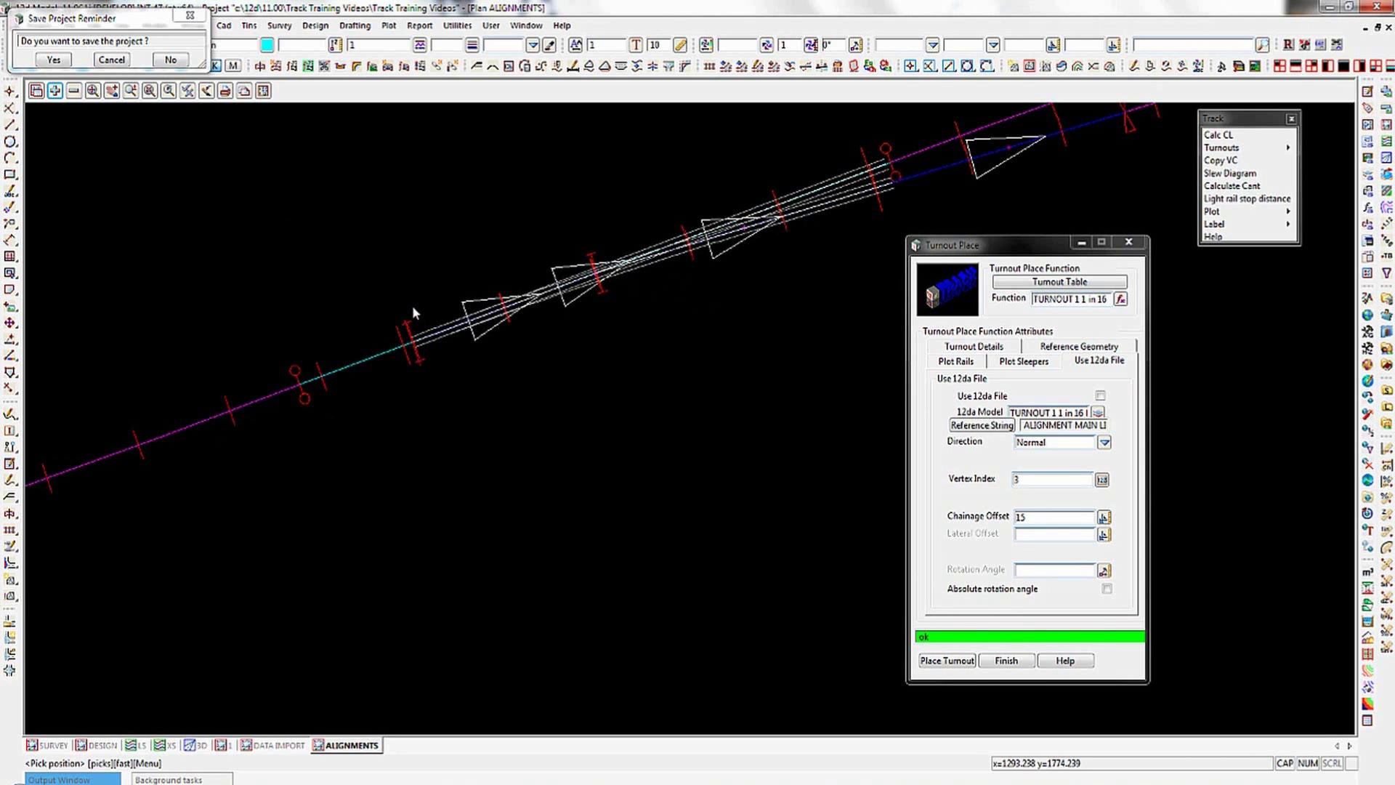
pyautogui.click(966, 658)
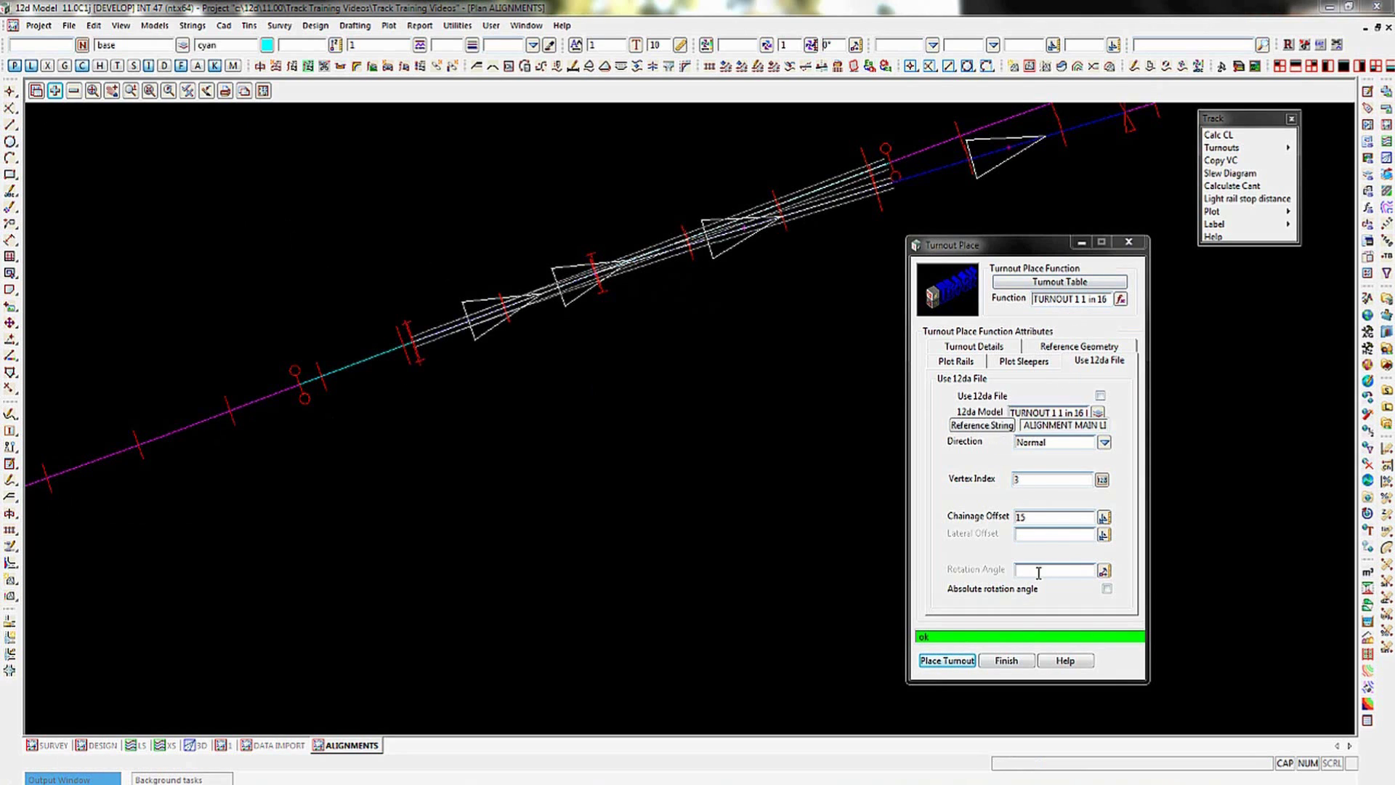
# Step: Finish the first turnout and create a new Turnout Place function named TURNOUT 2 1 in 16
pyautogui.click(1006, 660)
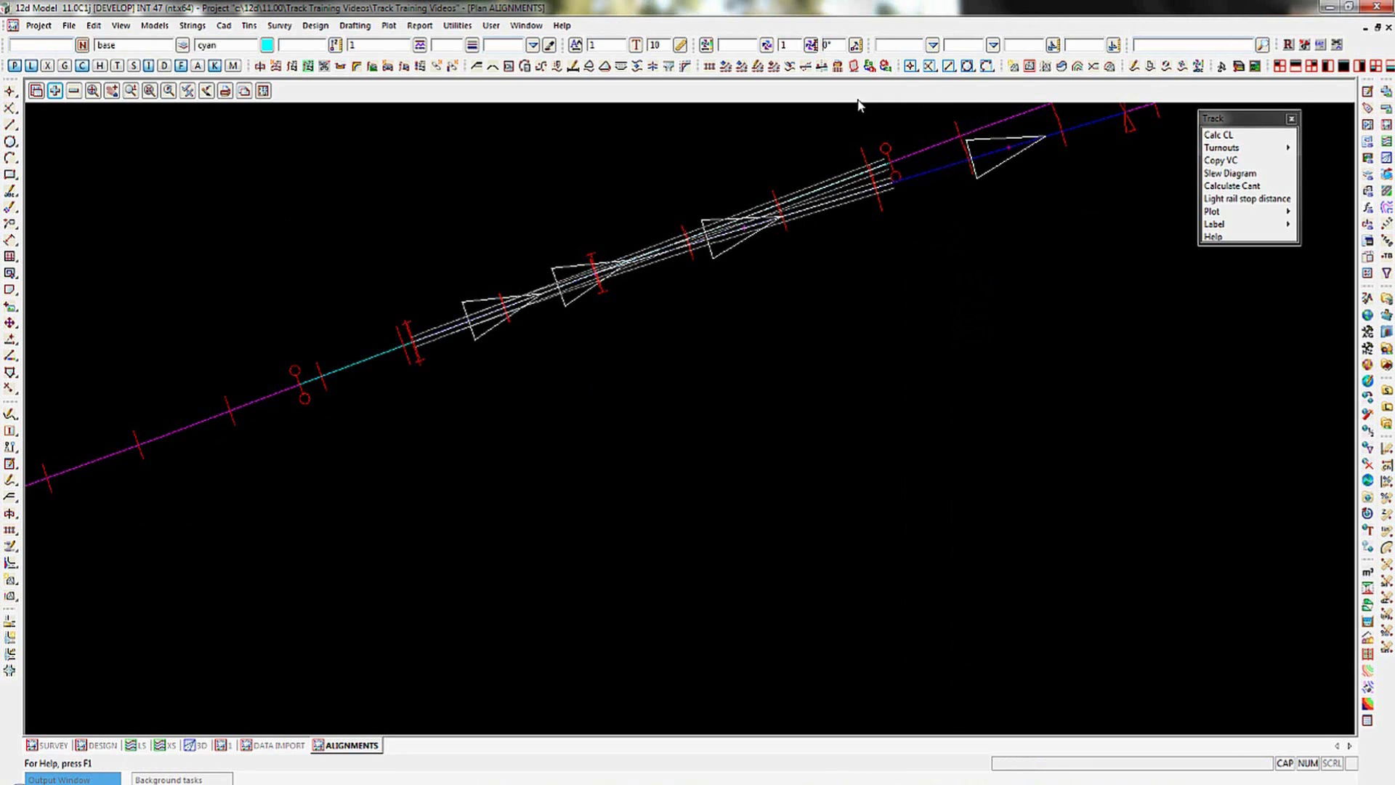
pyautogui.click(774, 70)
pyautogui.moveTo(847, 85); pyautogui.dragTo(1008, 288)
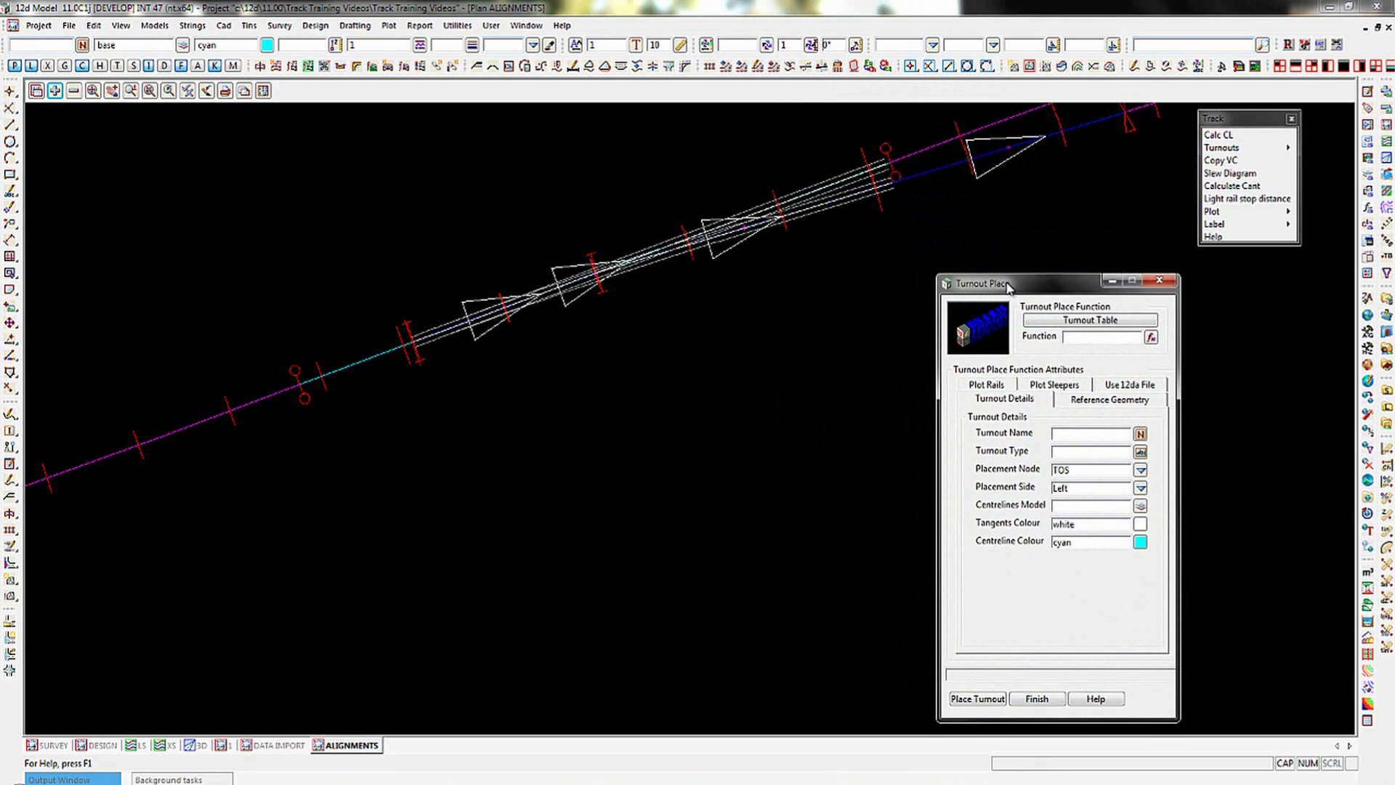
pyautogui.click(1150, 336)
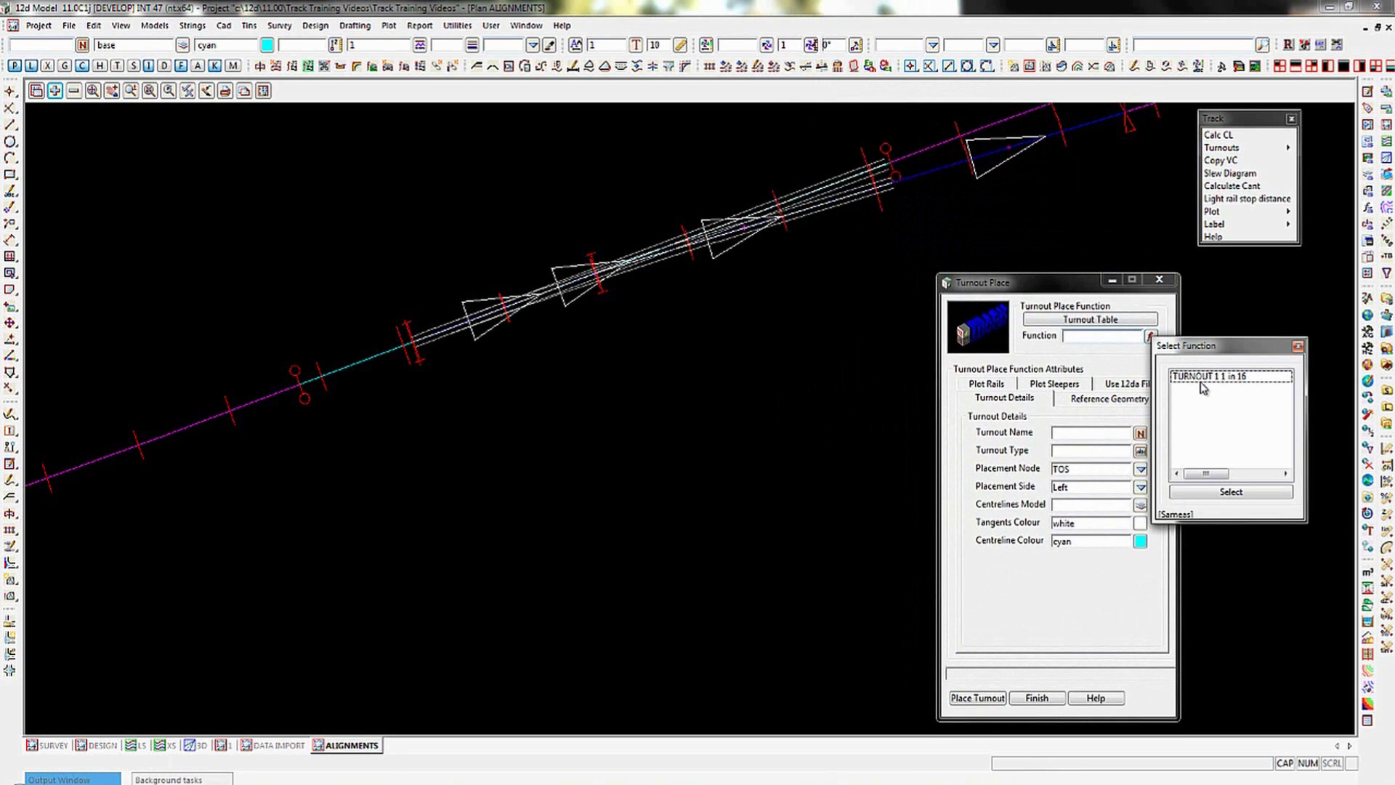
pyautogui.click(1298, 345)
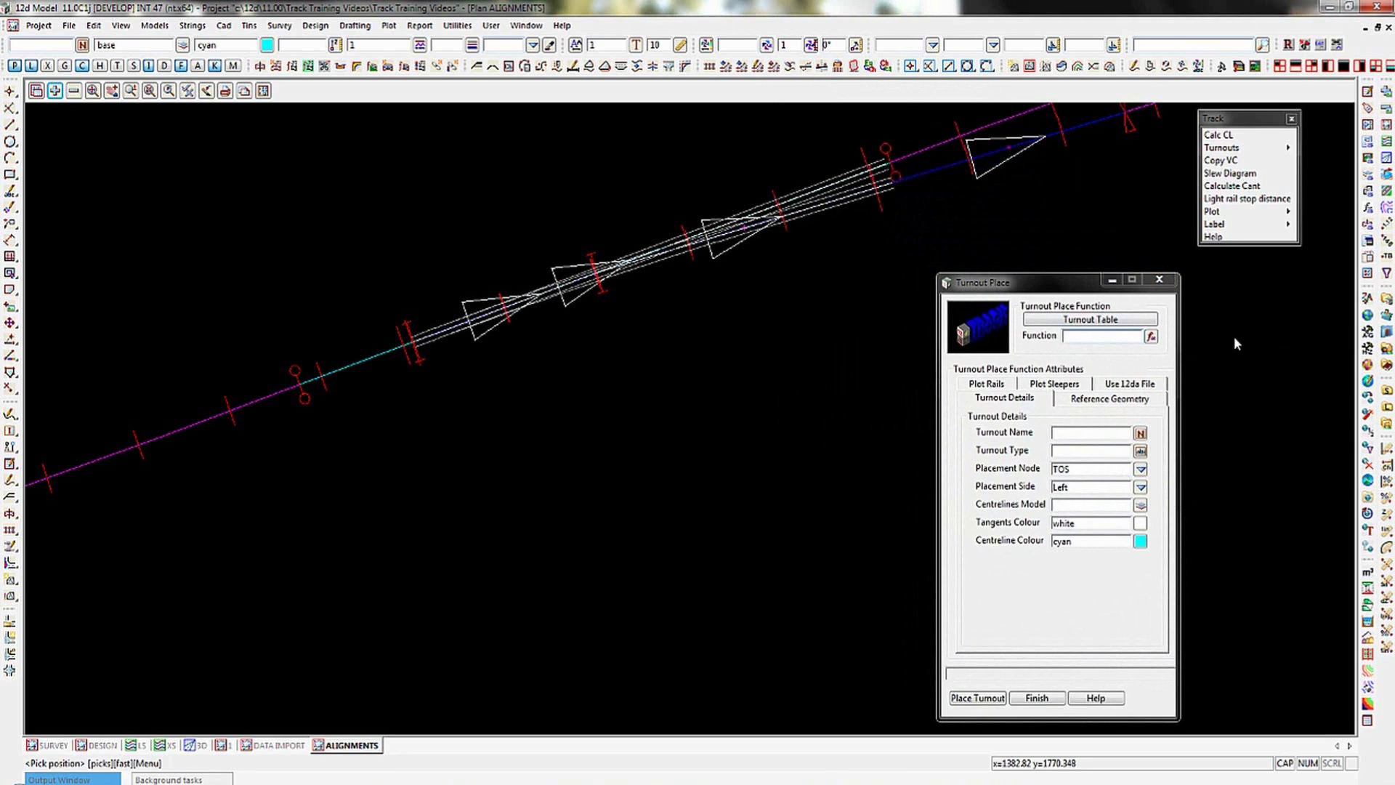
pyautogui.click(1093, 337)
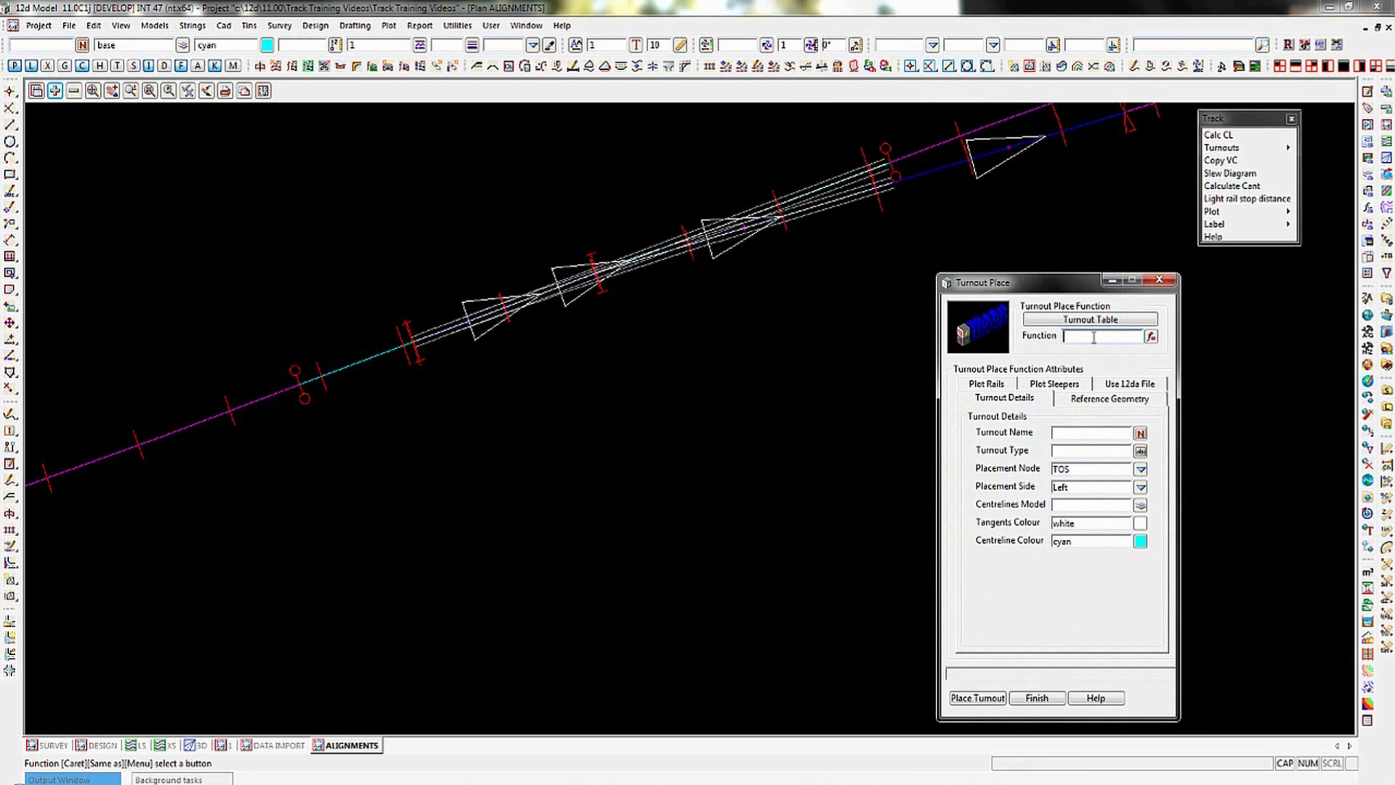
pyautogui.write('TURNOUT ')
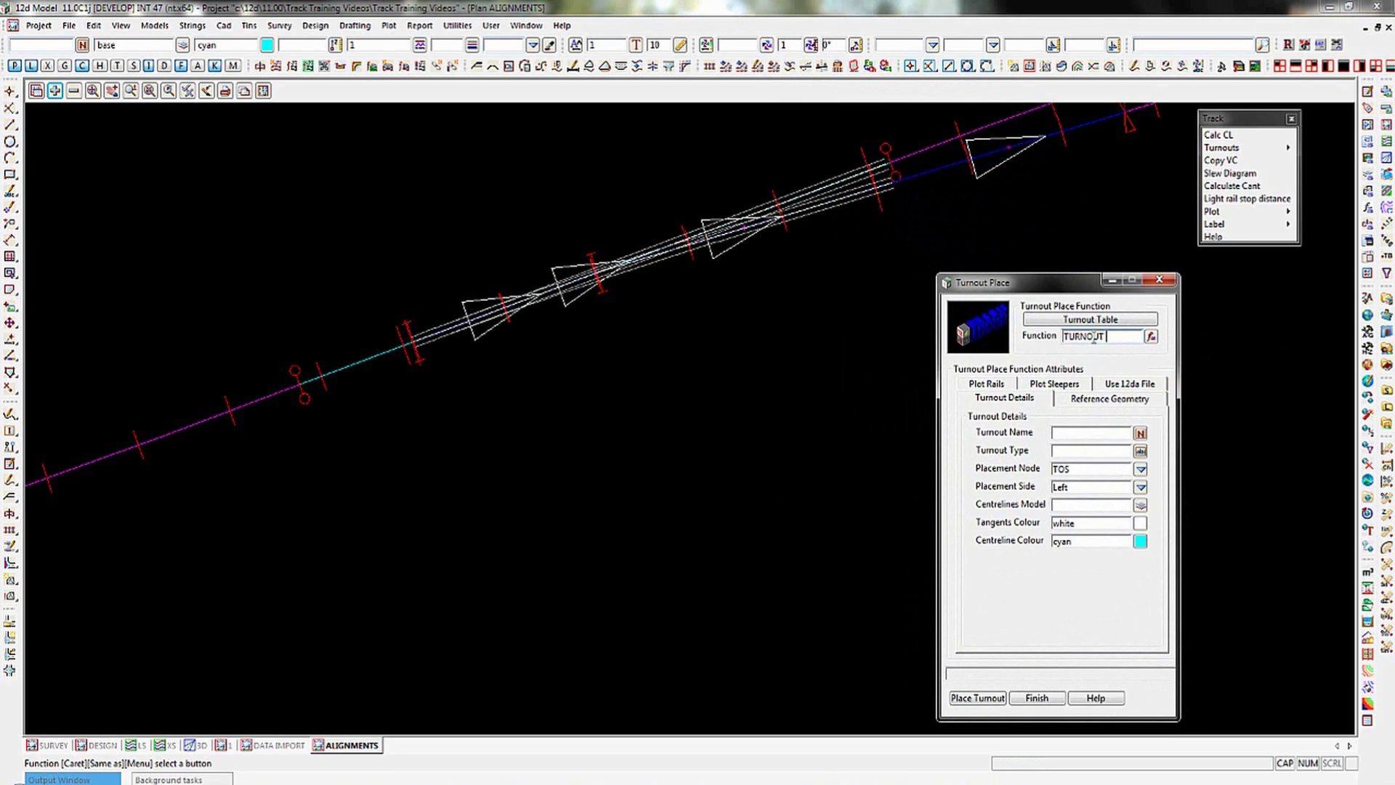
pyautogui.write('2 1')
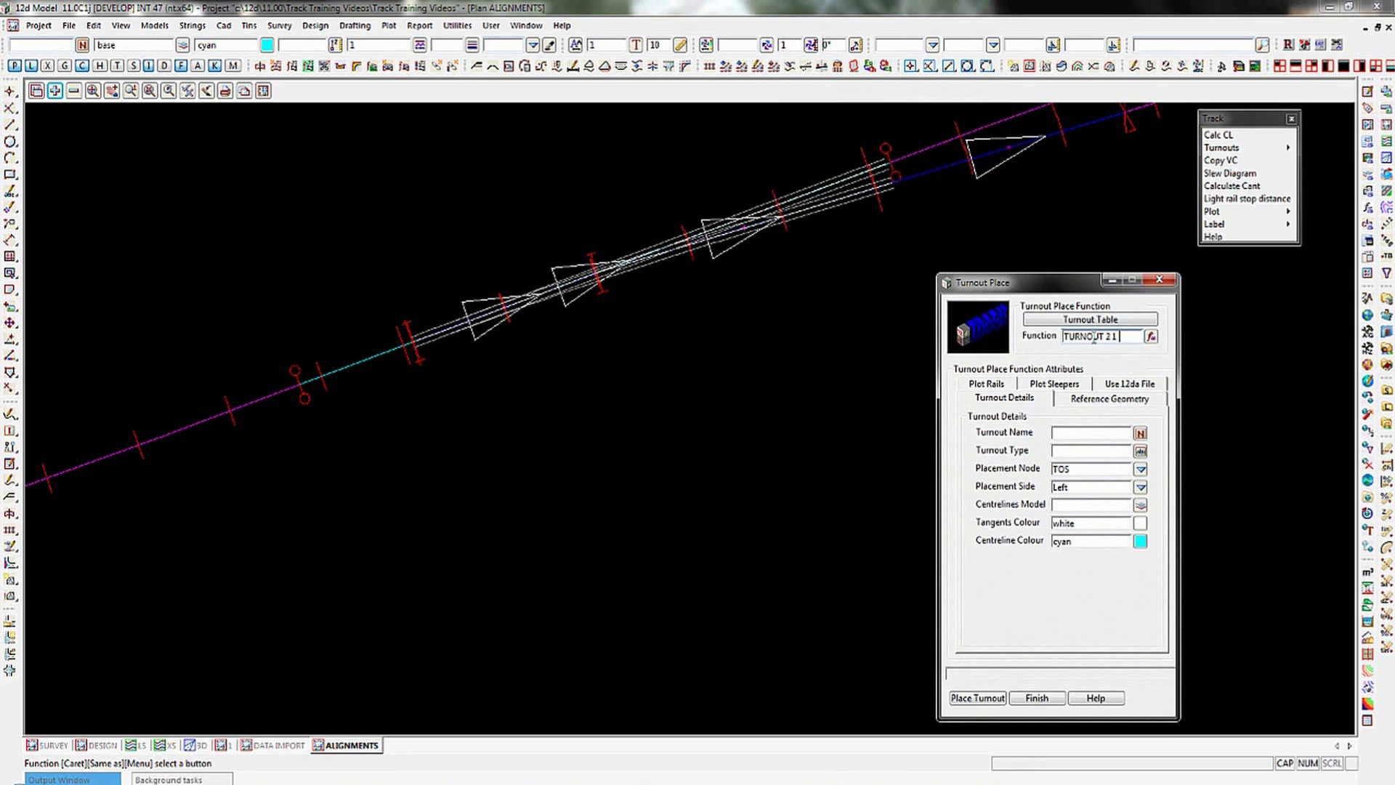
pyautogui.write(' in 16')
pyautogui.press('Return')
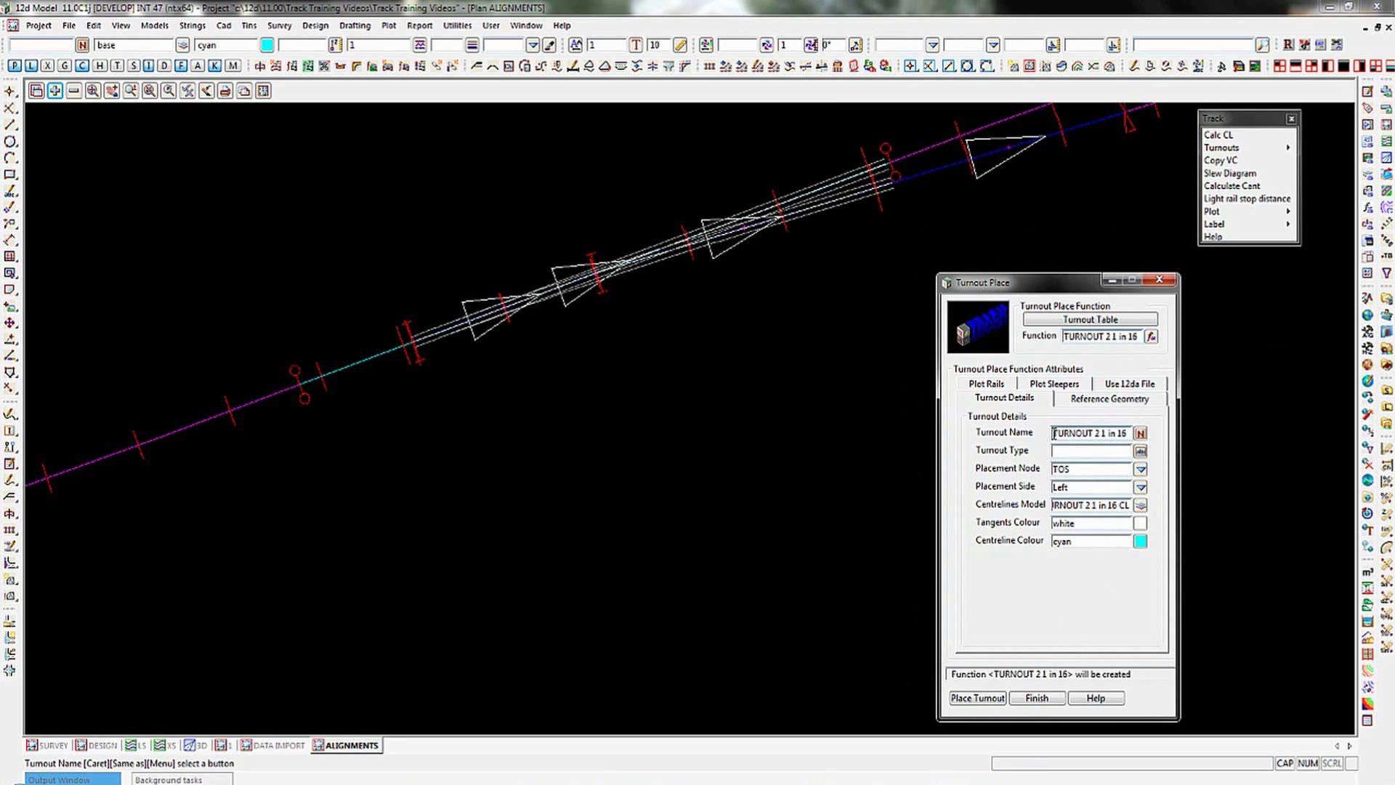
# Step: Choose turnout type NG_1IN16_SNX_conc, node TOS, and shorten the centrelines model to TURNOUT 2 CL
pyautogui.click(1140, 451)
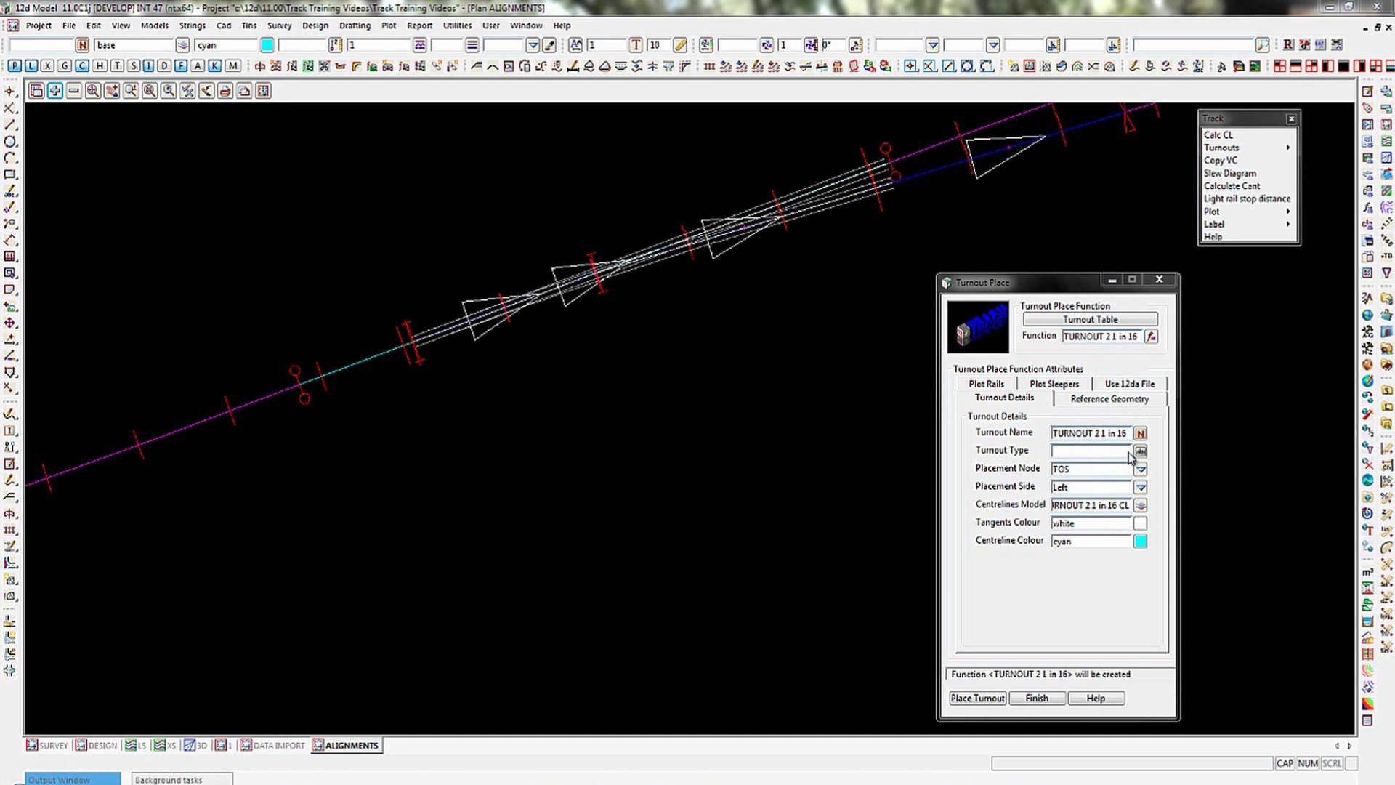
pyautogui.doubleClick(1189, 500)
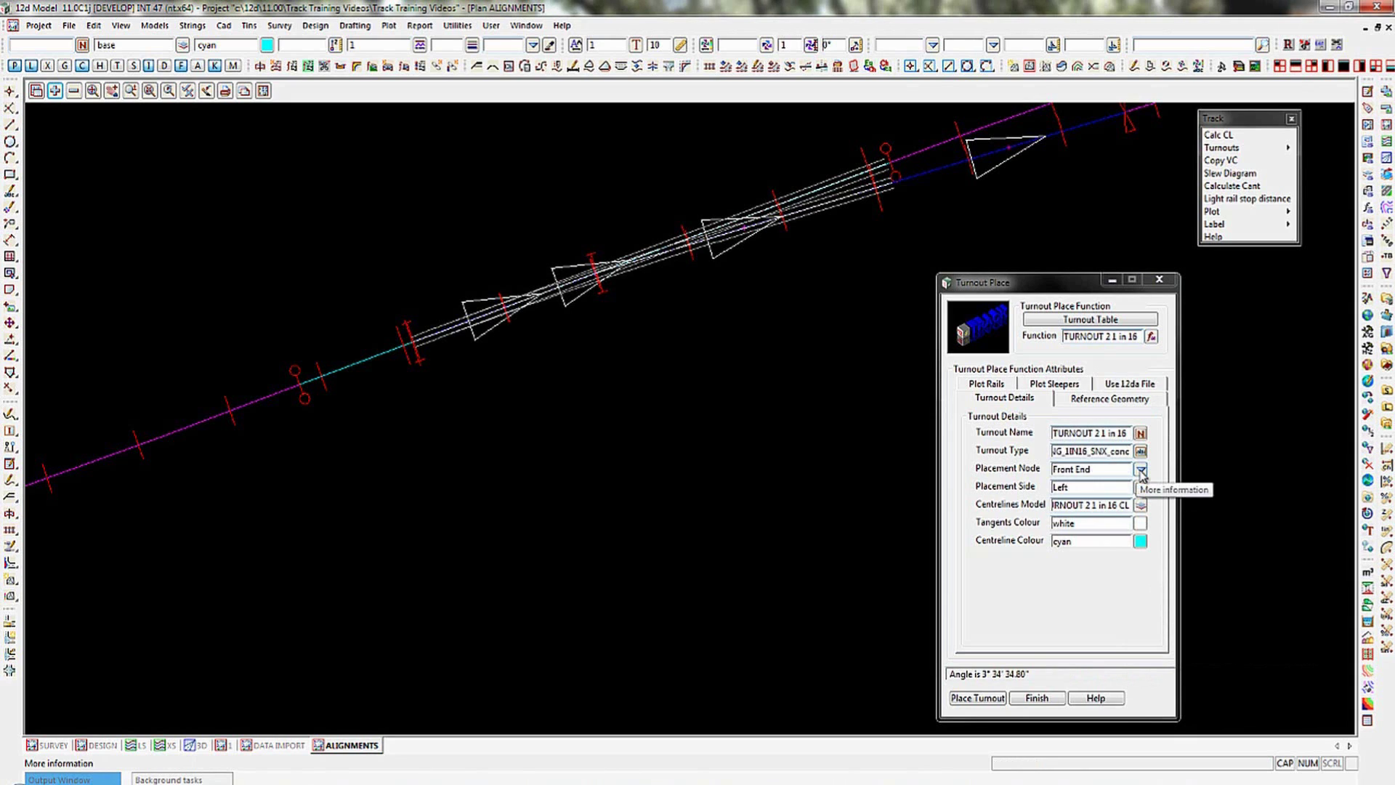
pyautogui.click(1141, 470)
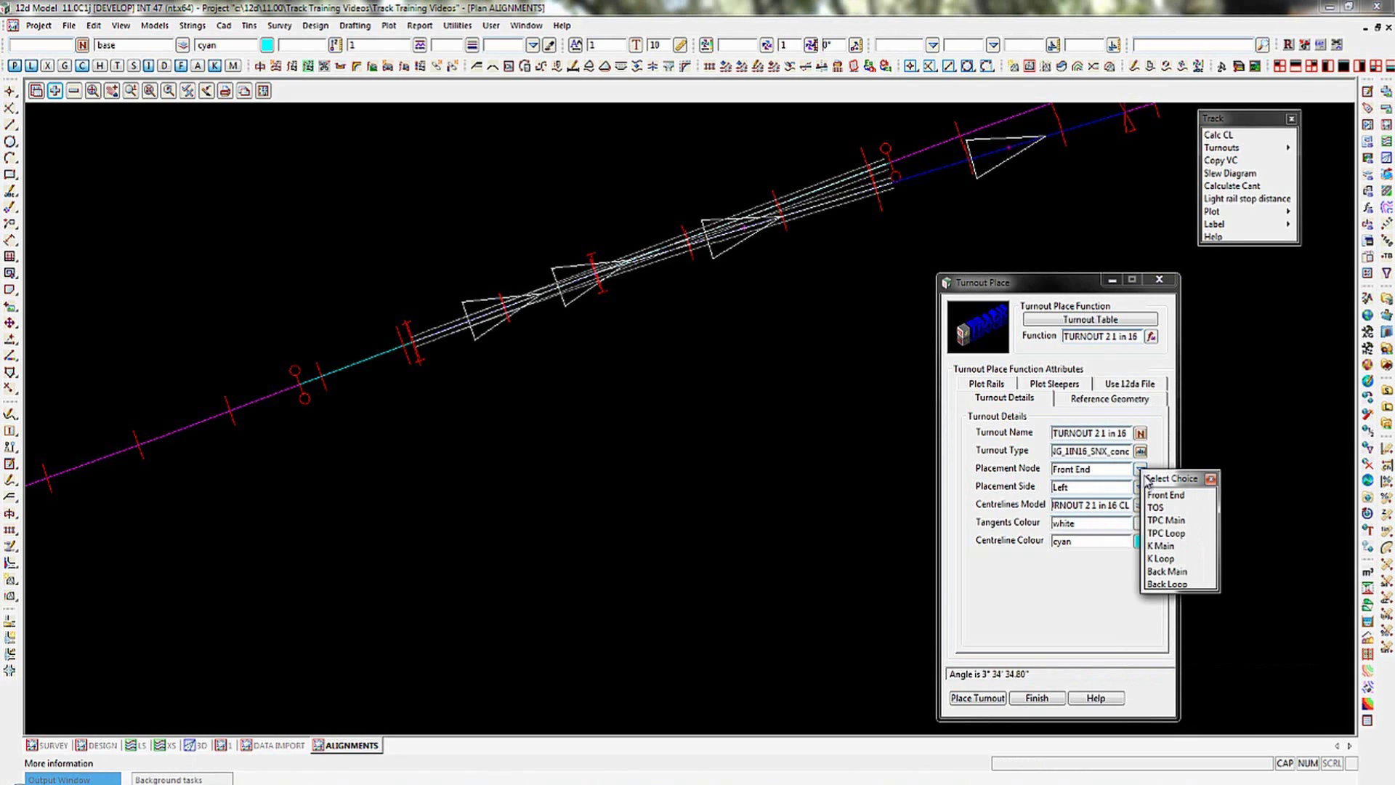
pyautogui.click(1155, 507)
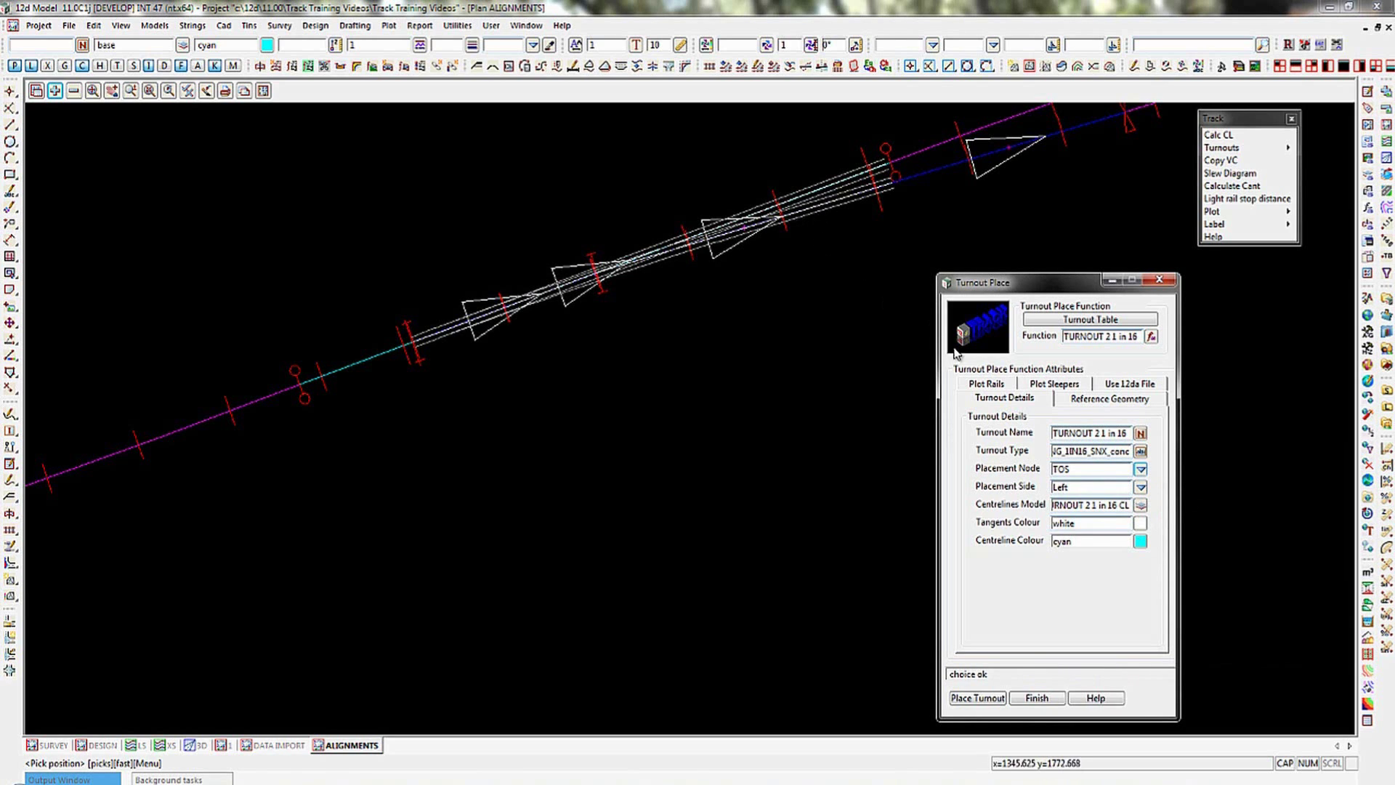
pyautogui.click(1111, 506)
pyautogui.moveTo(1109, 506); pyautogui.dragTo(1094, 510)
pyautogui.press('BackSpace')
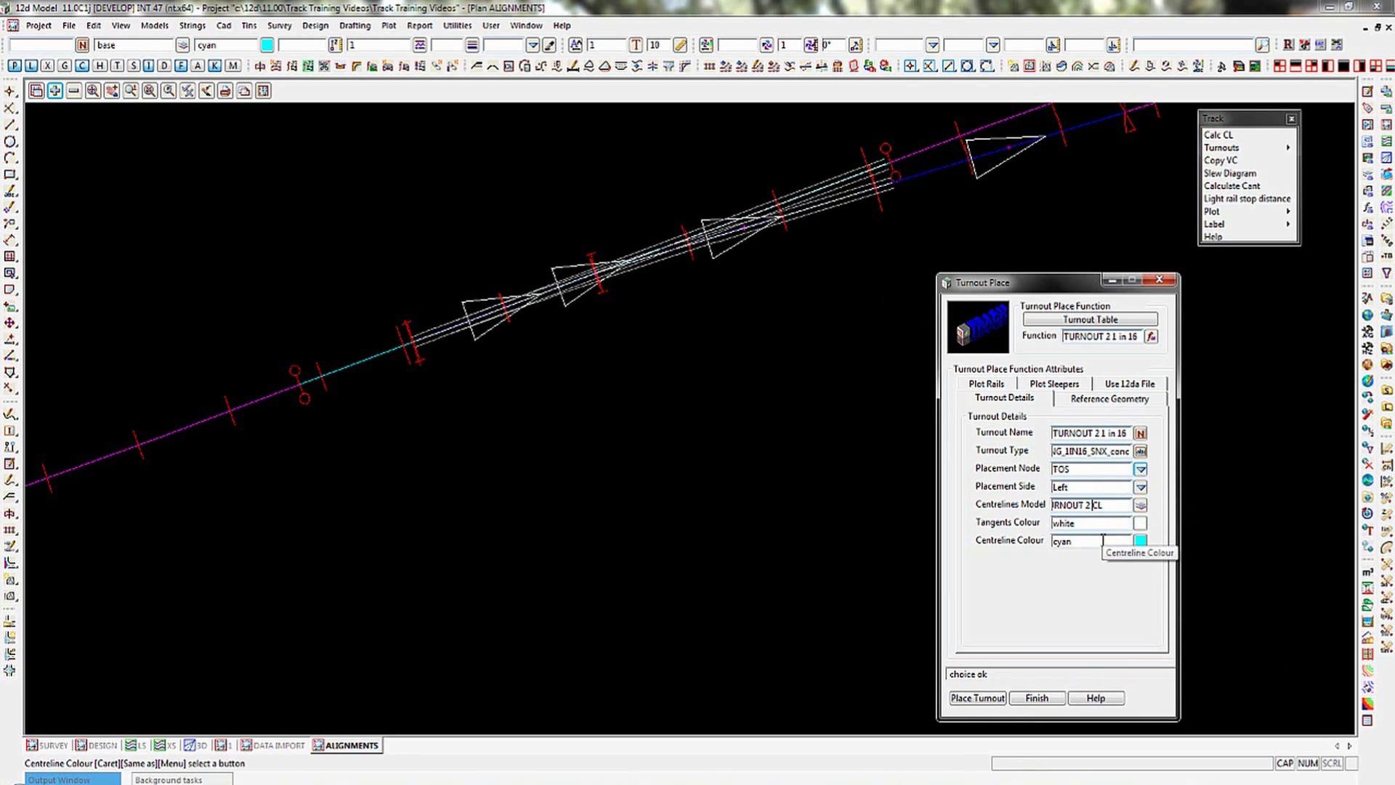
pyautogui.press('Home')
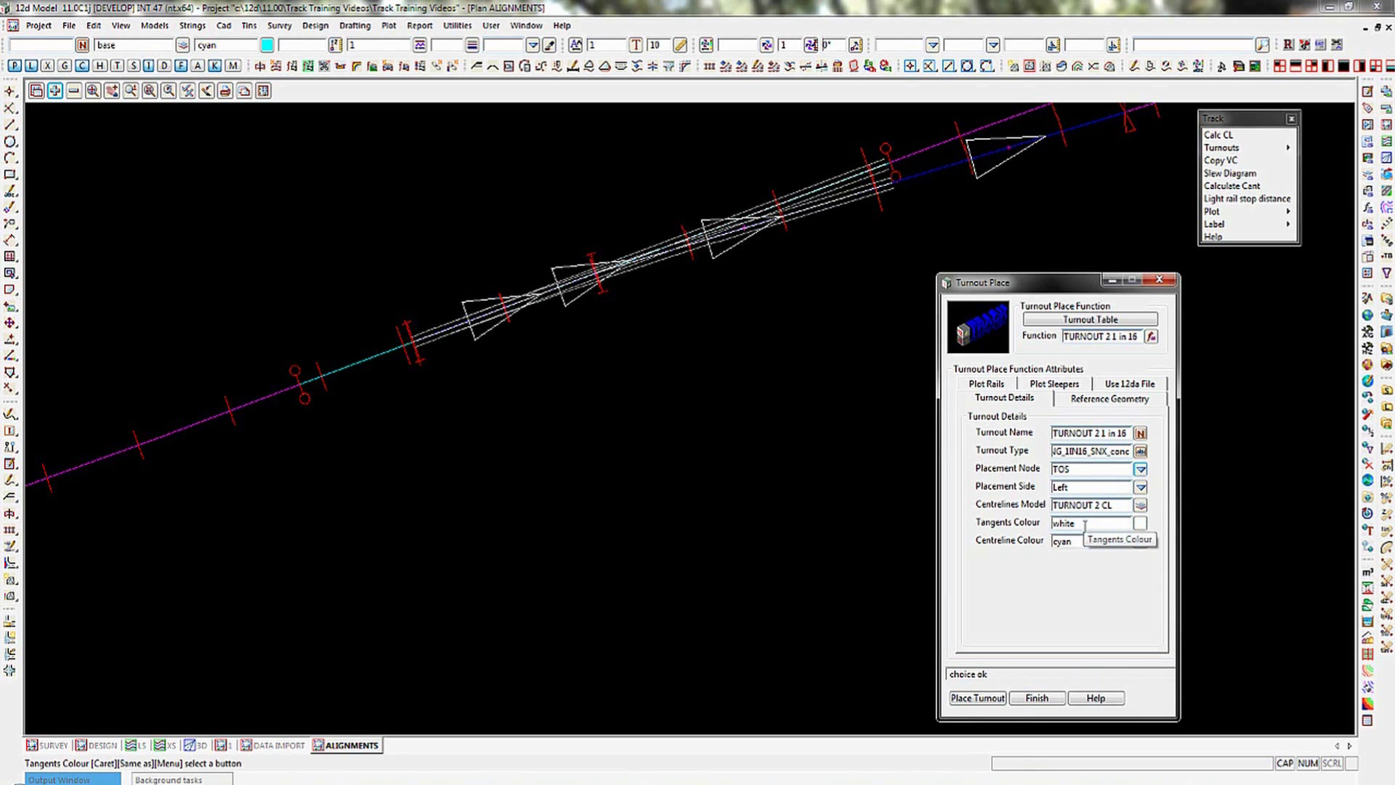
# Step: Pick the magenta main line alignment as the second turnout's reference string
pyautogui.click(1092, 401)
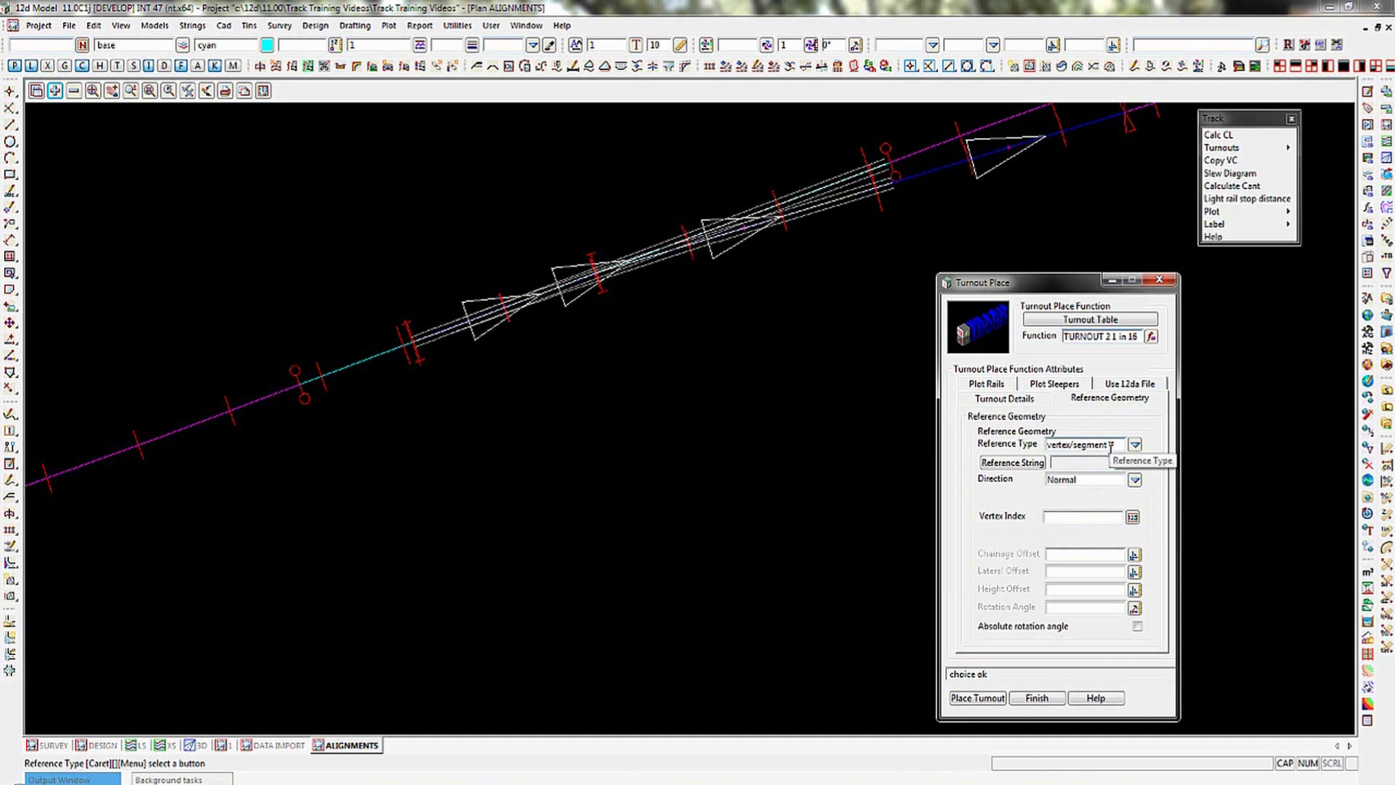
pyautogui.click(1020, 466)
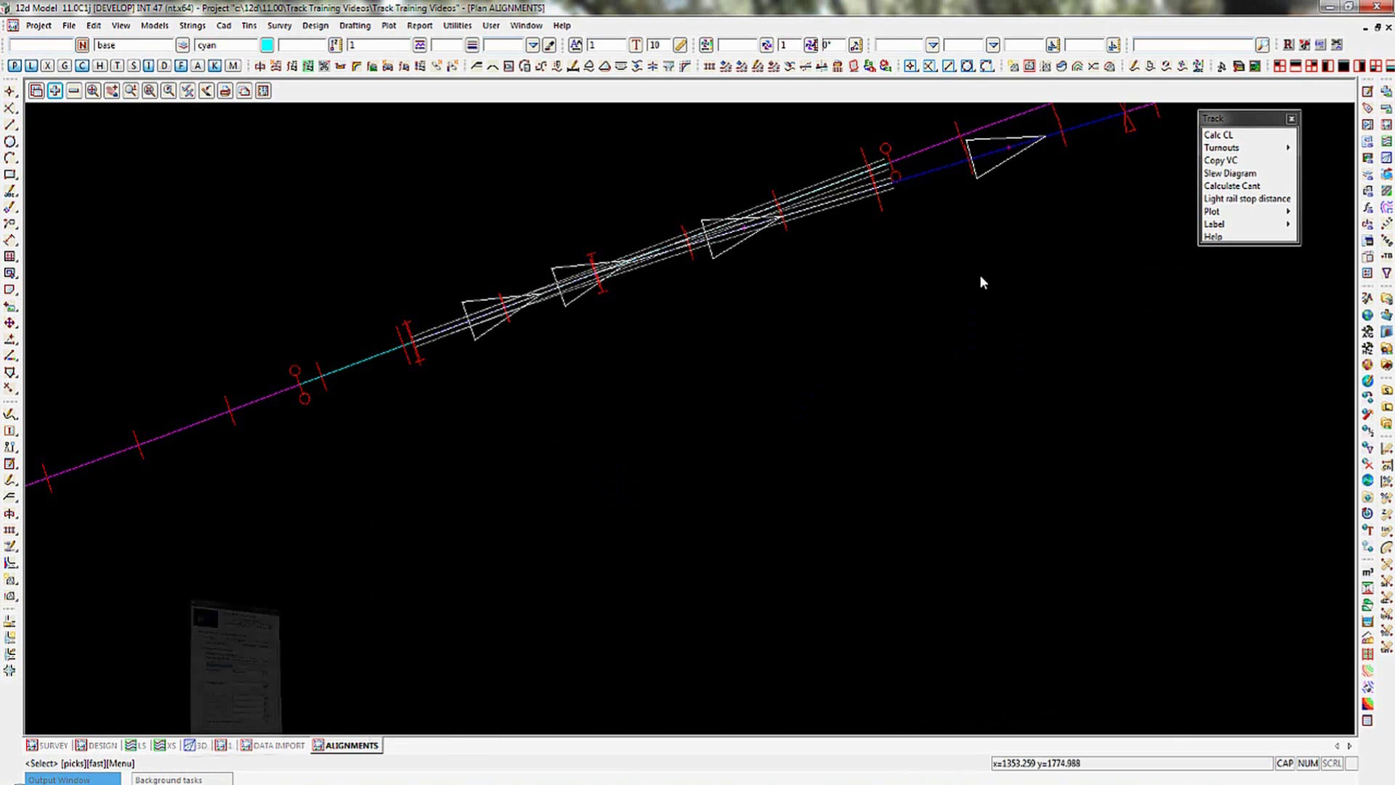
pyautogui.click(938, 145)
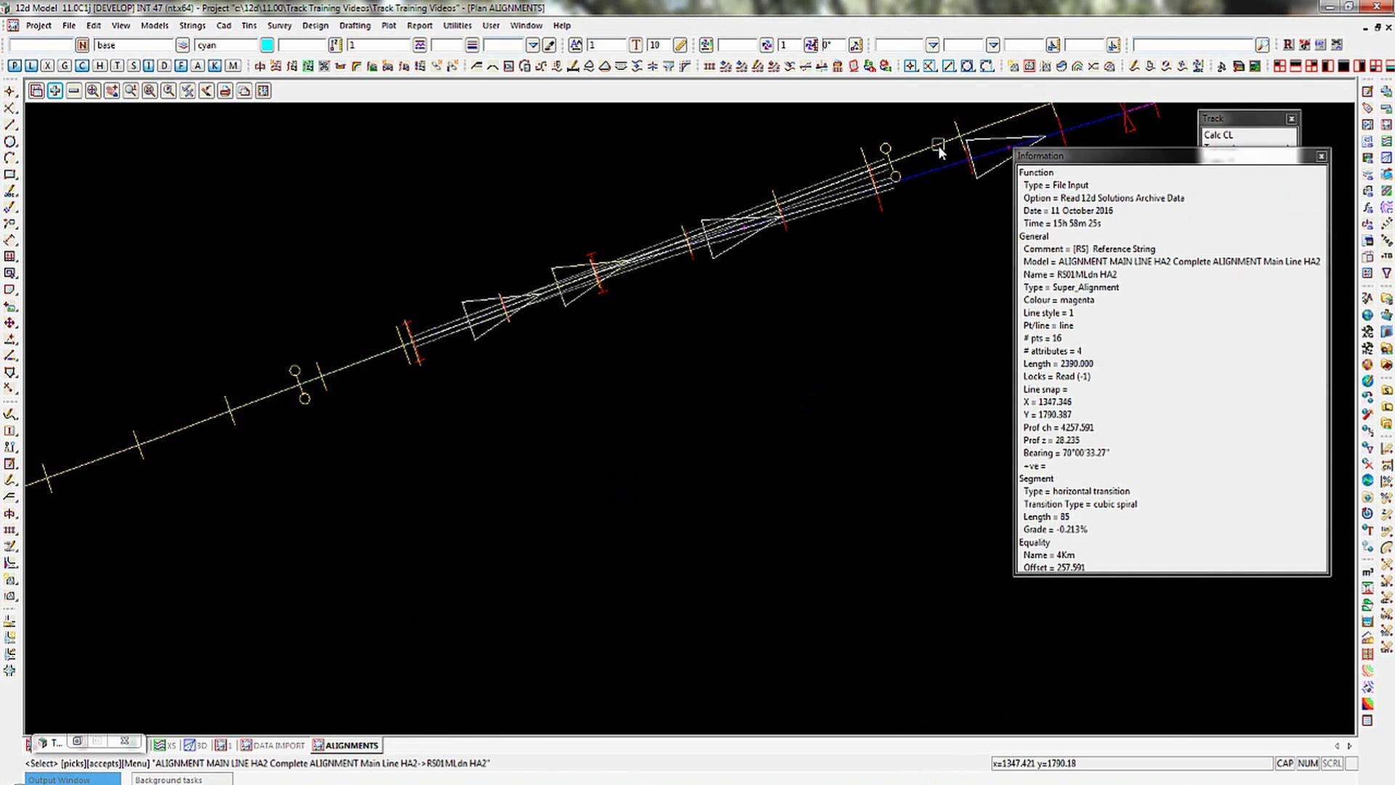
pyautogui.middleClick(939, 145)
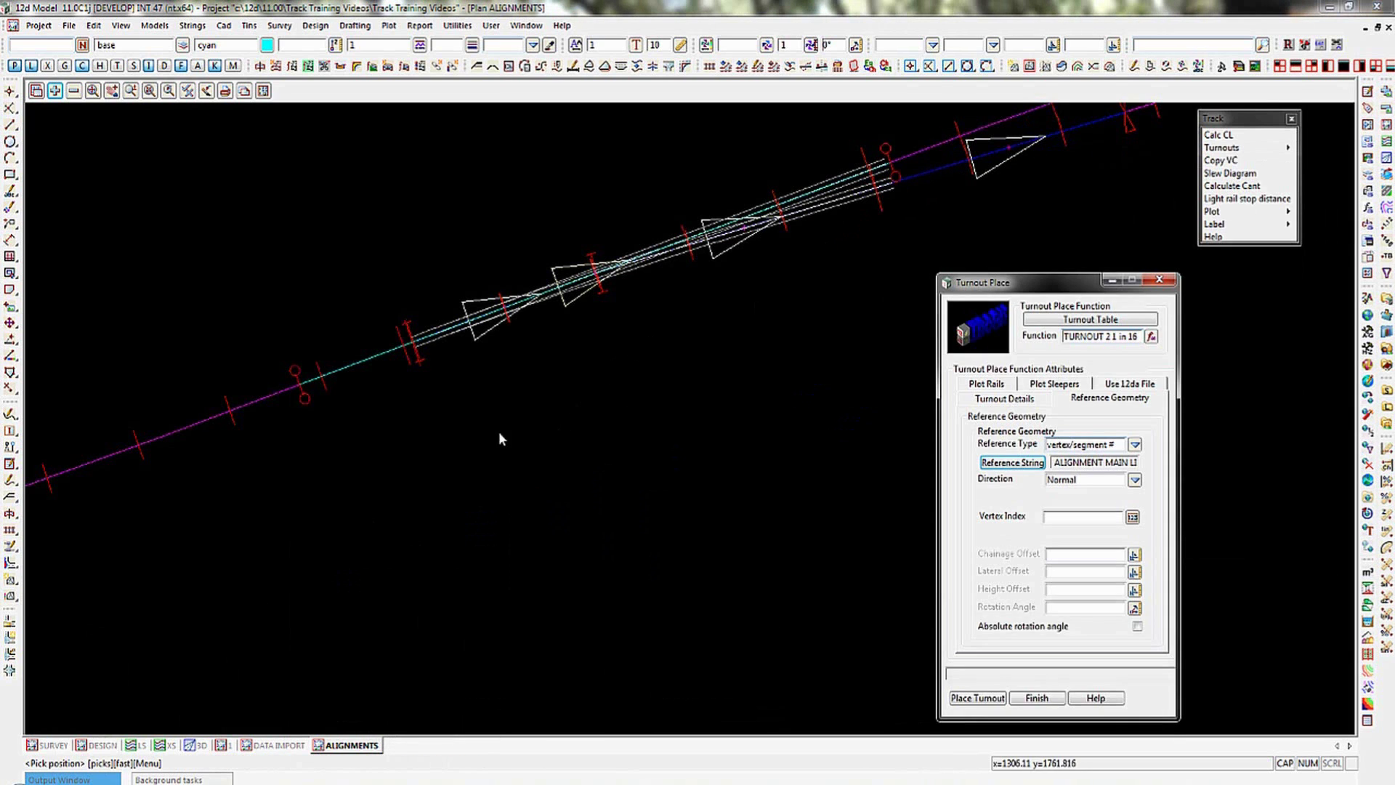
# Step: Enter vertex index 14, chainage offset -15, and set direction to Reversed
pyautogui.scroll(-5, 503, 438)
pyautogui.scroll(-2, 321, 346)
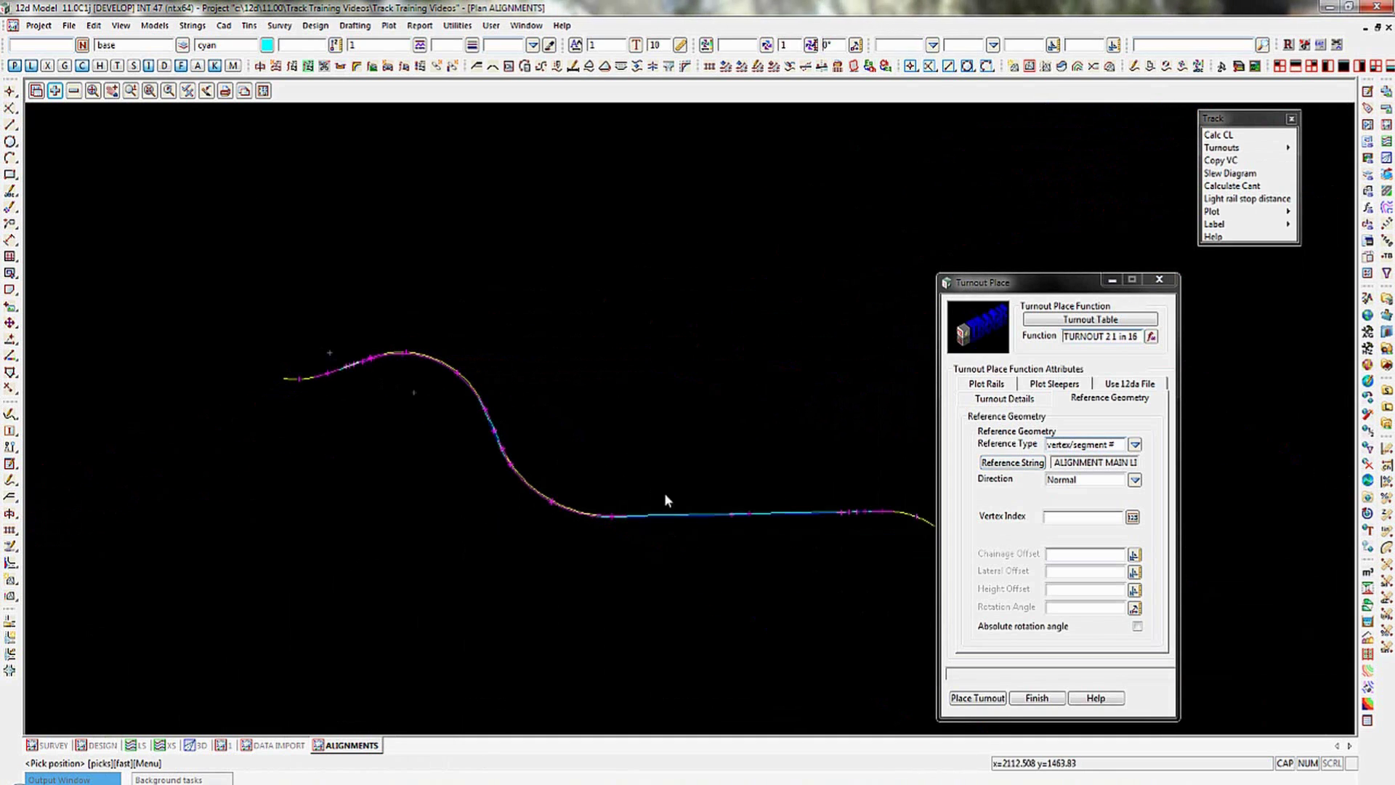
pyautogui.scroll(5, 879, 516)
pyautogui.scroll(4, 840, 503)
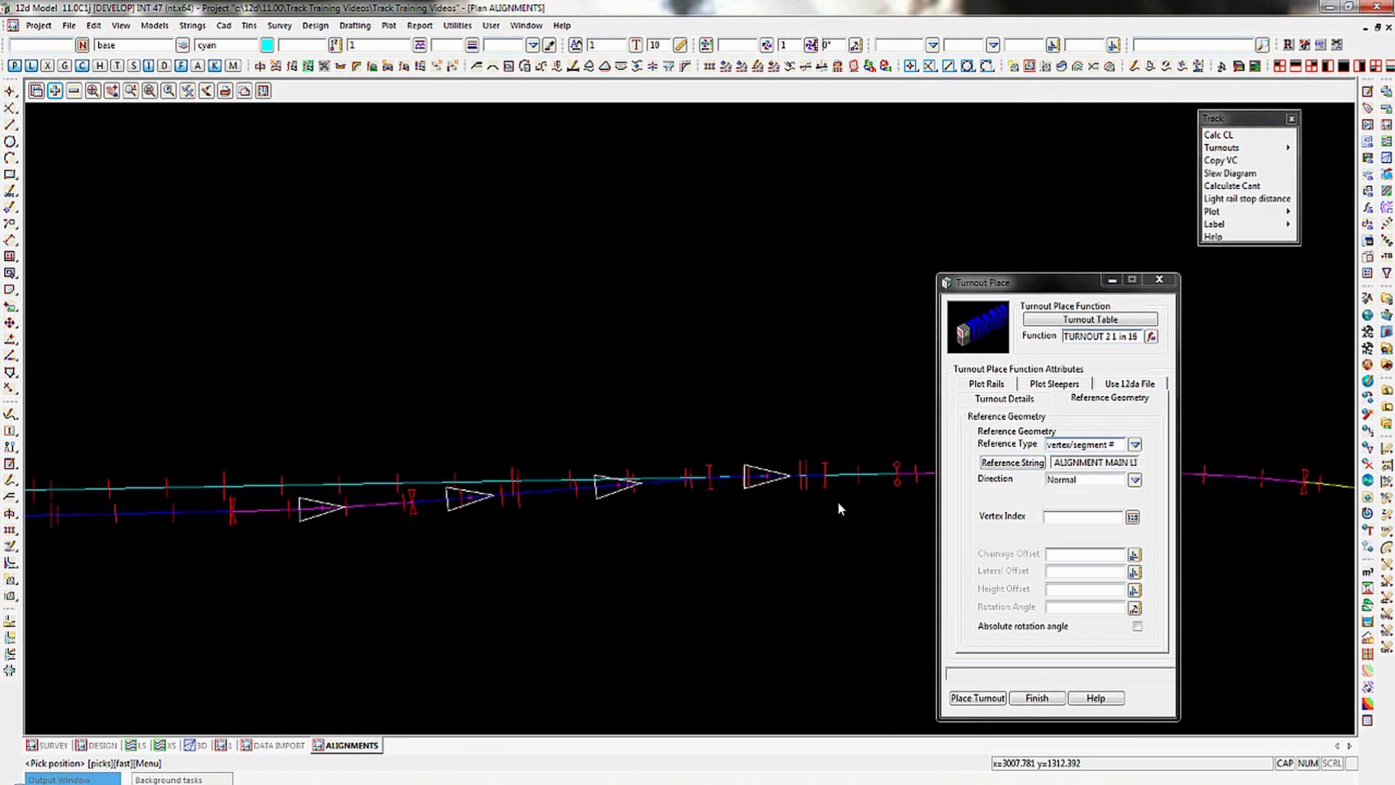
pyautogui.scroll(1, 838, 501)
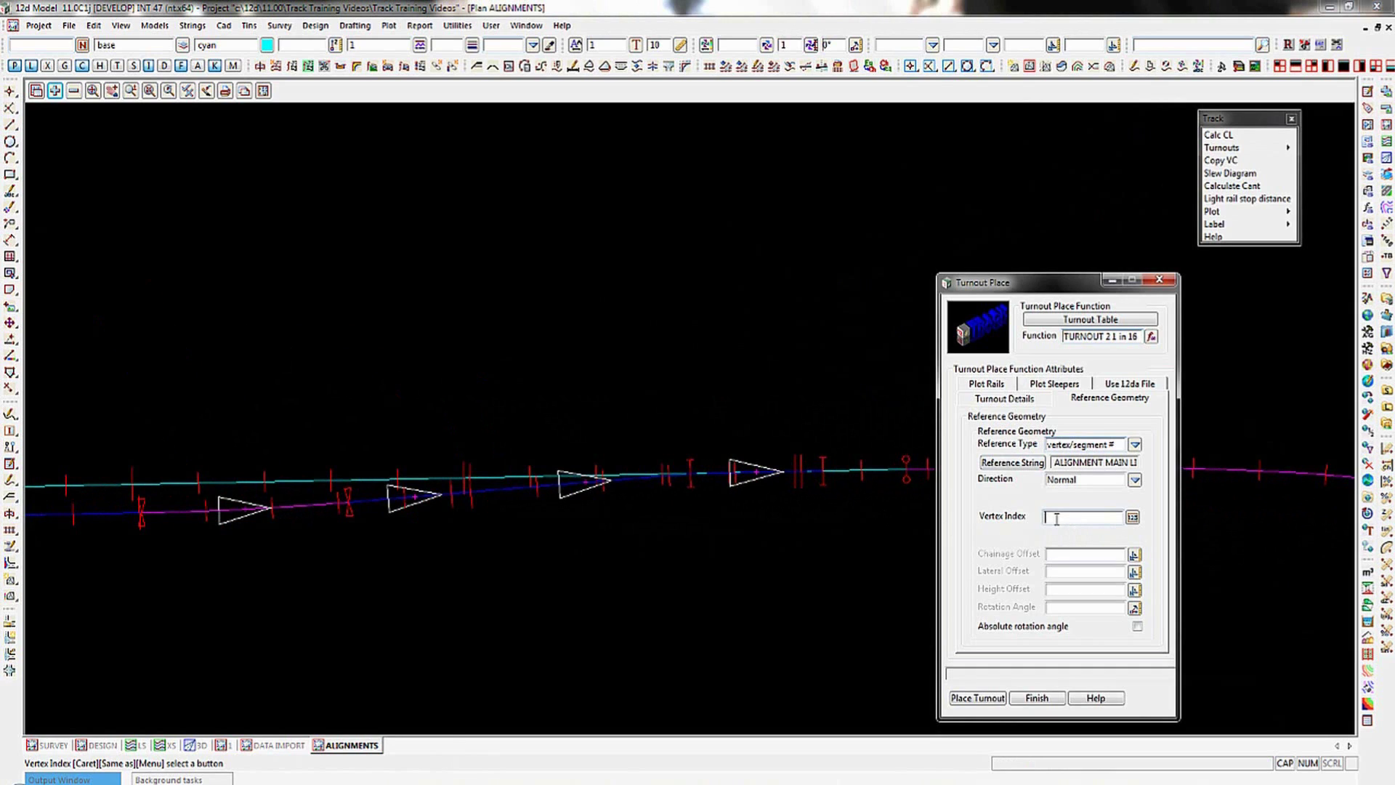
pyautogui.write('14')
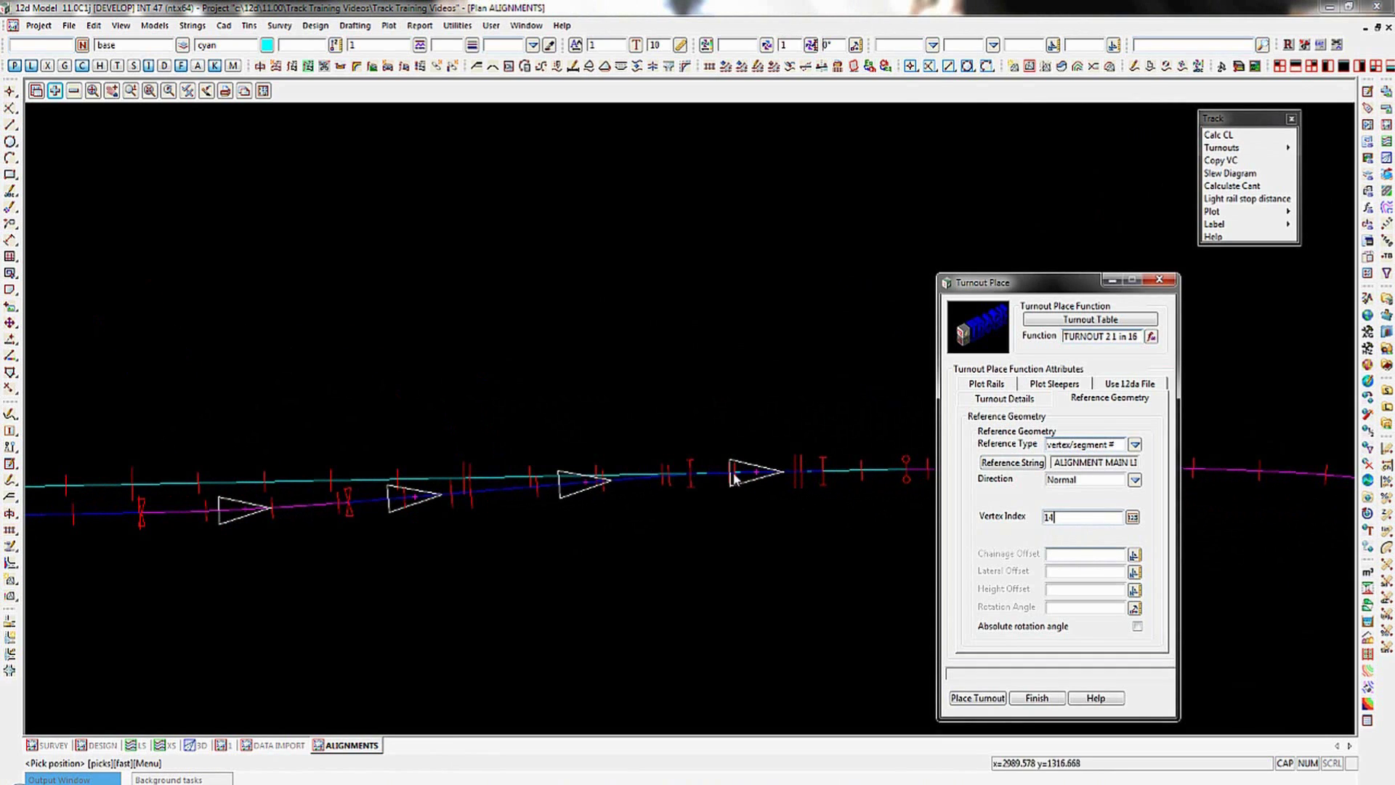
pyautogui.click(1051, 555)
pyautogui.write('-15')
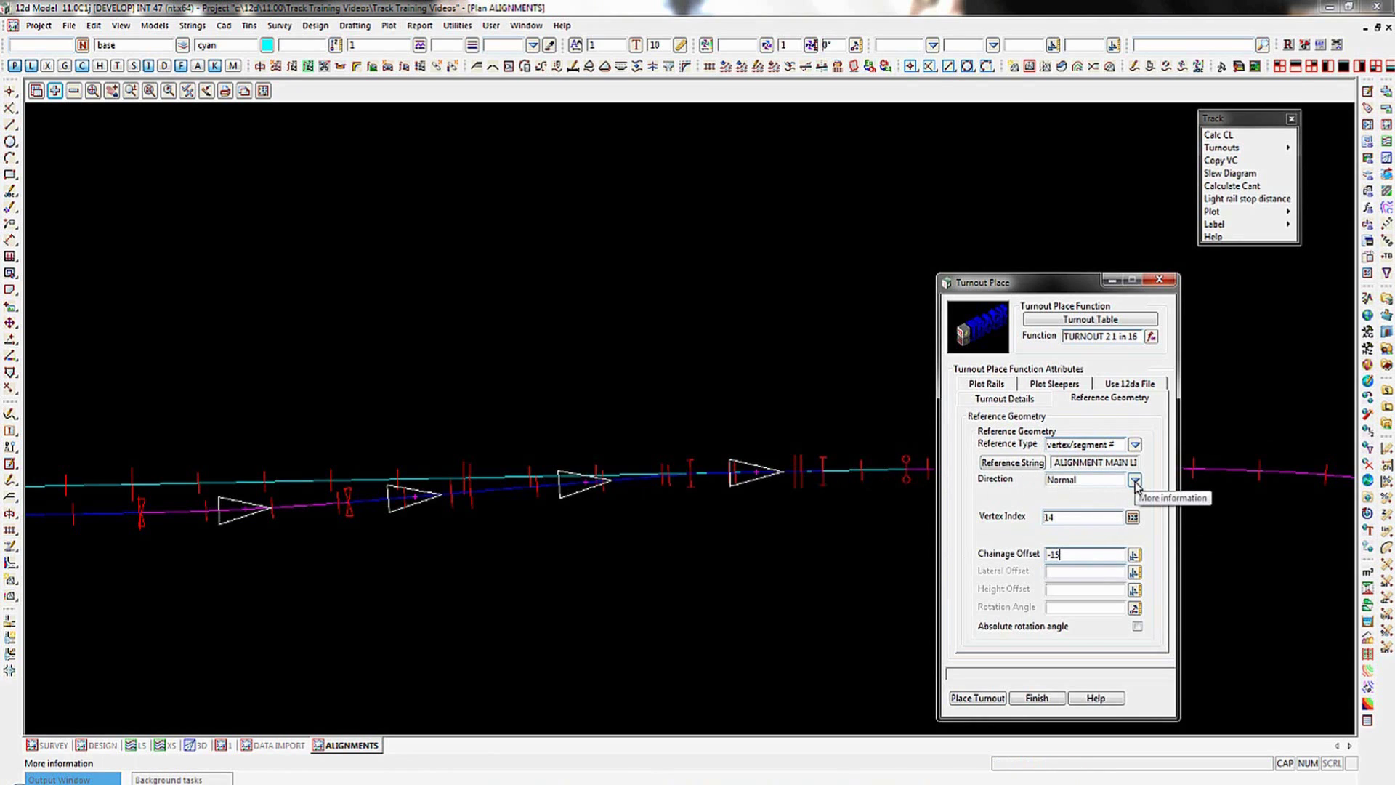
pyautogui.click(1135, 485)
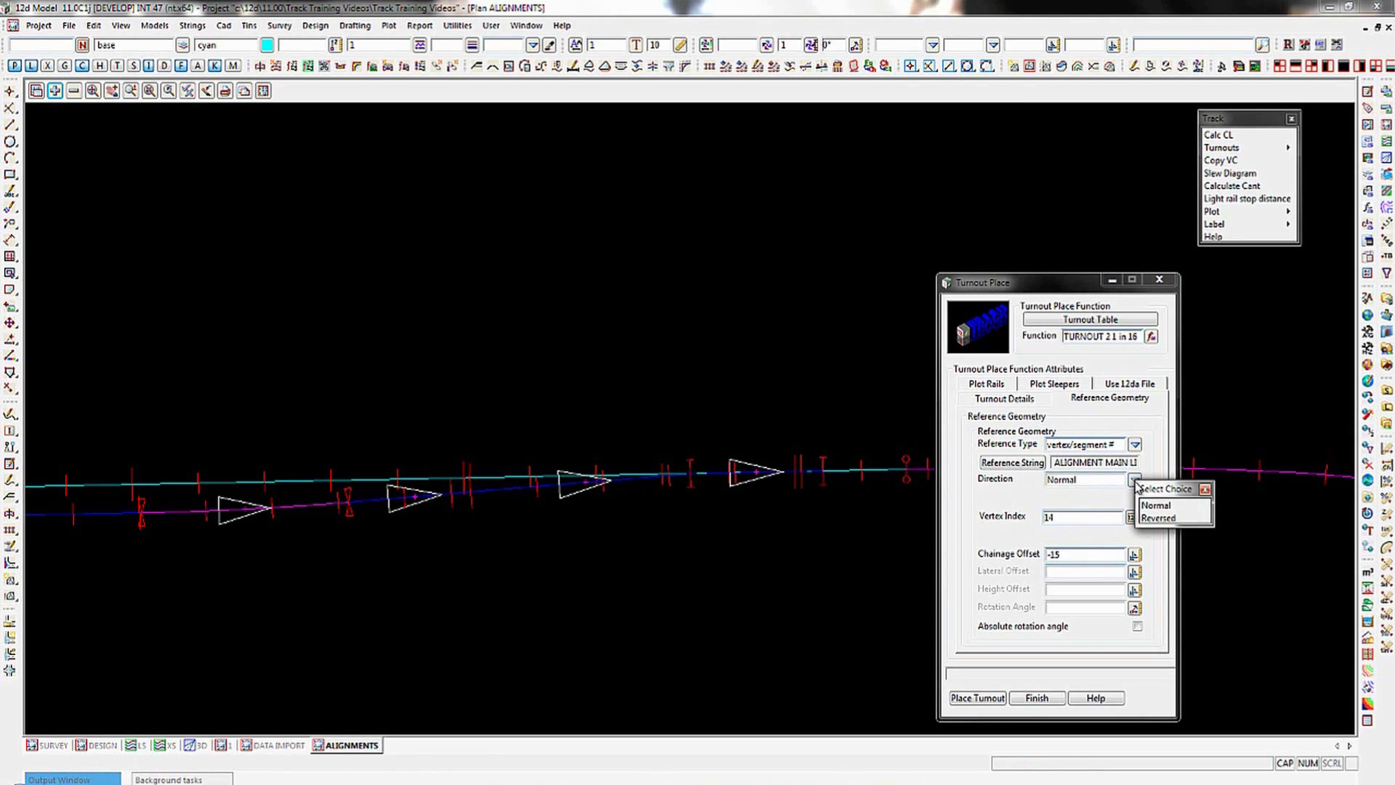
pyautogui.click(1155, 518)
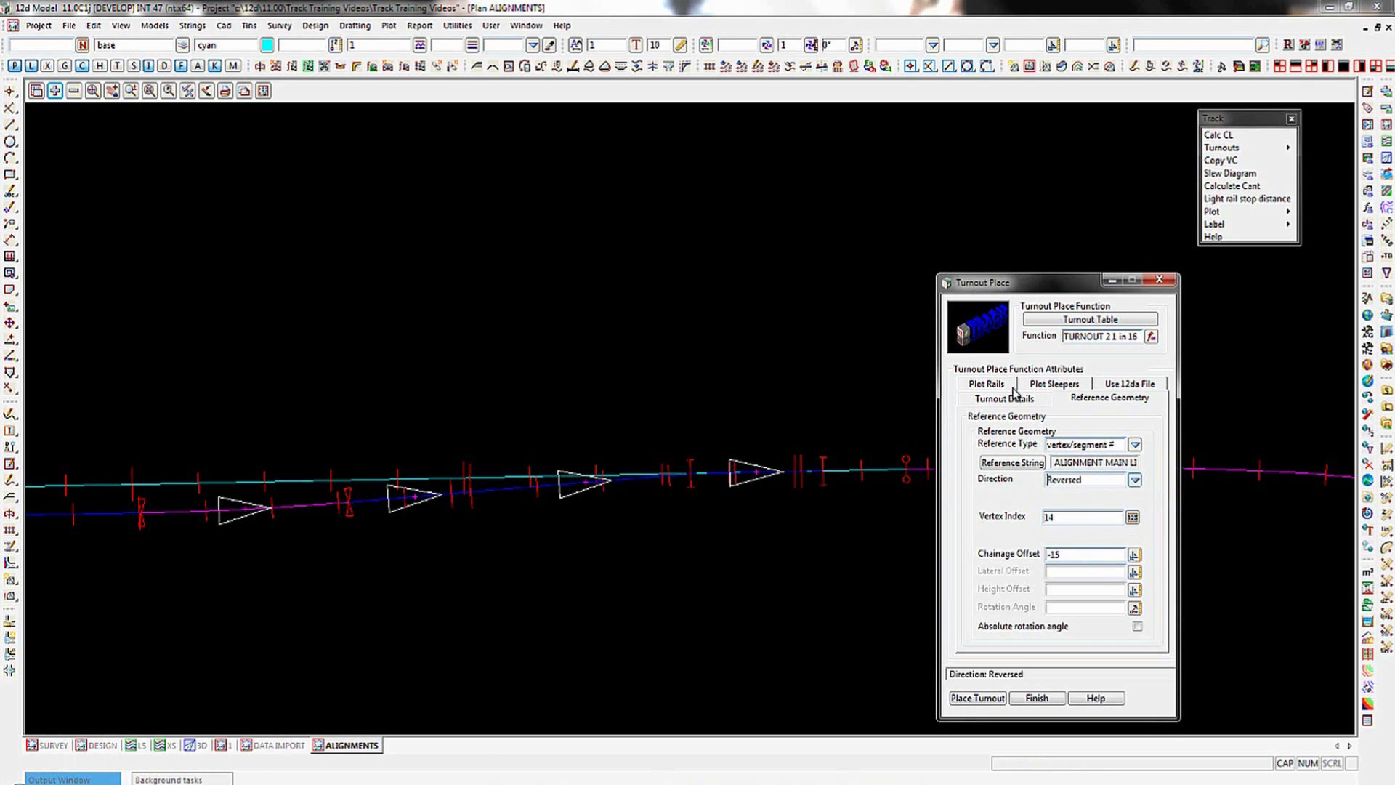
# Step: Rename the rail model to TURNOUT 2 Rails and place the turnout
pyautogui.click(987, 385)
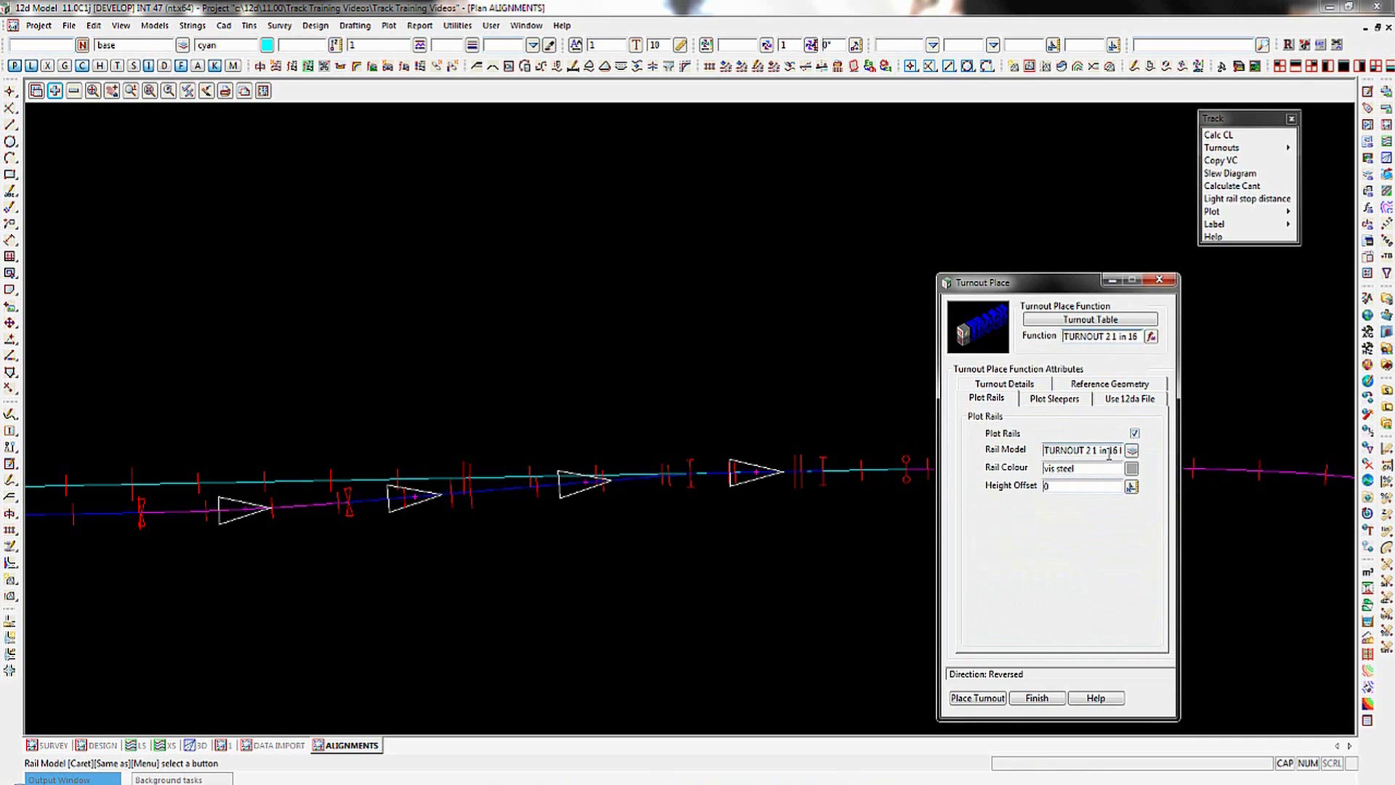
pyautogui.moveTo(1112, 450); pyautogui.dragTo(1096, 453)
pyautogui.write('Rails')
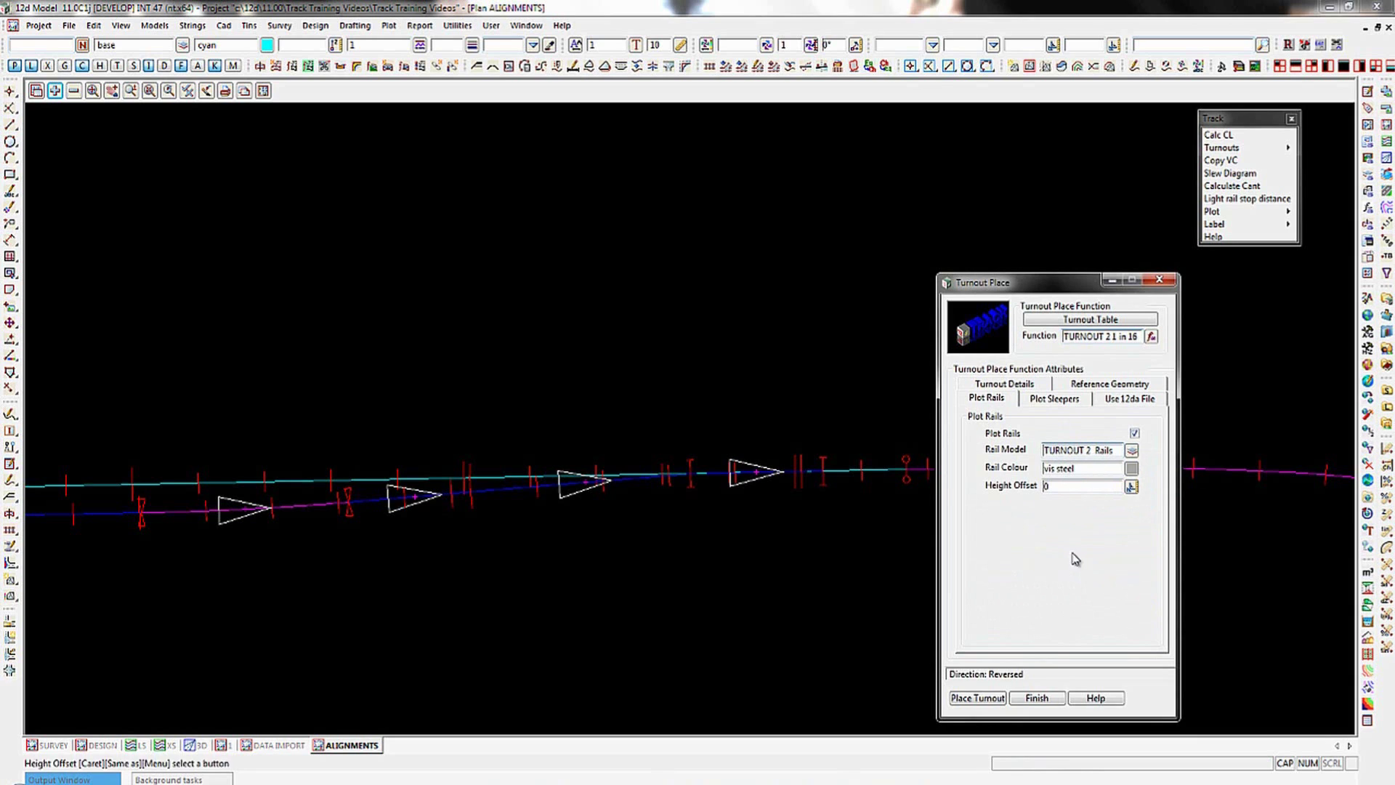
pyautogui.click(983, 698)
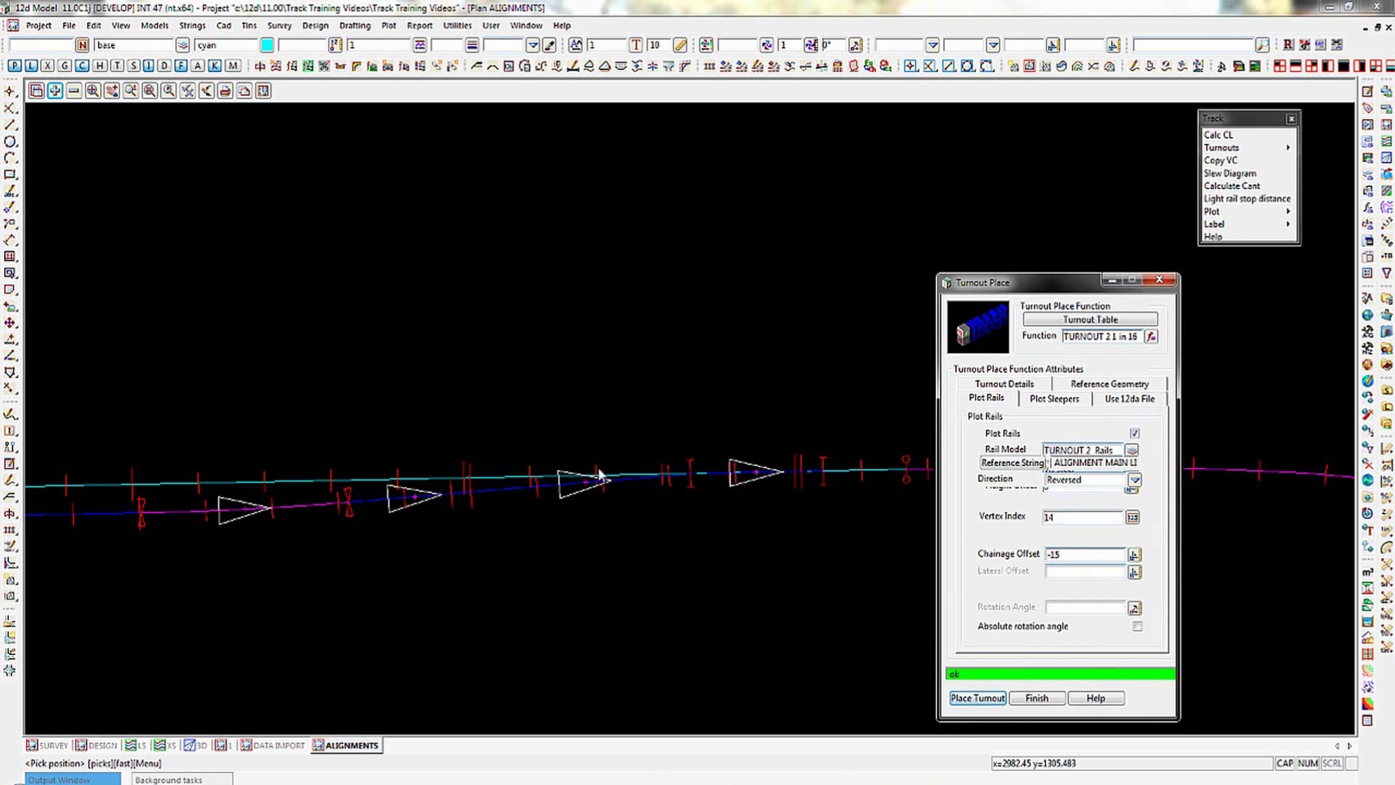
# Step: Add the TURNOUT 2 CL and TURNOUT 2 Rails models to the plan view
pyautogui.click(55, 91)
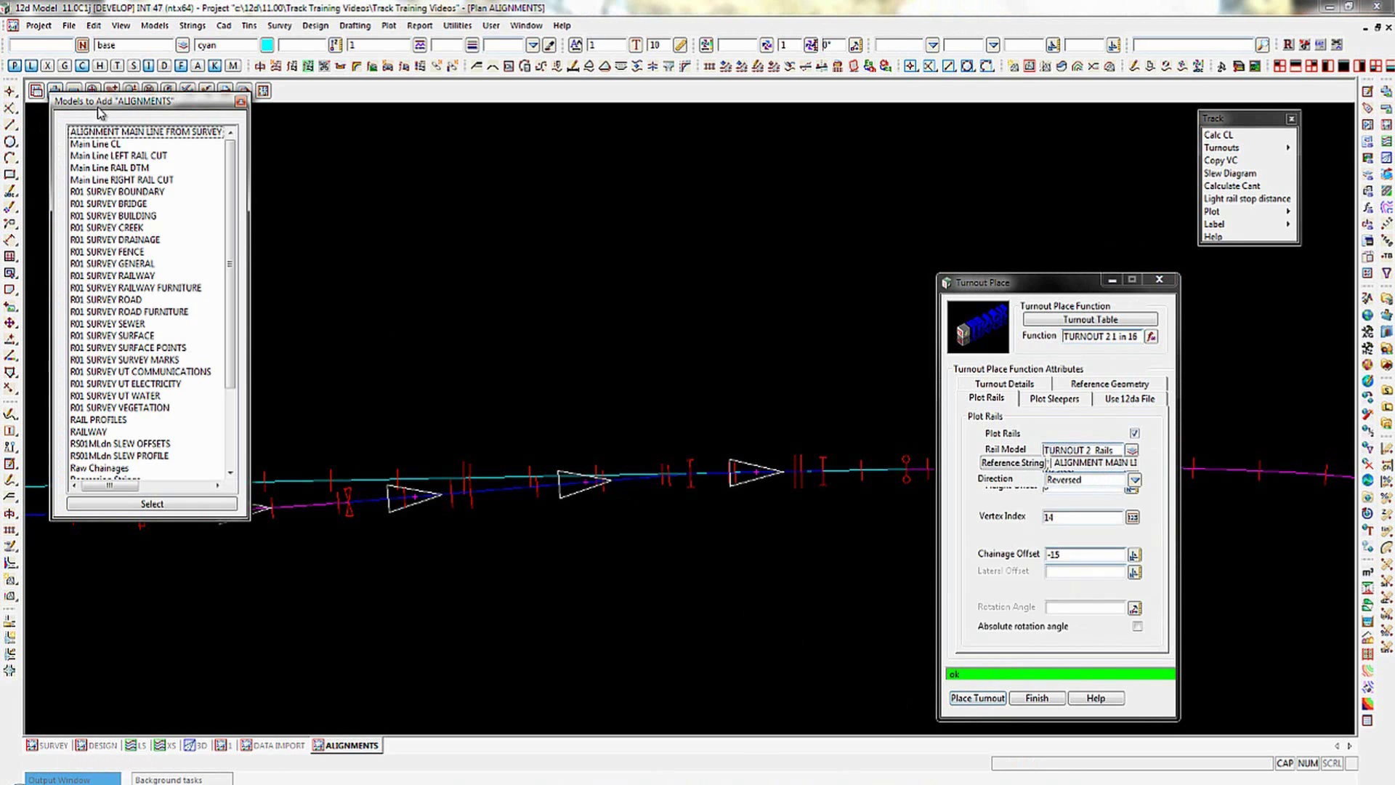
pyautogui.moveTo(102, 108); pyautogui.dragTo(85, 160)
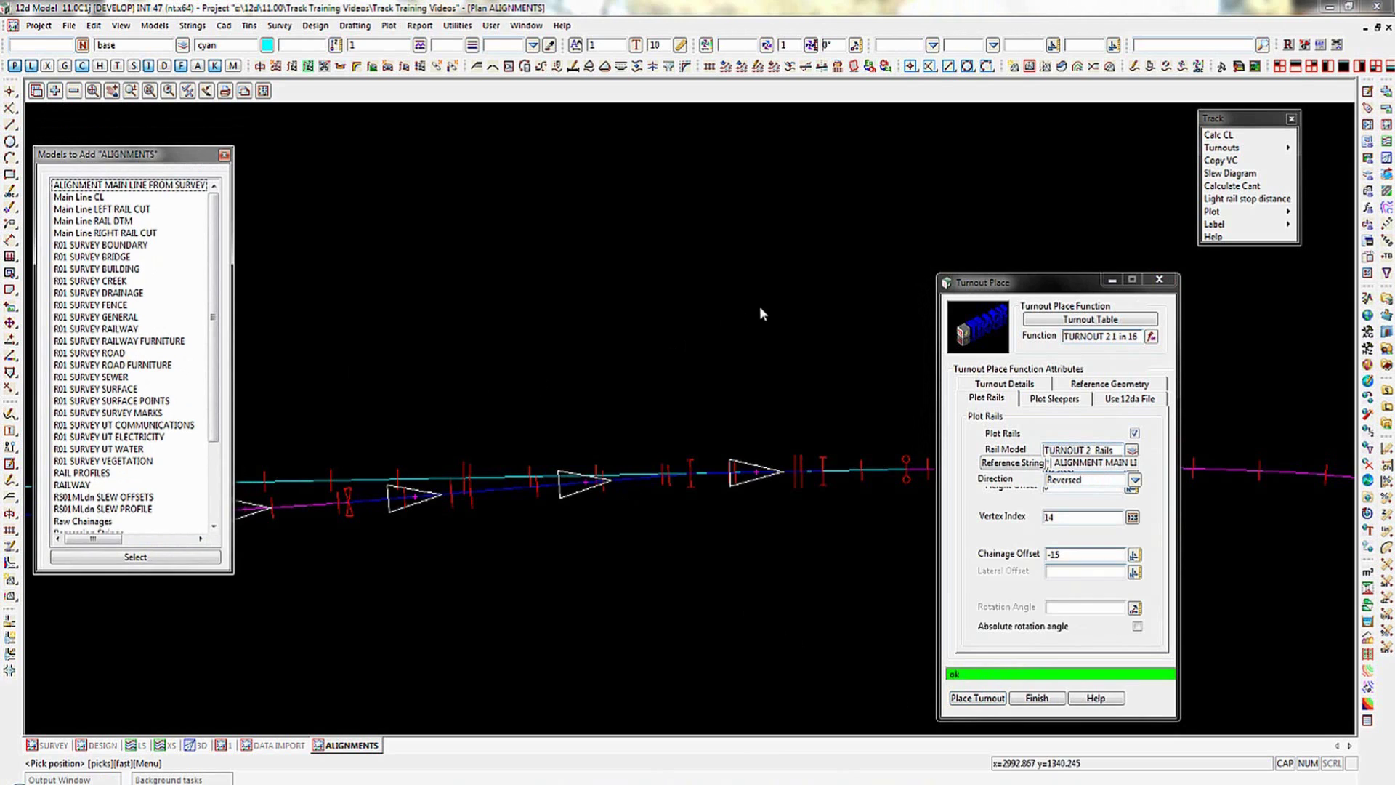
pyautogui.moveTo(212, 362); pyautogui.dragTo(232, 463)
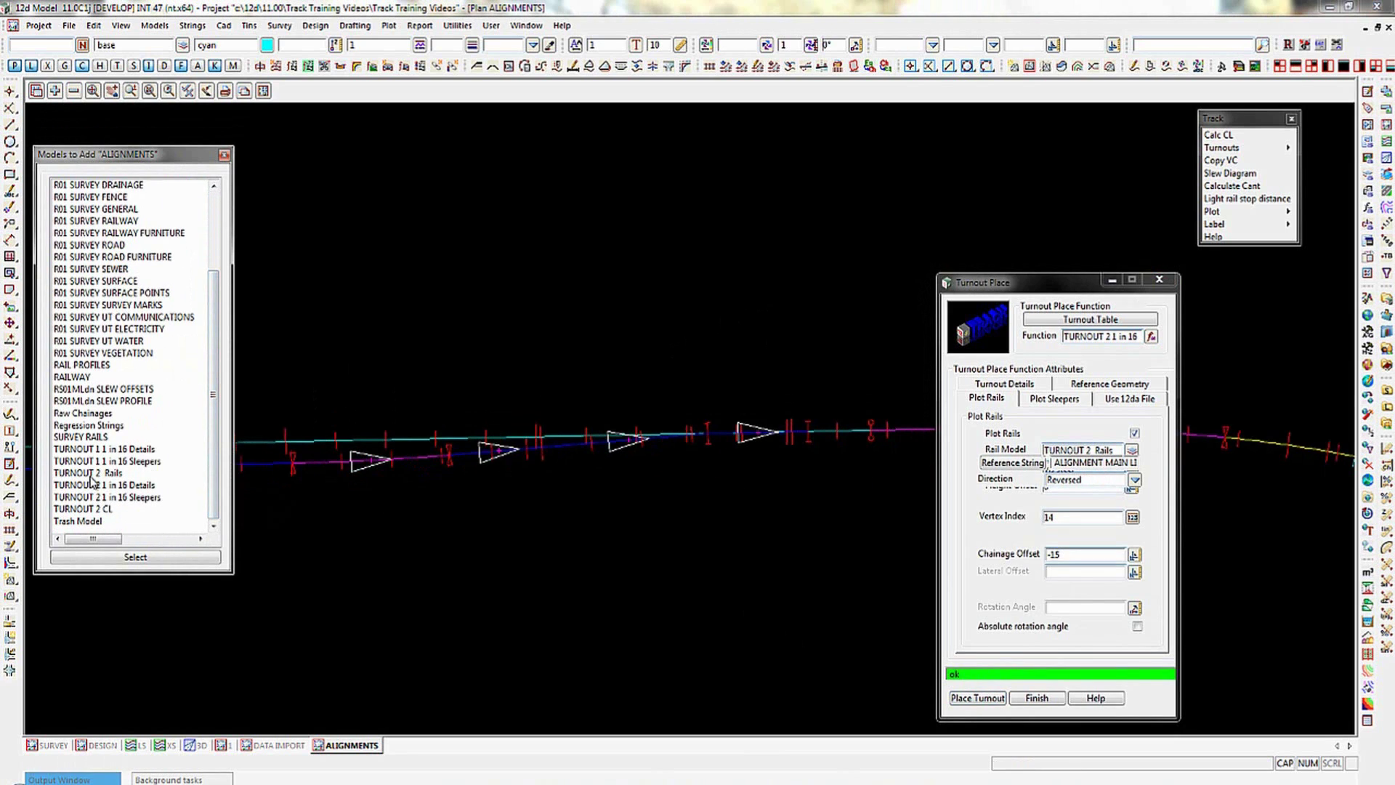
pyautogui.click(91, 508)
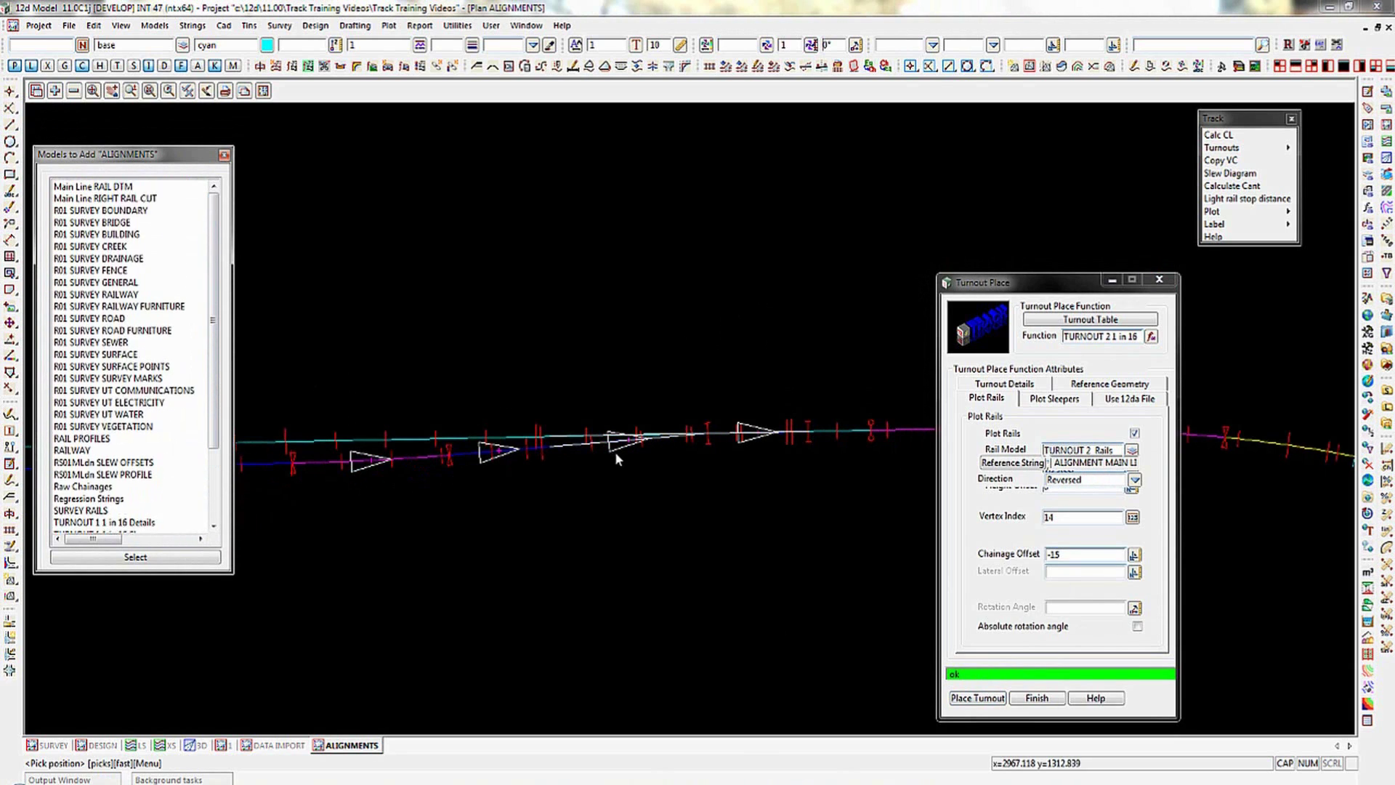
pyautogui.scroll(-3, 133, 514)
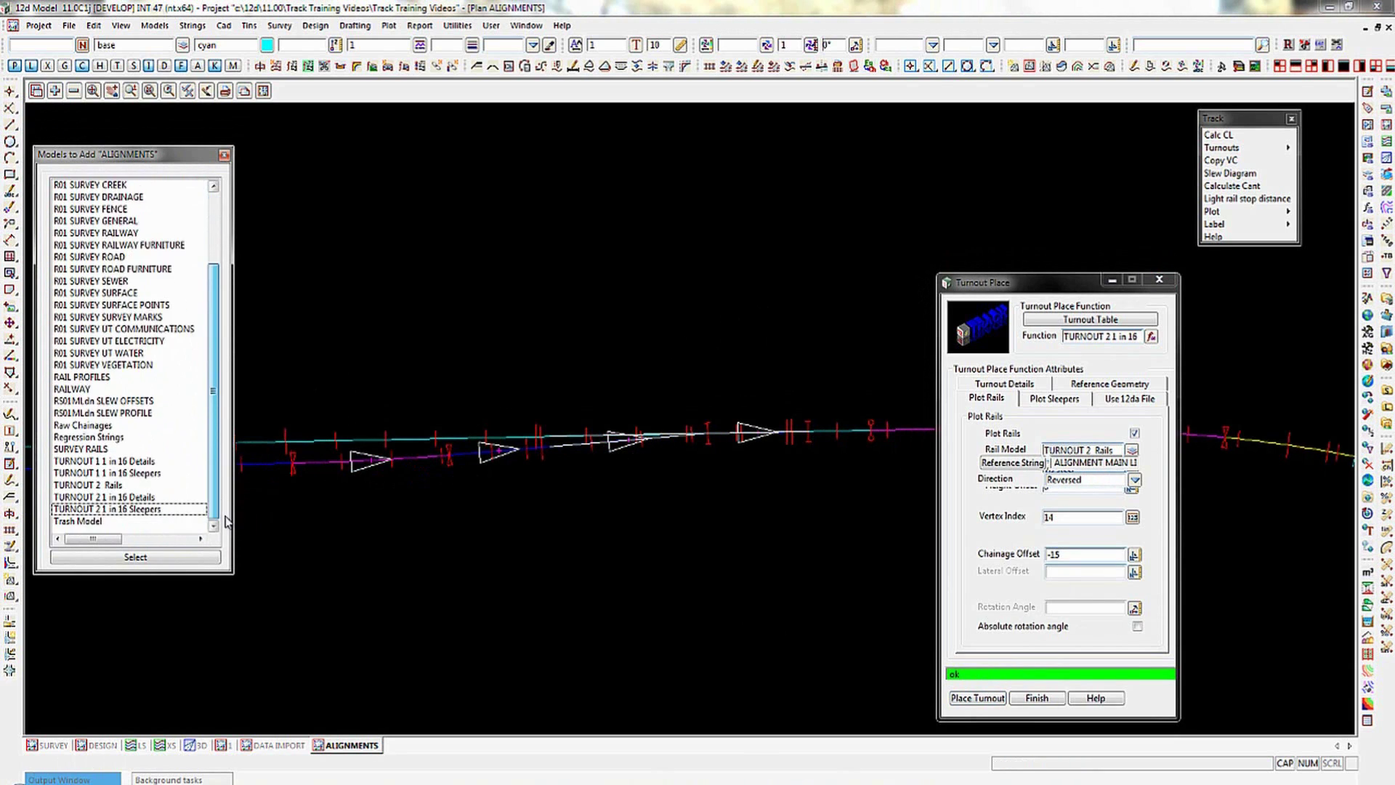
pyautogui.click(101, 486)
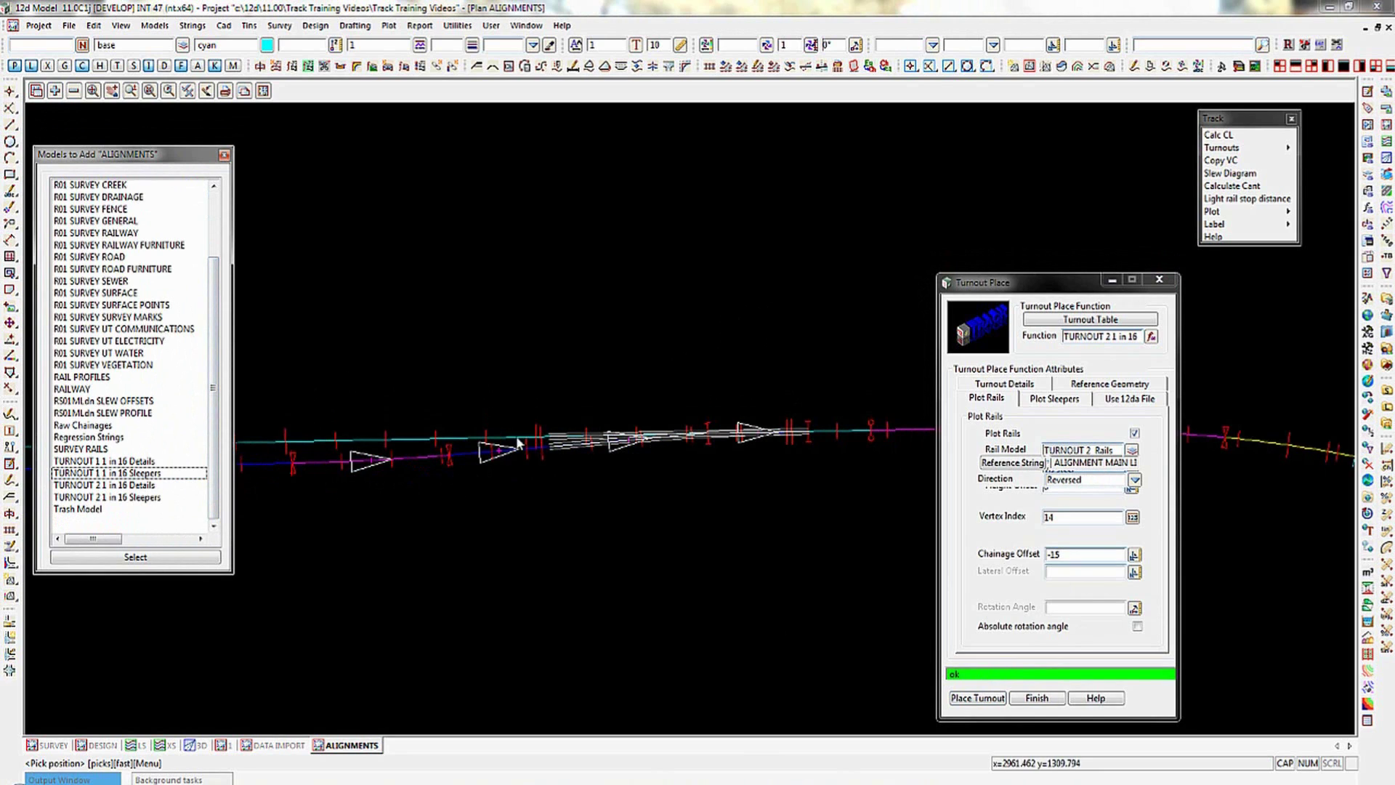
pyautogui.click(224, 154)
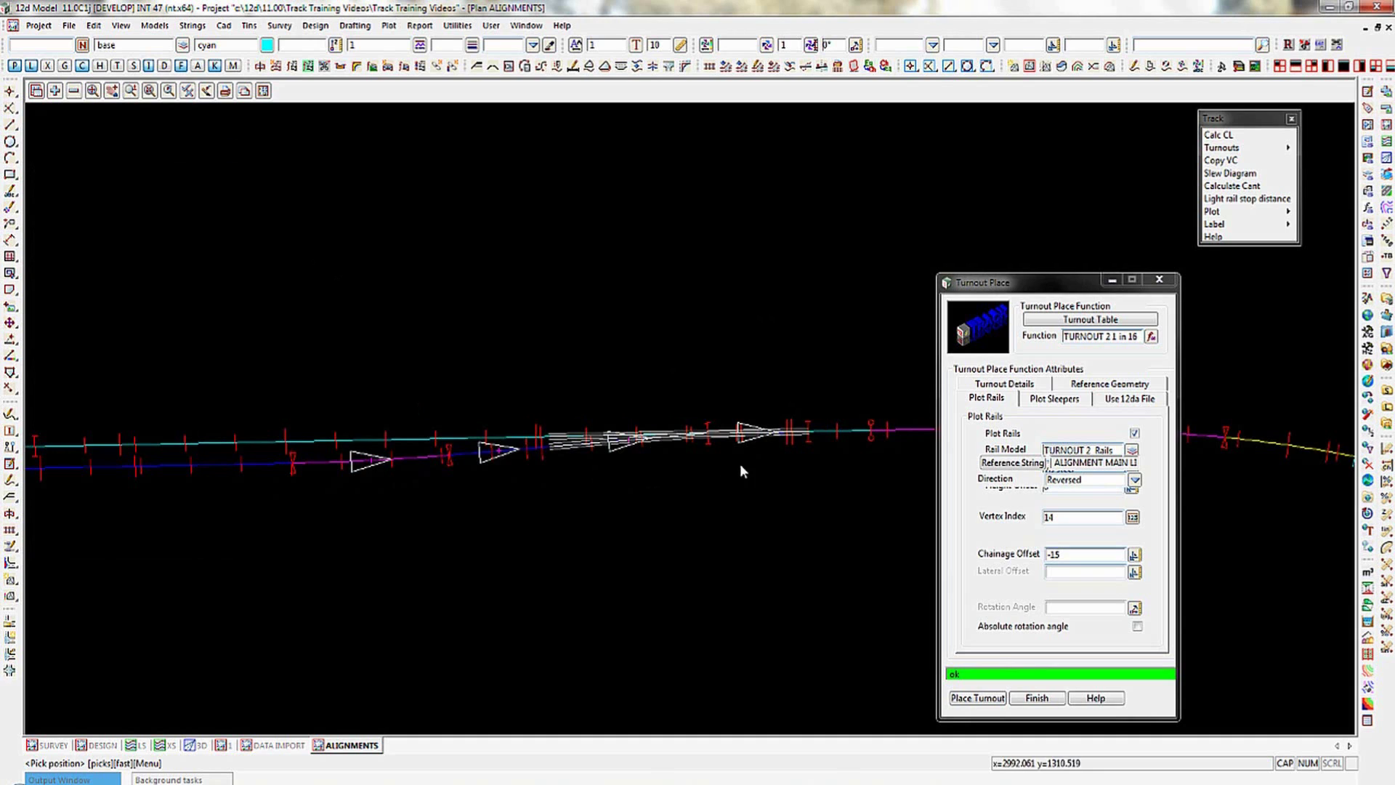
# Step: Finish placing the turnout so the Turnout Place dialog closes
pyautogui.scroll(2, 740, 464)
pyautogui.scroll(1, 738, 459)
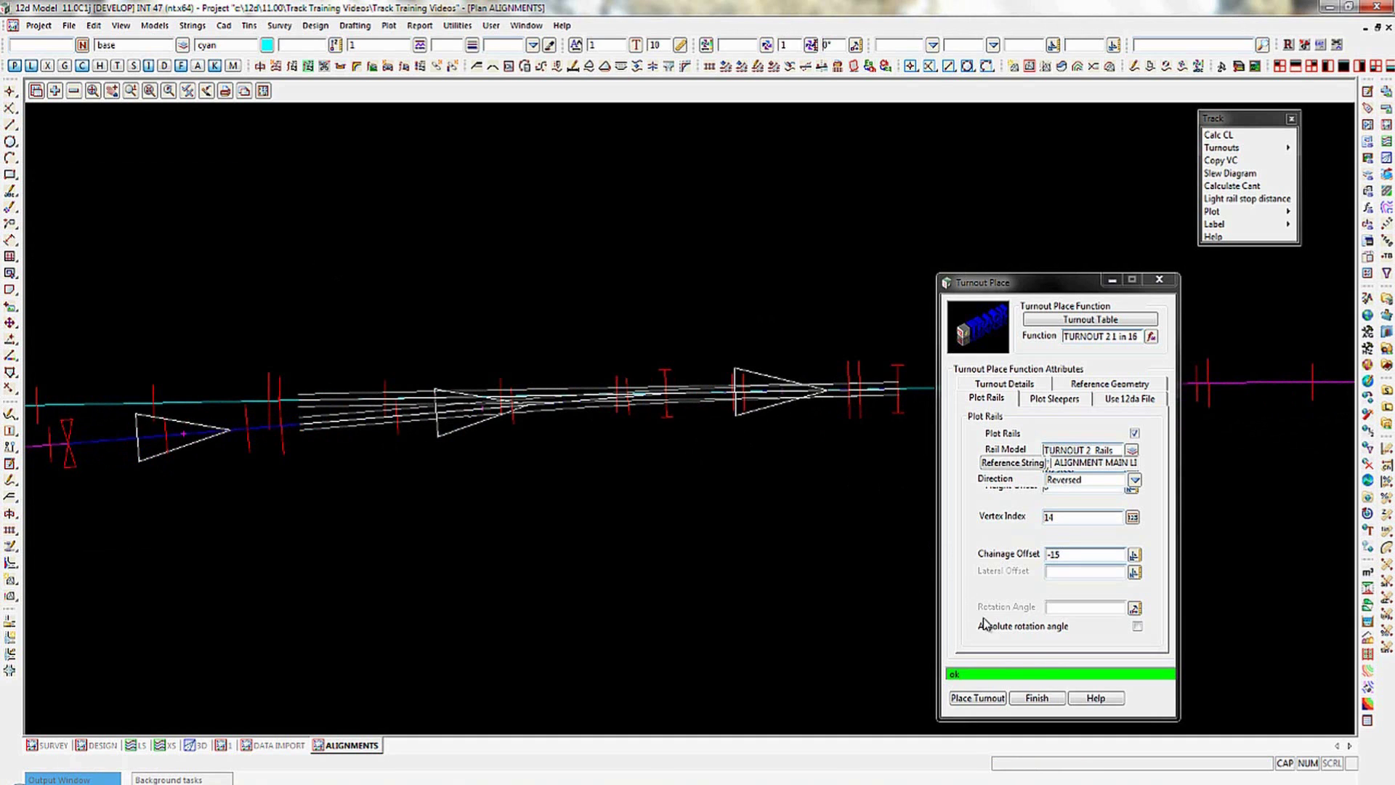
pyautogui.click(1037, 697)
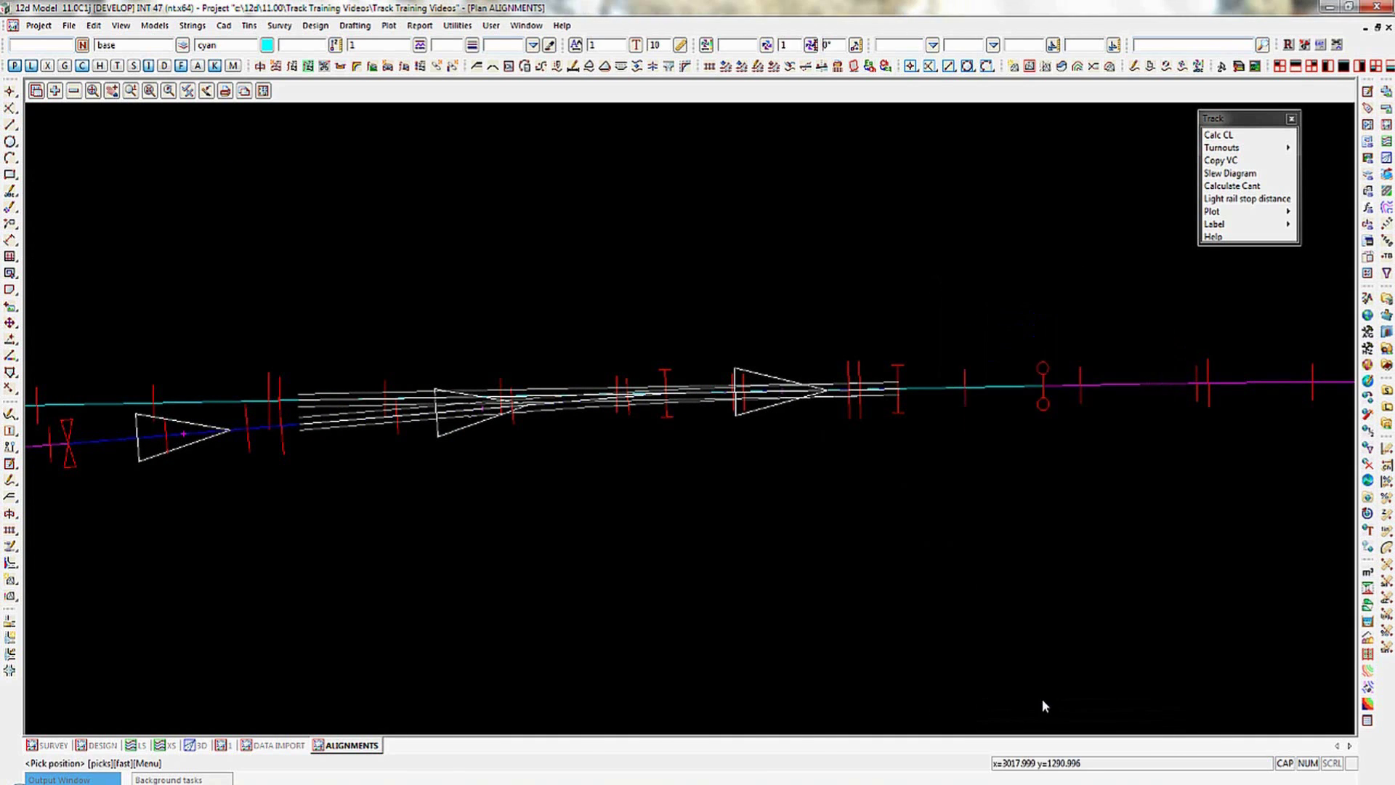